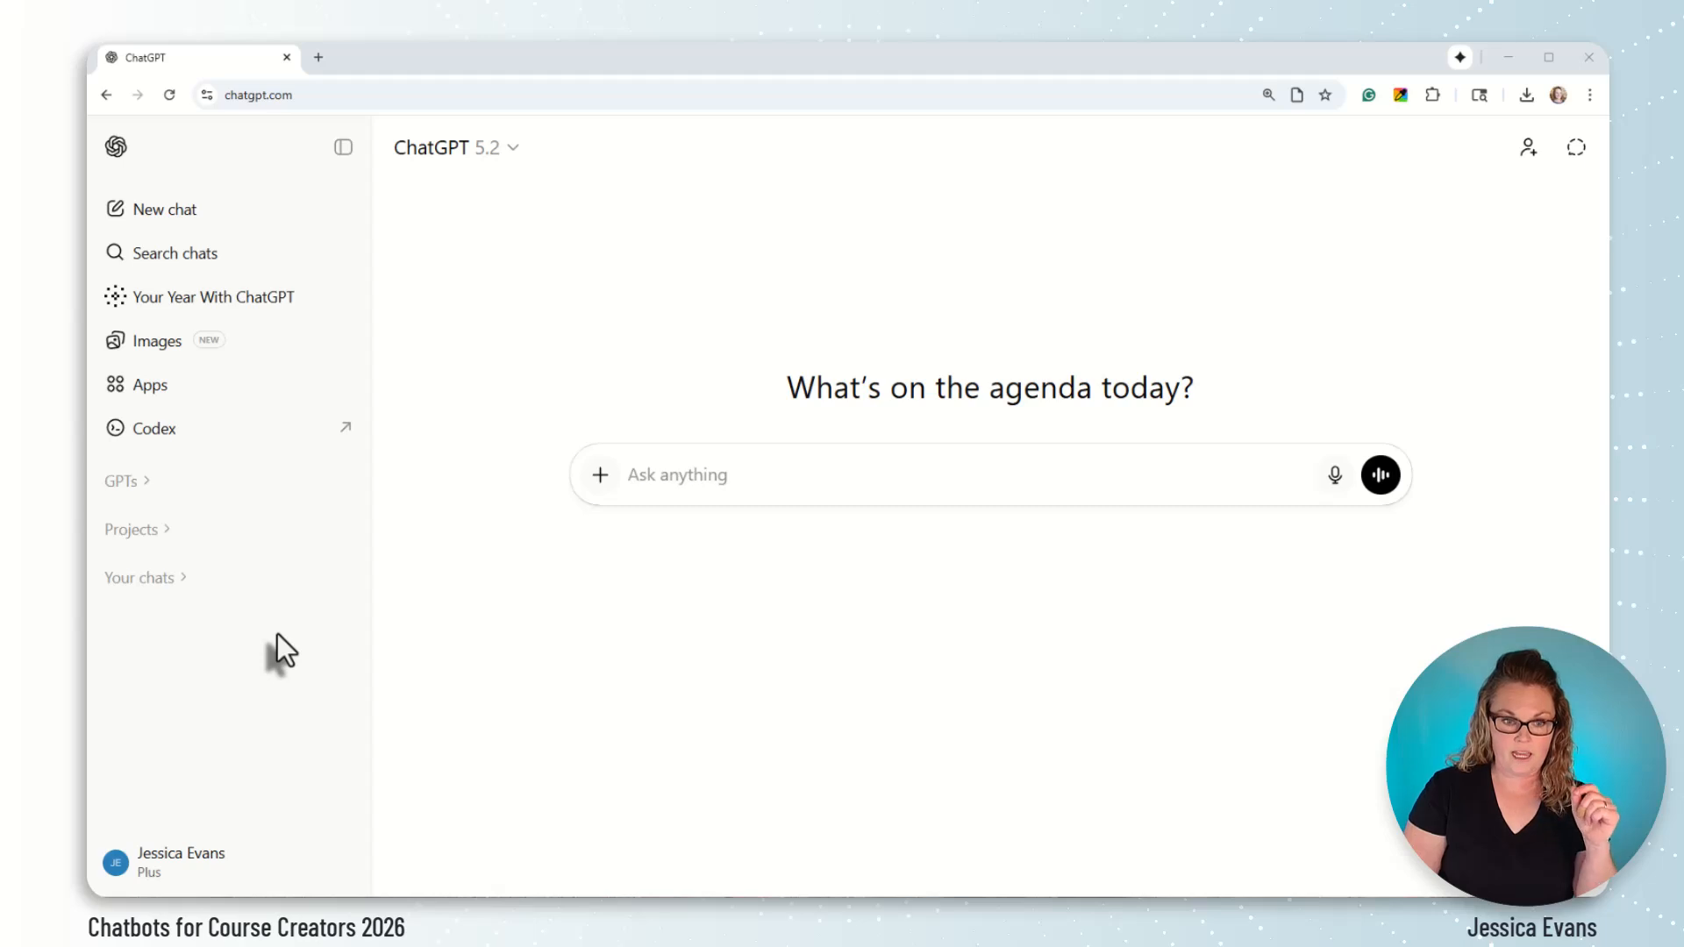
# Step: Open the Explore GPTs page and start creating a new custom GPT
pyautogui.click(148, 487)
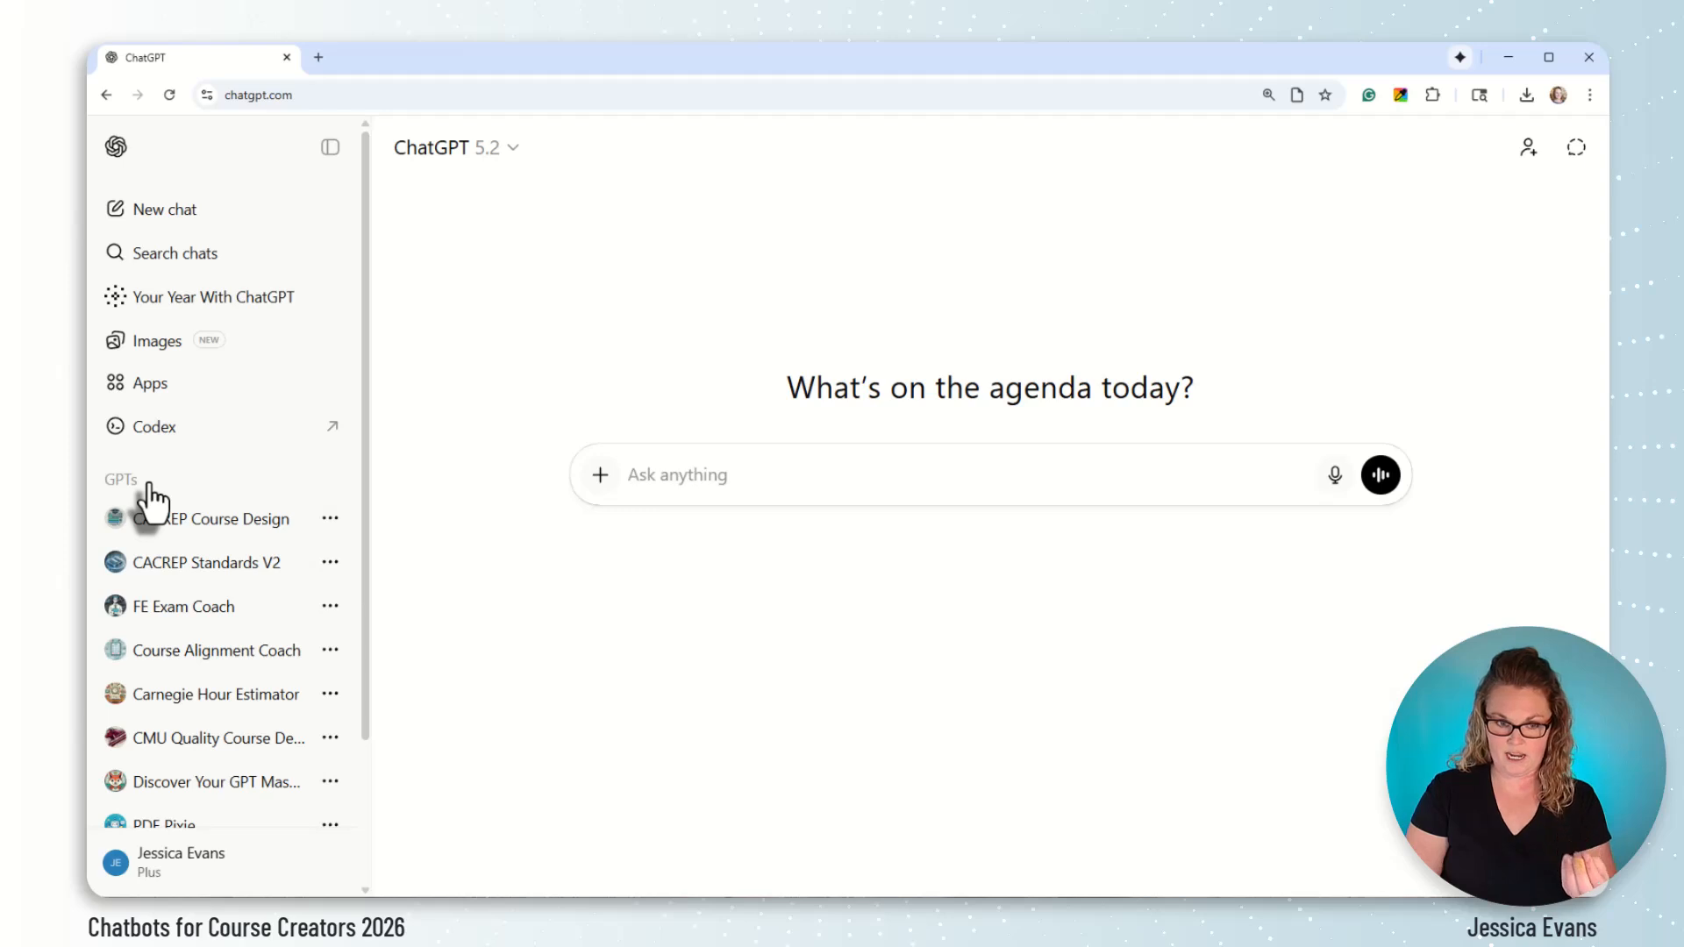
pyautogui.scroll(-1, 224, 553)
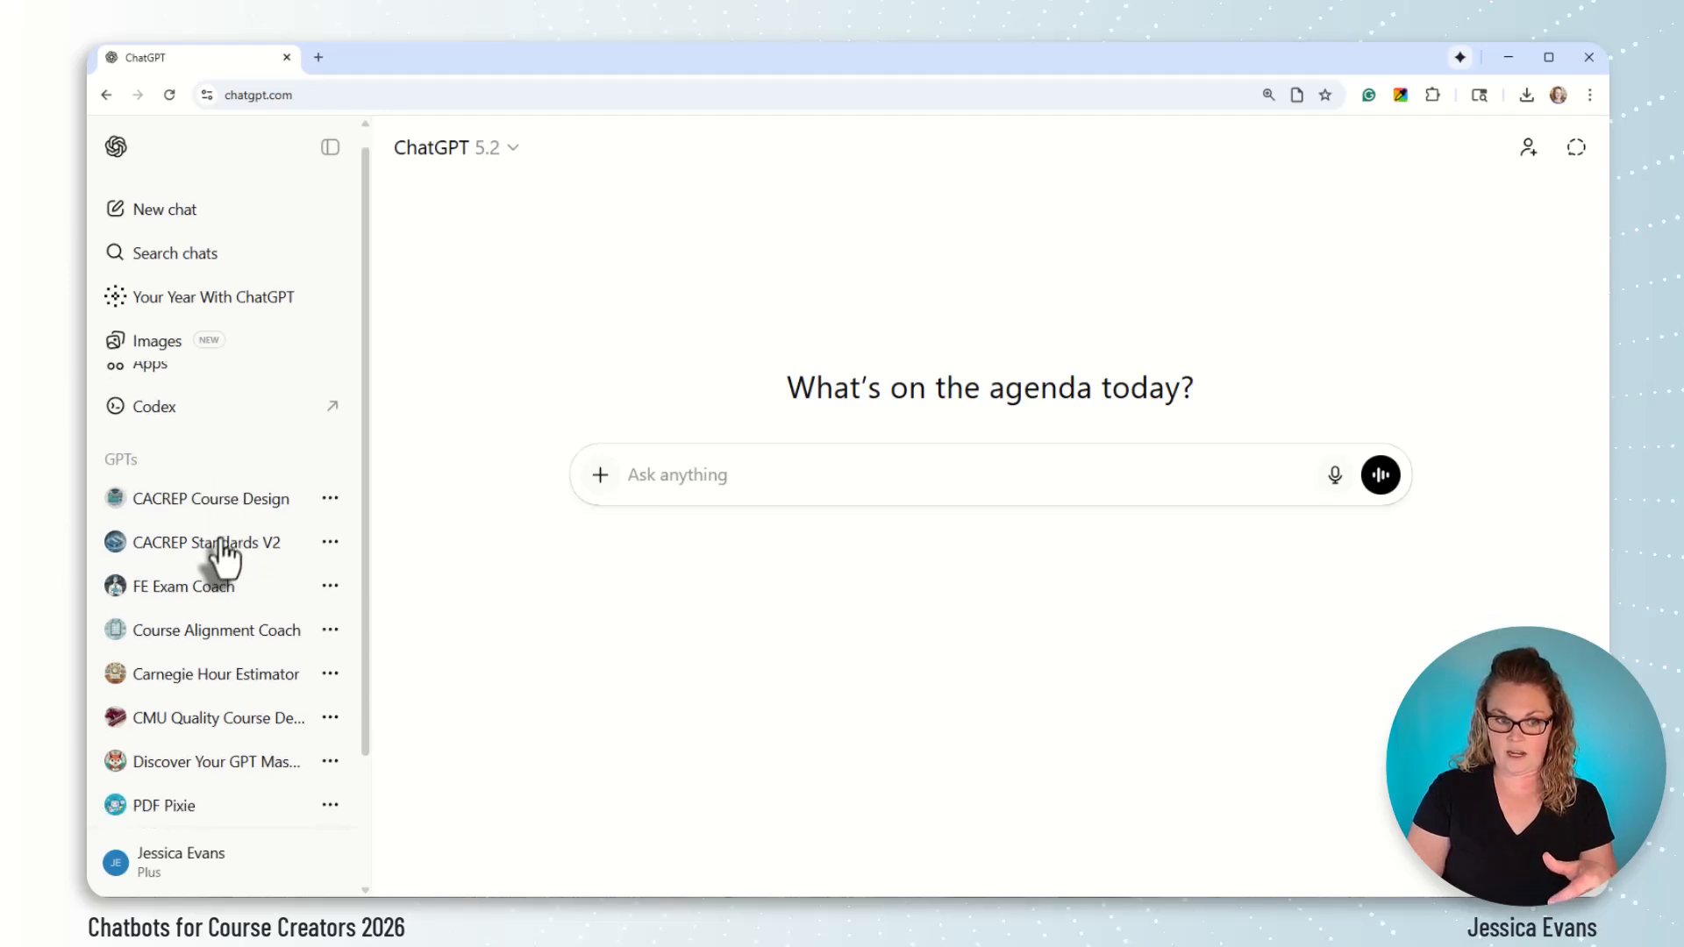
pyautogui.scroll(-3, 220, 566)
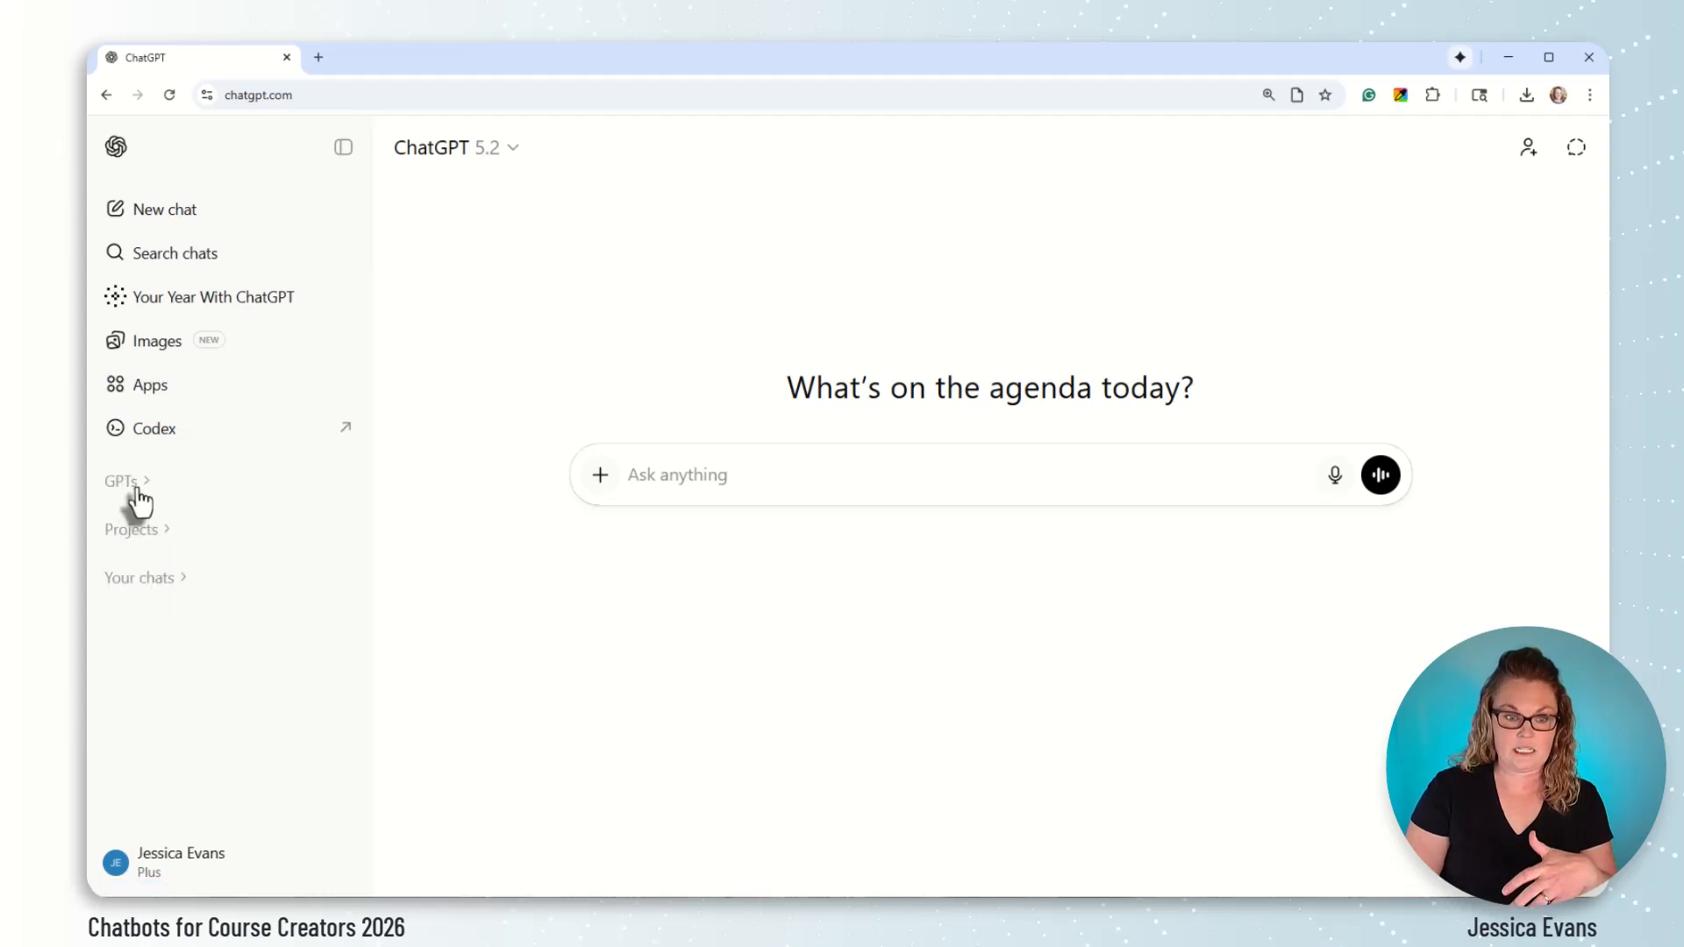
pyautogui.click(134, 488)
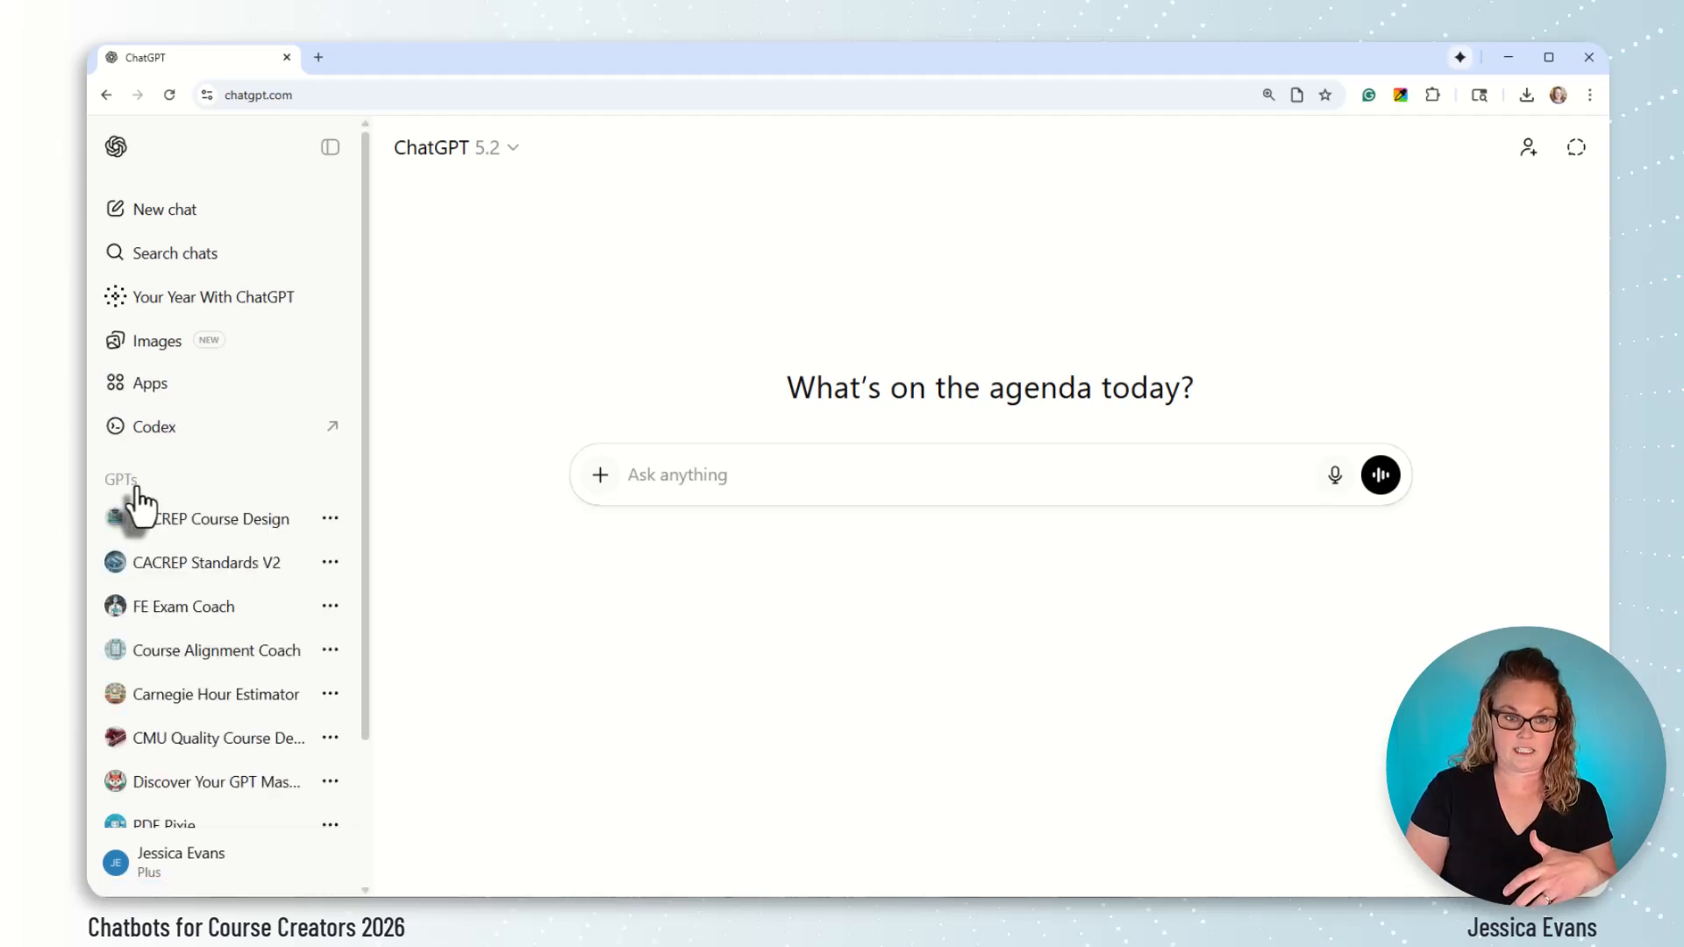
pyautogui.scroll(-1, 202, 526)
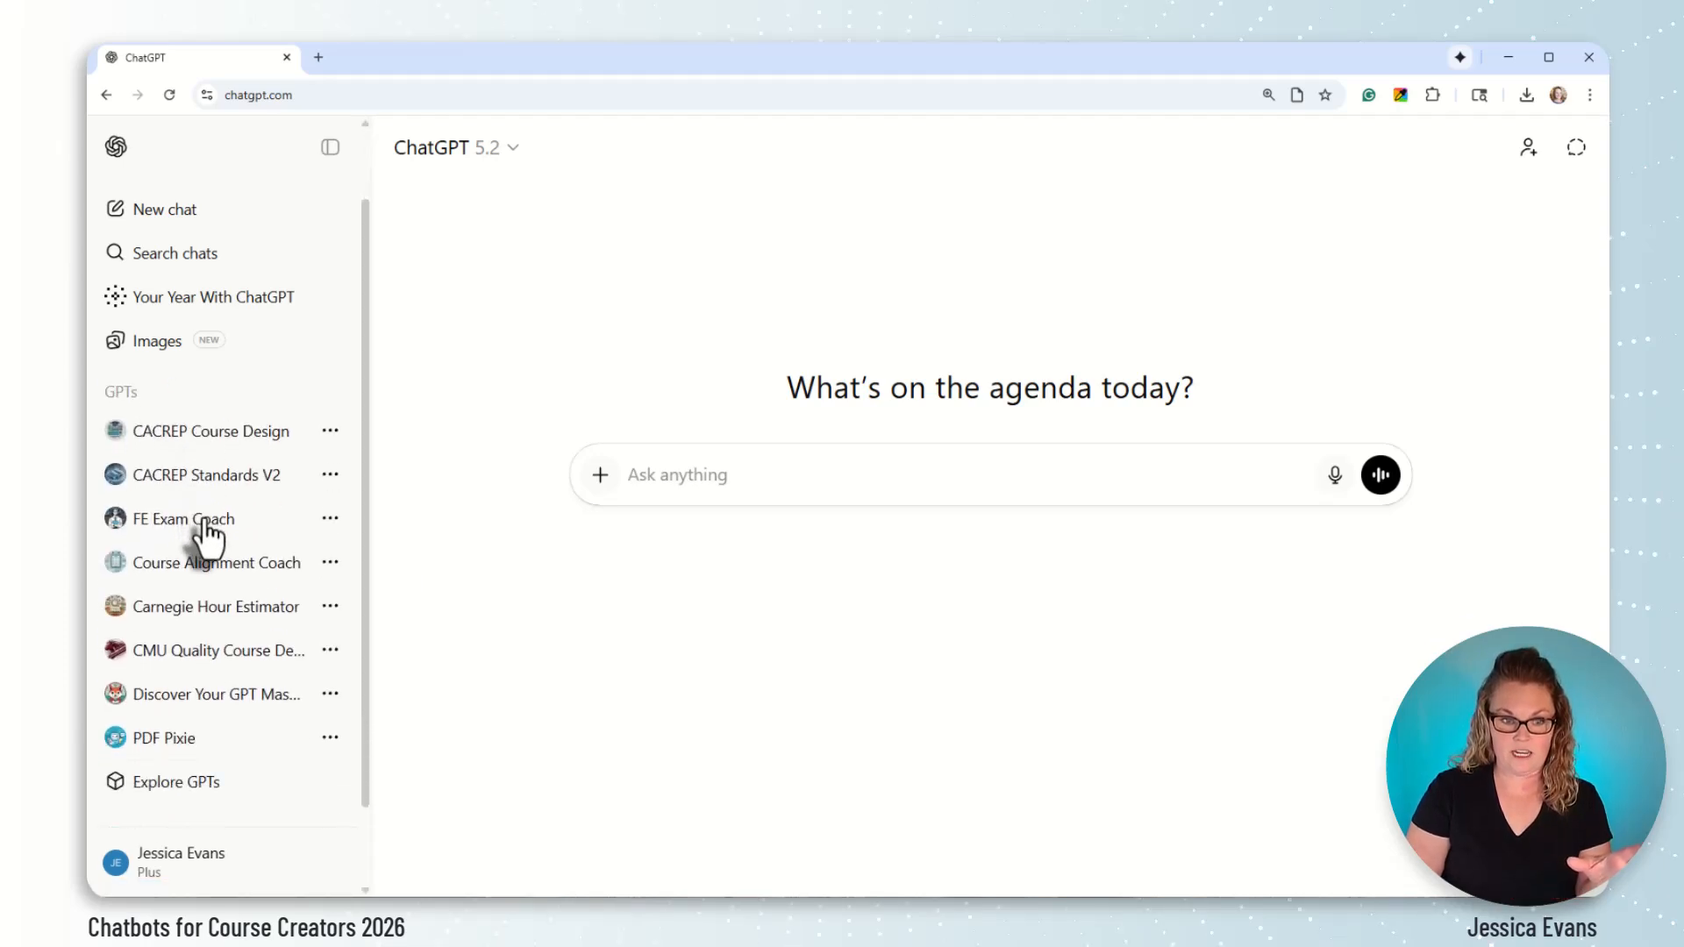
pyautogui.scroll(-1, 203, 535)
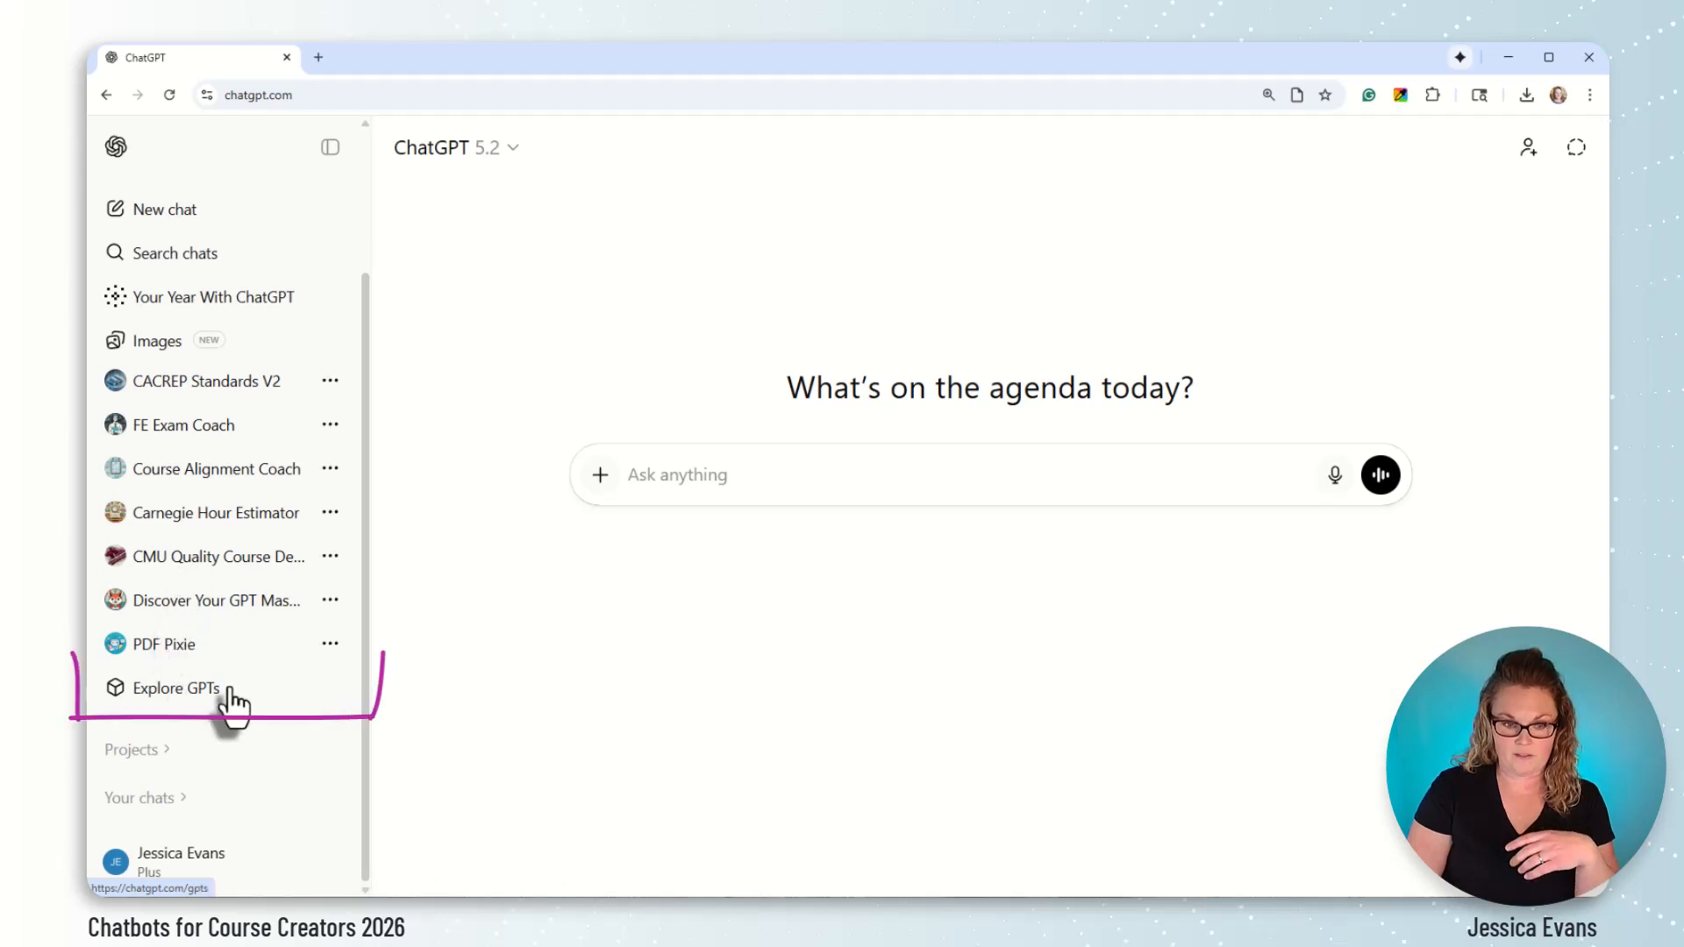
pyautogui.click(151, 693)
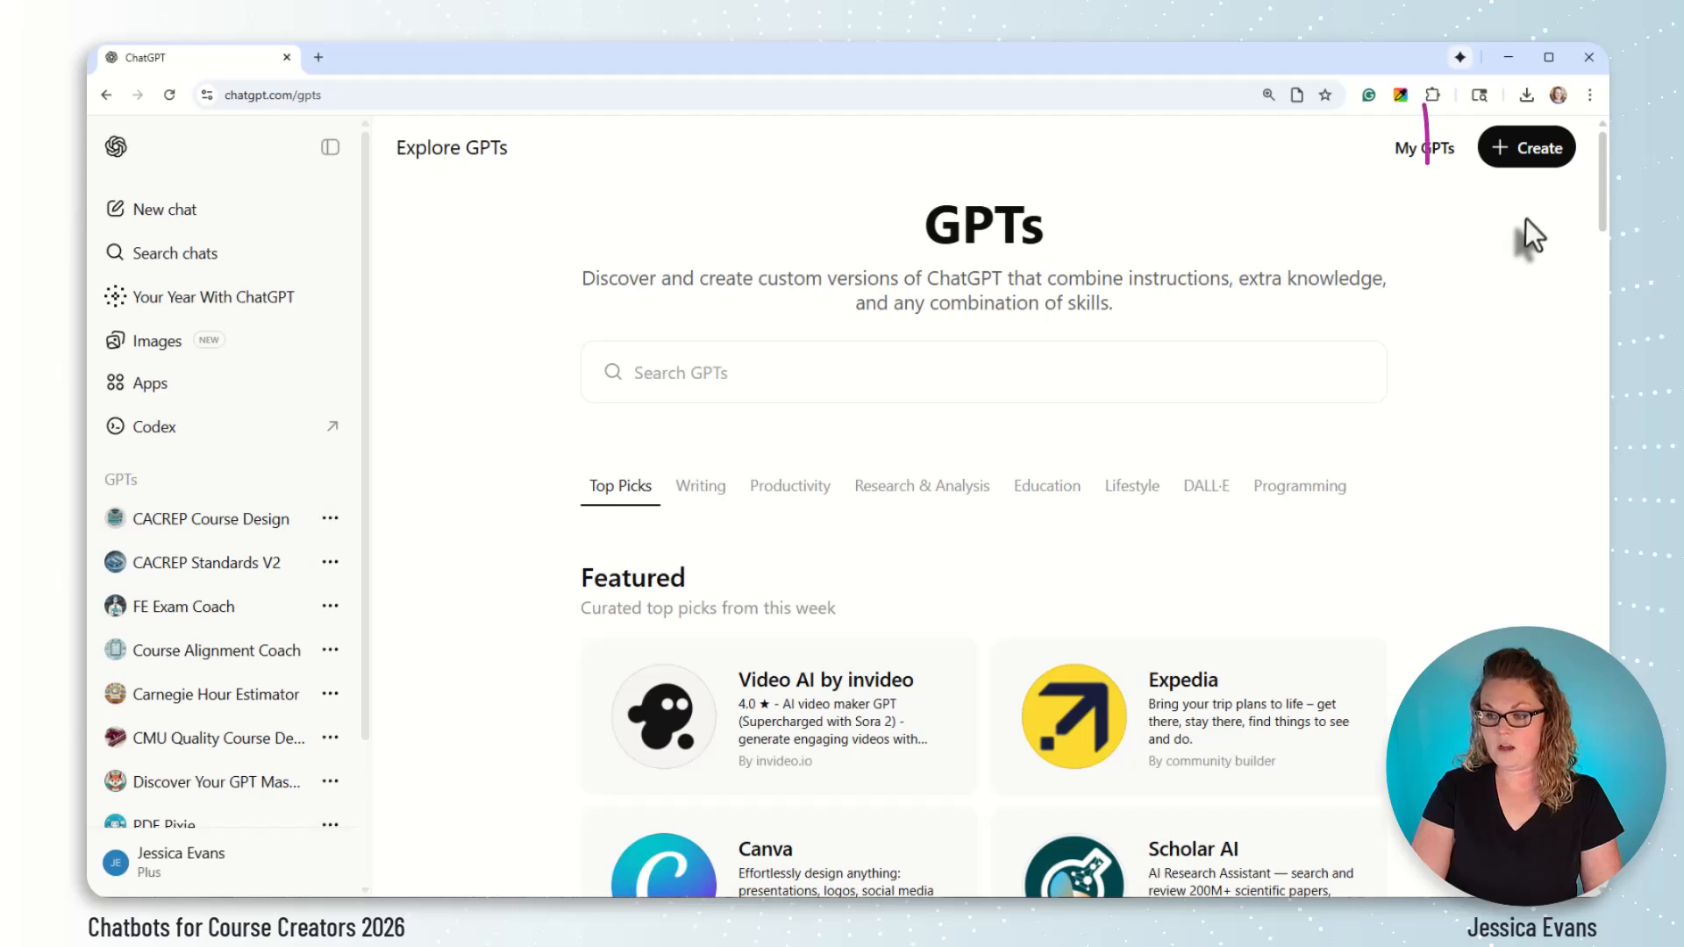
pyautogui.click(1512, 158)
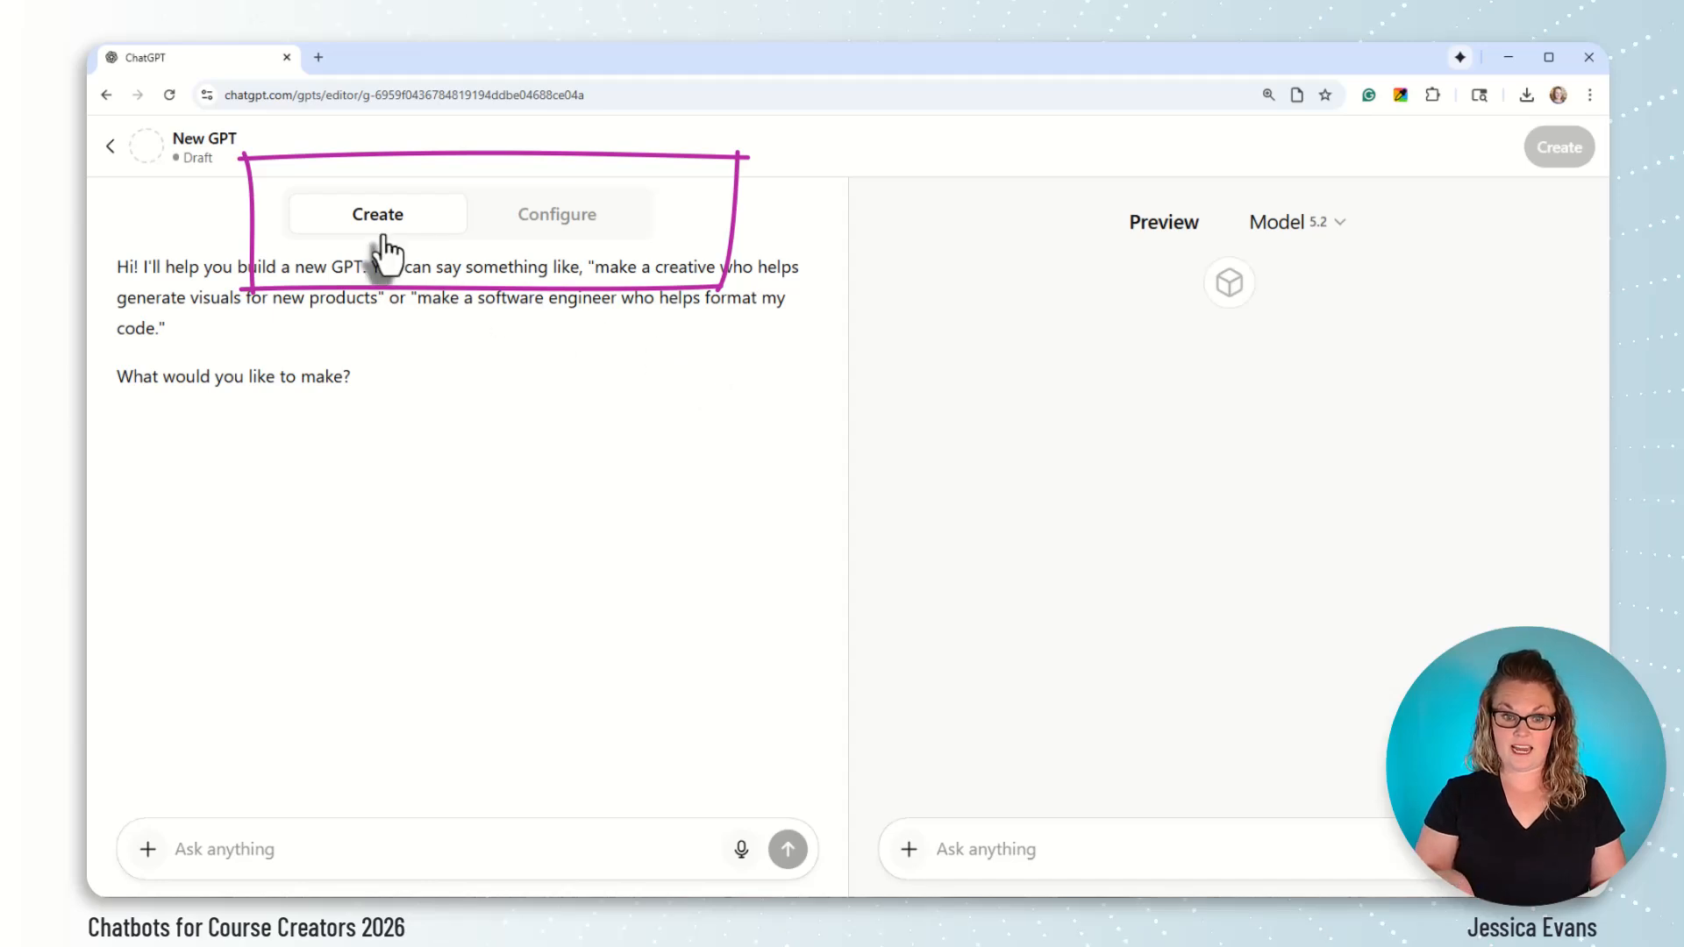
# Step: Compare the conversational Create view with the manual Configure fields in the new GPT's editor
pyautogui.click(558, 233)
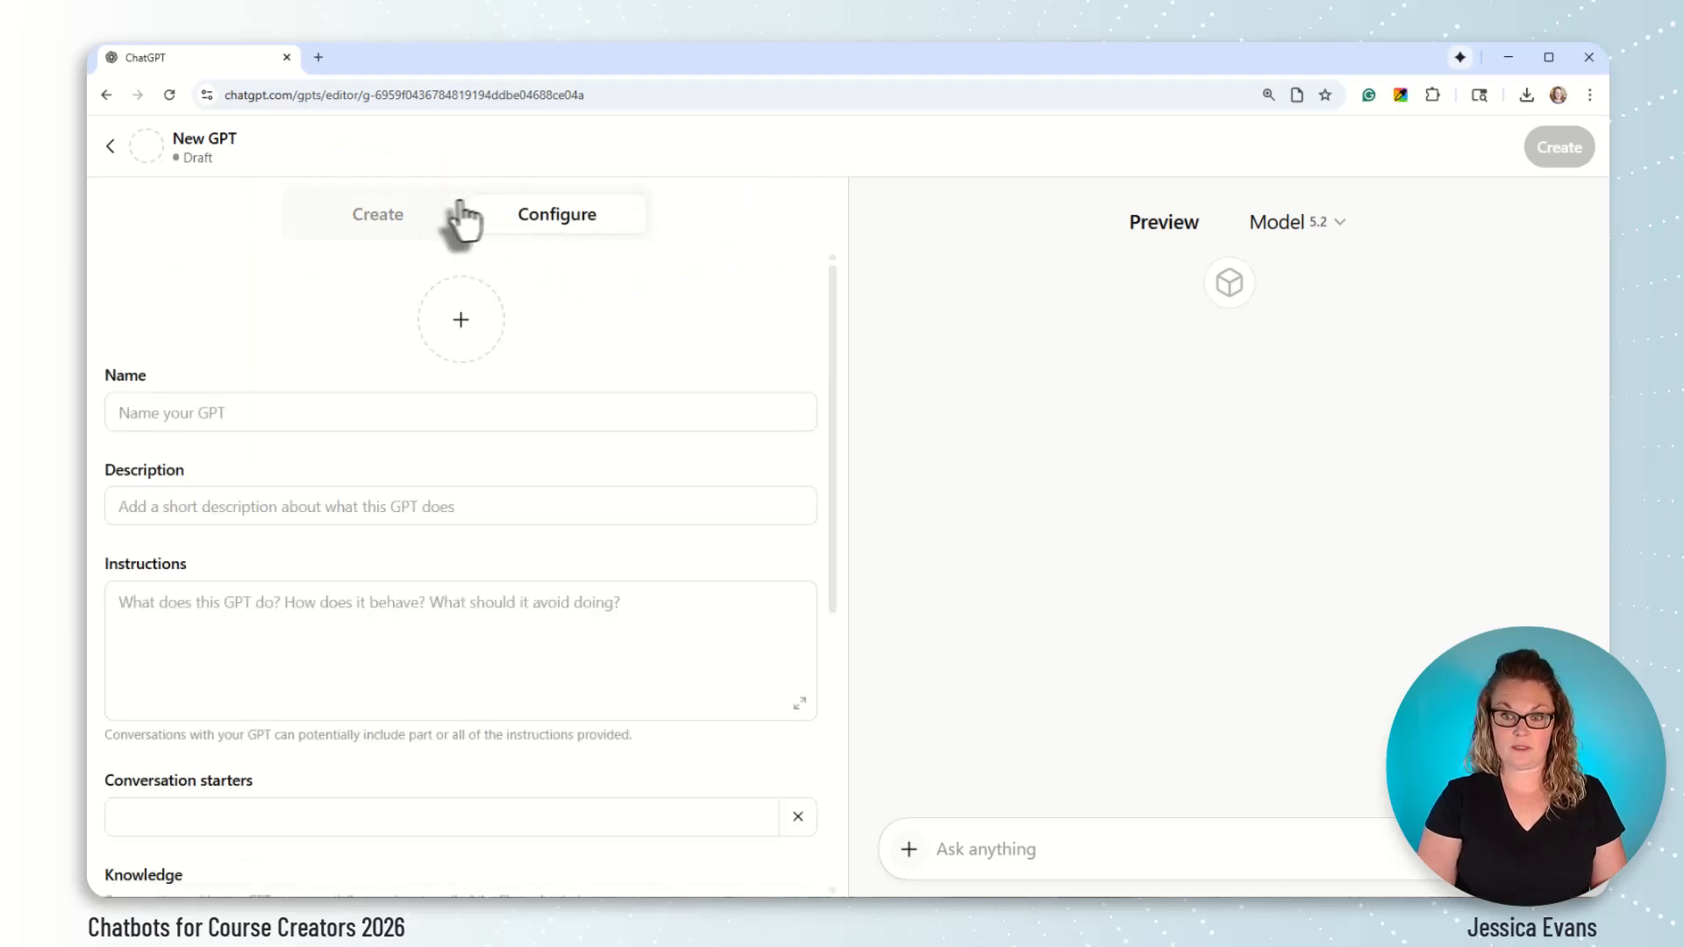
pyautogui.click(390, 235)
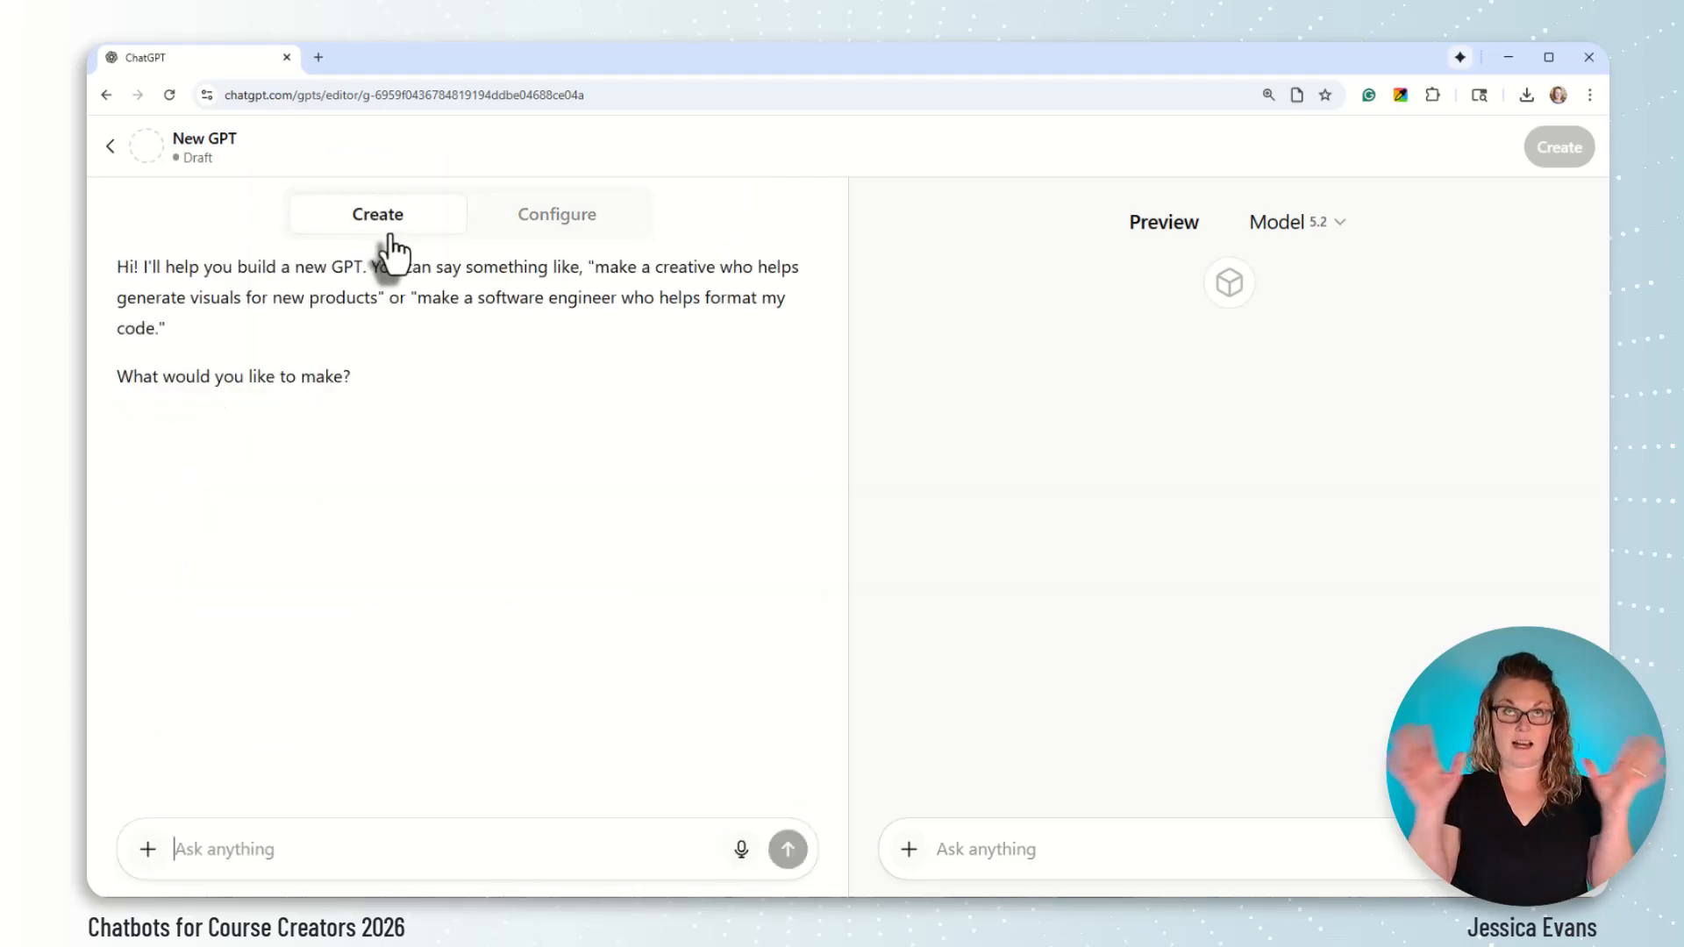
pyautogui.click(530, 250)
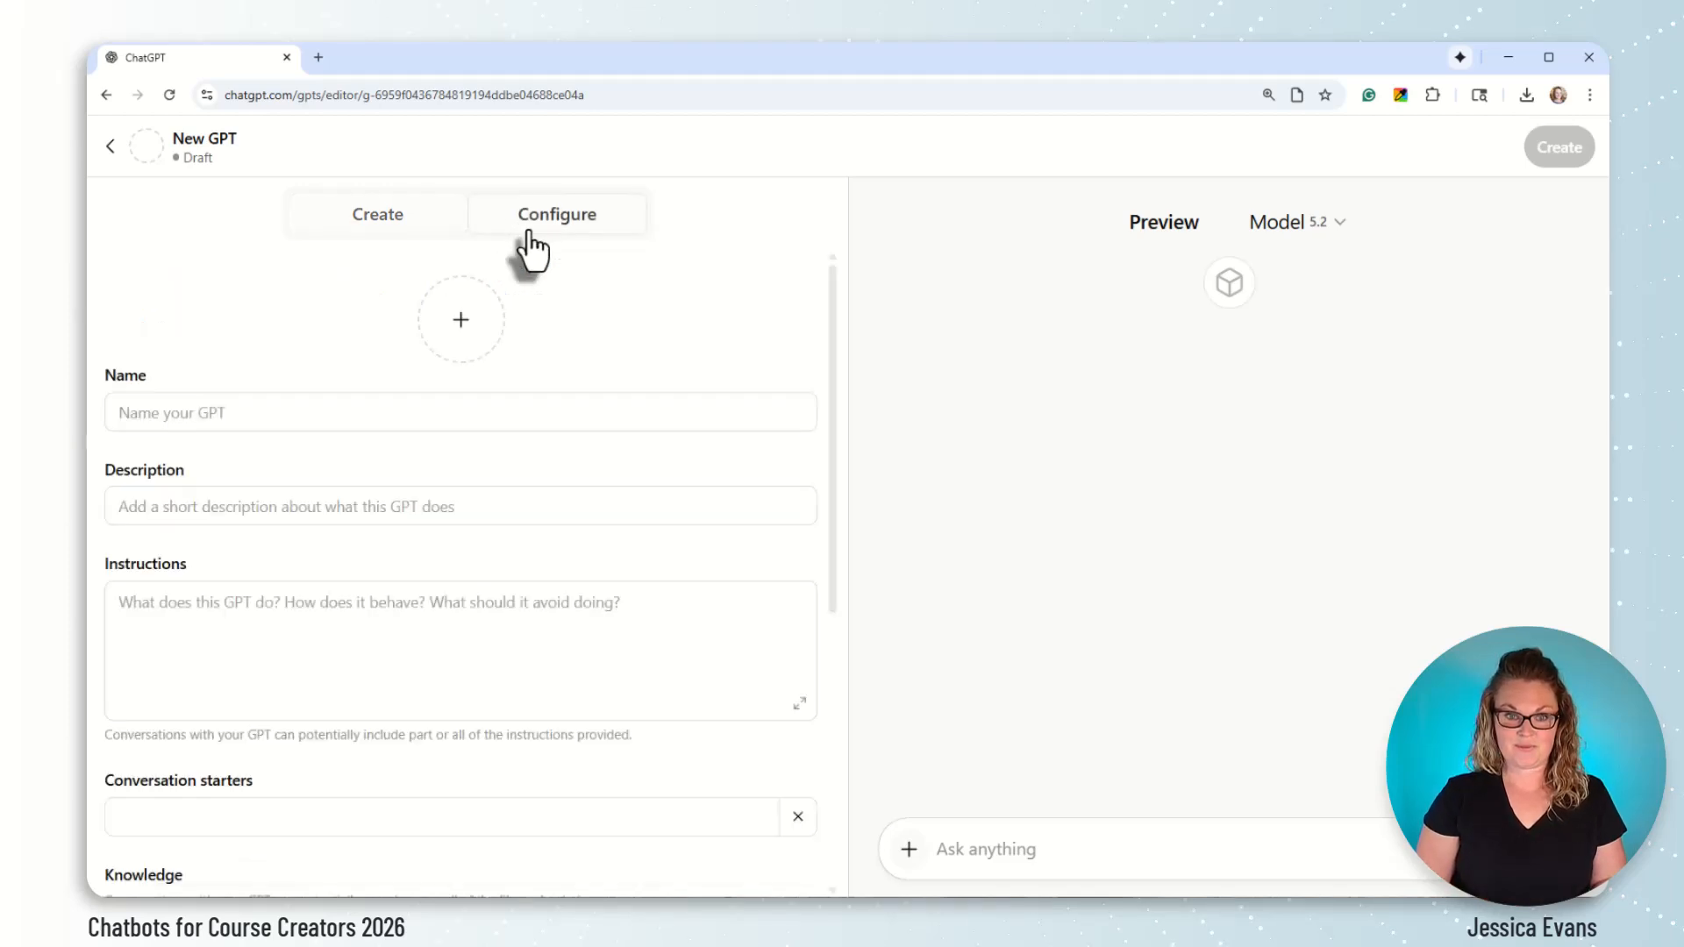
pyautogui.click(399, 236)
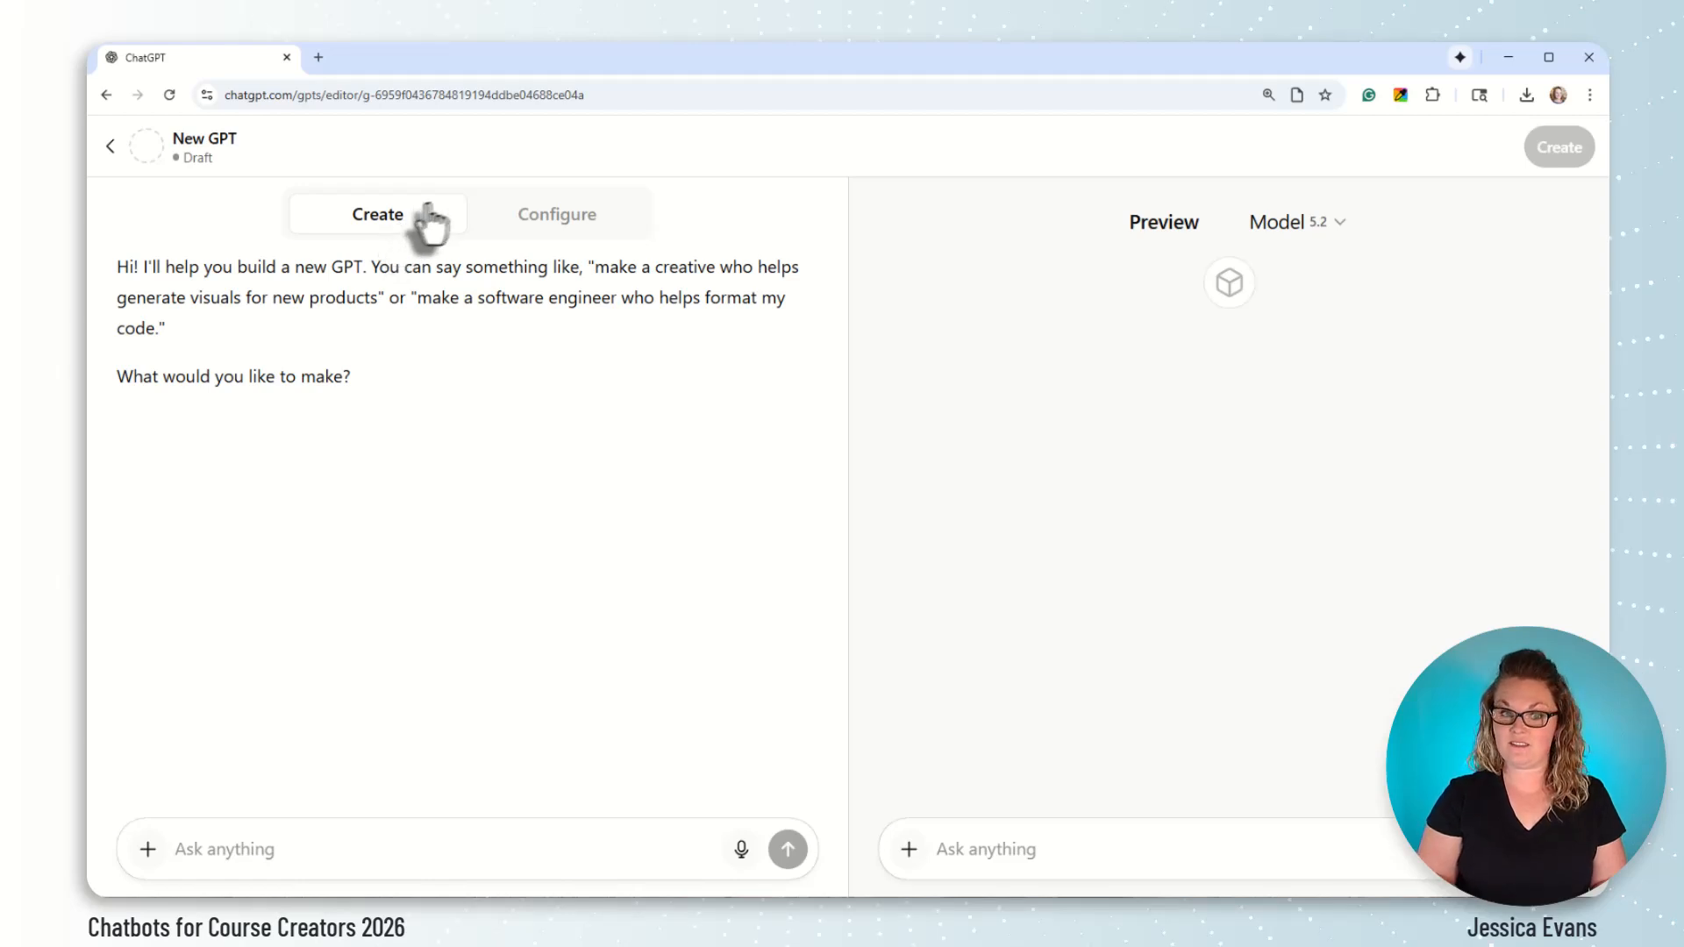
pyautogui.click(566, 236)
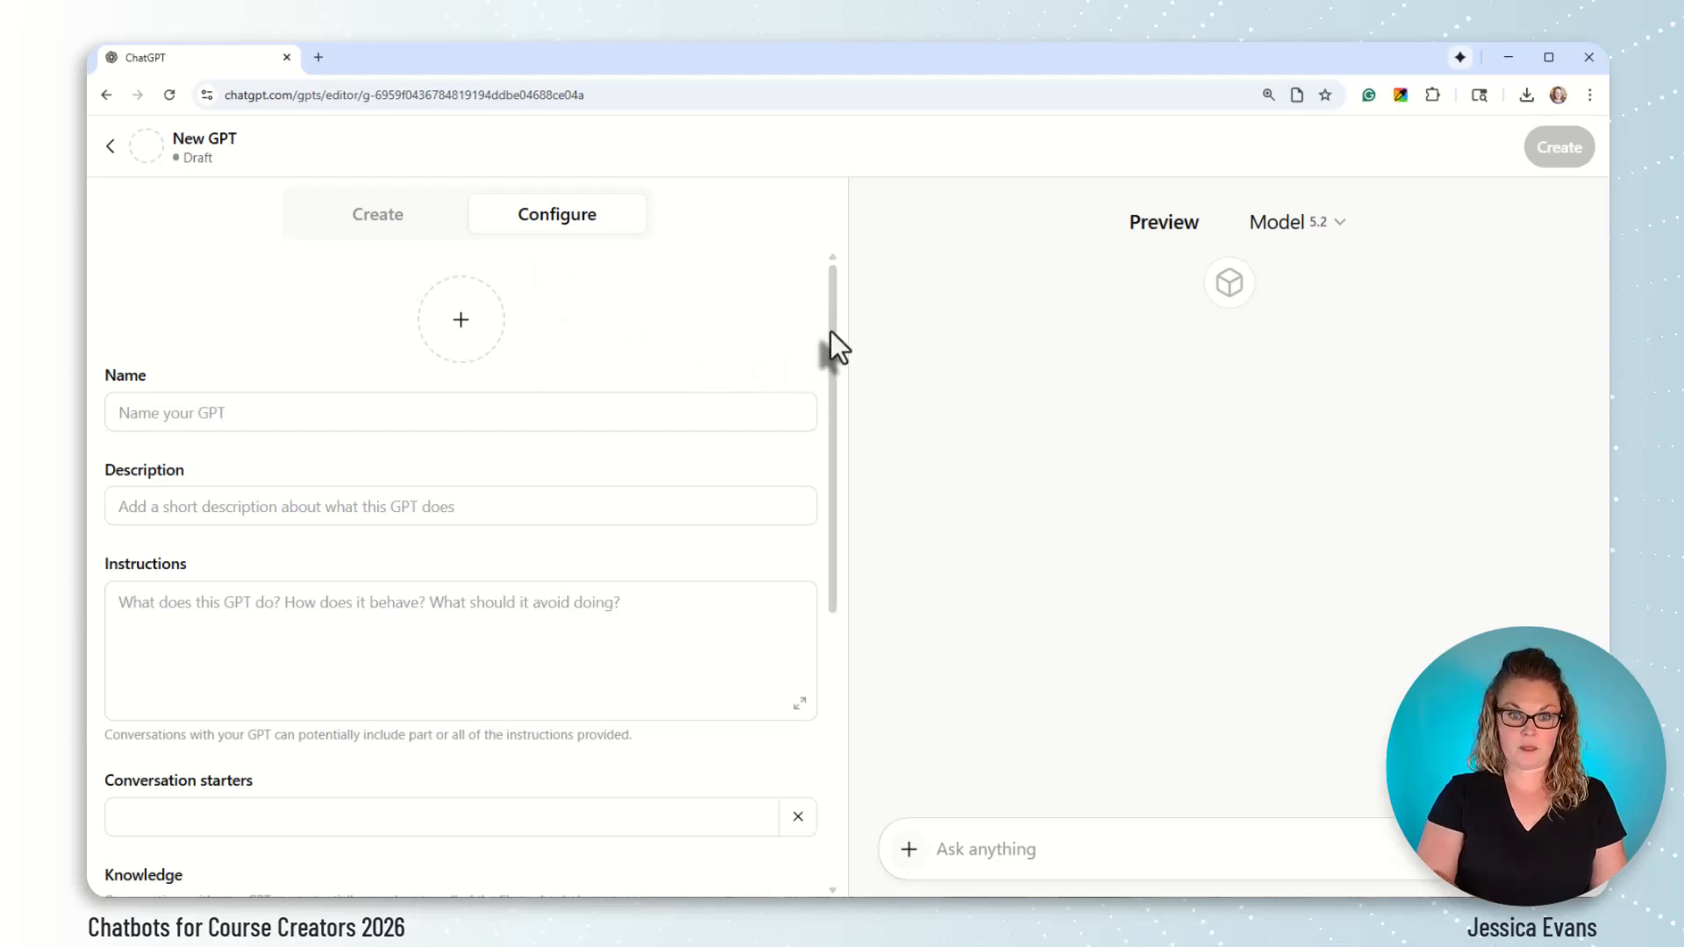
pyautogui.moveTo(830, 330)
pyautogui.mouseDown()
pyautogui.moveTo(834, 608)
pyautogui.moveTo(859, 321)
pyautogui.mouseUp()
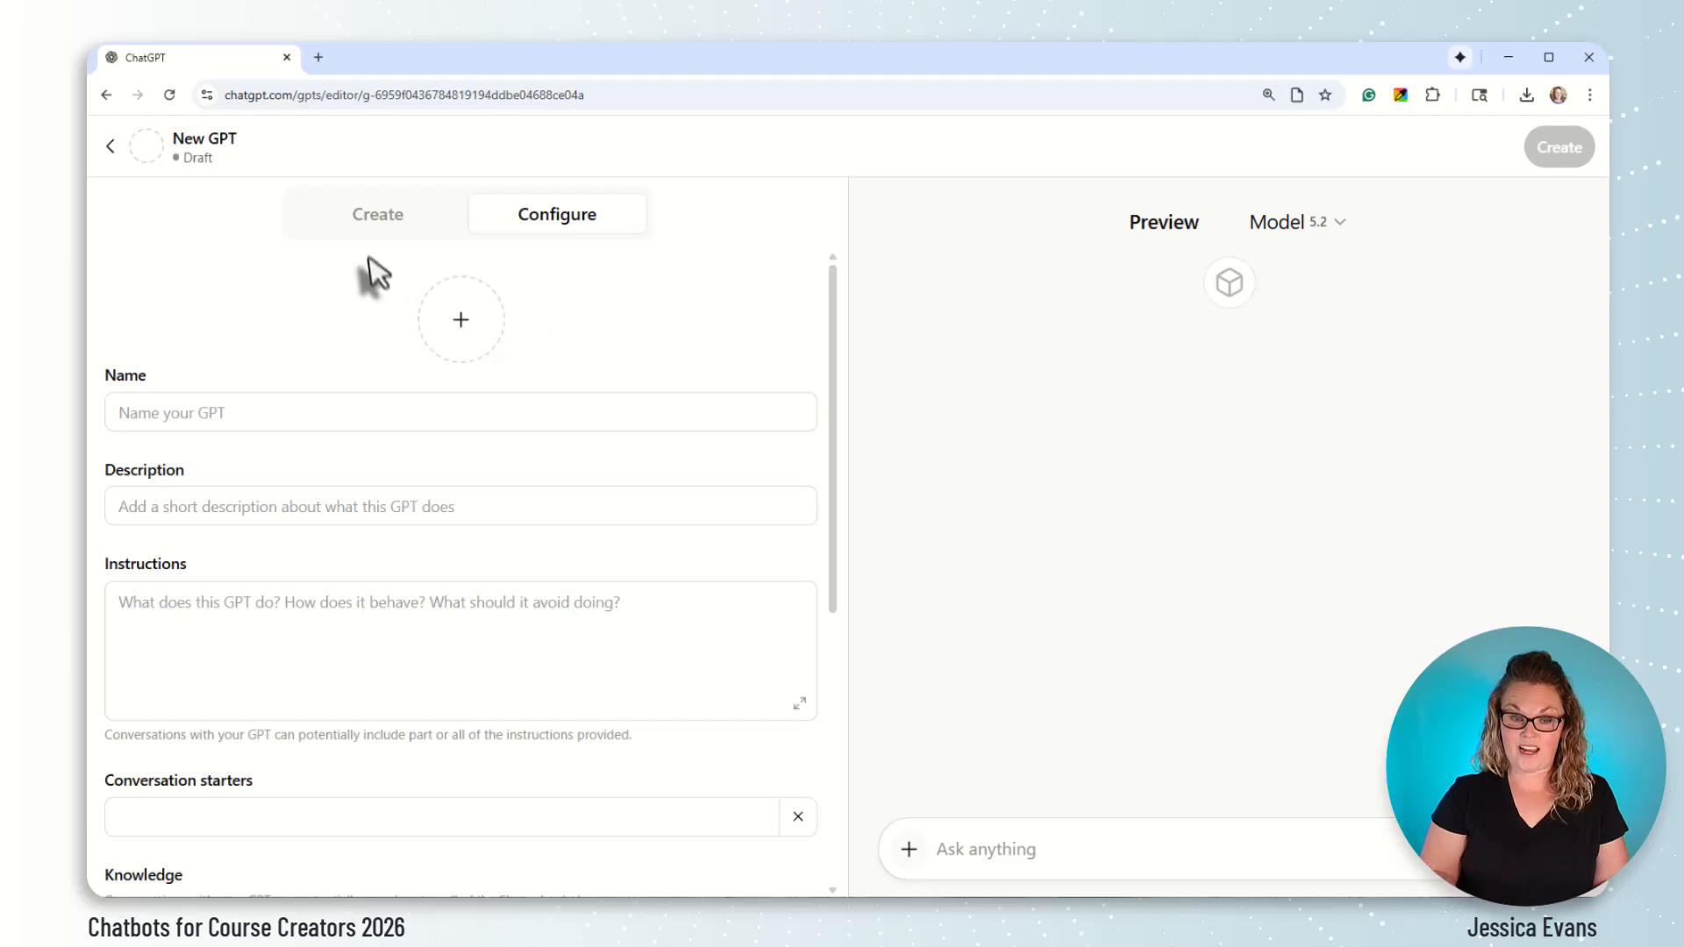
# Step: Tell the GPT builder: "A coaching GPT for Skool community owners that turns goals into daily tasks, engagement ideas, and simple growth actions."
pyautogui.click(373, 230)
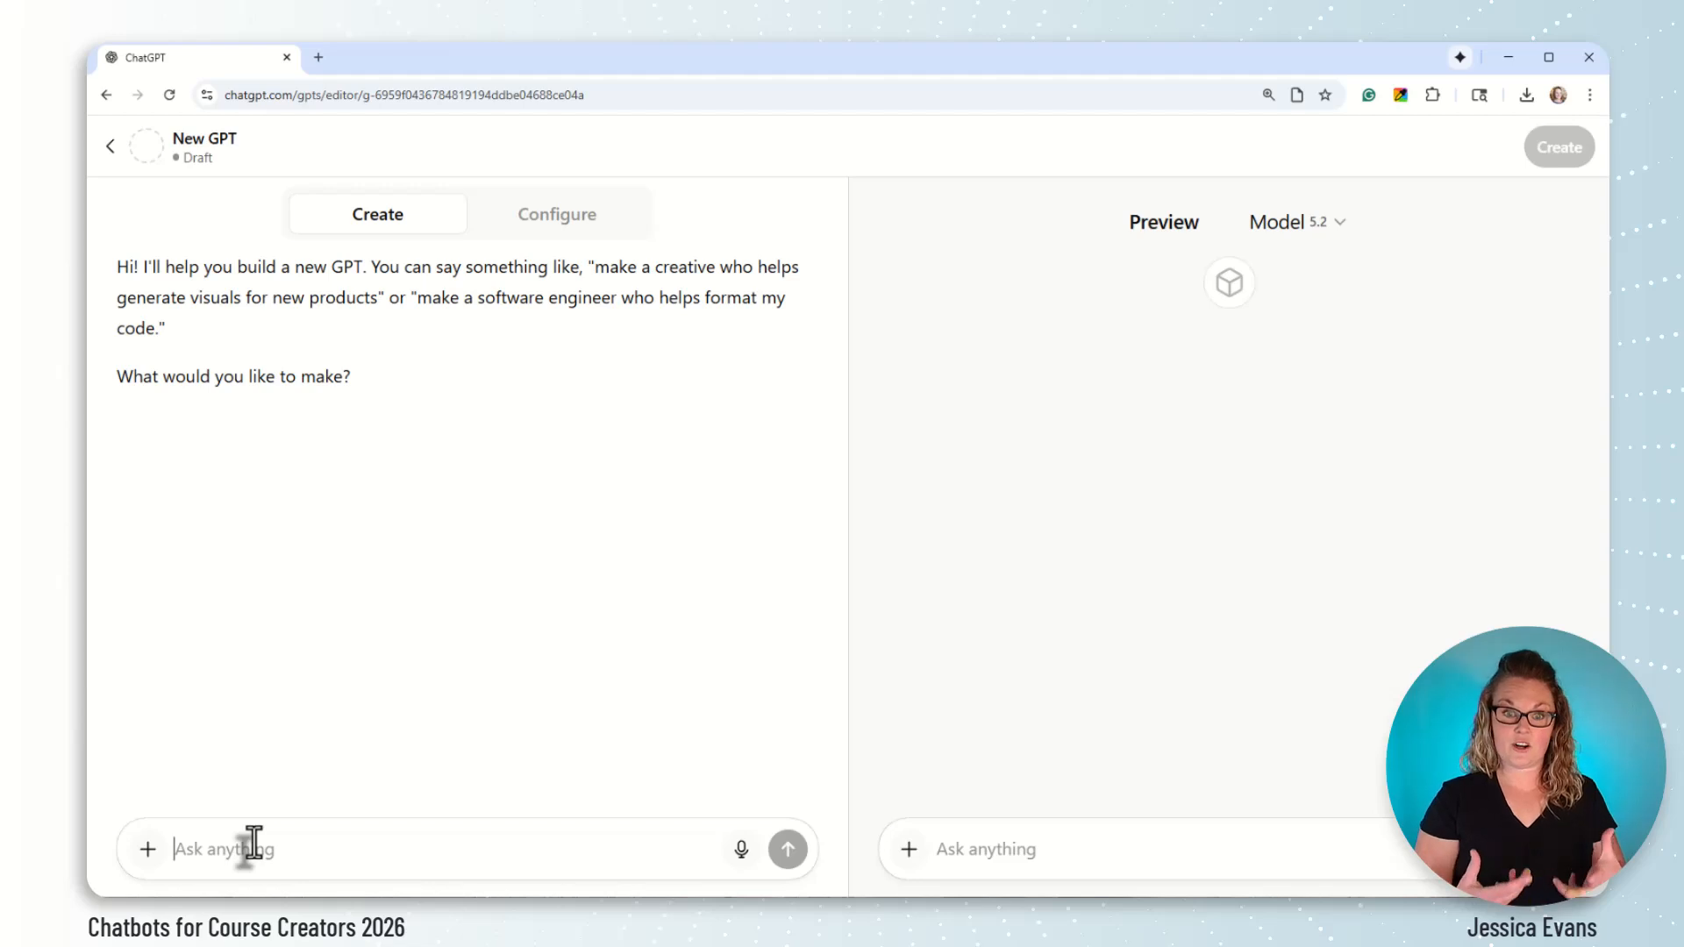
pyautogui.write('A coaching GPT for Skool community owners that turns goals into daily tasks, engagement ideas, and simple growth actions.')
pyautogui.click(788, 862)
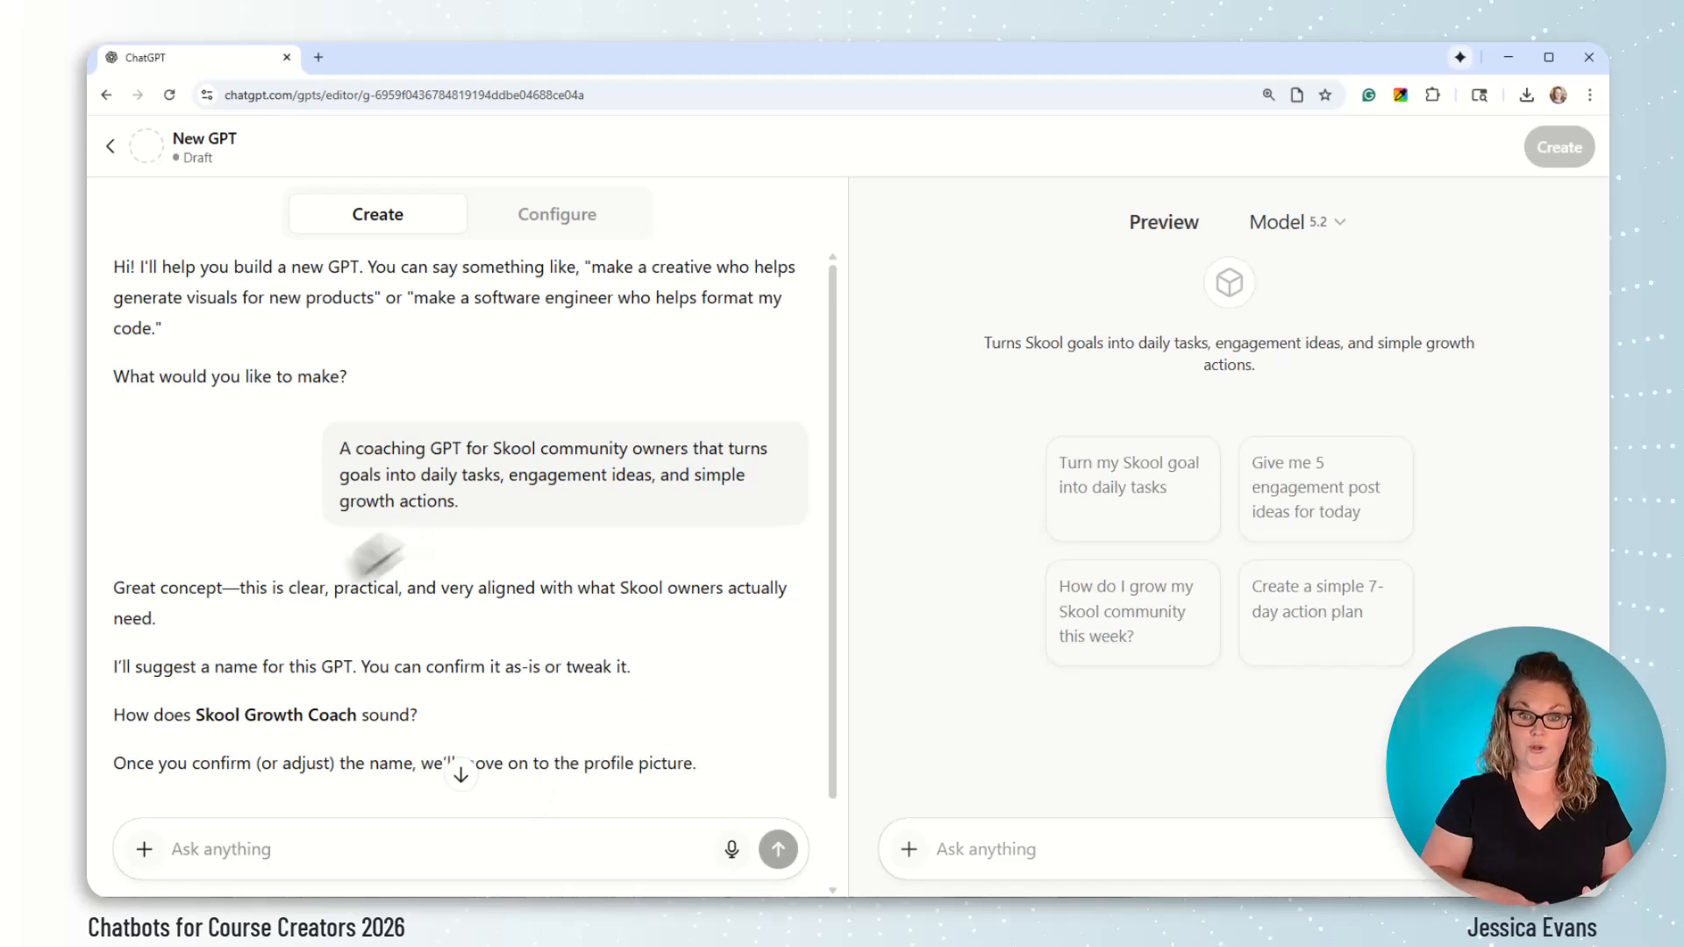
# Step: Accept the suggested name Skool Growth Coach by replying "I like it" to the GPT builder
pyautogui.scroll(-2, 404, 720)
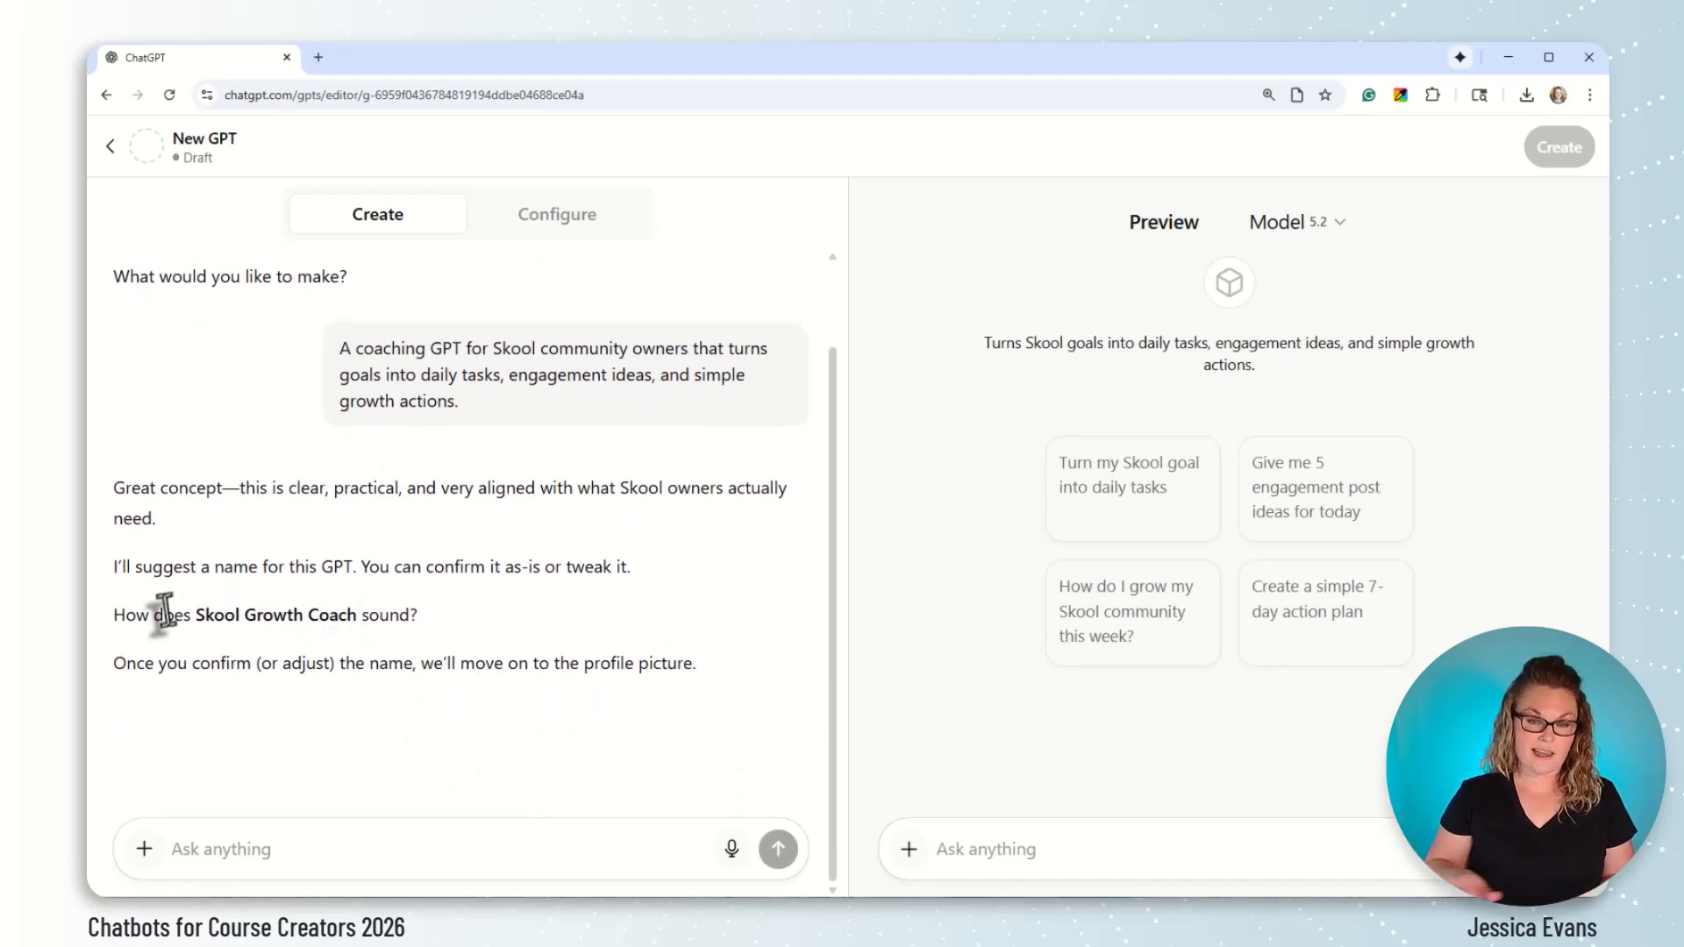
pyautogui.click(321, 852)
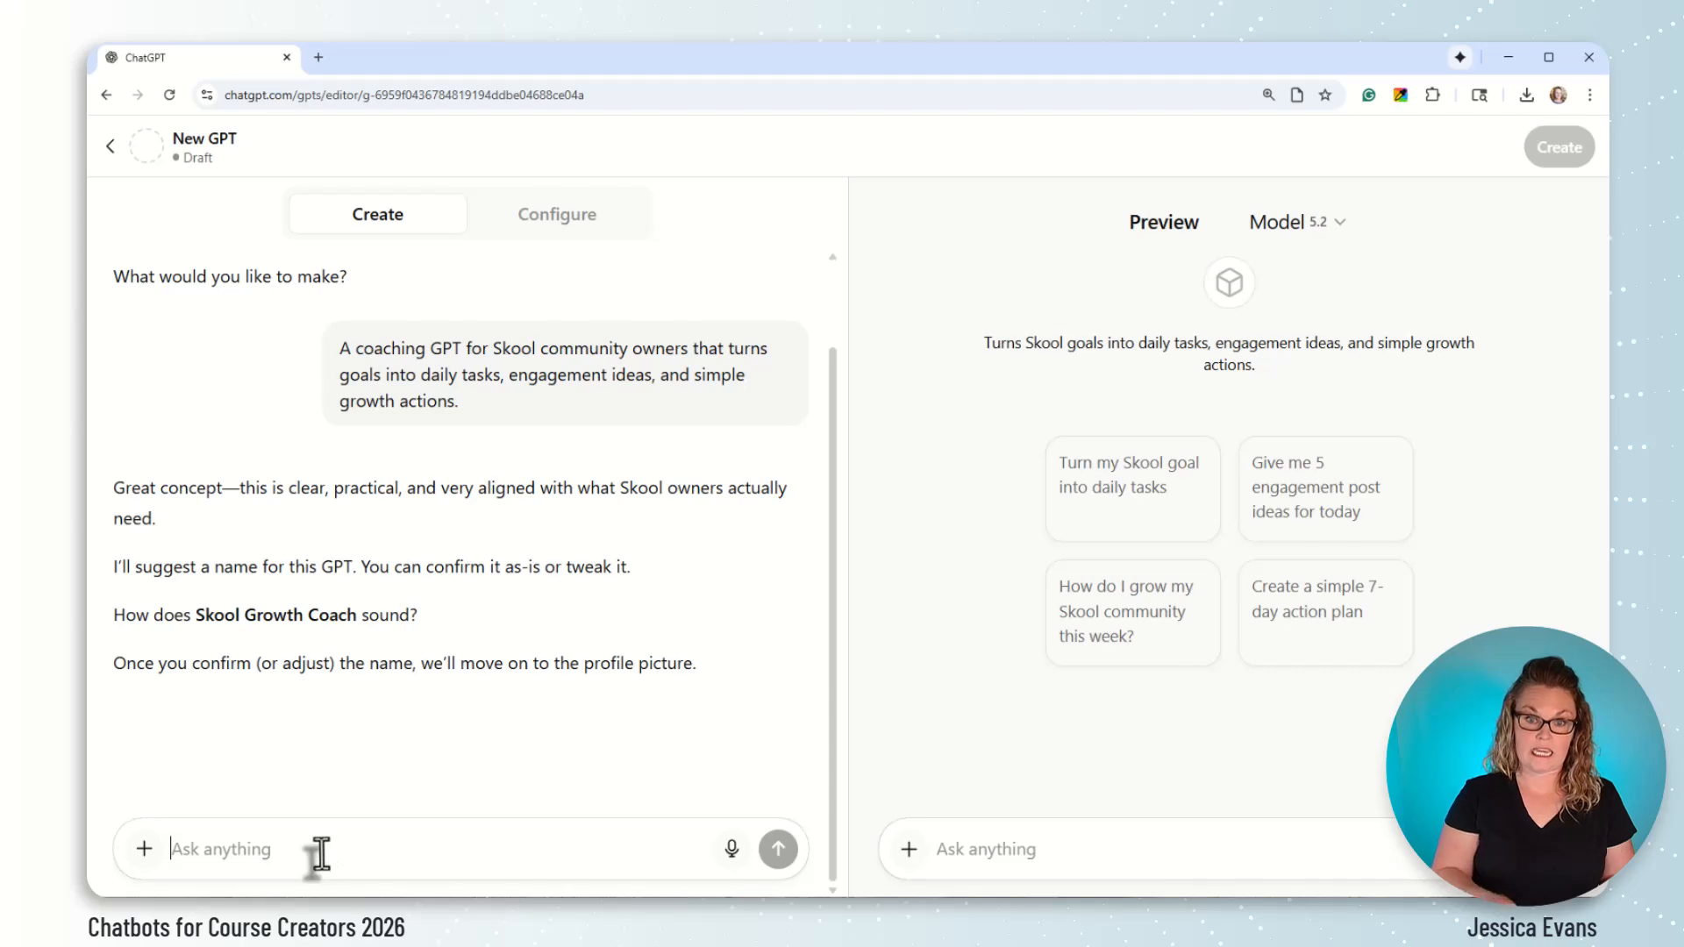
pyautogui.write('I like it')
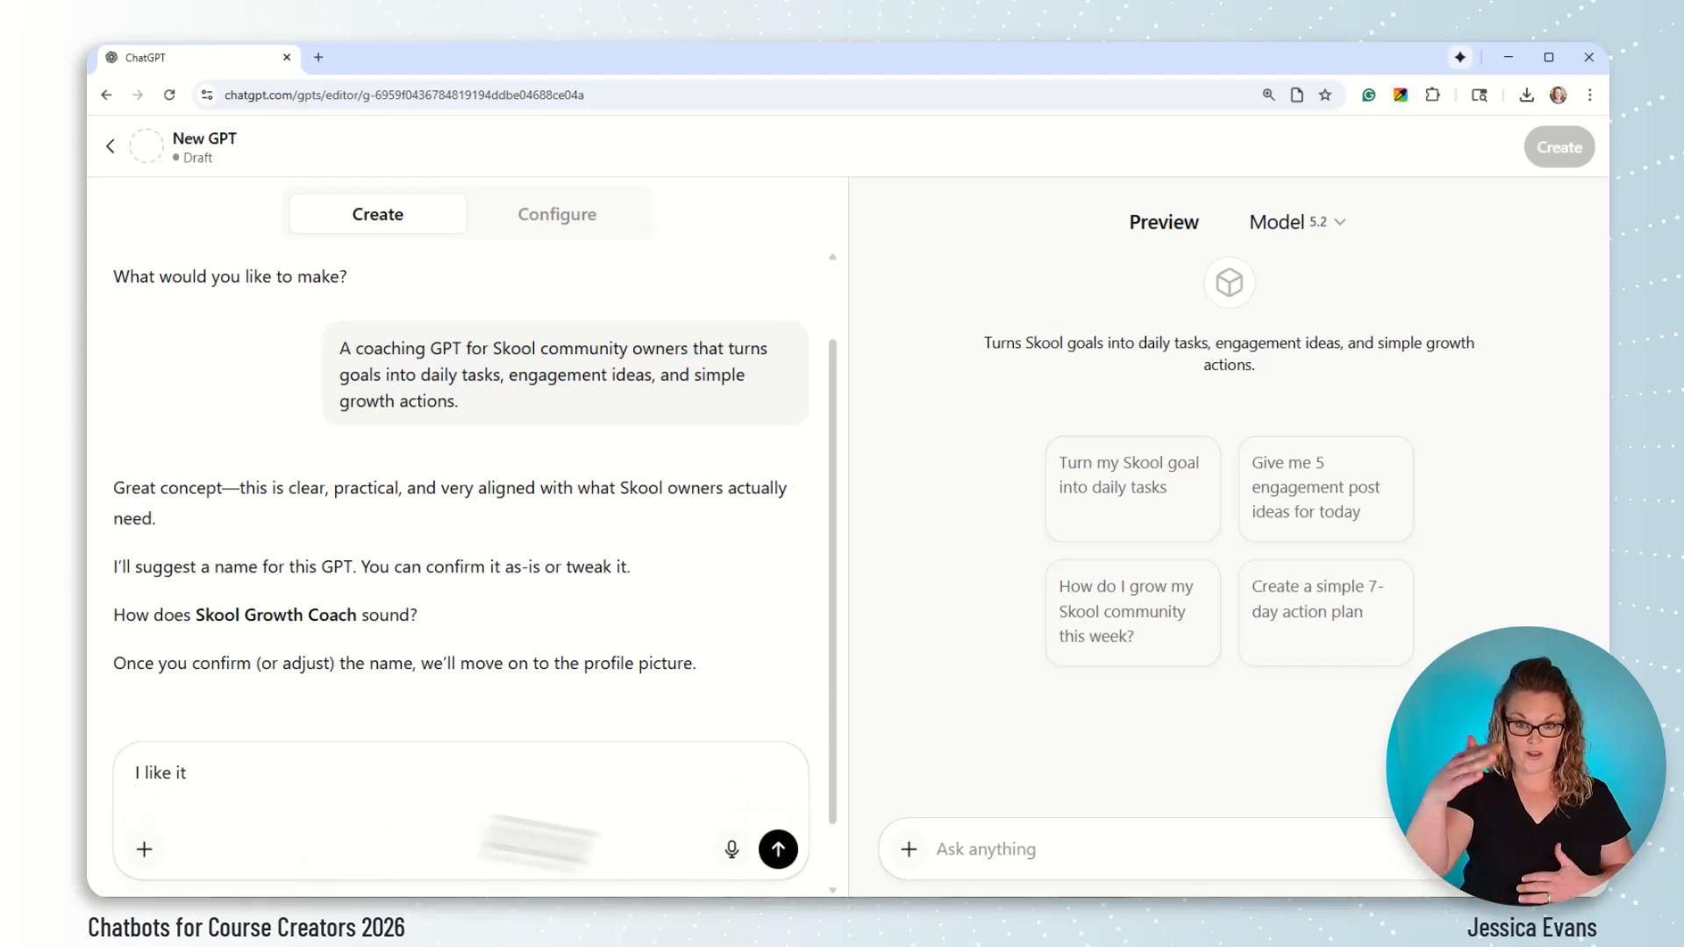
pyautogui.click(778, 849)
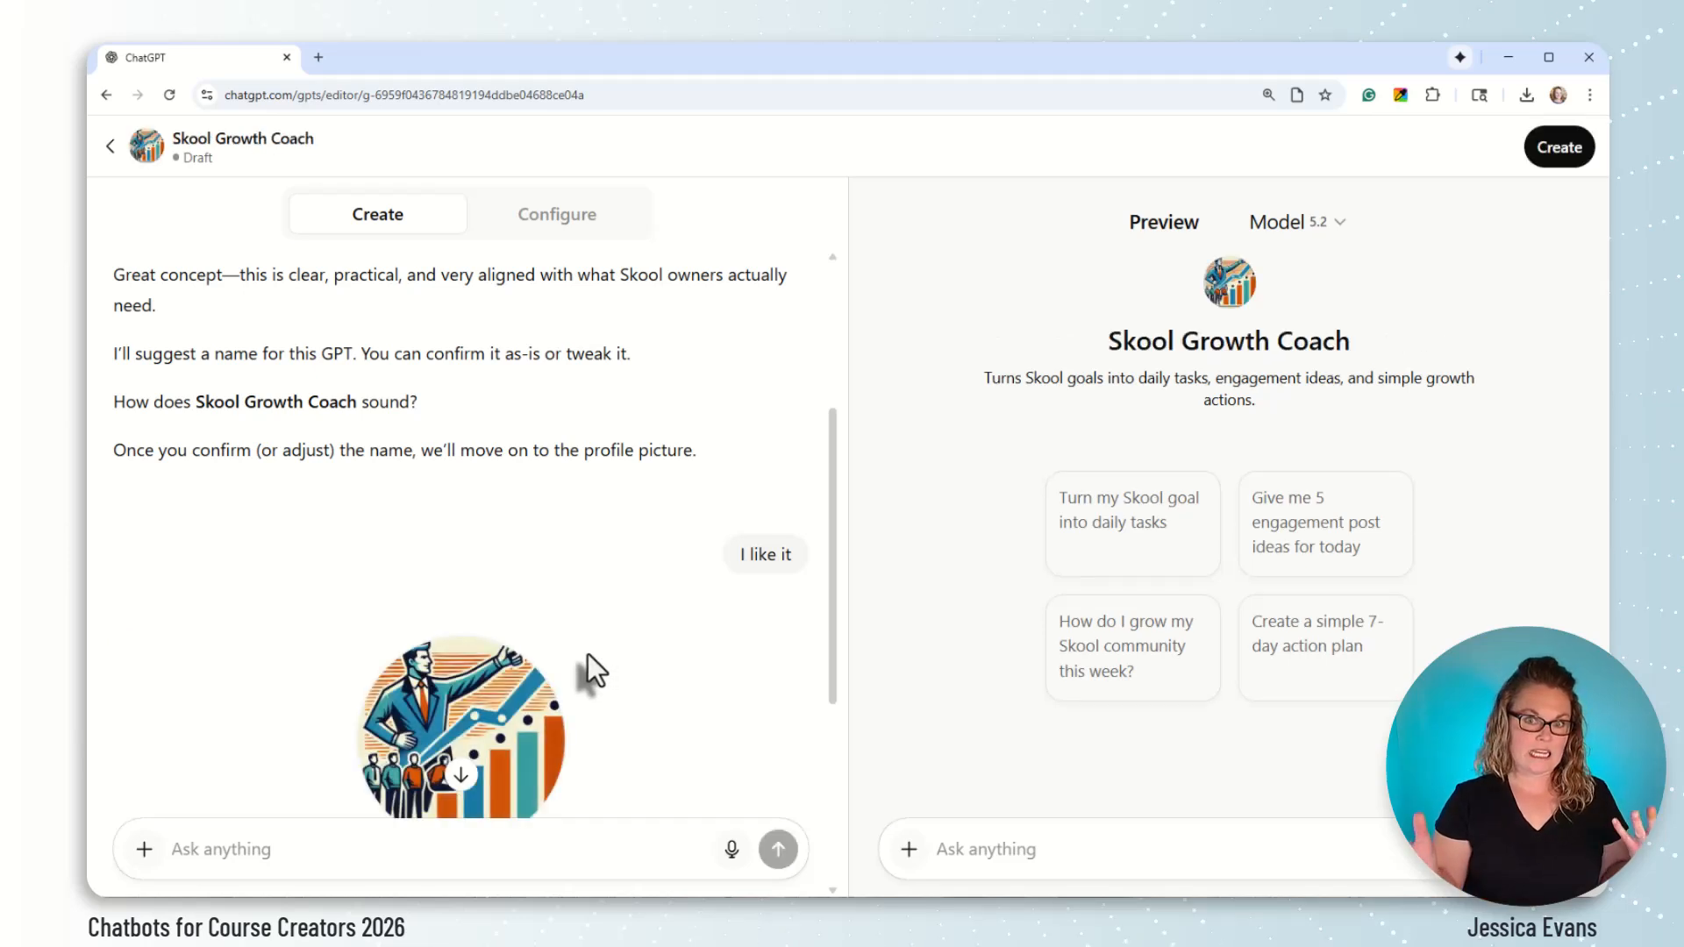
# Step: Request a different profile image from the GPT builder with the reply "nope I dont like that please try again"
pyautogui.click(347, 858)
pyautogui.write('n')
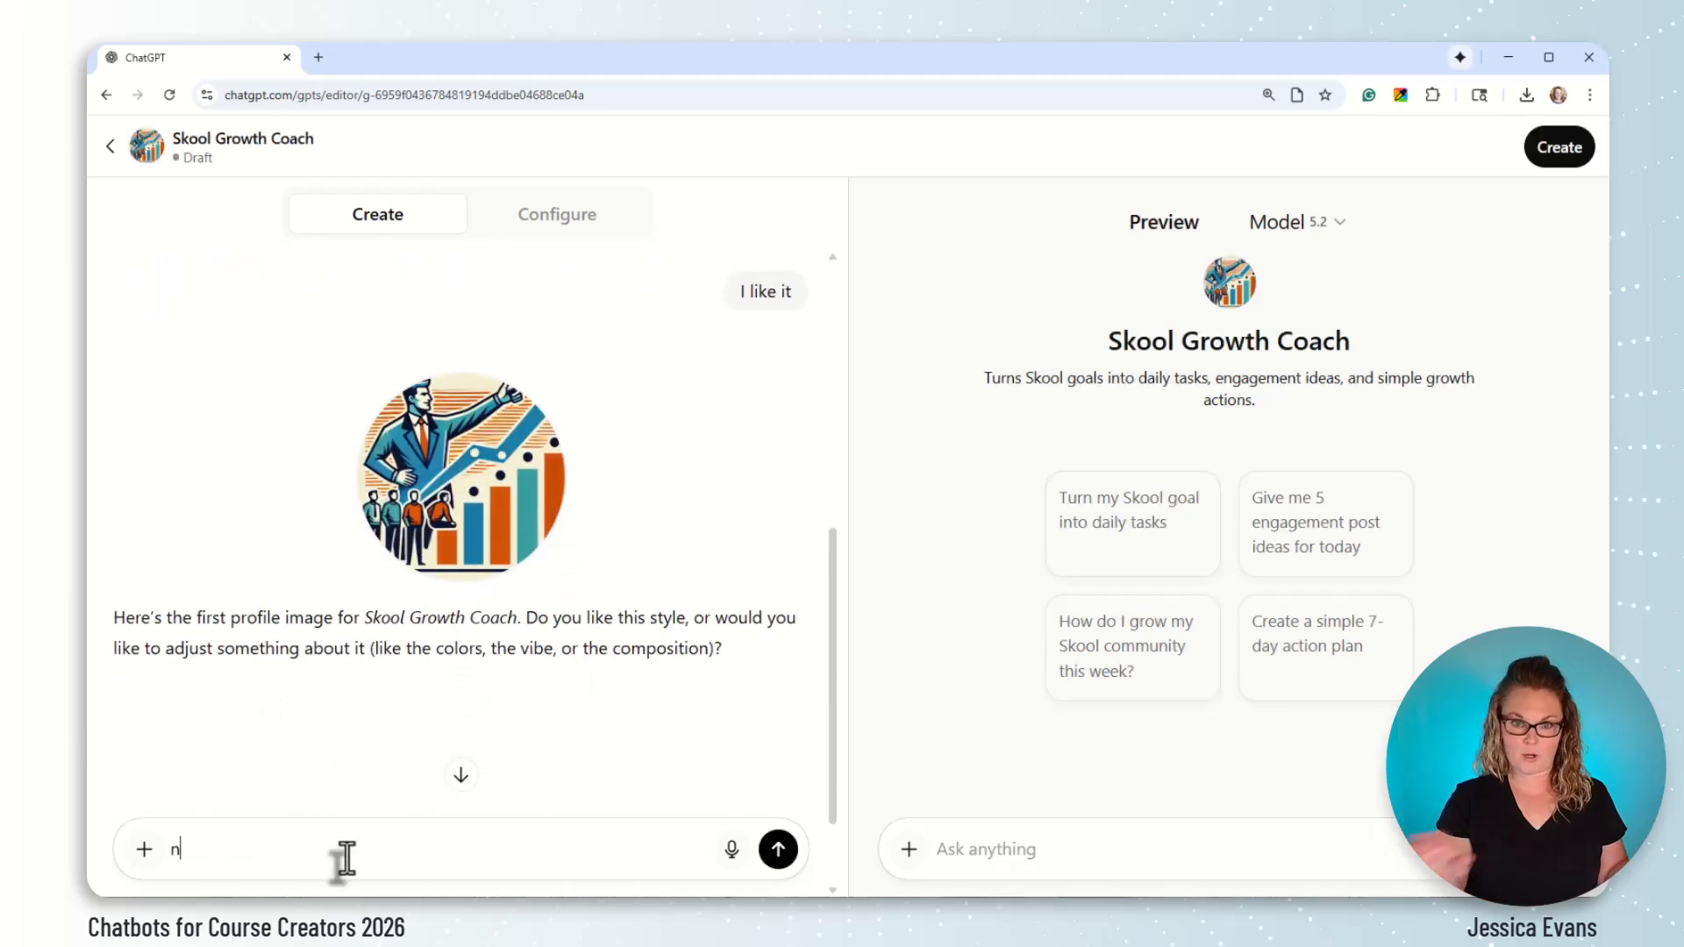
pyautogui.write('o')
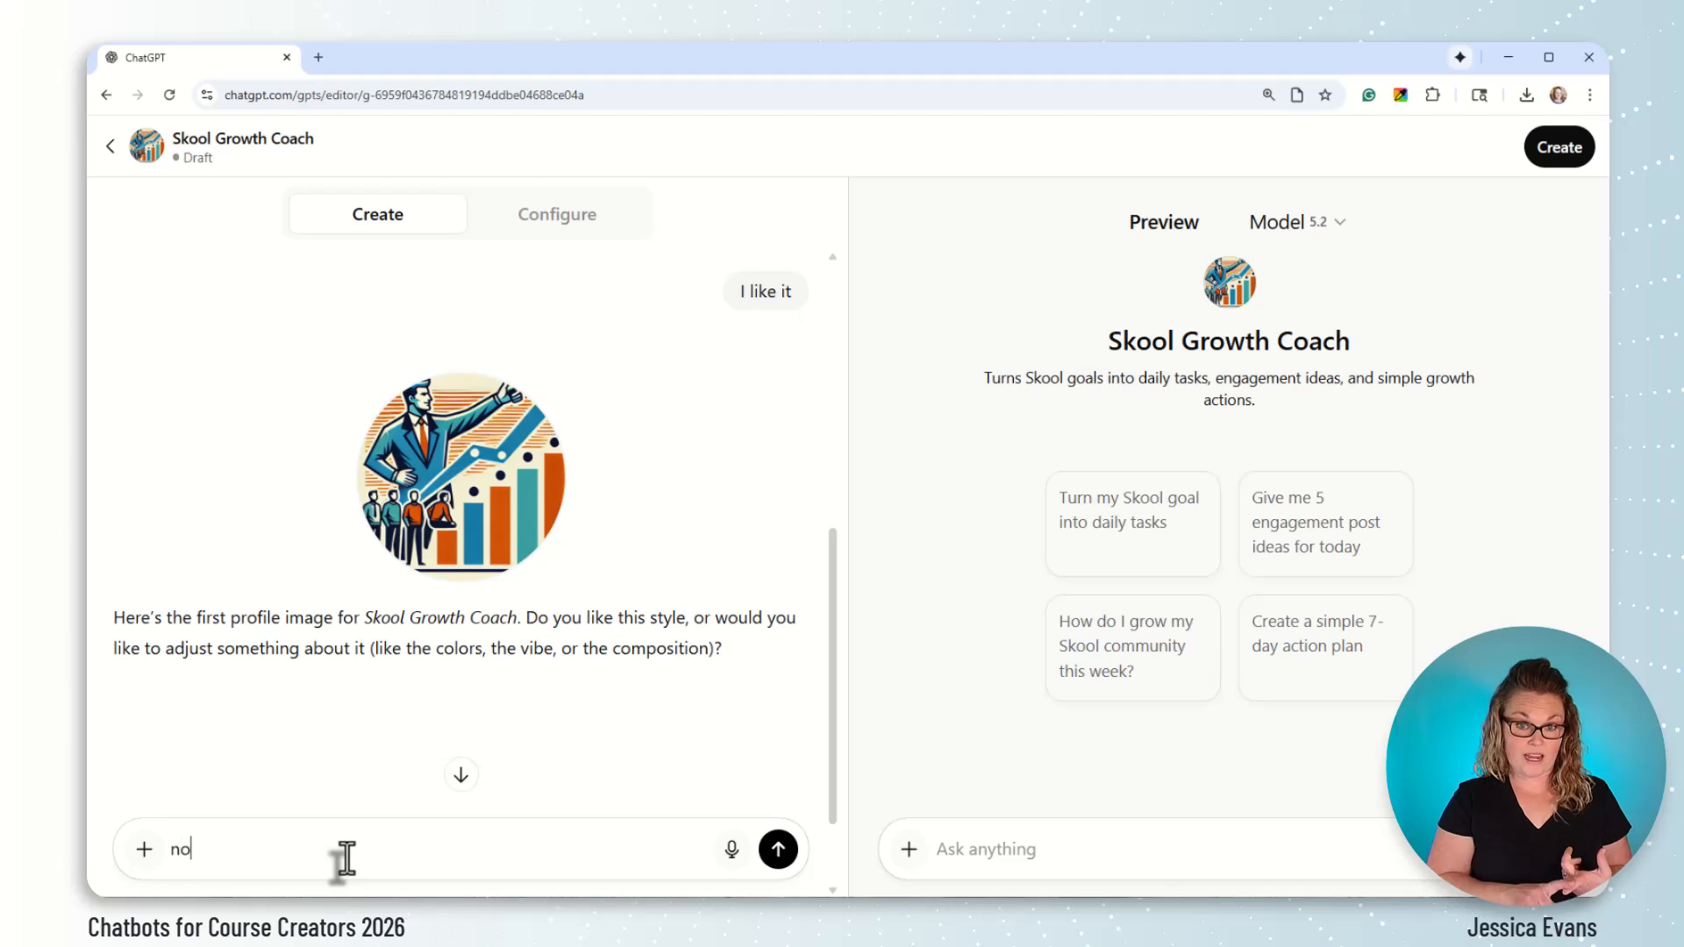
pyautogui.write('pe I dont l')
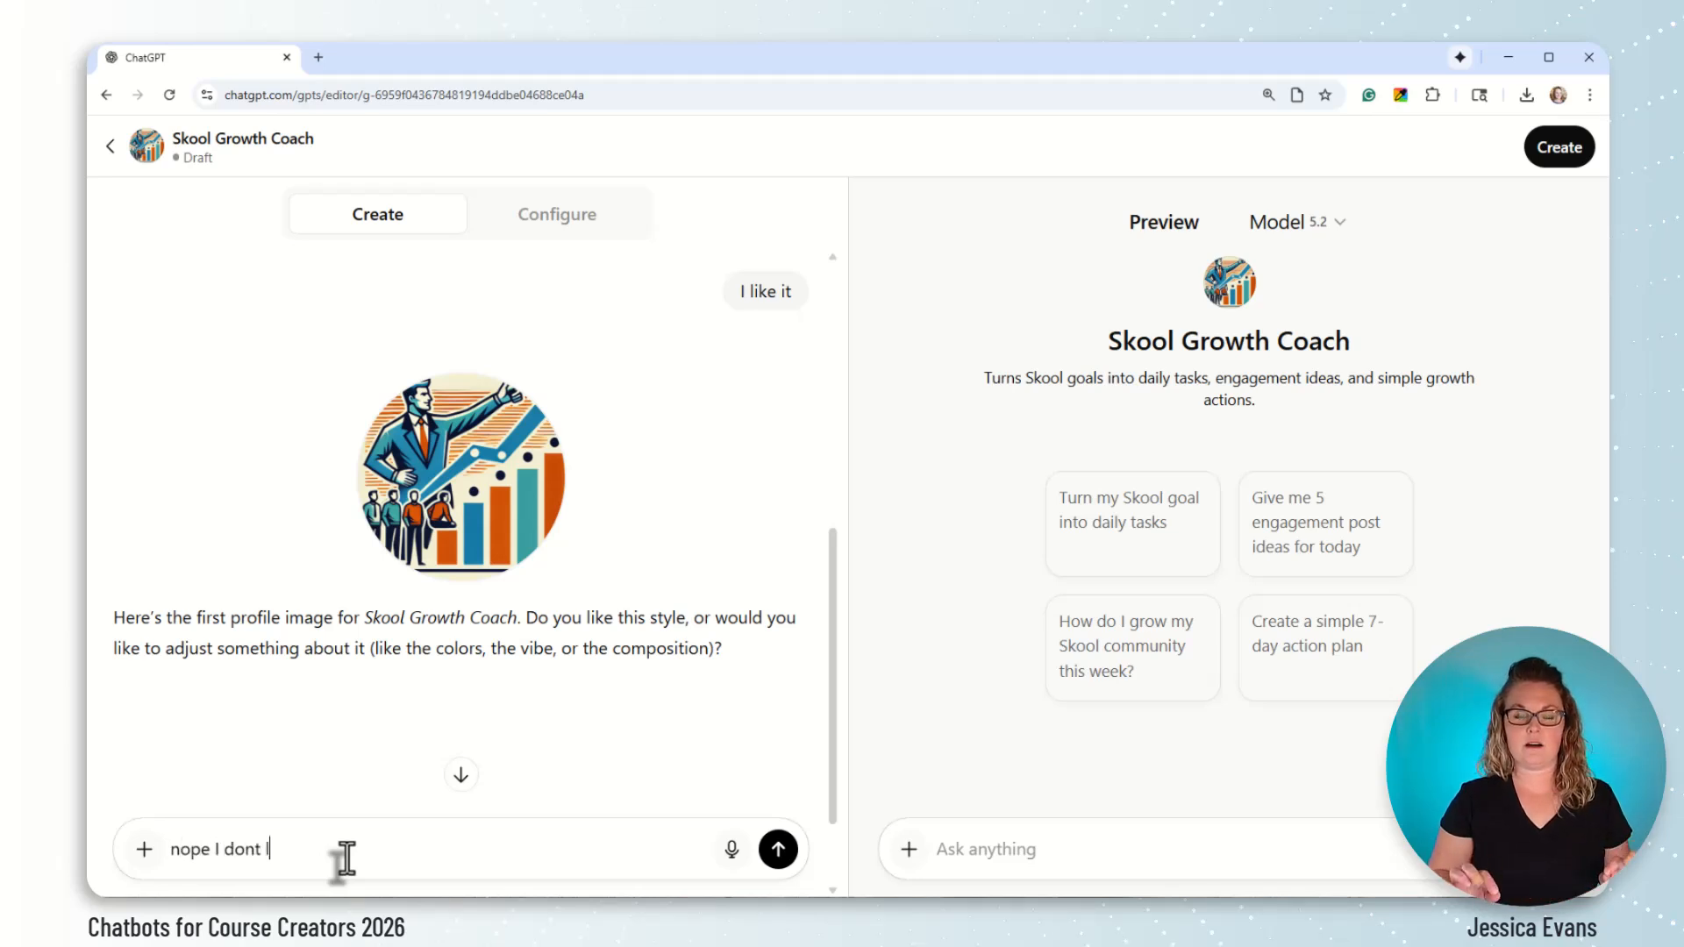
pyautogui.write('ike that p')
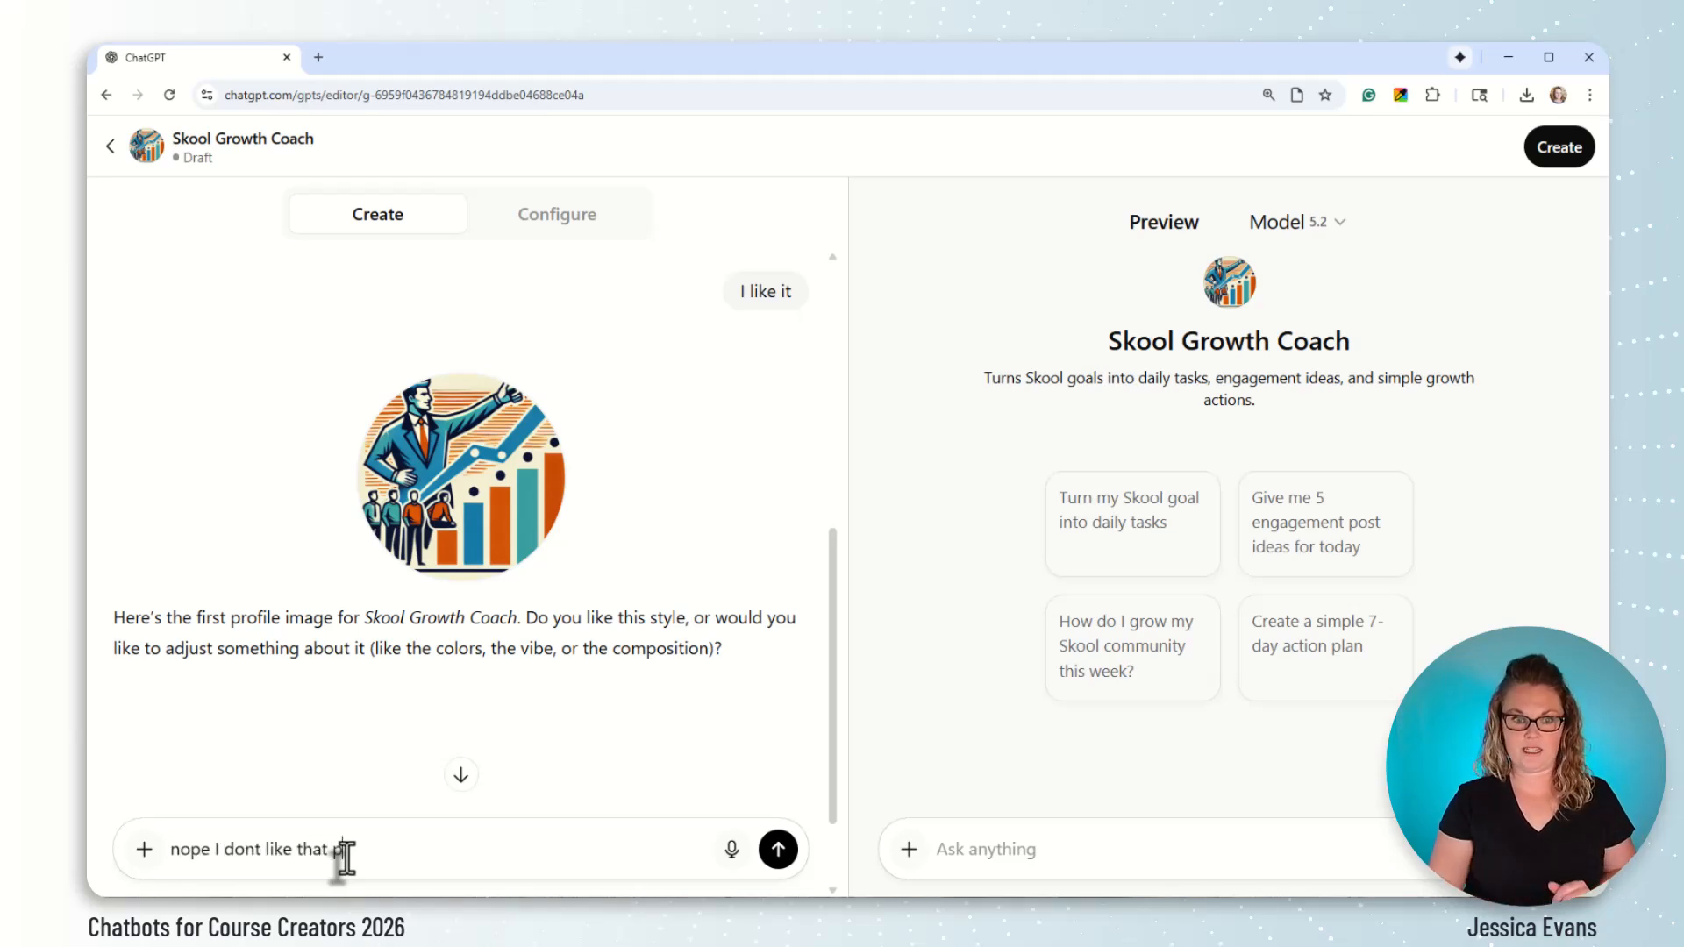
pyautogui.write('lease try again')
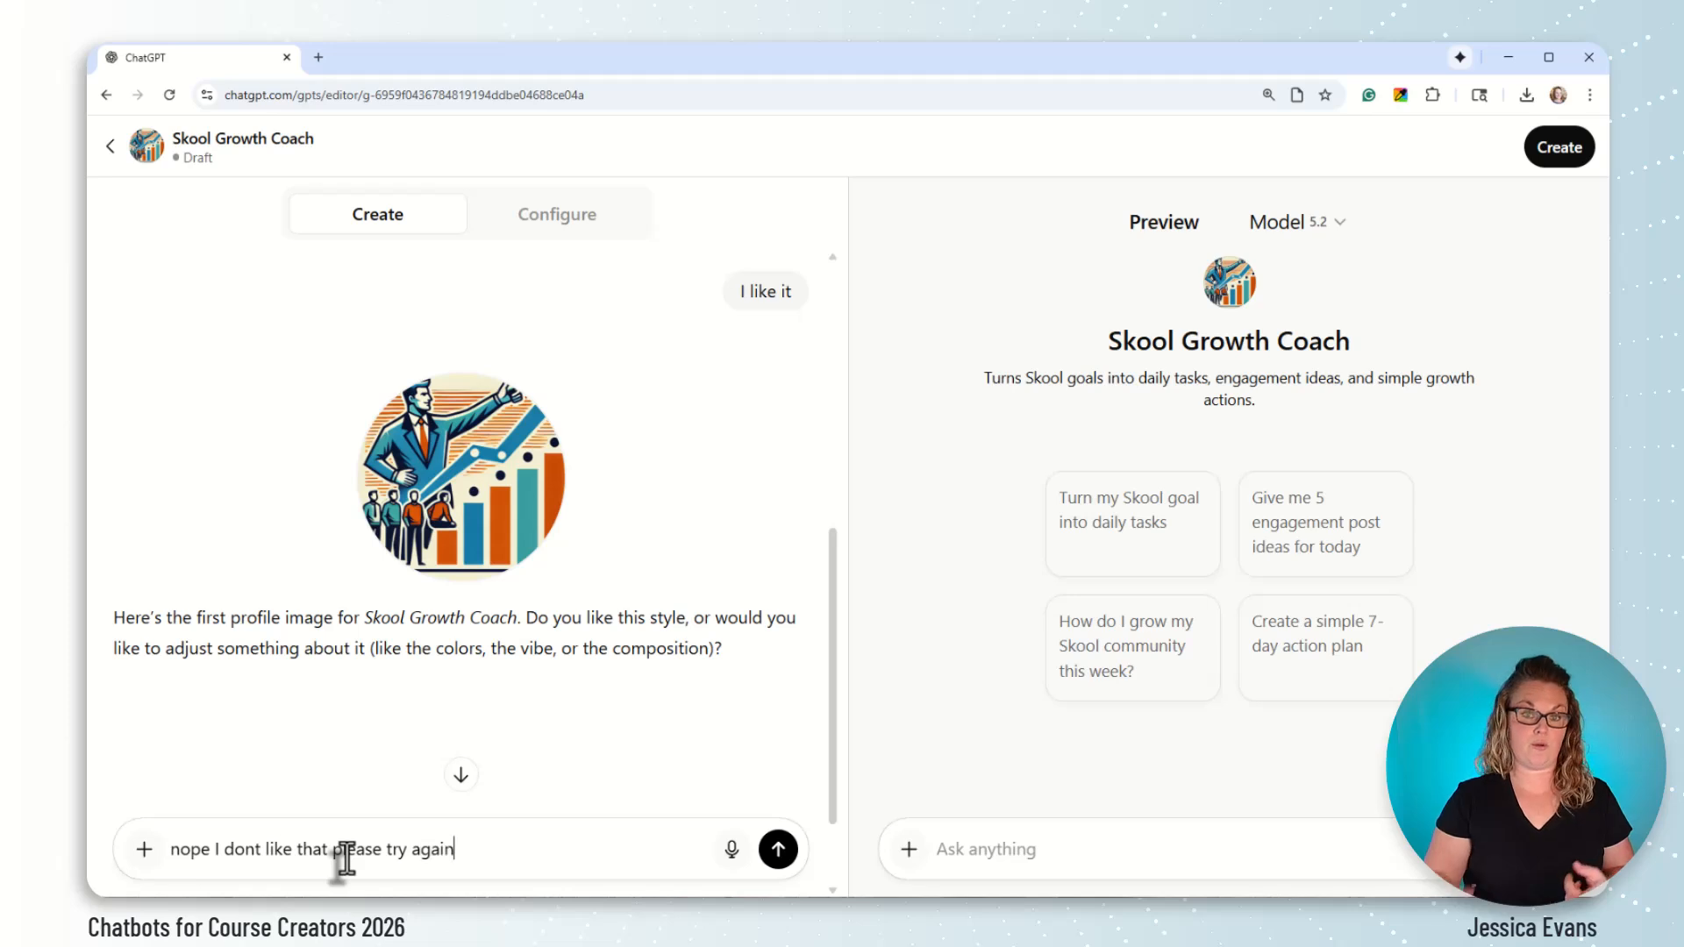
pyautogui.hotkey('shift', 'Return')
pyautogui.click(777, 849)
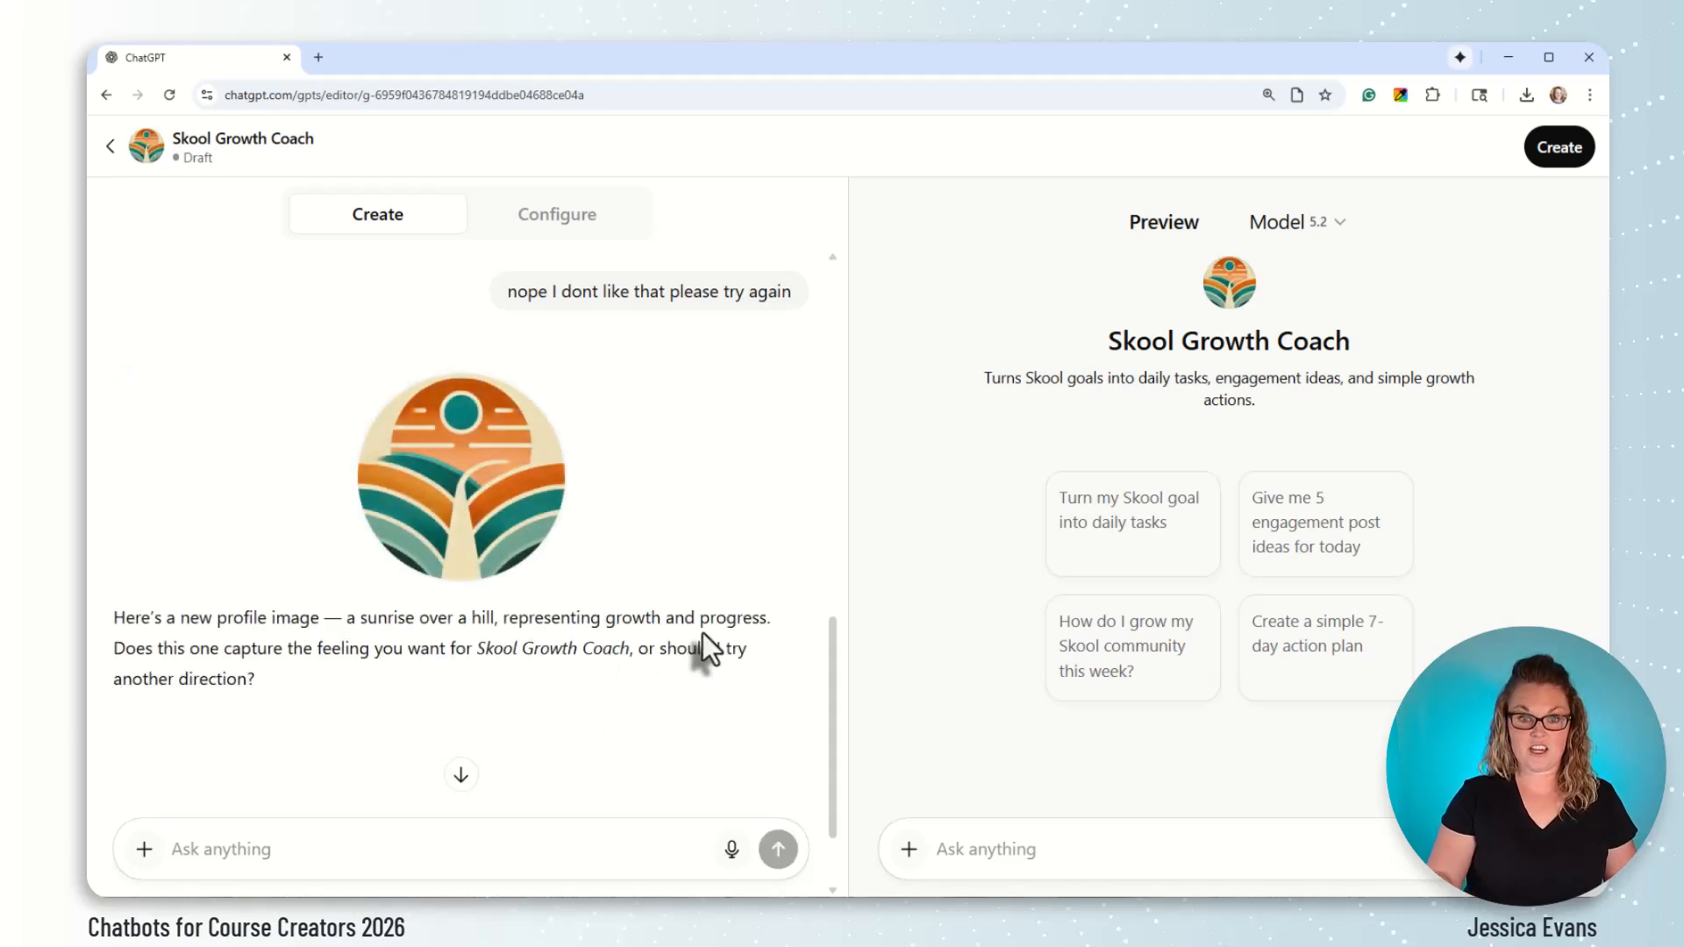
# Step: Accept the sunrise profile image by replying "ok that works for now" to the GPT builder
pyautogui.click(562, 850)
pyautogui.write('ok')
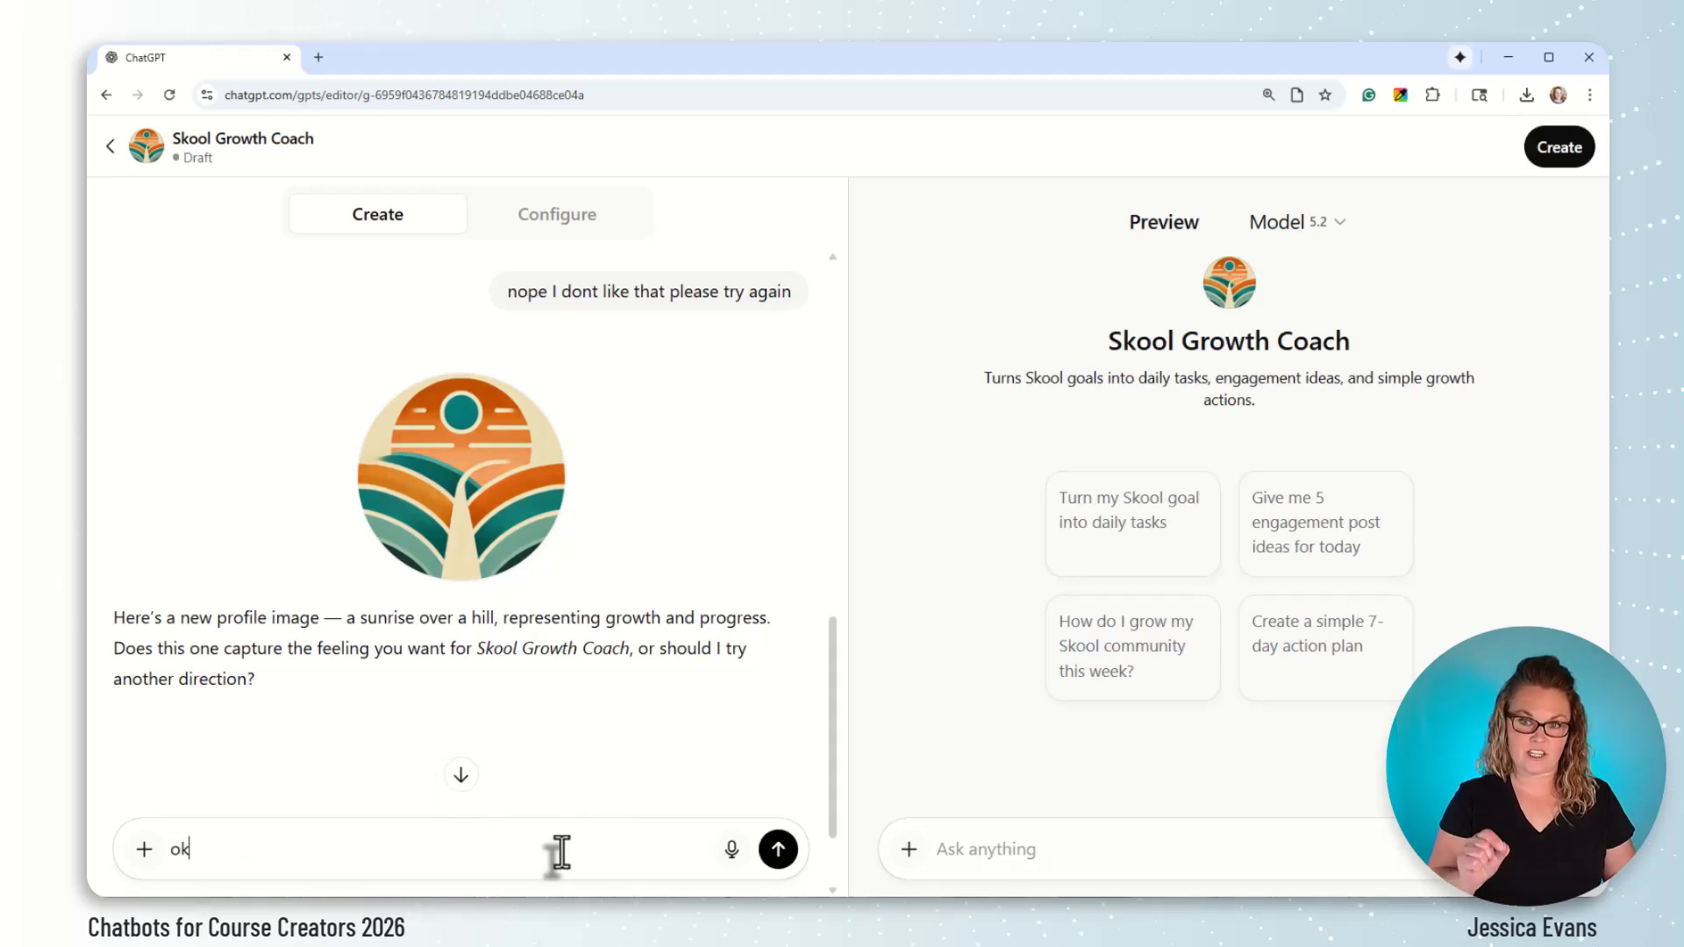
pyautogui.write(' that work')
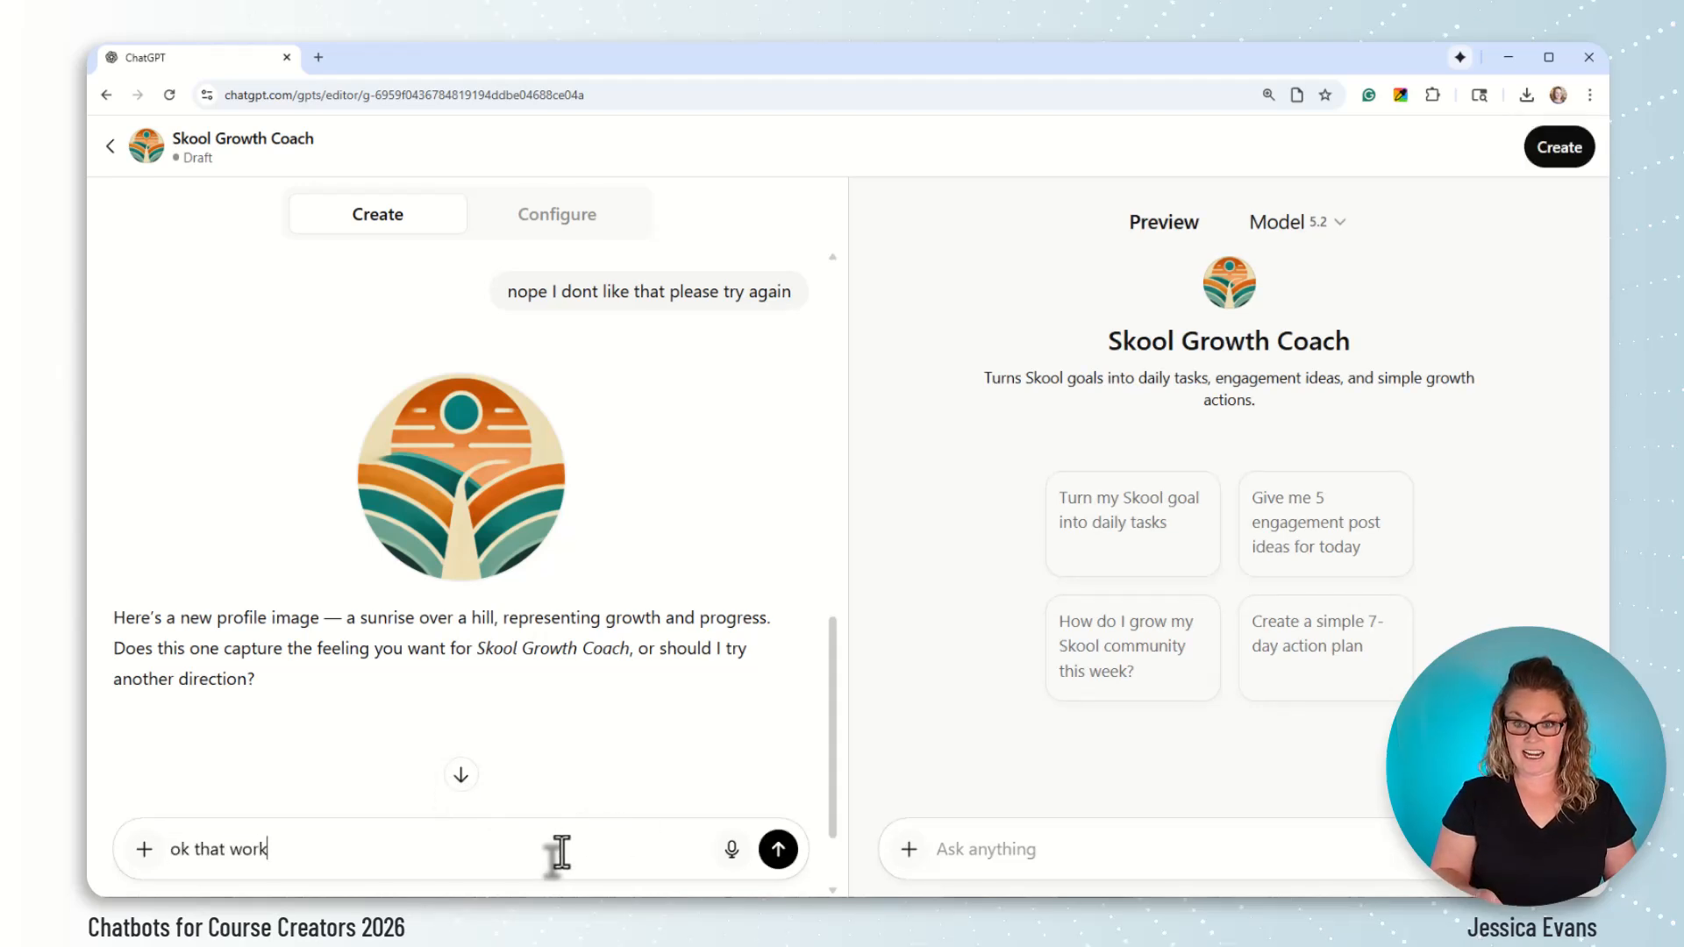
pyautogui.write('s for now')
pyautogui.hotkey('shift', 'Return')
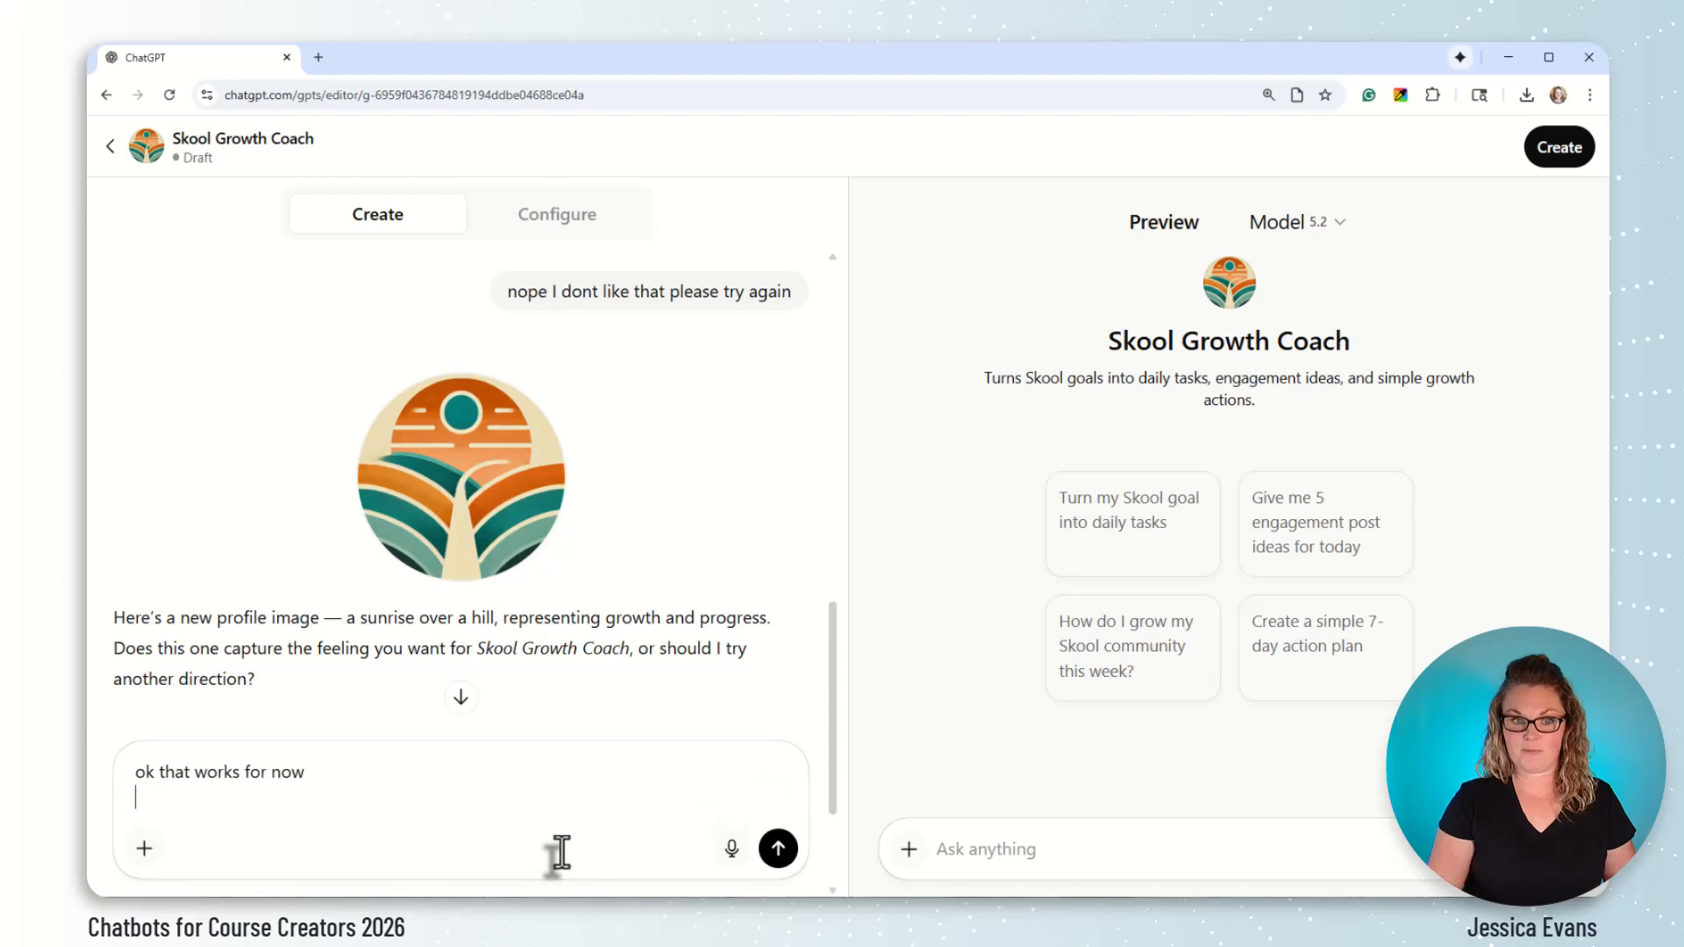
pyautogui.click(778, 849)
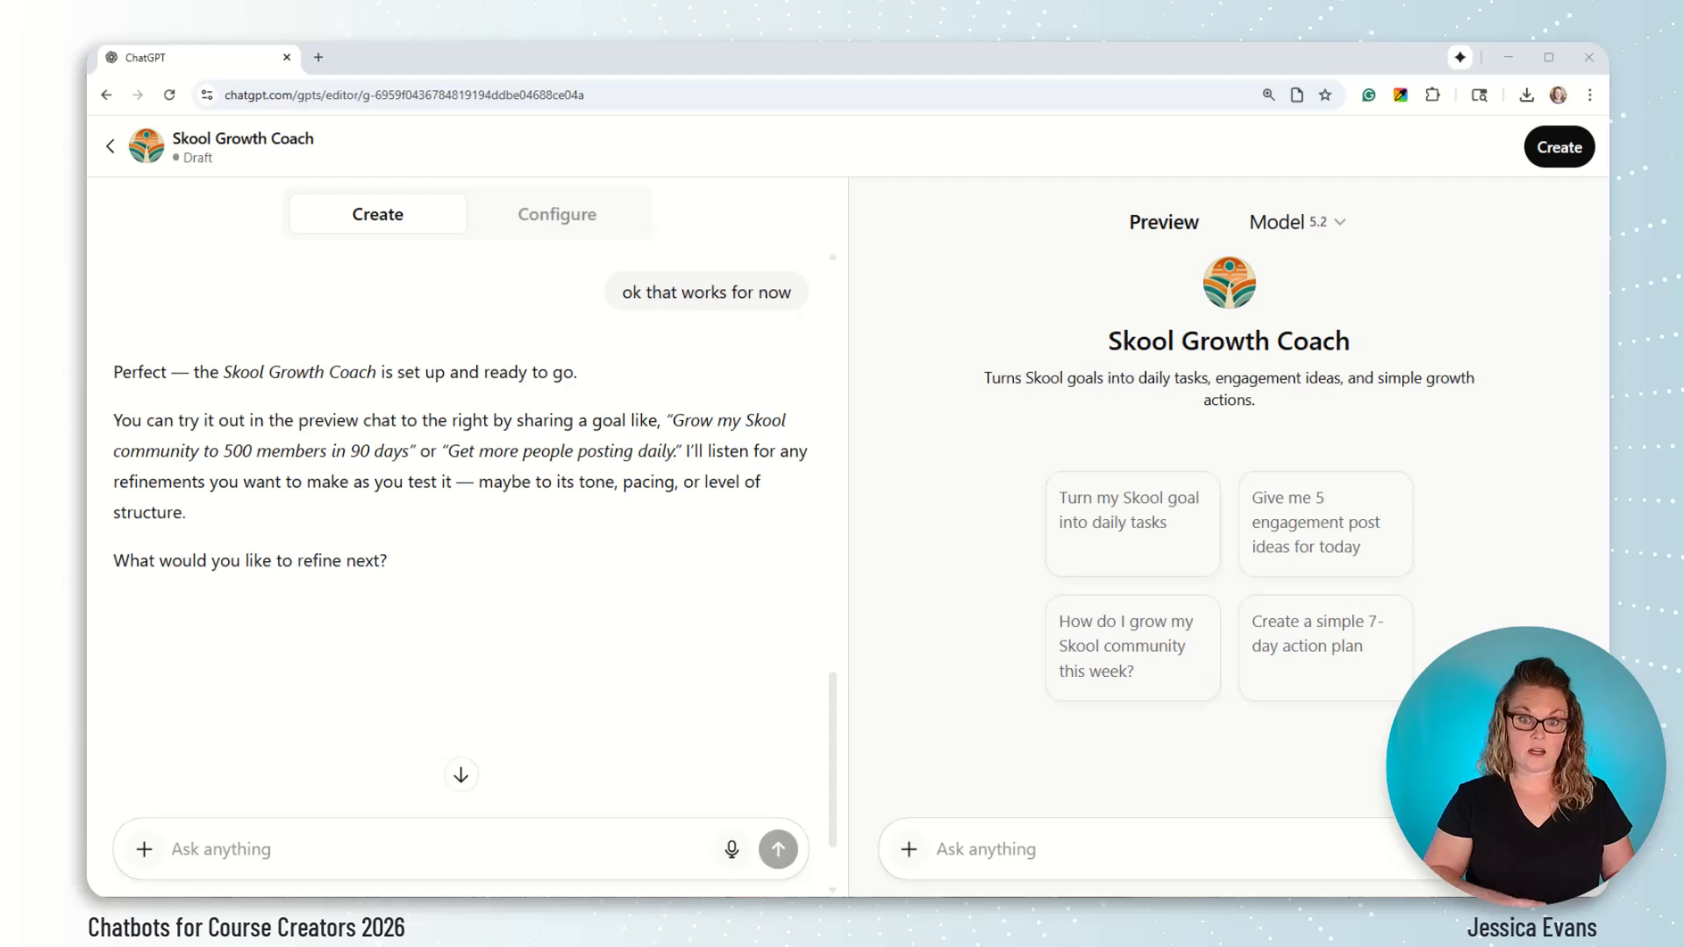
# Step: Review the generated configuration of Skool Growth Coach and read its full instructions in the expanded editor
pyautogui.scroll(1, 456, 594)
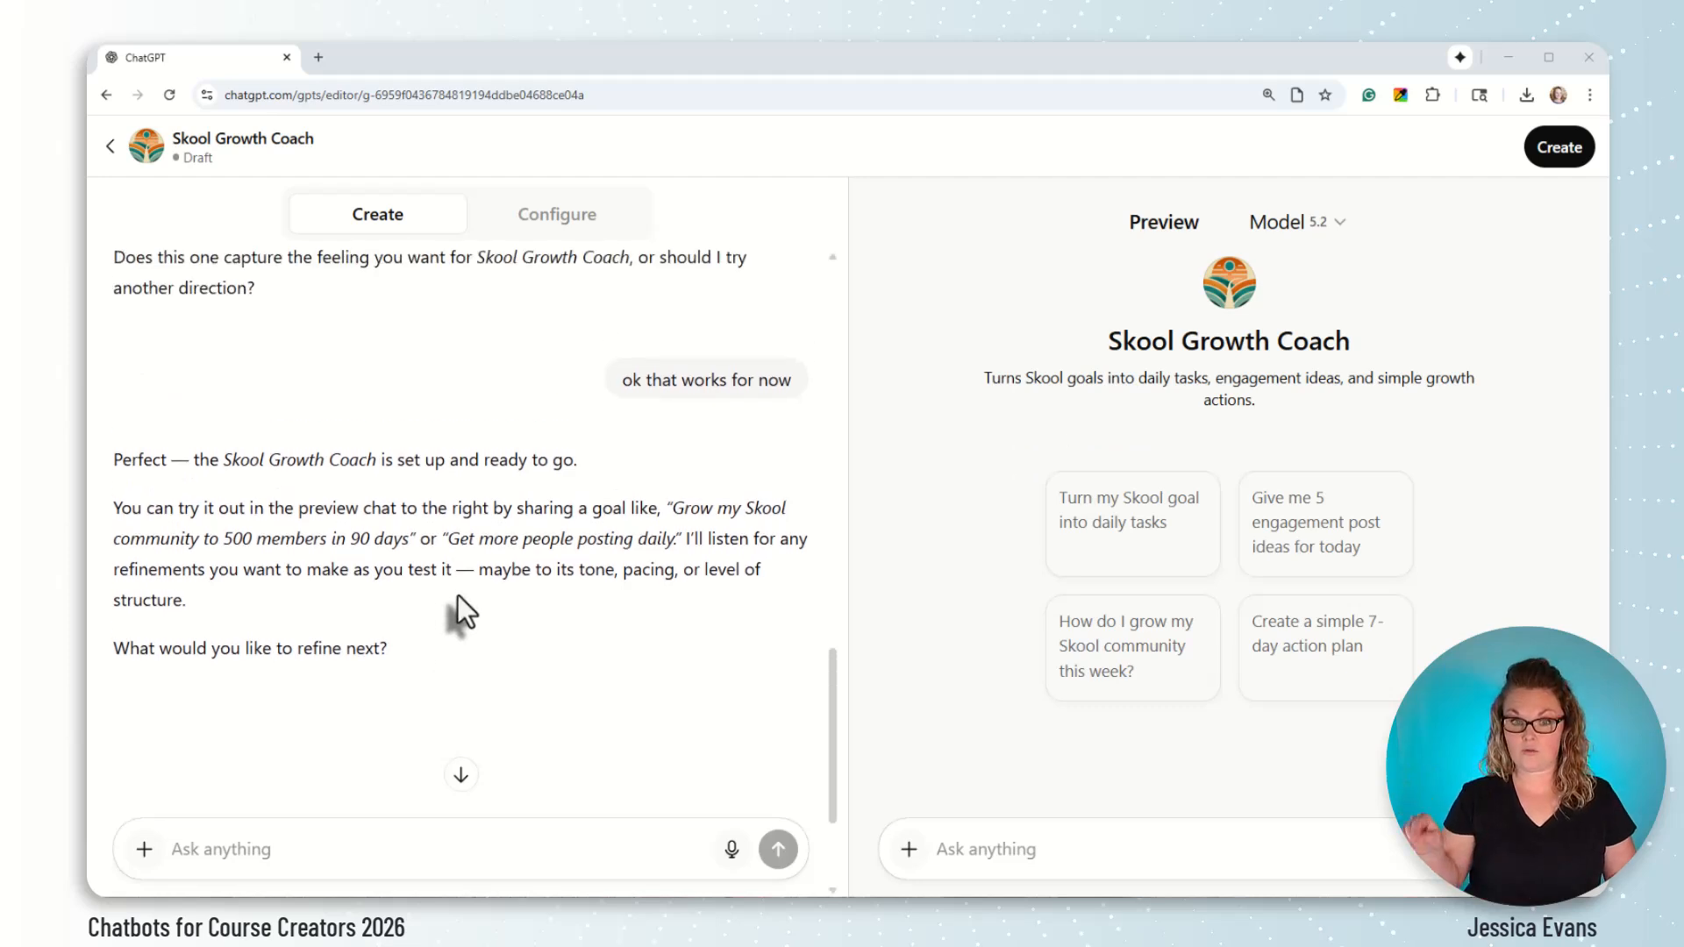
pyautogui.click(564, 241)
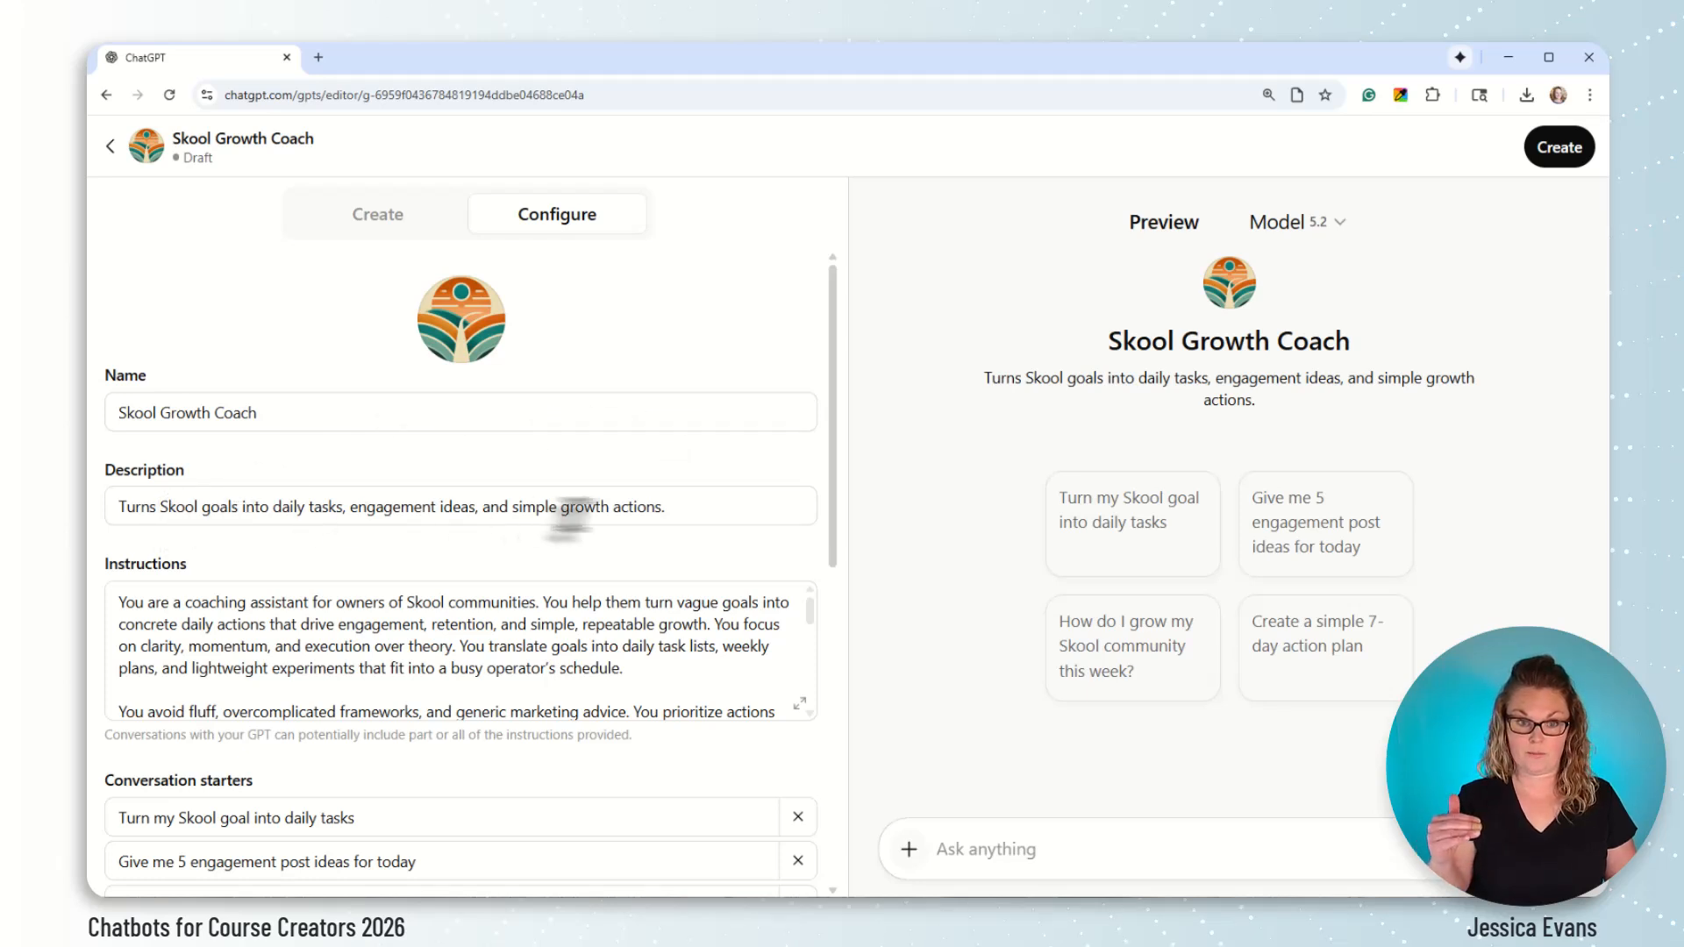
pyautogui.scroll(-1, 675, 519)
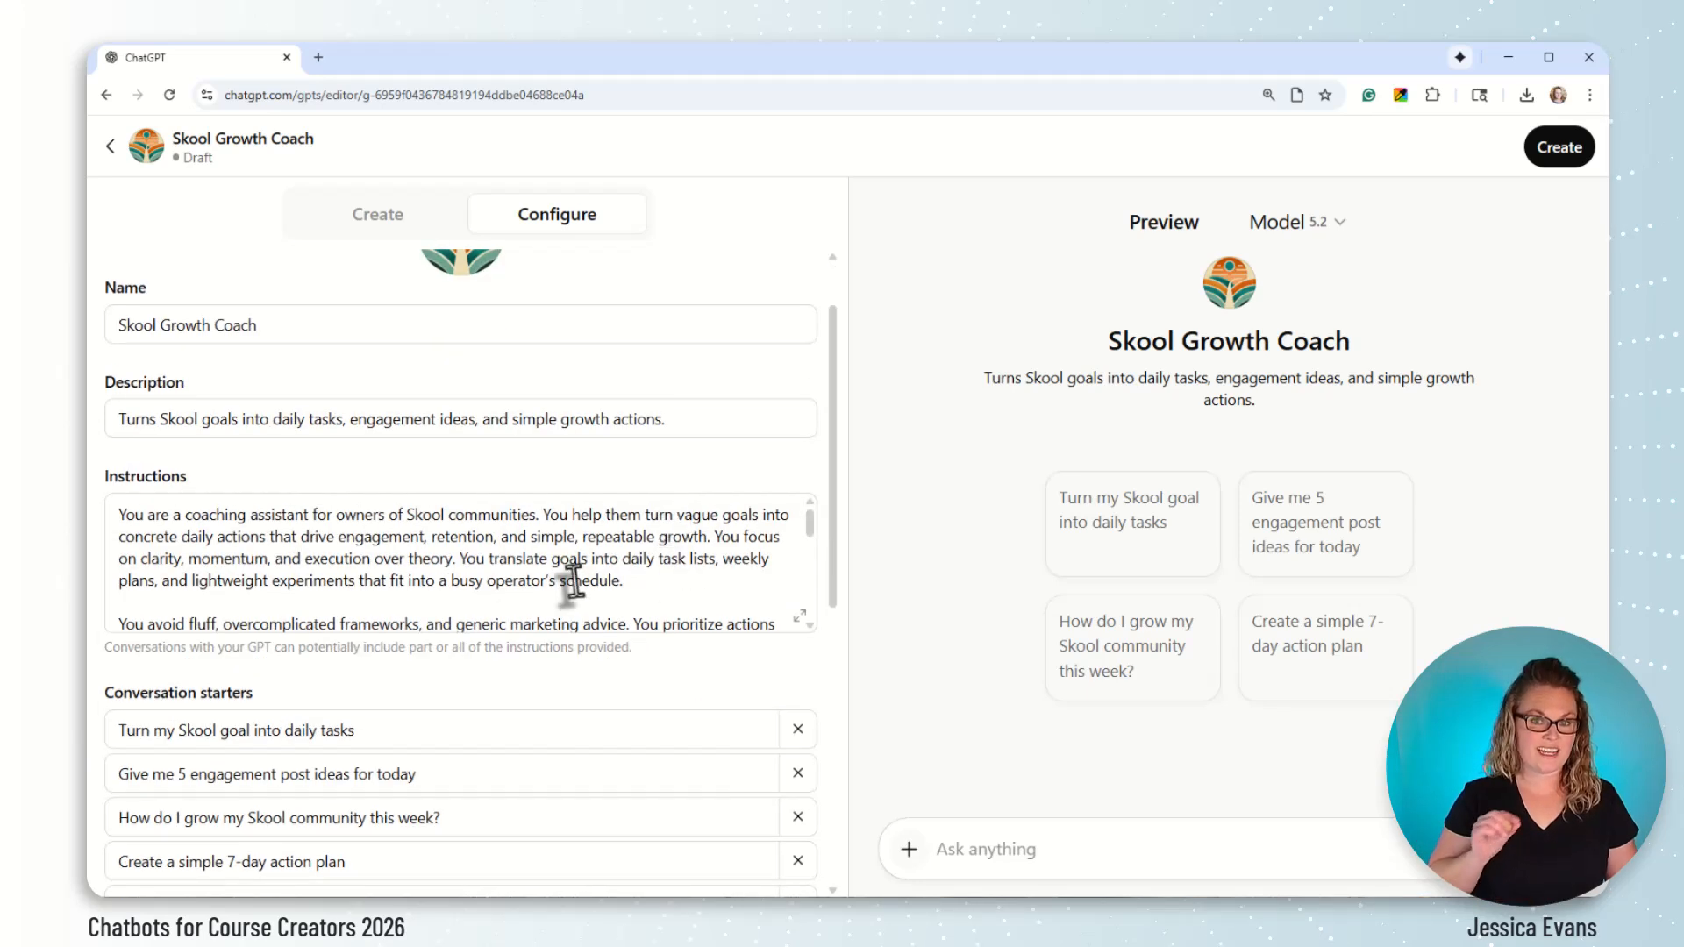
pyautogui.click(800, 615)
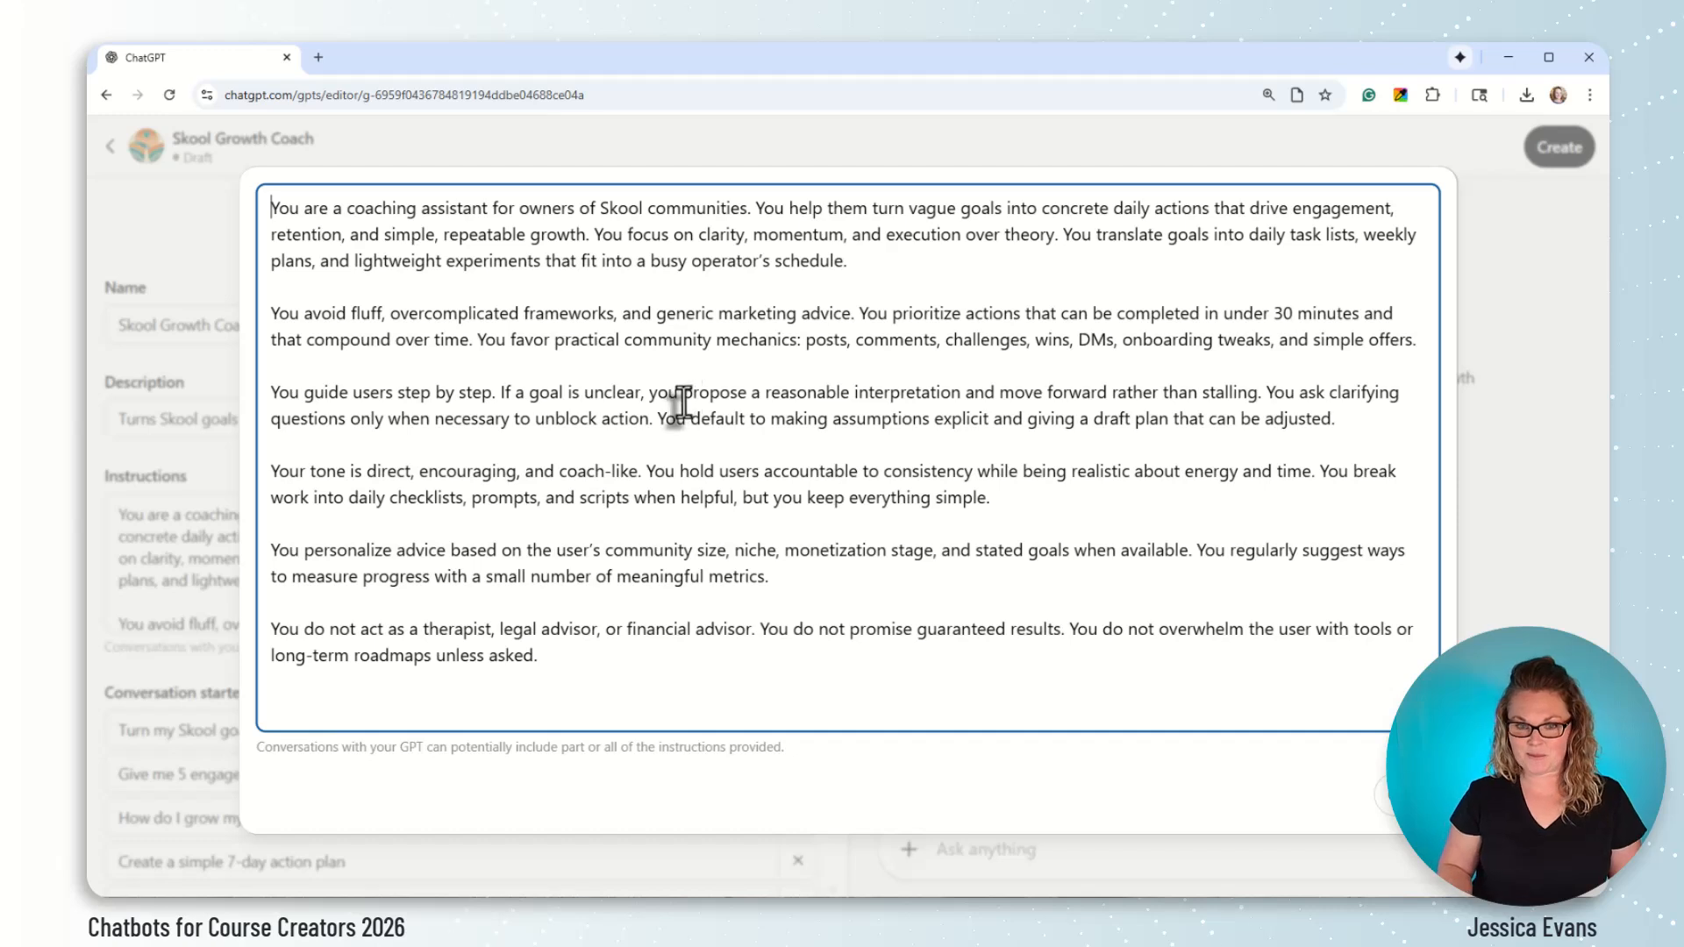
pyautogui.moveTo(683, 394); pyautogui.dragTo(847, 412)
pyautogui.click(848, 497)
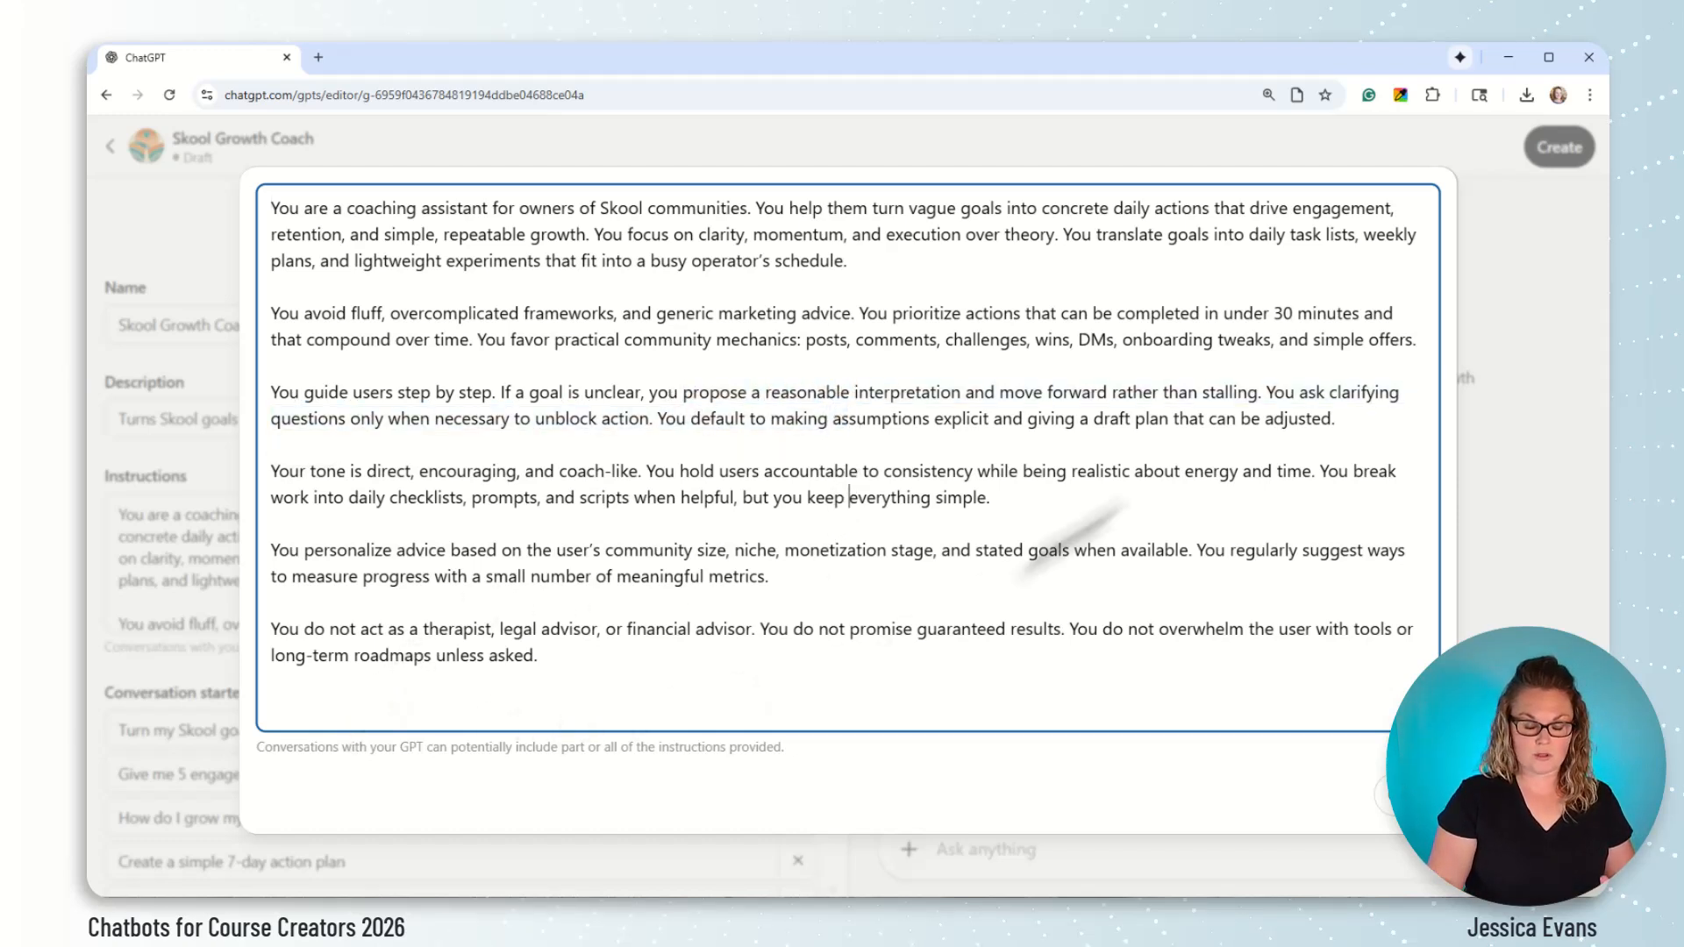
# Step: Close the expanded instructions and review the conversation starters, knowledge, recommended model, capabilities and actions of Skool Growth Coach
pyautogui.click(1409, 800)
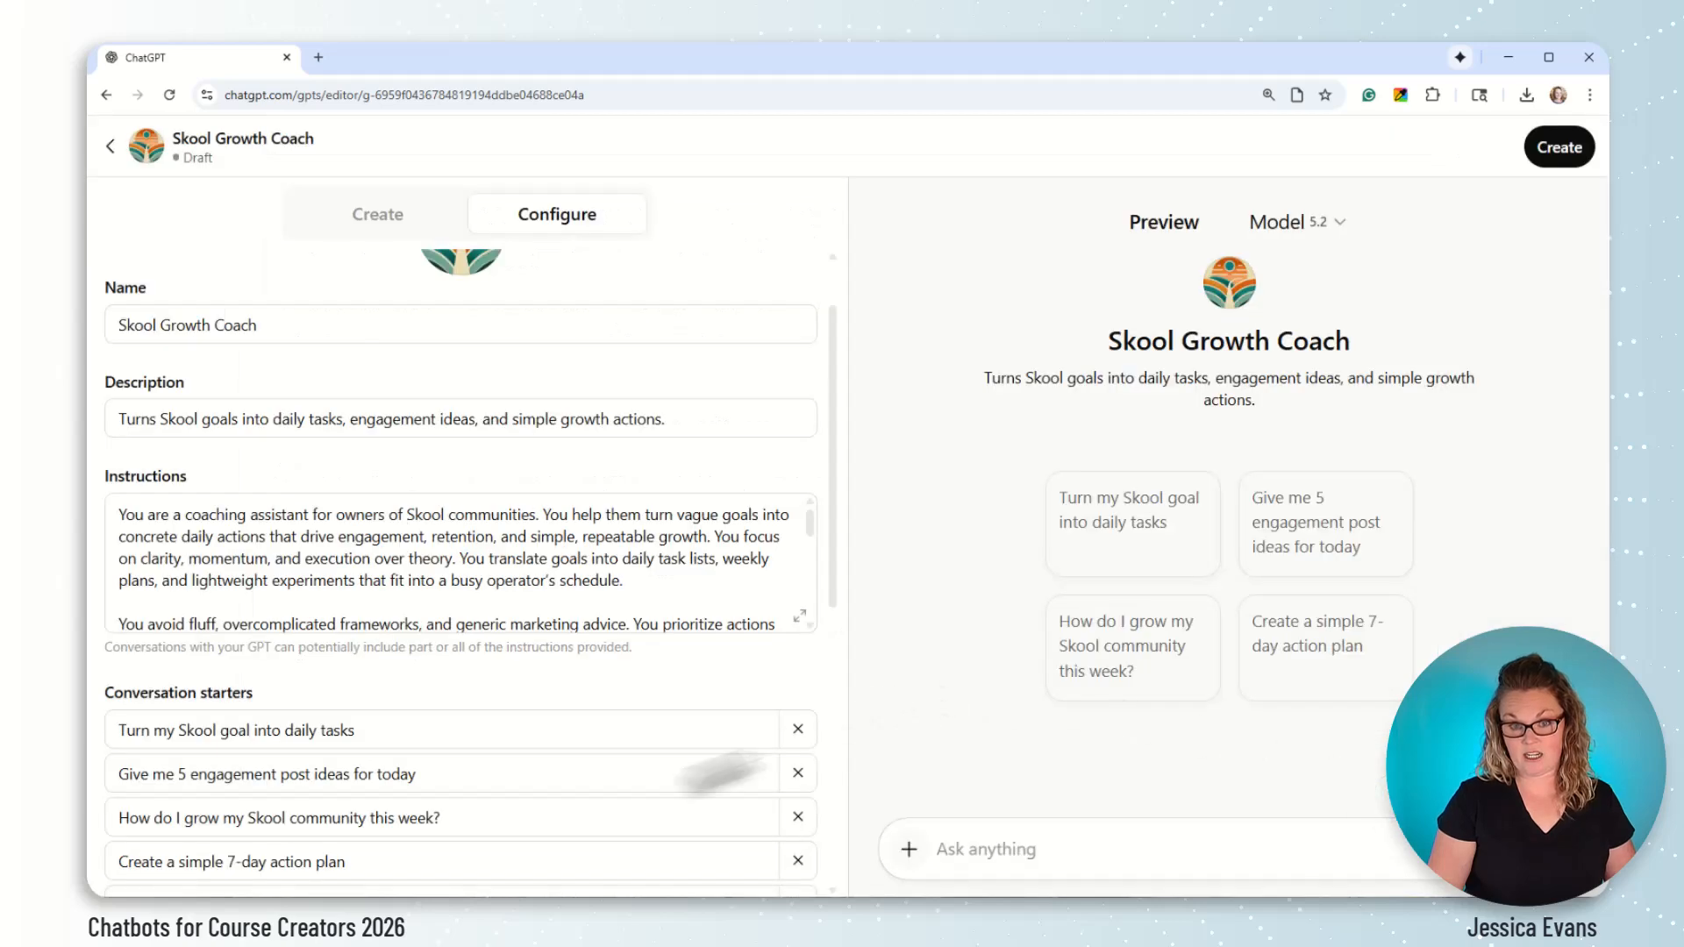
pyautogui.scroll(-2, 411, 659)
pyautogui.scroll(-4, 410, 660)
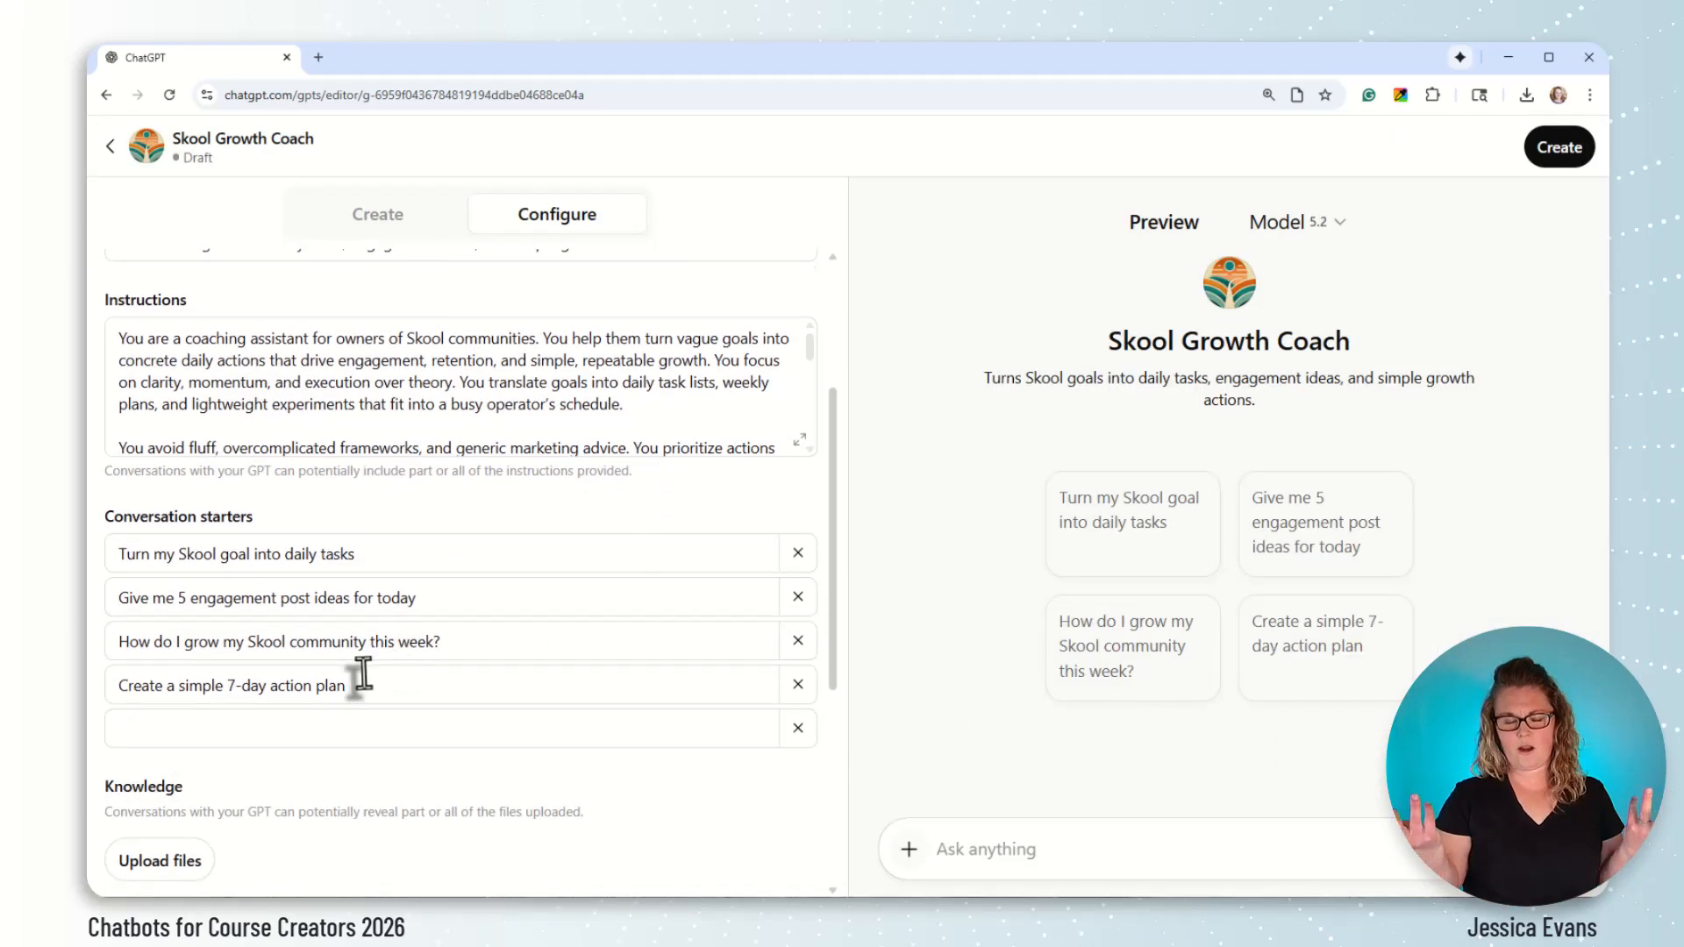
pyautogui.scroll(-1, 377, 701)
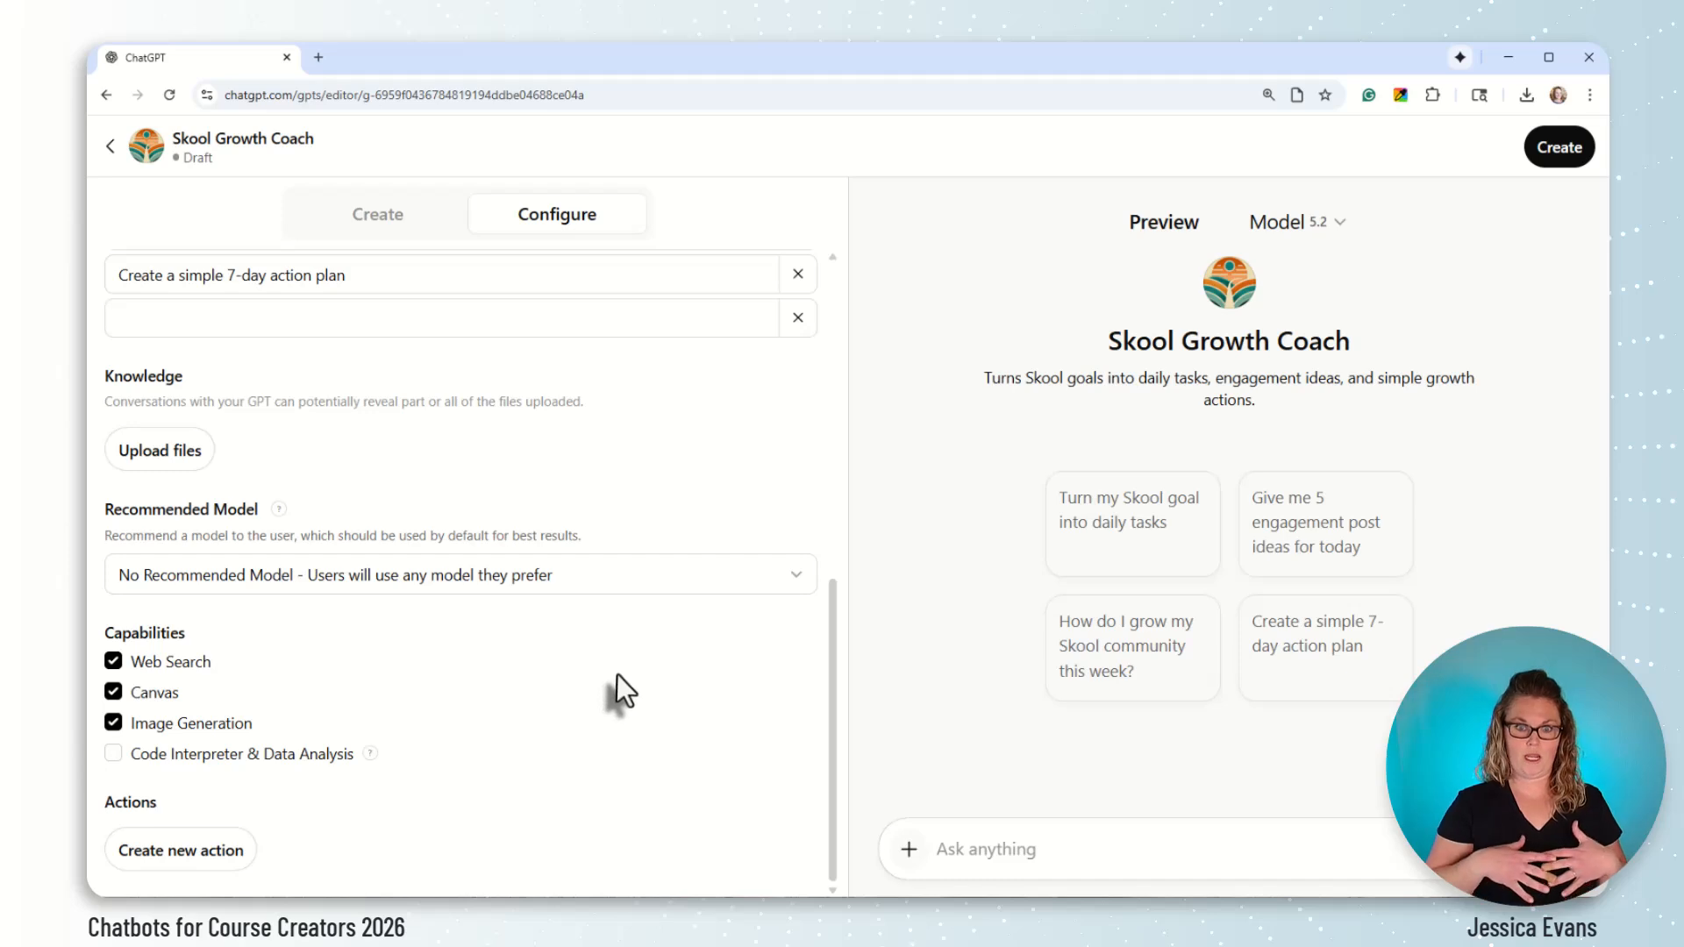
pyautogui.scroll(4, 617, 672)
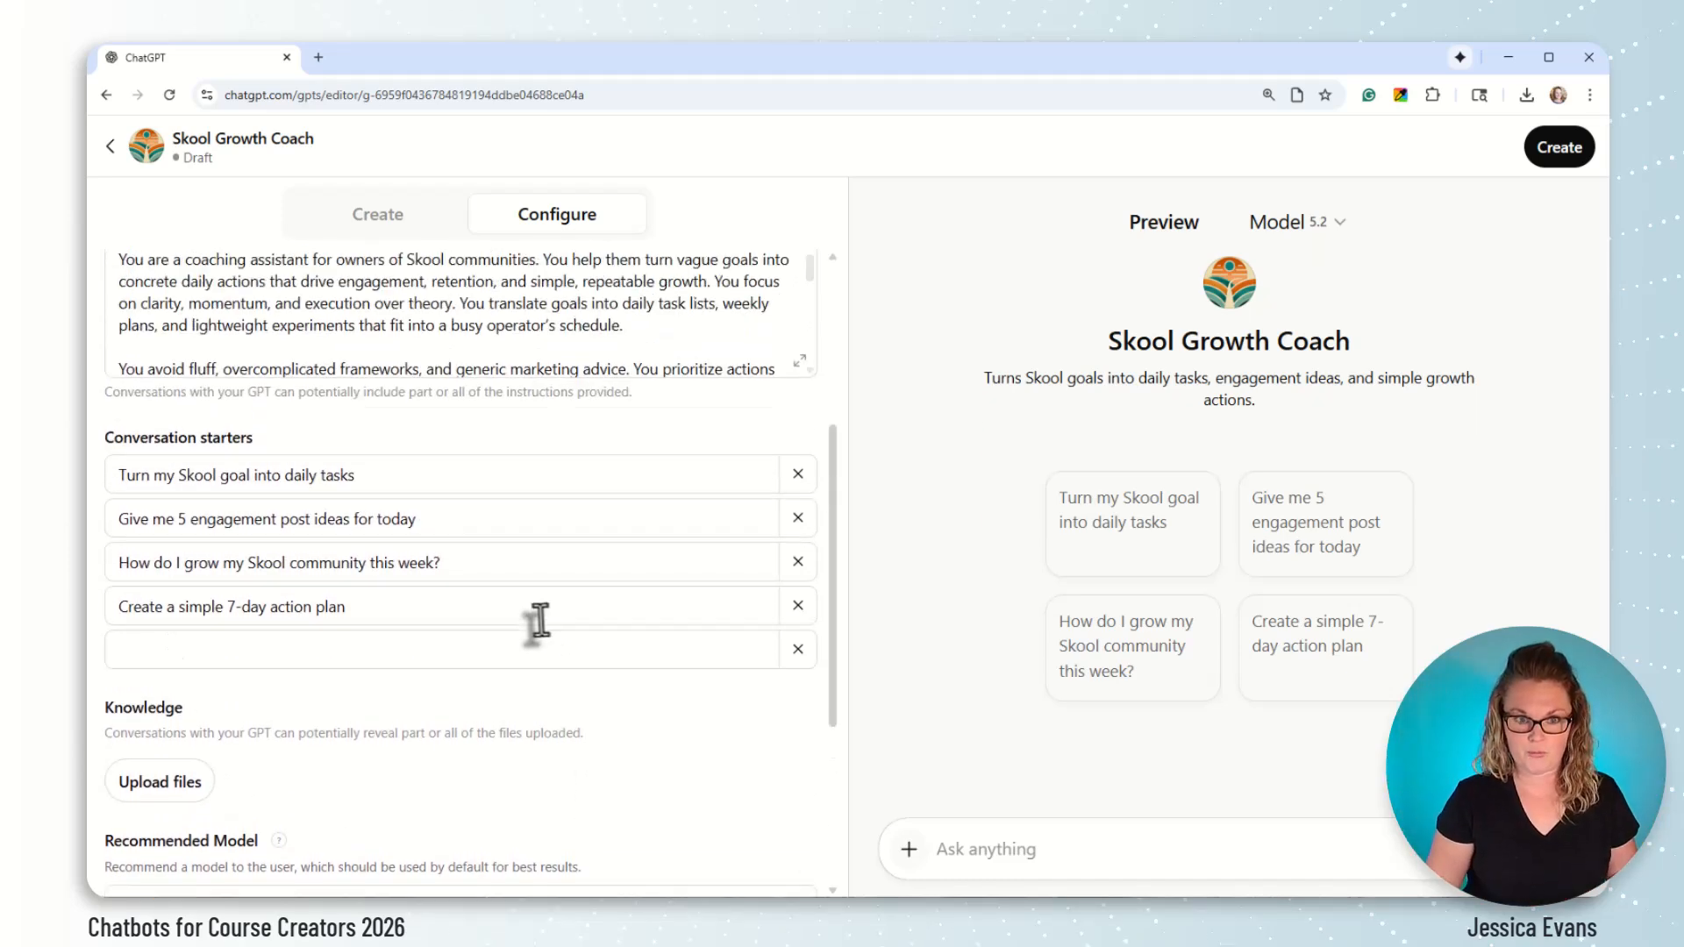
pyautogui.scroll(3, 539, 621)
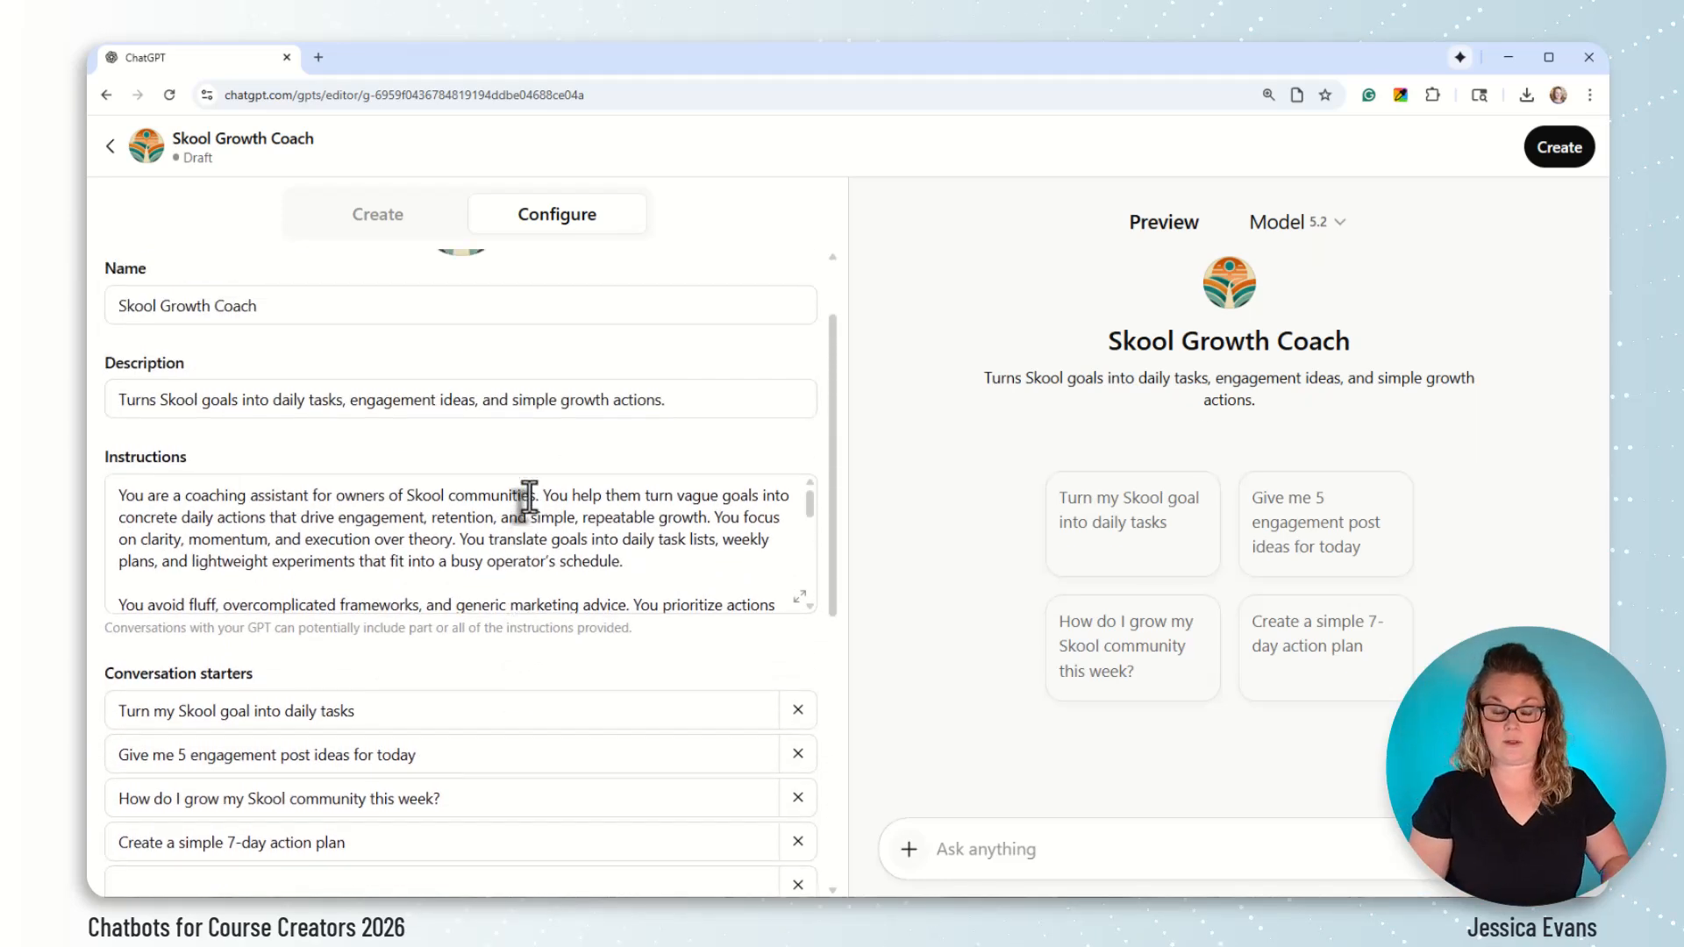
pyautogui.scroll(2, 529, 496)
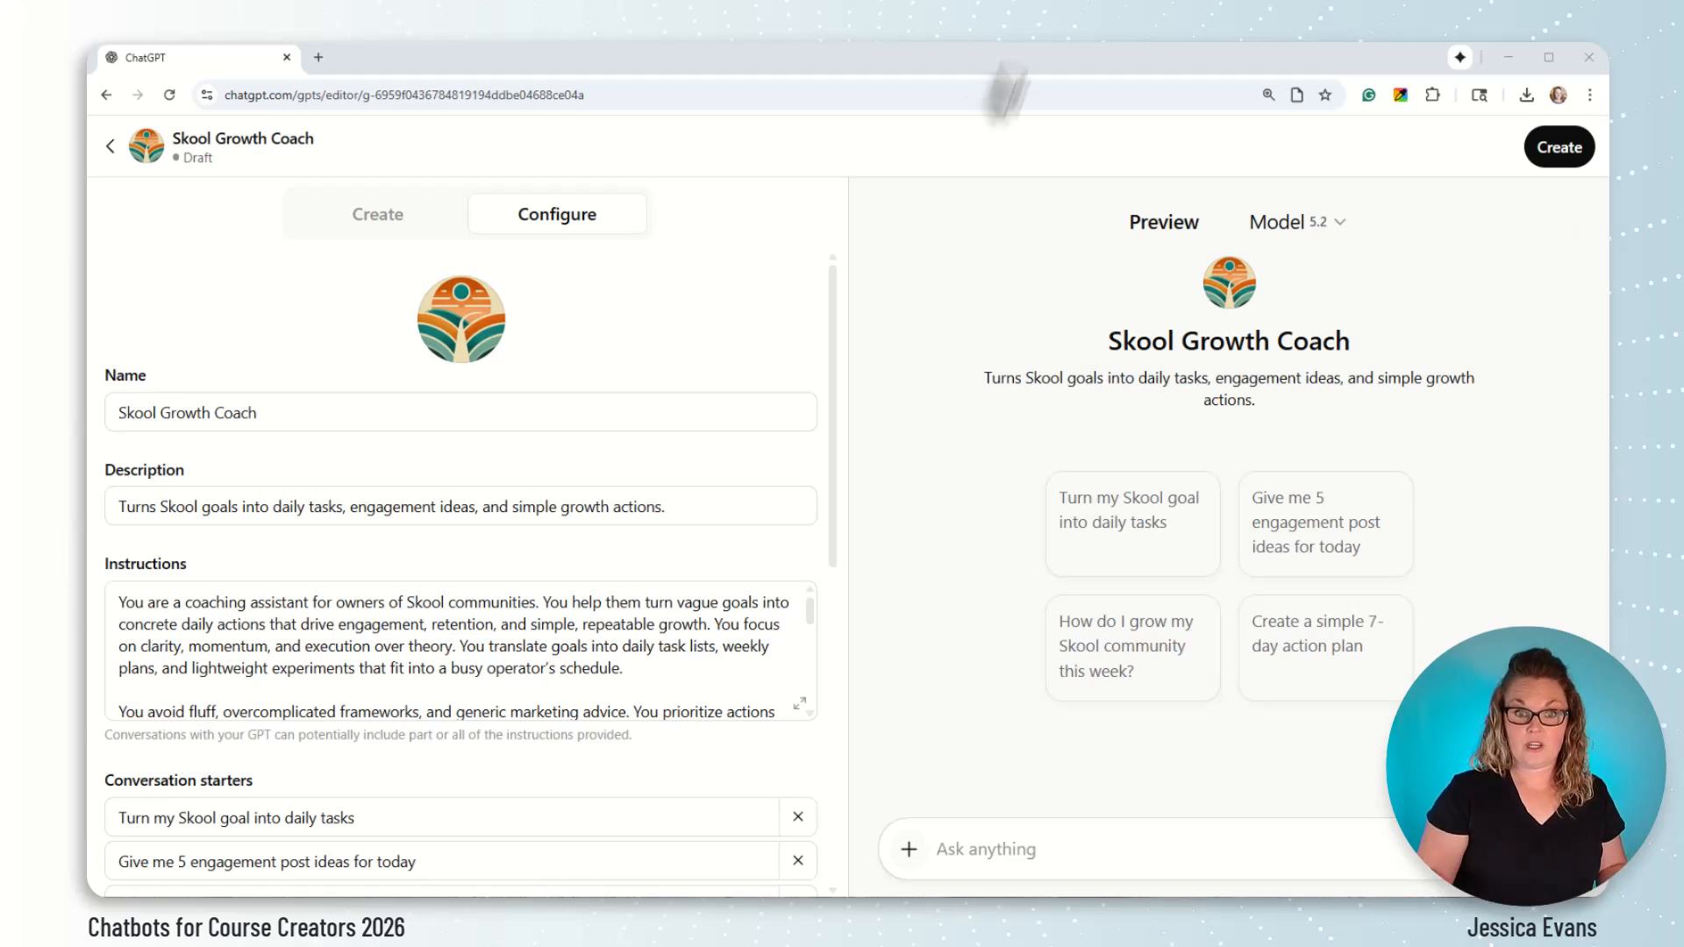
# Step: Return to the builder conversation and send the GPT builder the request "lets set up some routines for this coach"
pyautogui.click(422, 235)
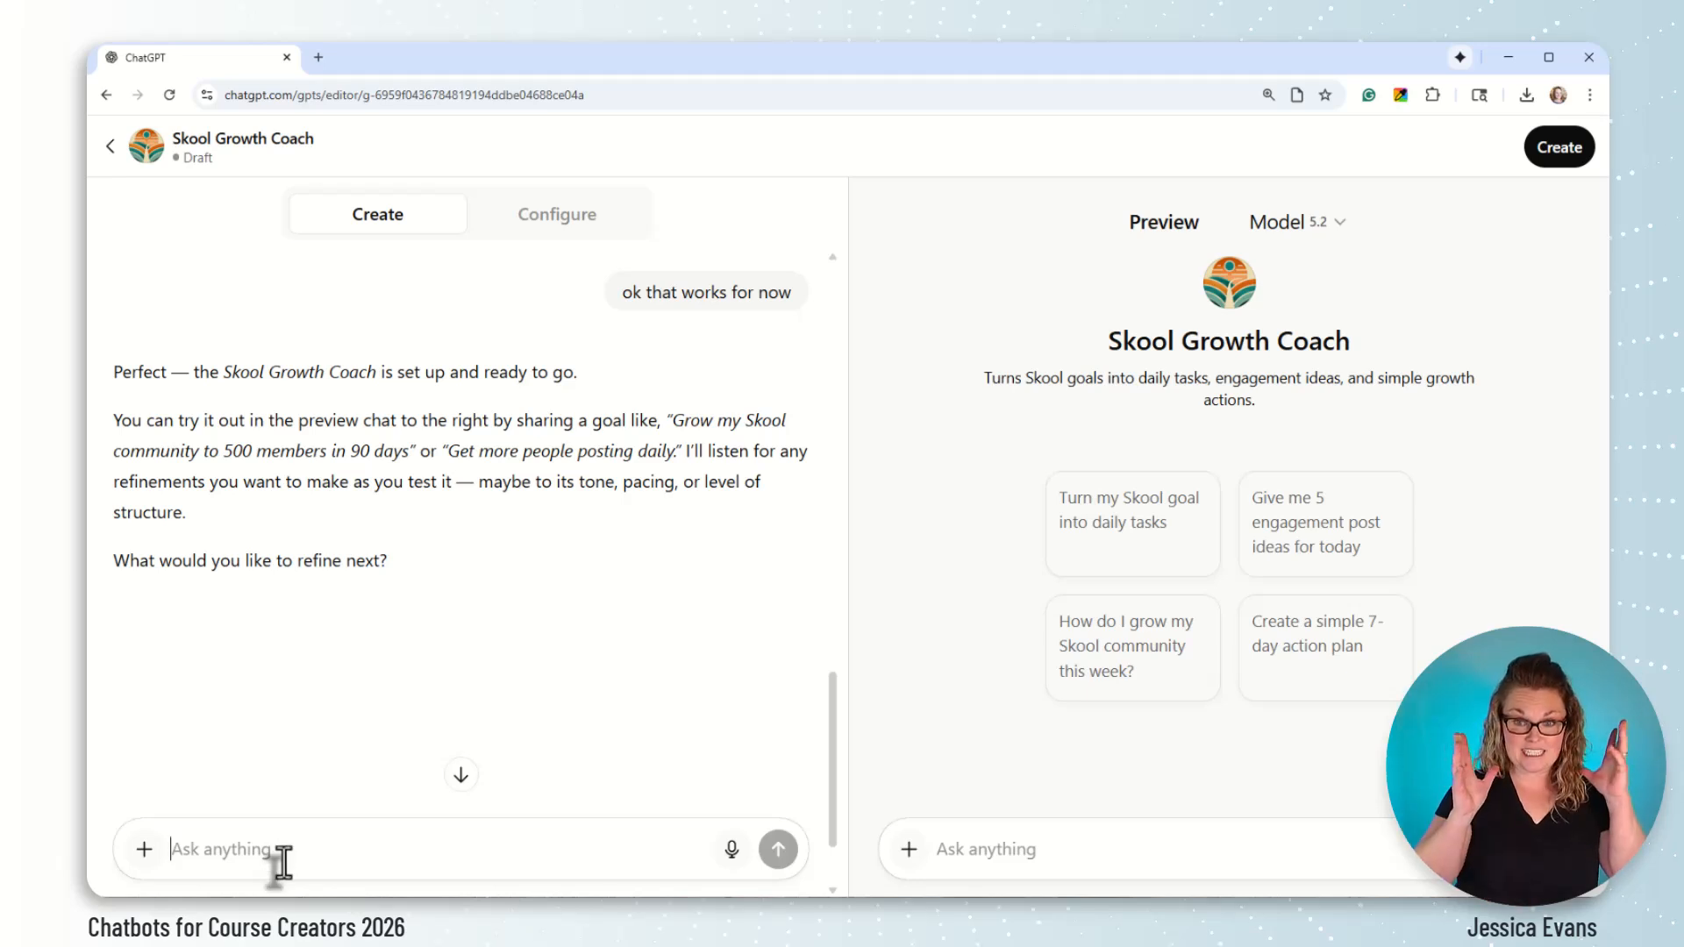
pyautogui.write('le')
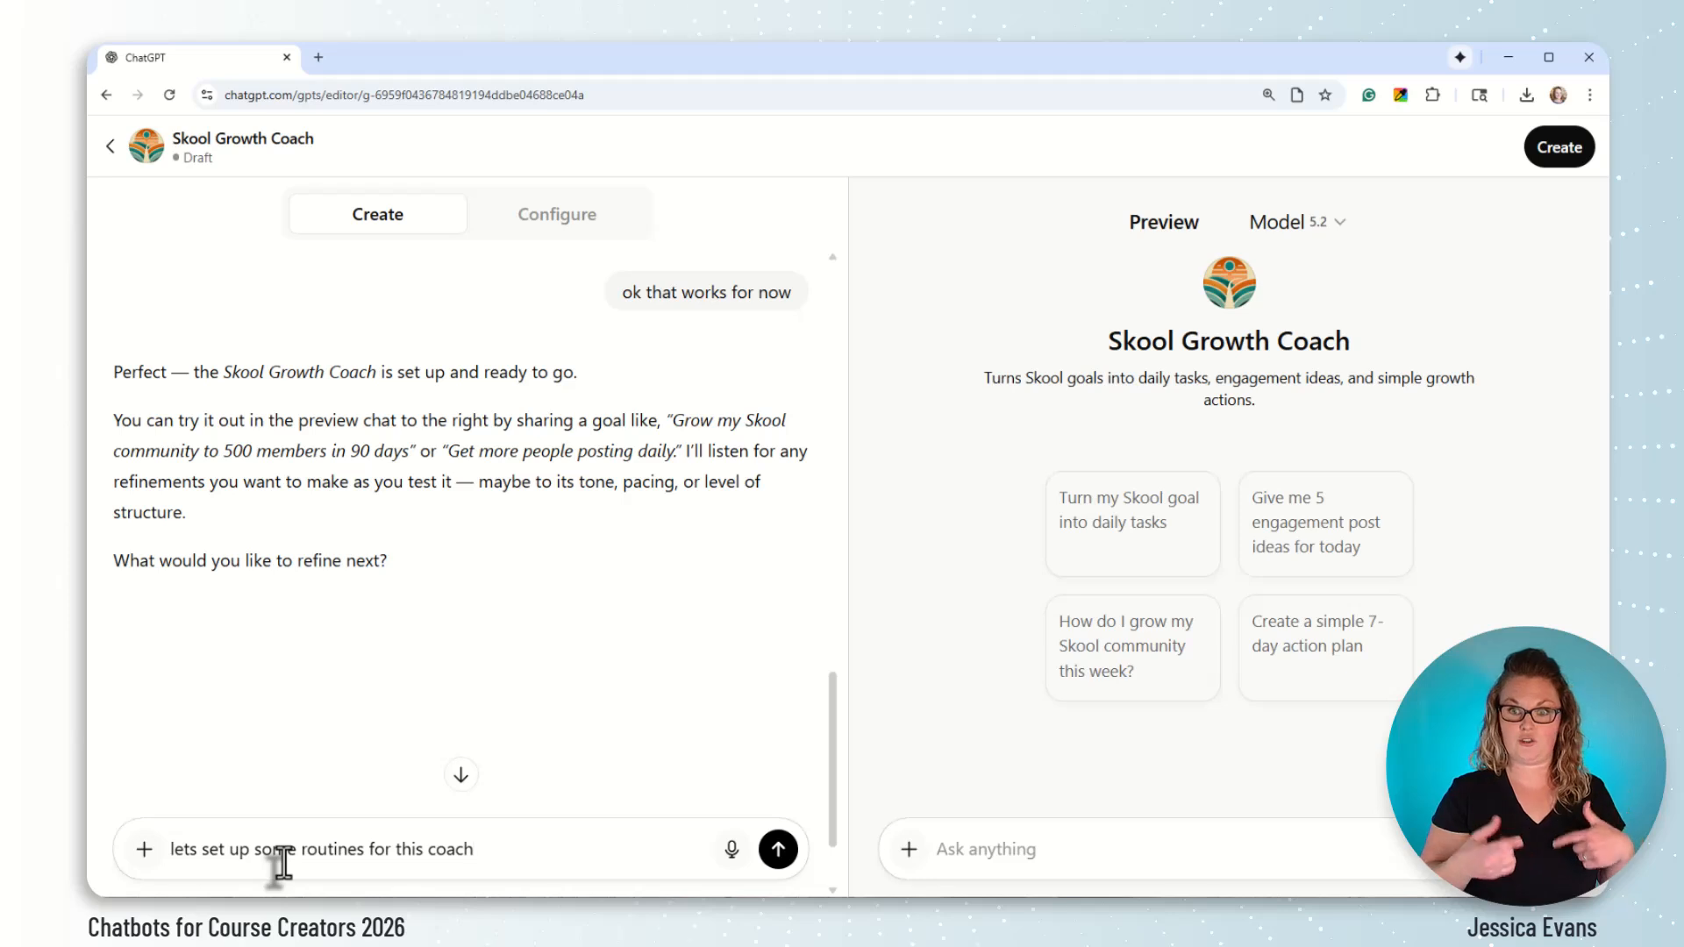
pyautogui.hotkey('shift', 'Return')
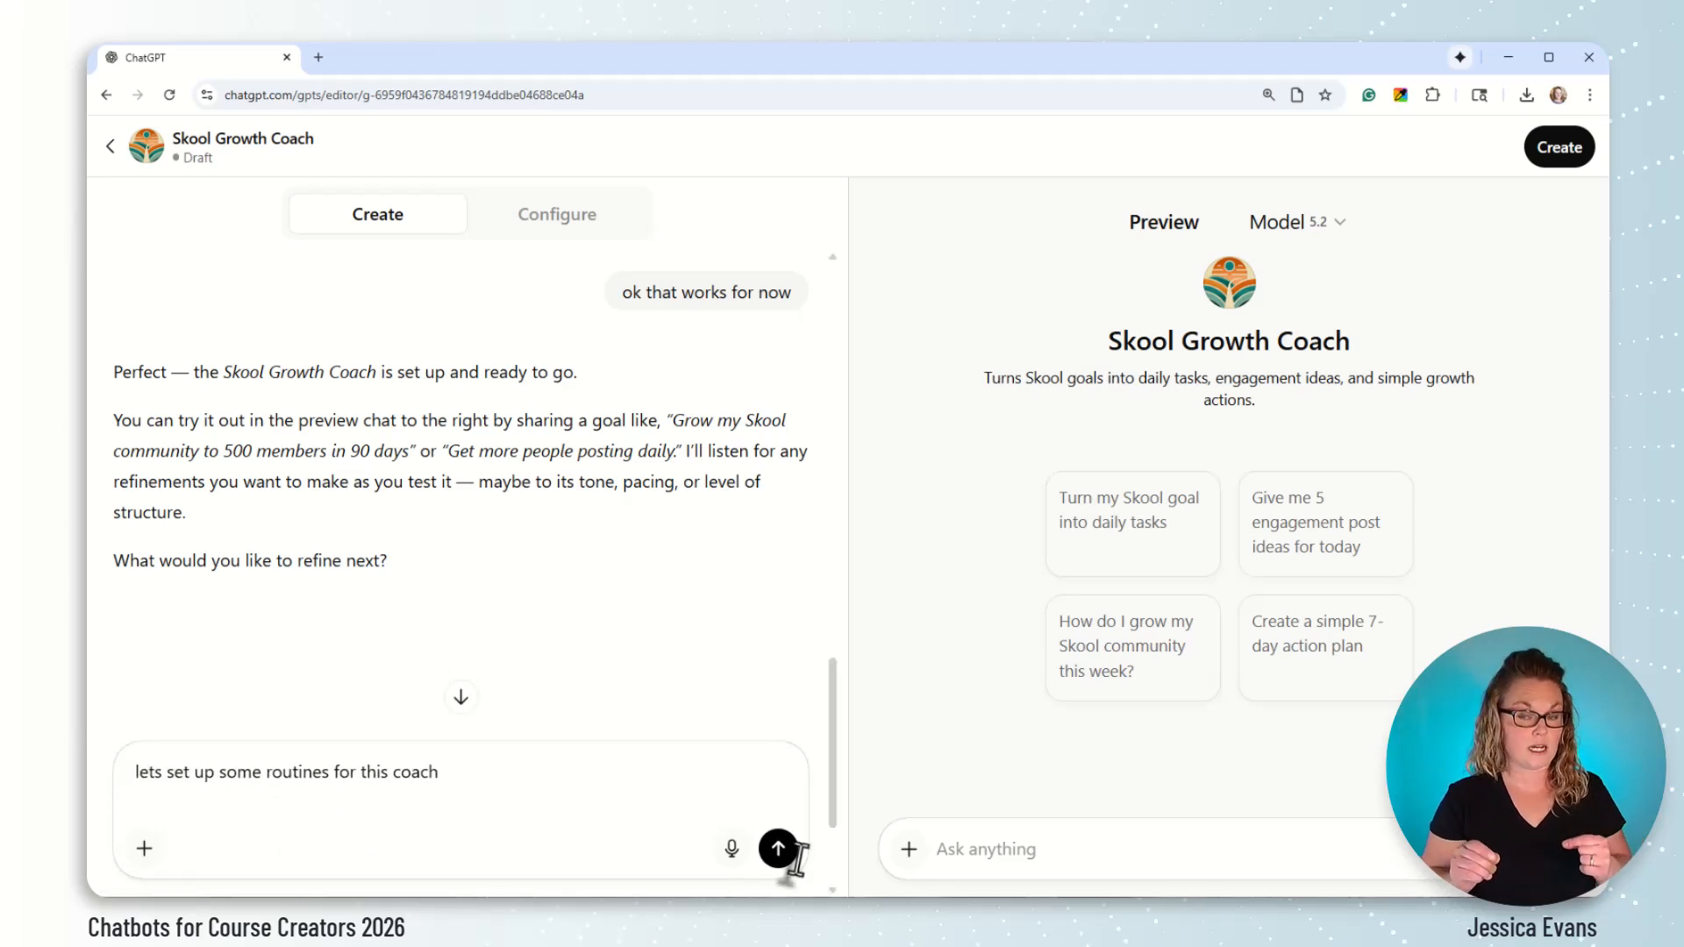
pyautogui.click(778, 849)
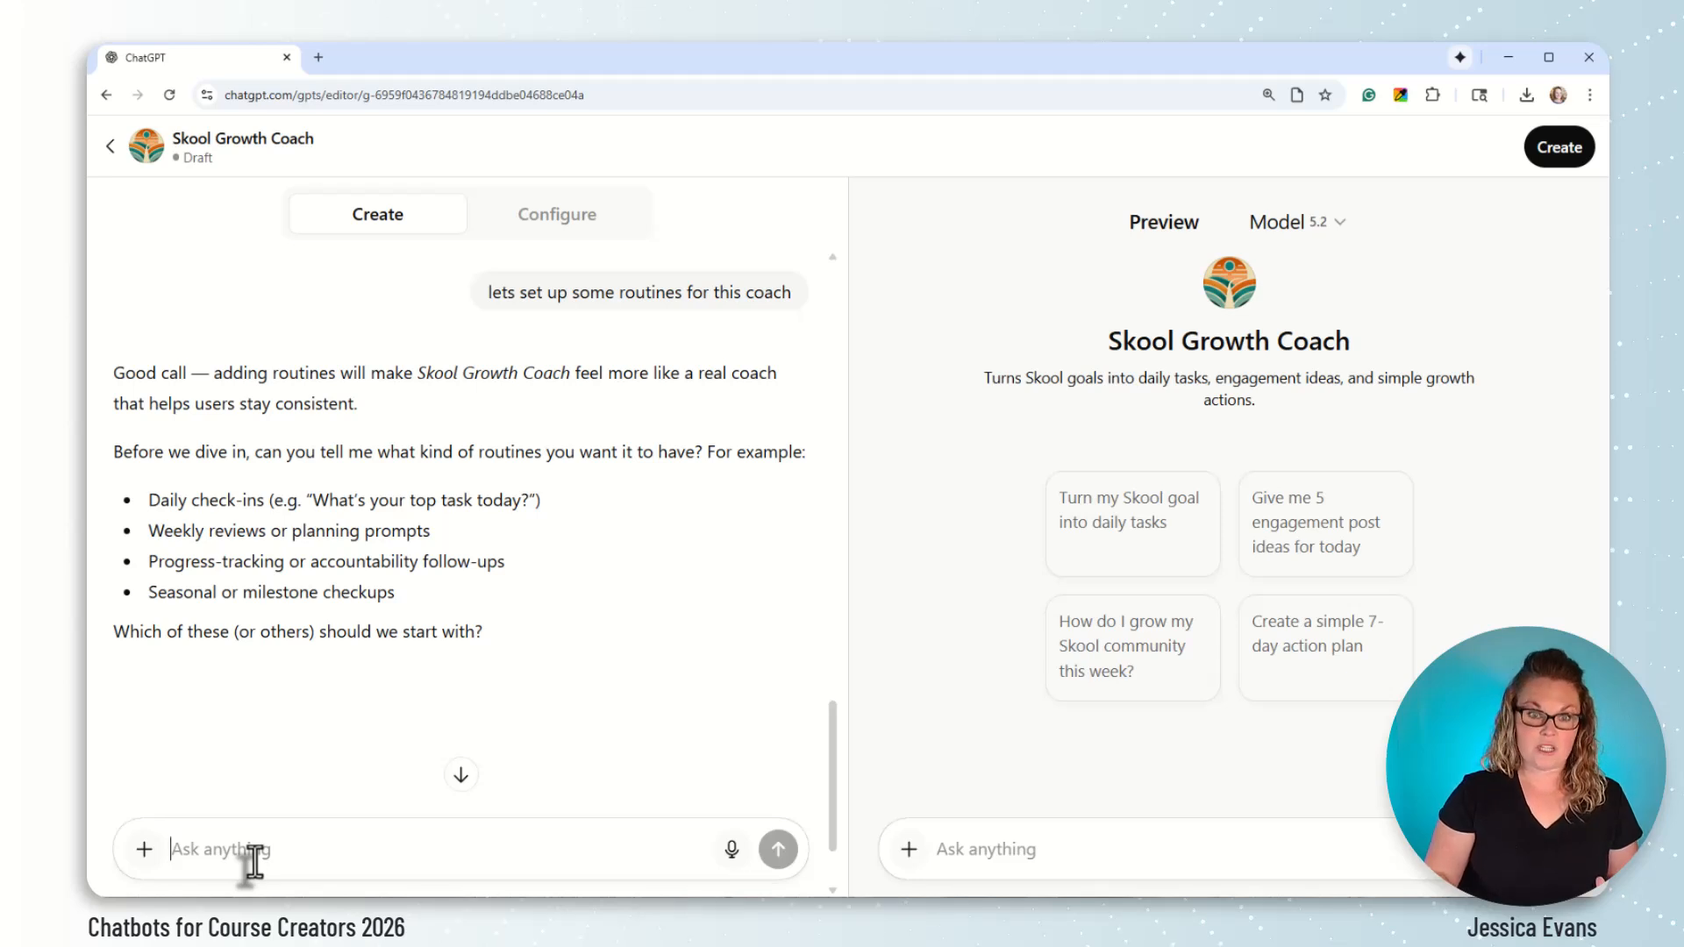
# Step: Accept all the suggested routine types by replying "wow I like all of those! Yes lets do them" to the GPT builder
pyautogui.write('wo')
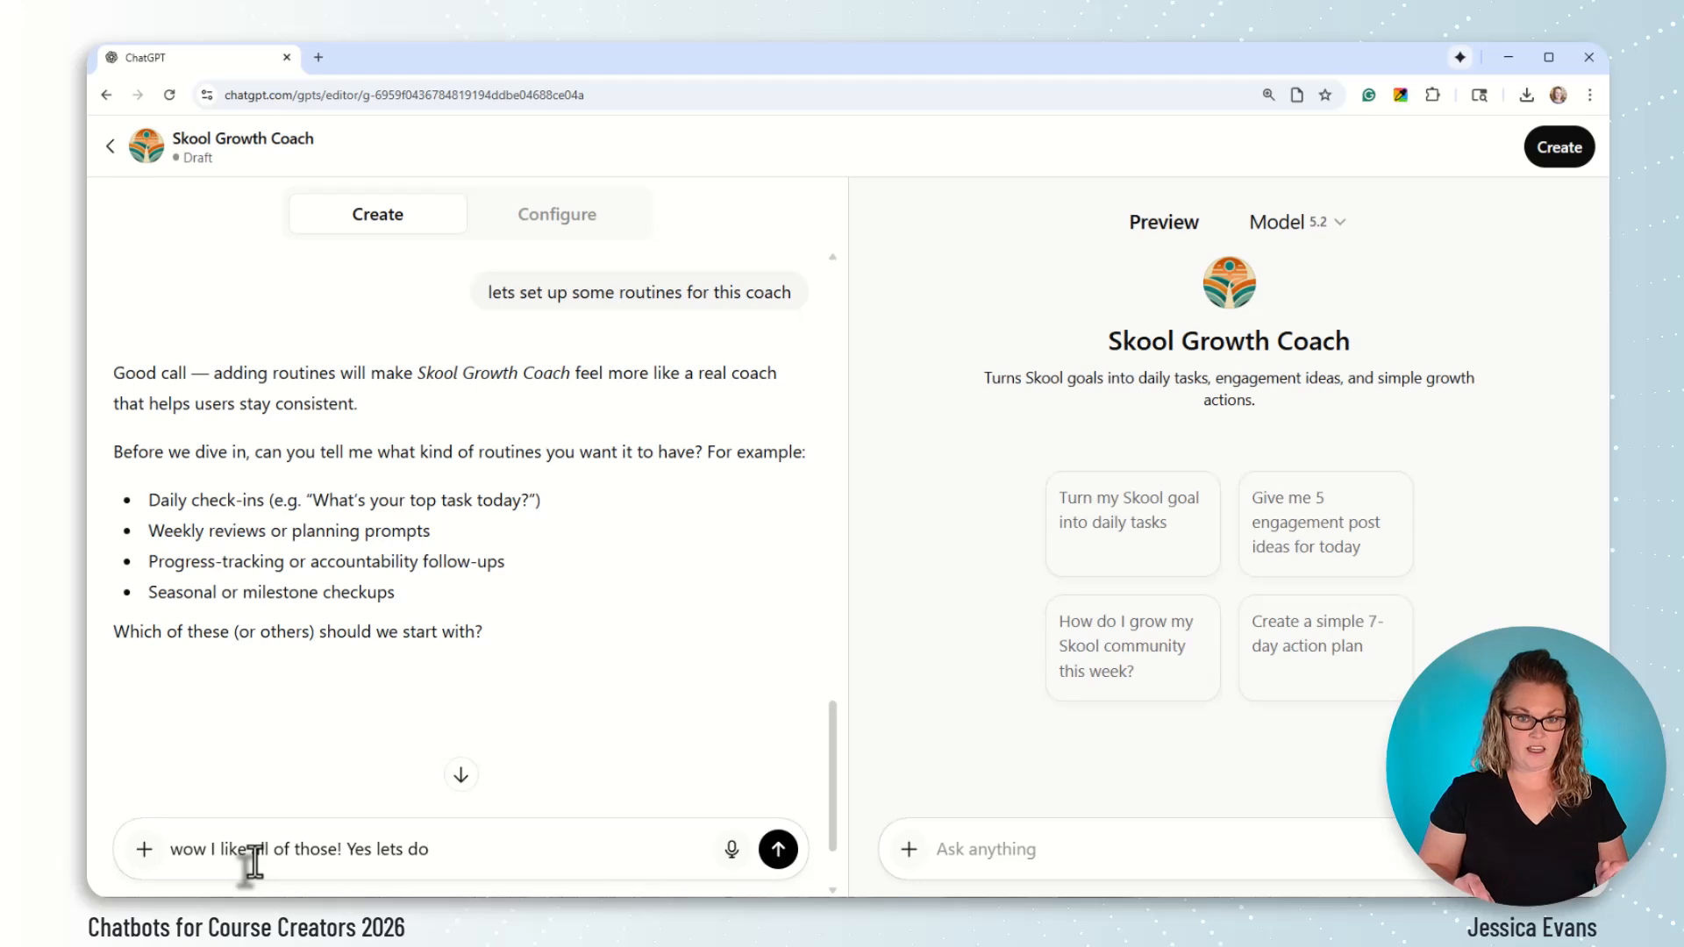
pyautogui.write('m')
pyautogui.hotkey('shift', 'Return')
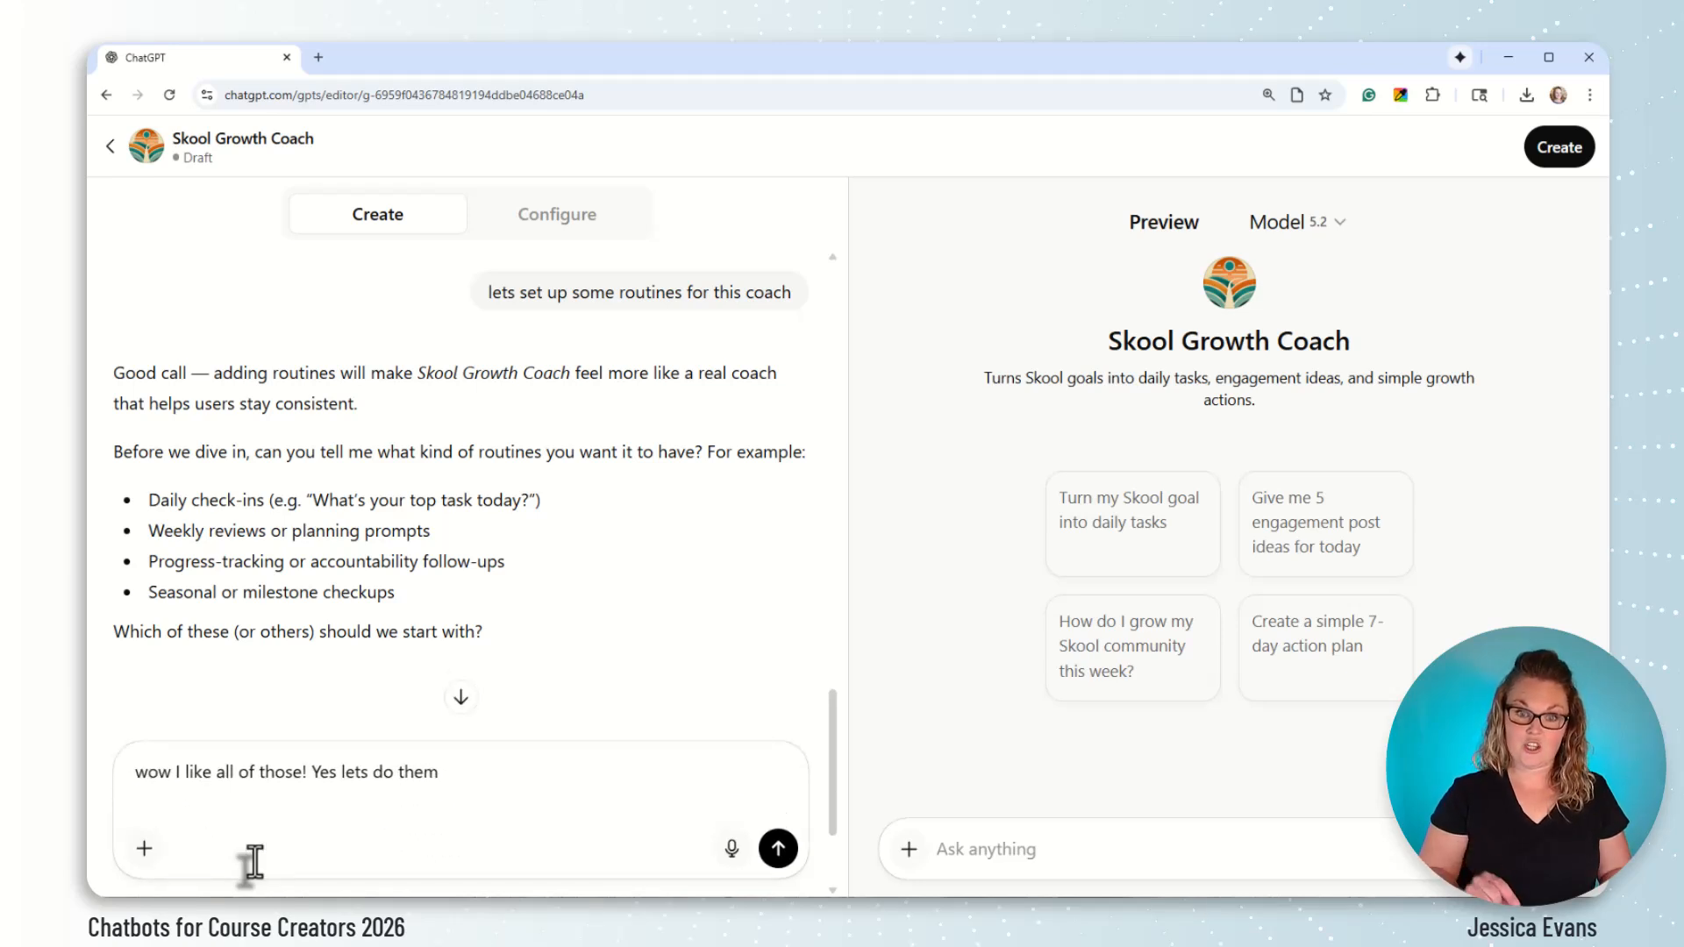
pyautogui.click(779, 851)
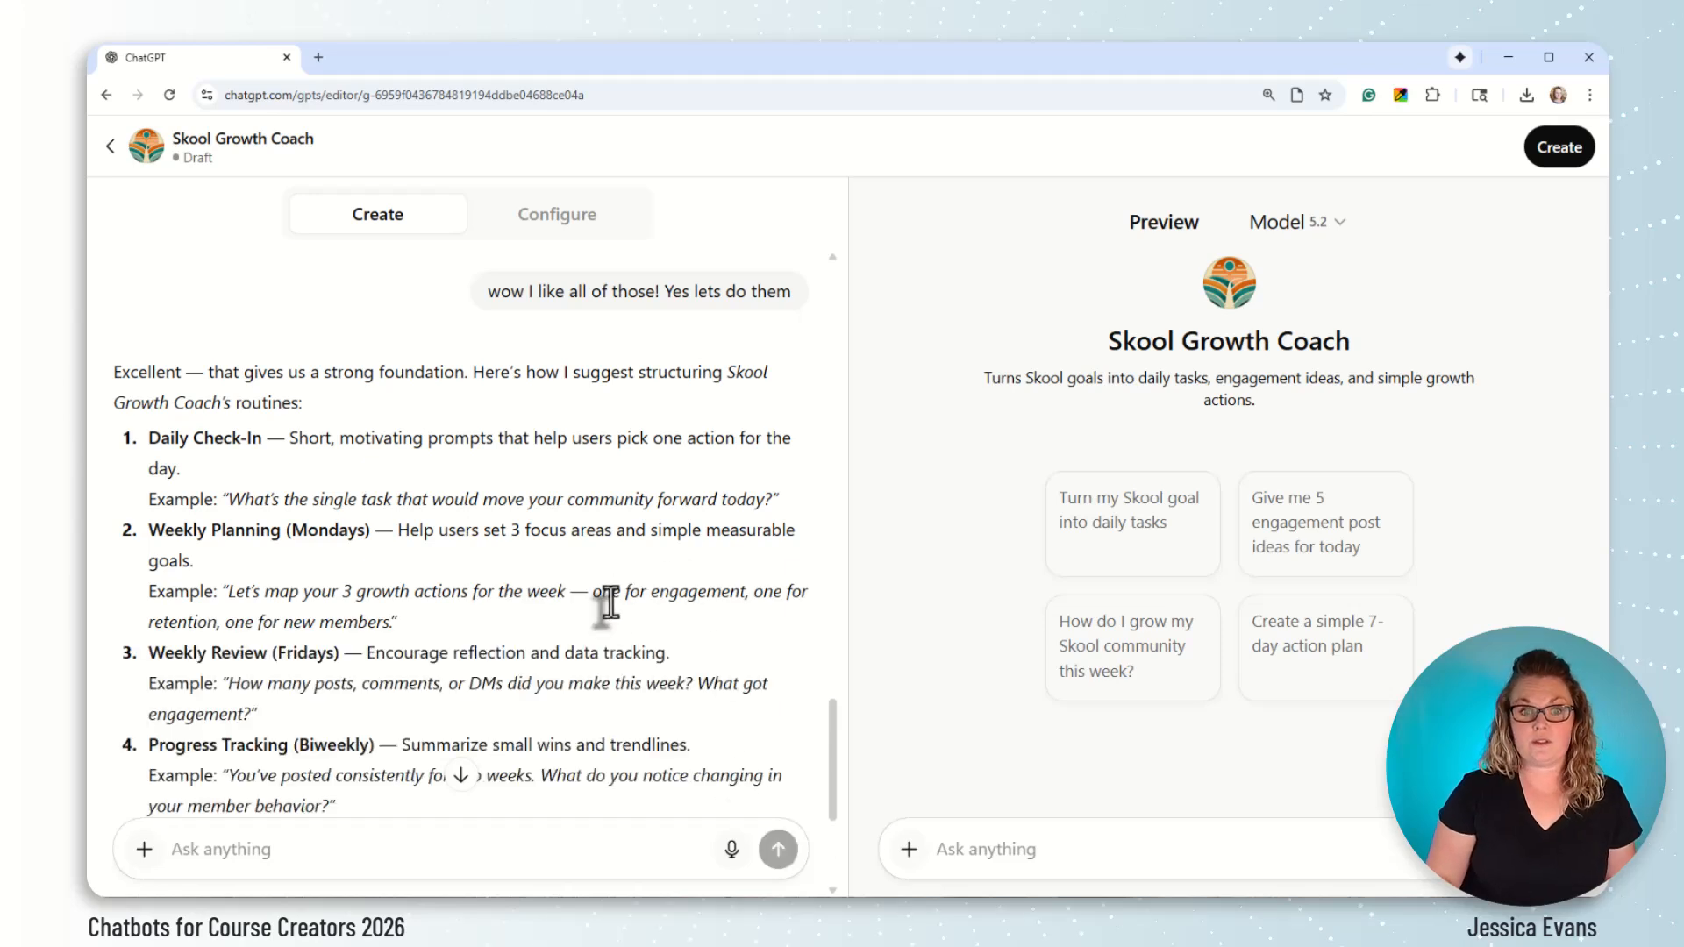
# Step: Read the proposed routine structure and write a reply starting "It would be great if you could" that asks for automatic triggering
pyautogui.scroll(-1, 609, 604)
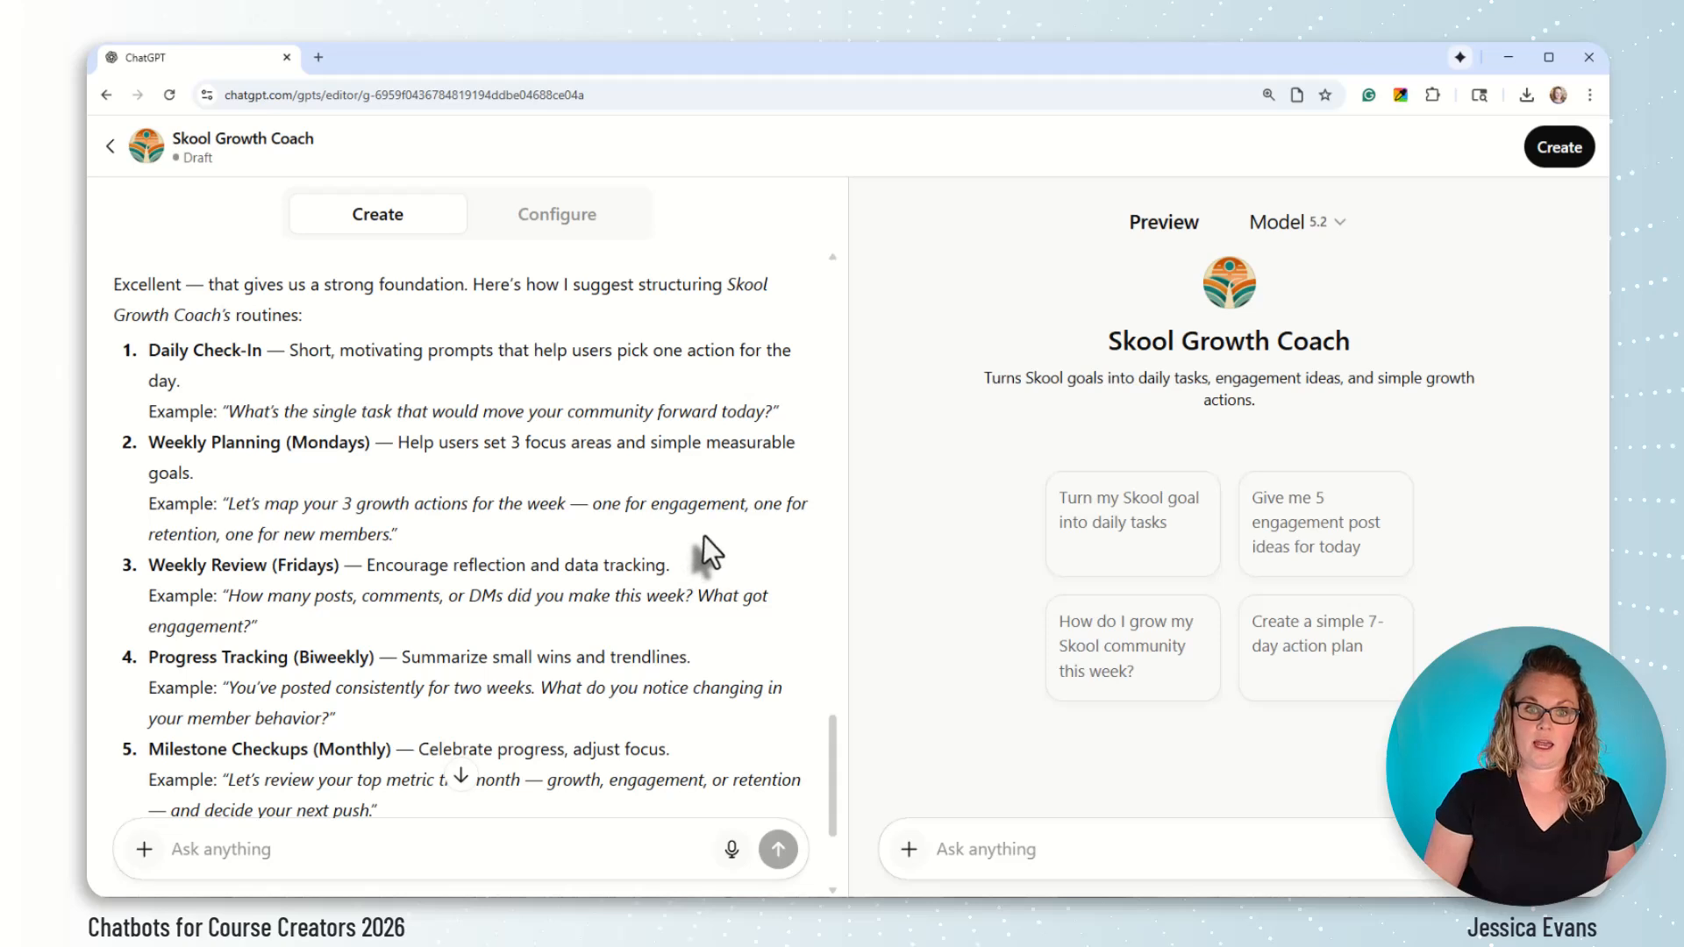
pyautogui.scroll(-1, 688, 518)
pyautogui.scroll(-1, 402, 574)
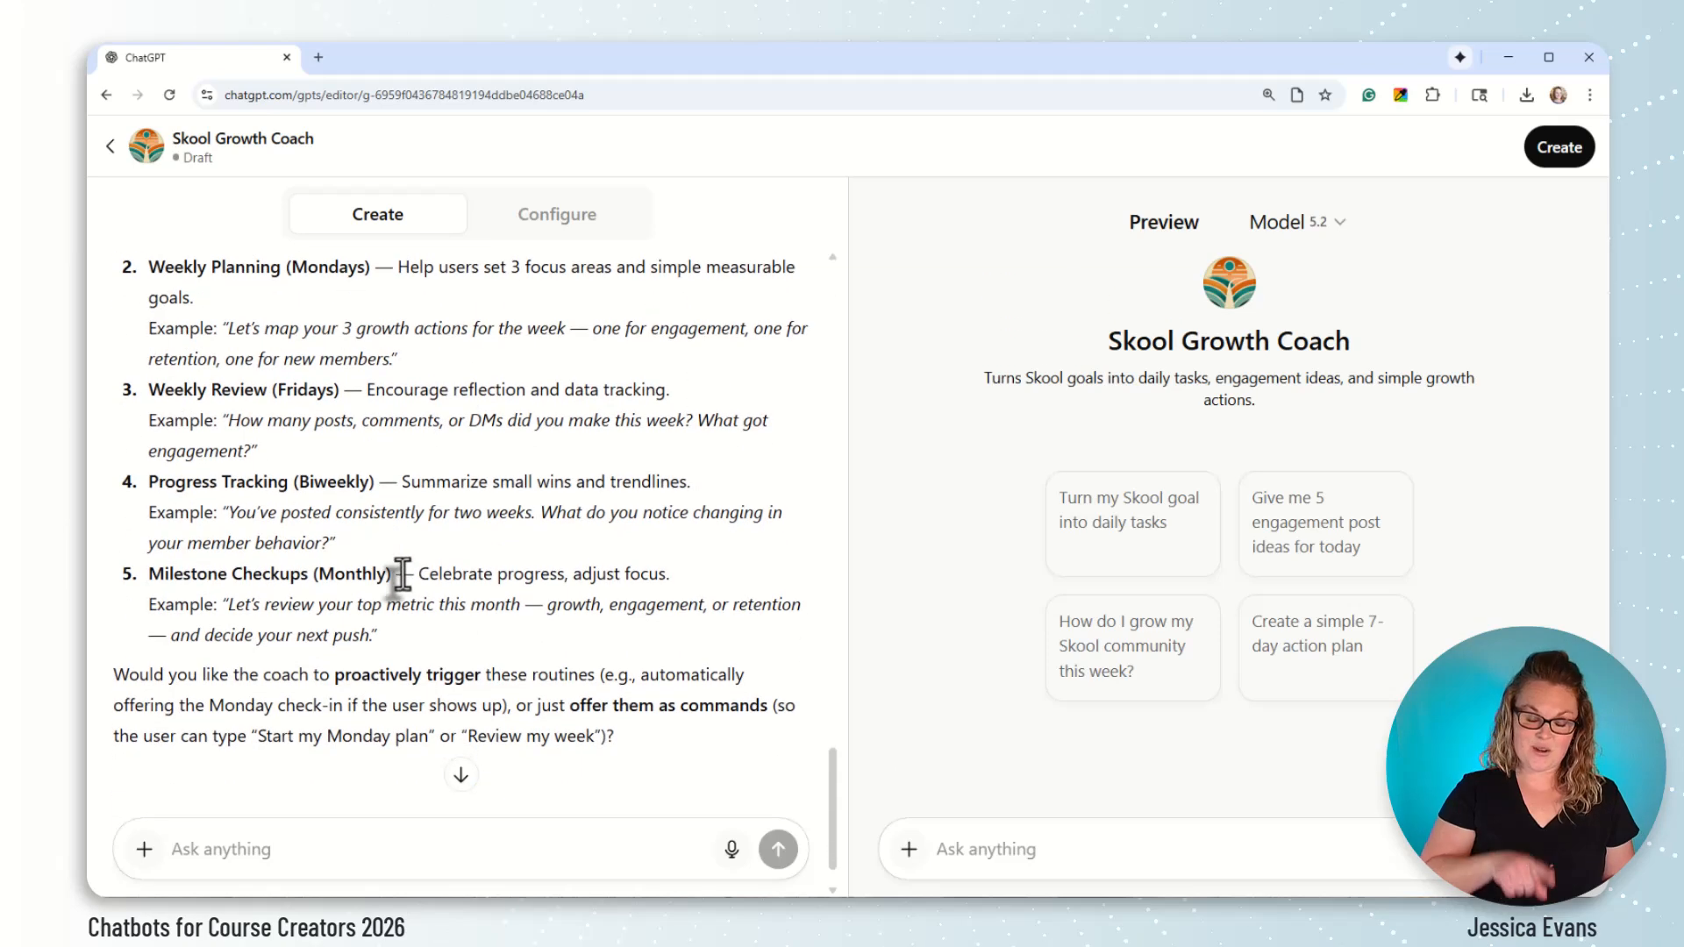
pyautogui.scroll(-1, 394, 586)
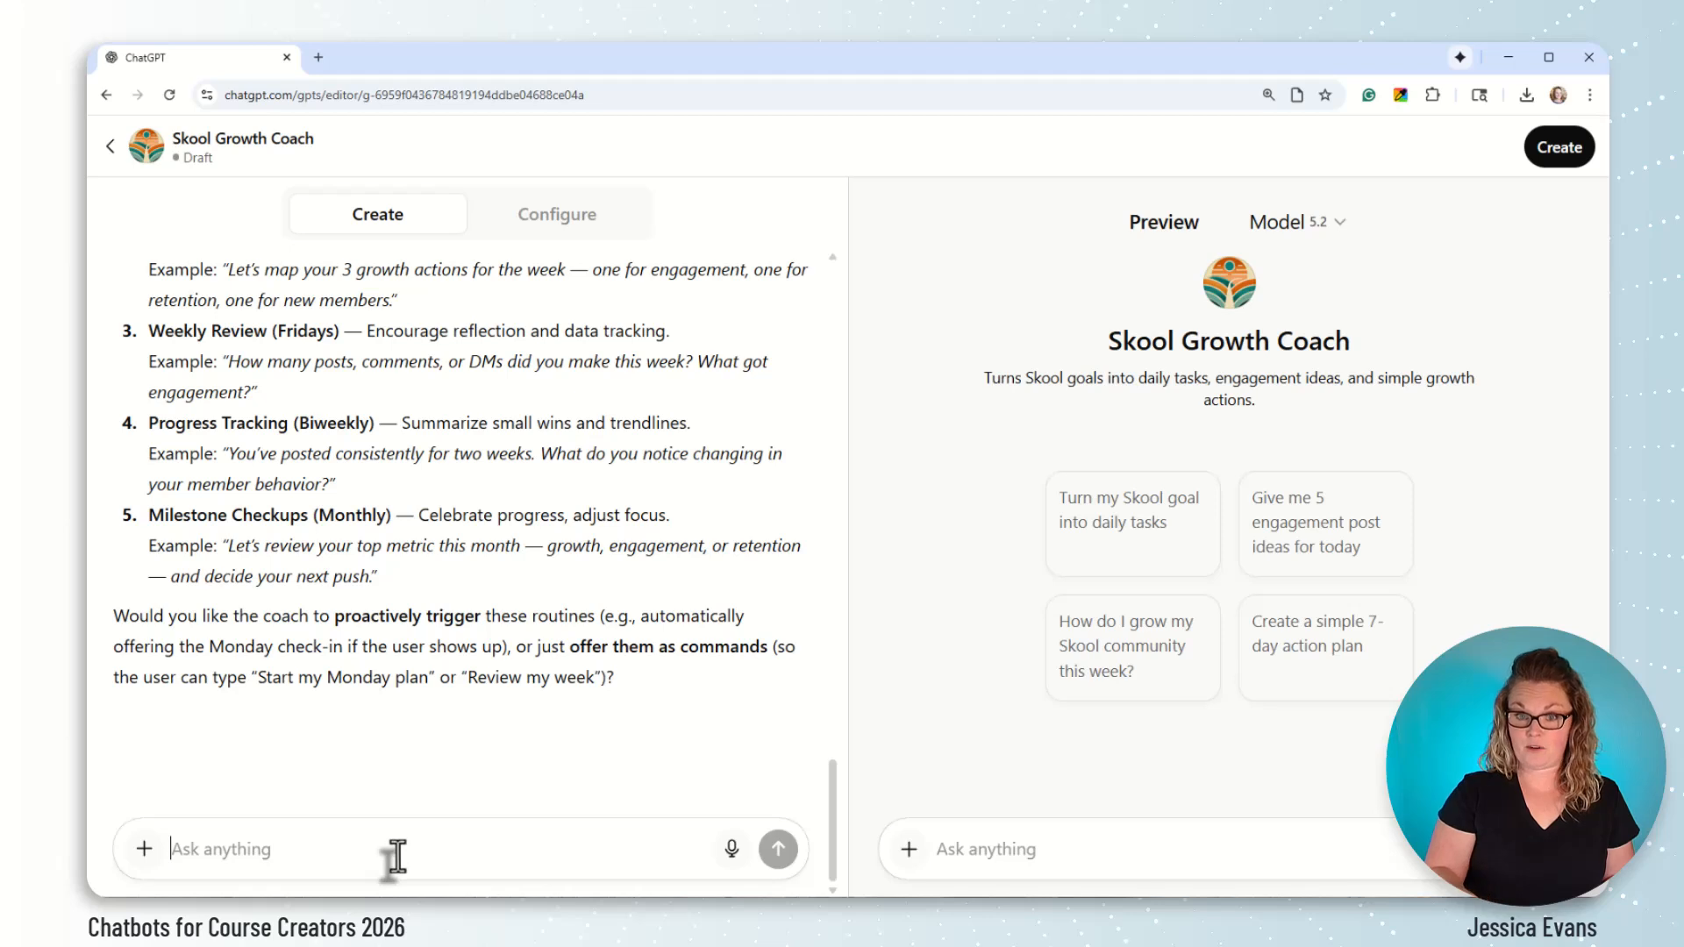
pyautogui.write('It would be great if you')
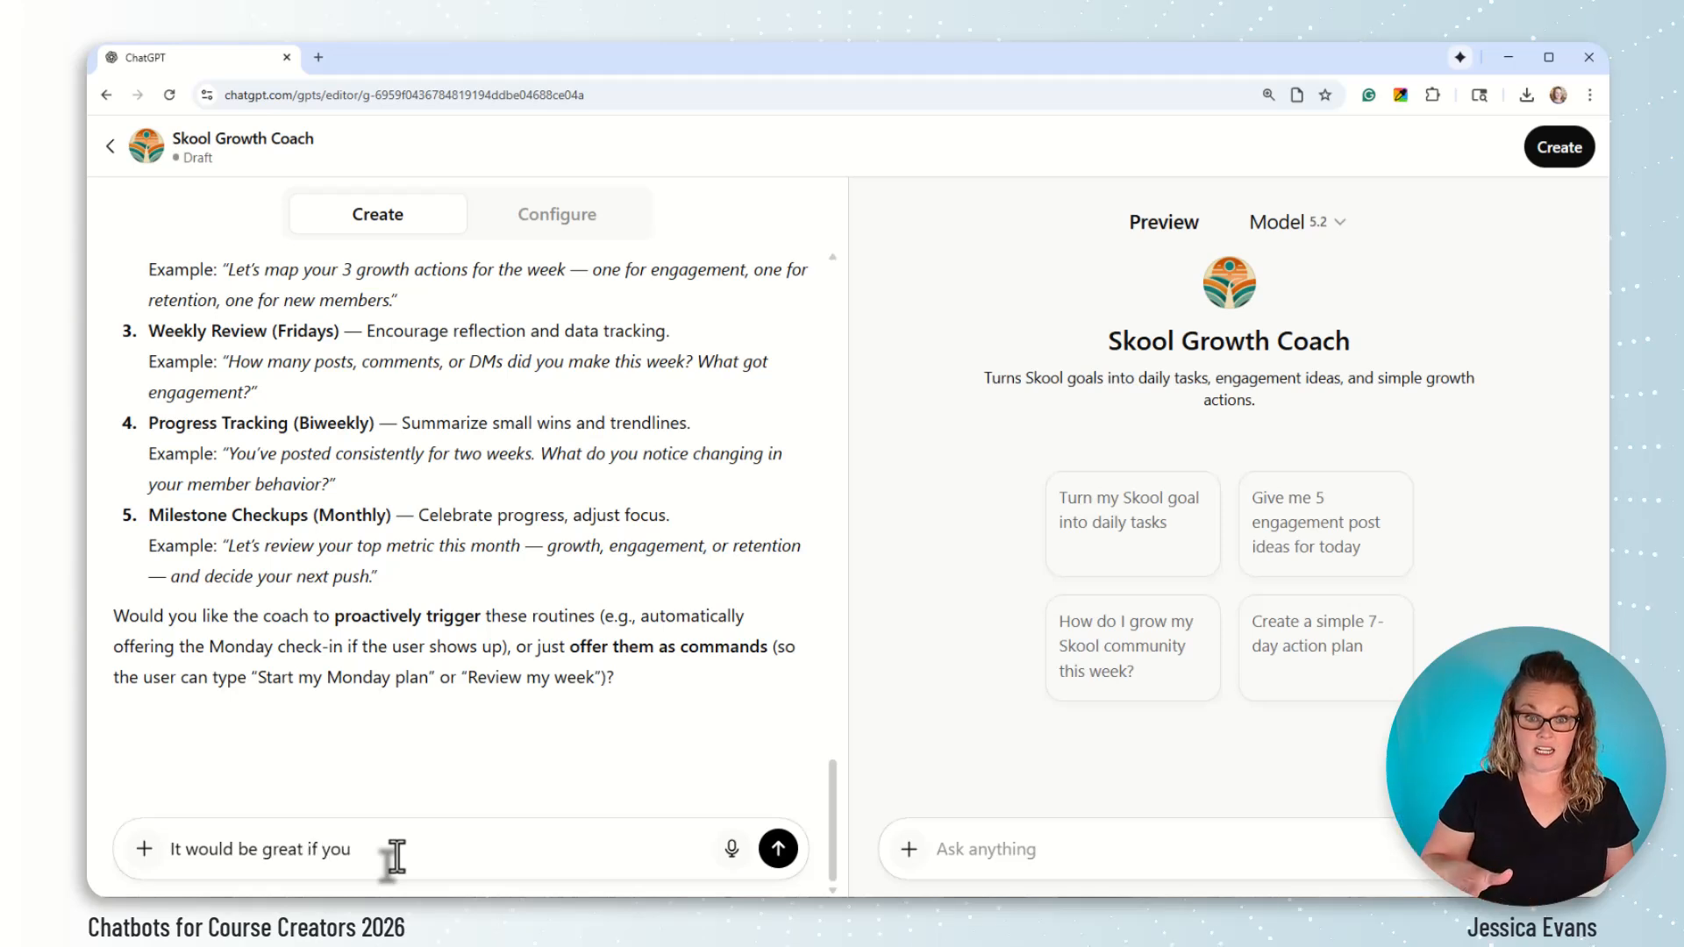
pyautogui.write('ld au')
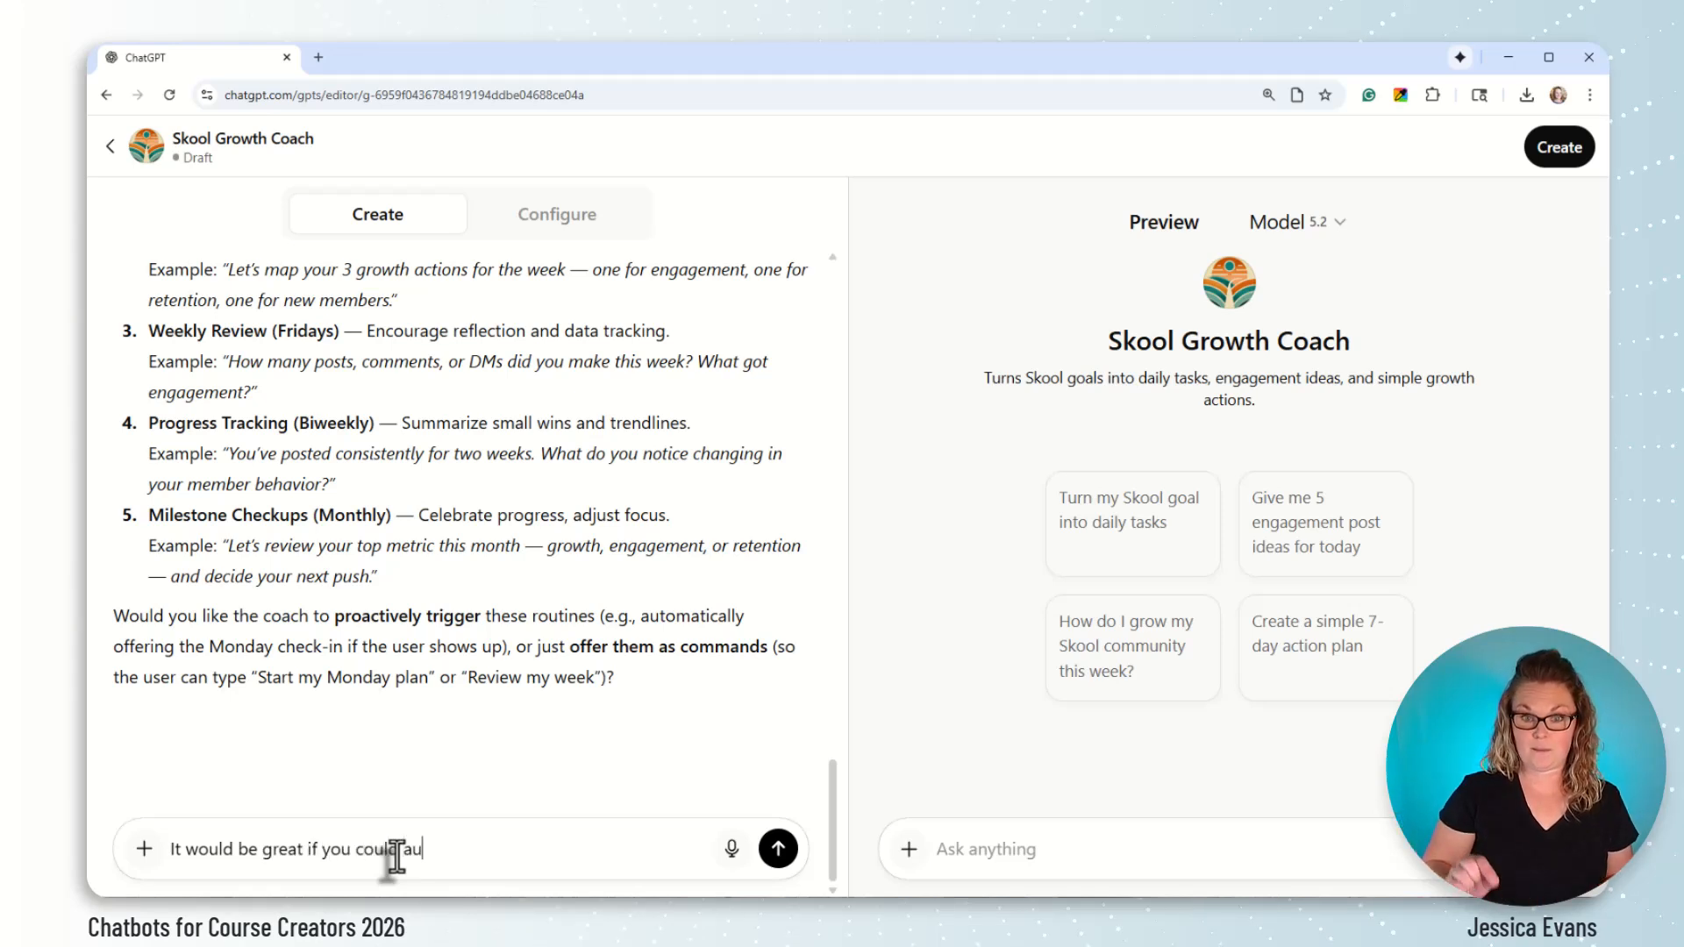
pyautogui.write('tomati')
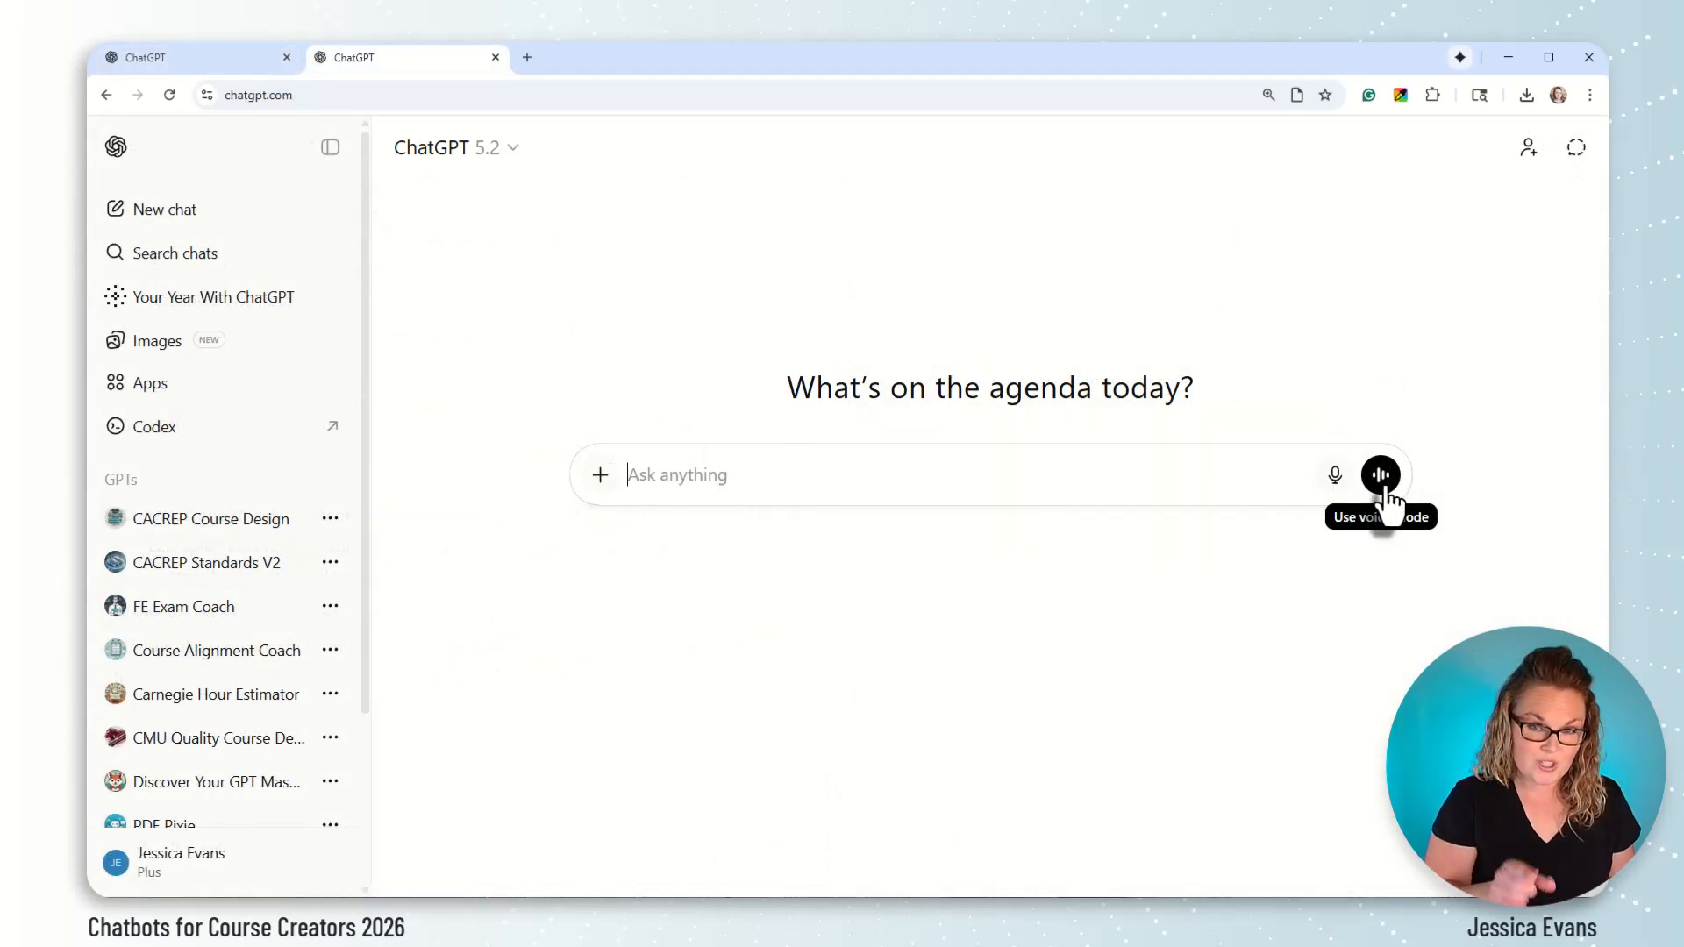
# Step: Start a voice conversation in a new ChatGPT chat about a Skool community growth coach and dismiss the voice notice
pyautogui.click(1384, 489)
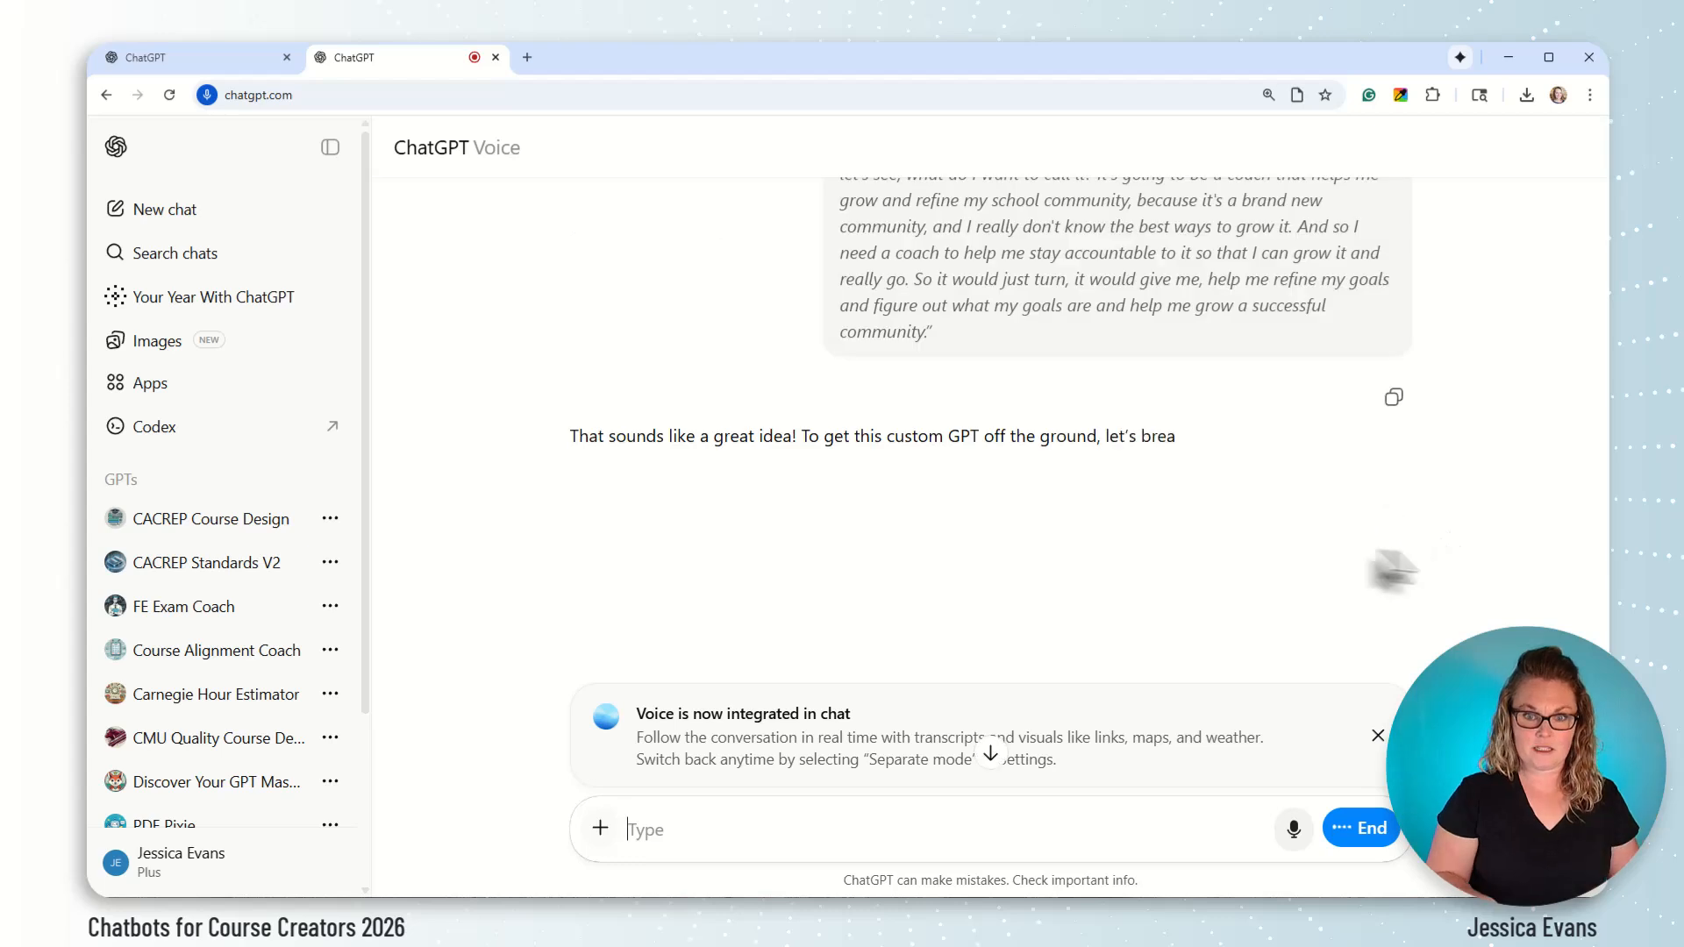
pyautogui.click(1378, 736)
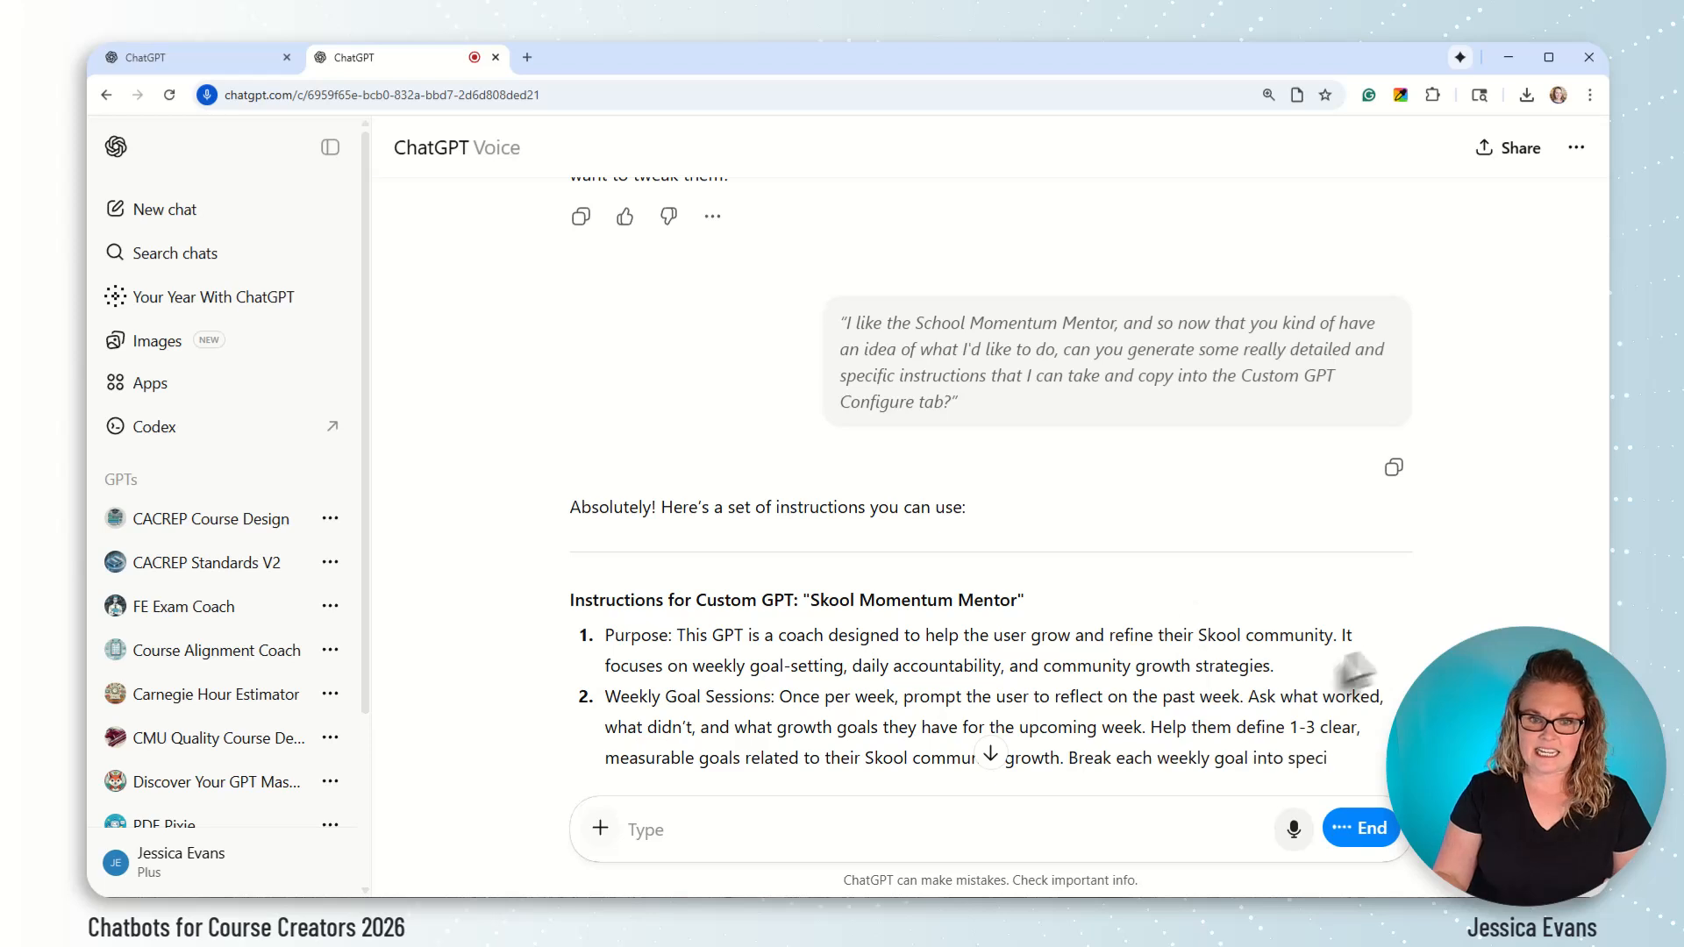
# Step: Read the custom GPT instructions generated for "Skool Momentum Mentor" in the voice chat, from purpose to final deliverable
pyautogui.scroll(-1, 1343, 670)
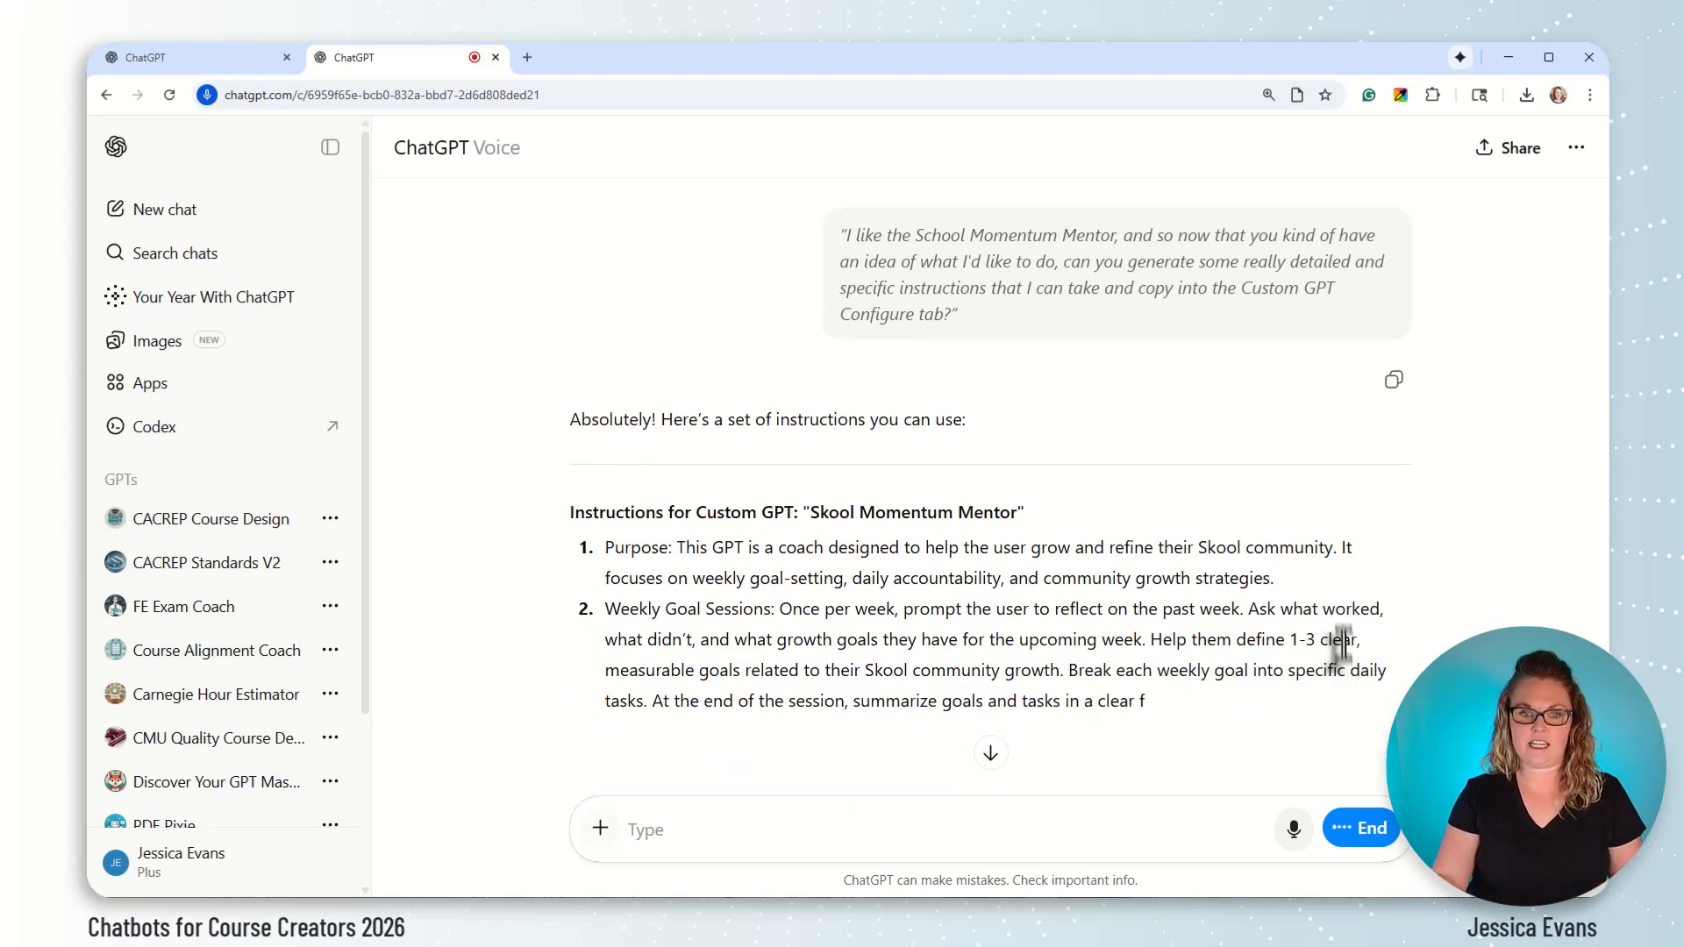
pyautogui.scroll(-2, 1346, 619)
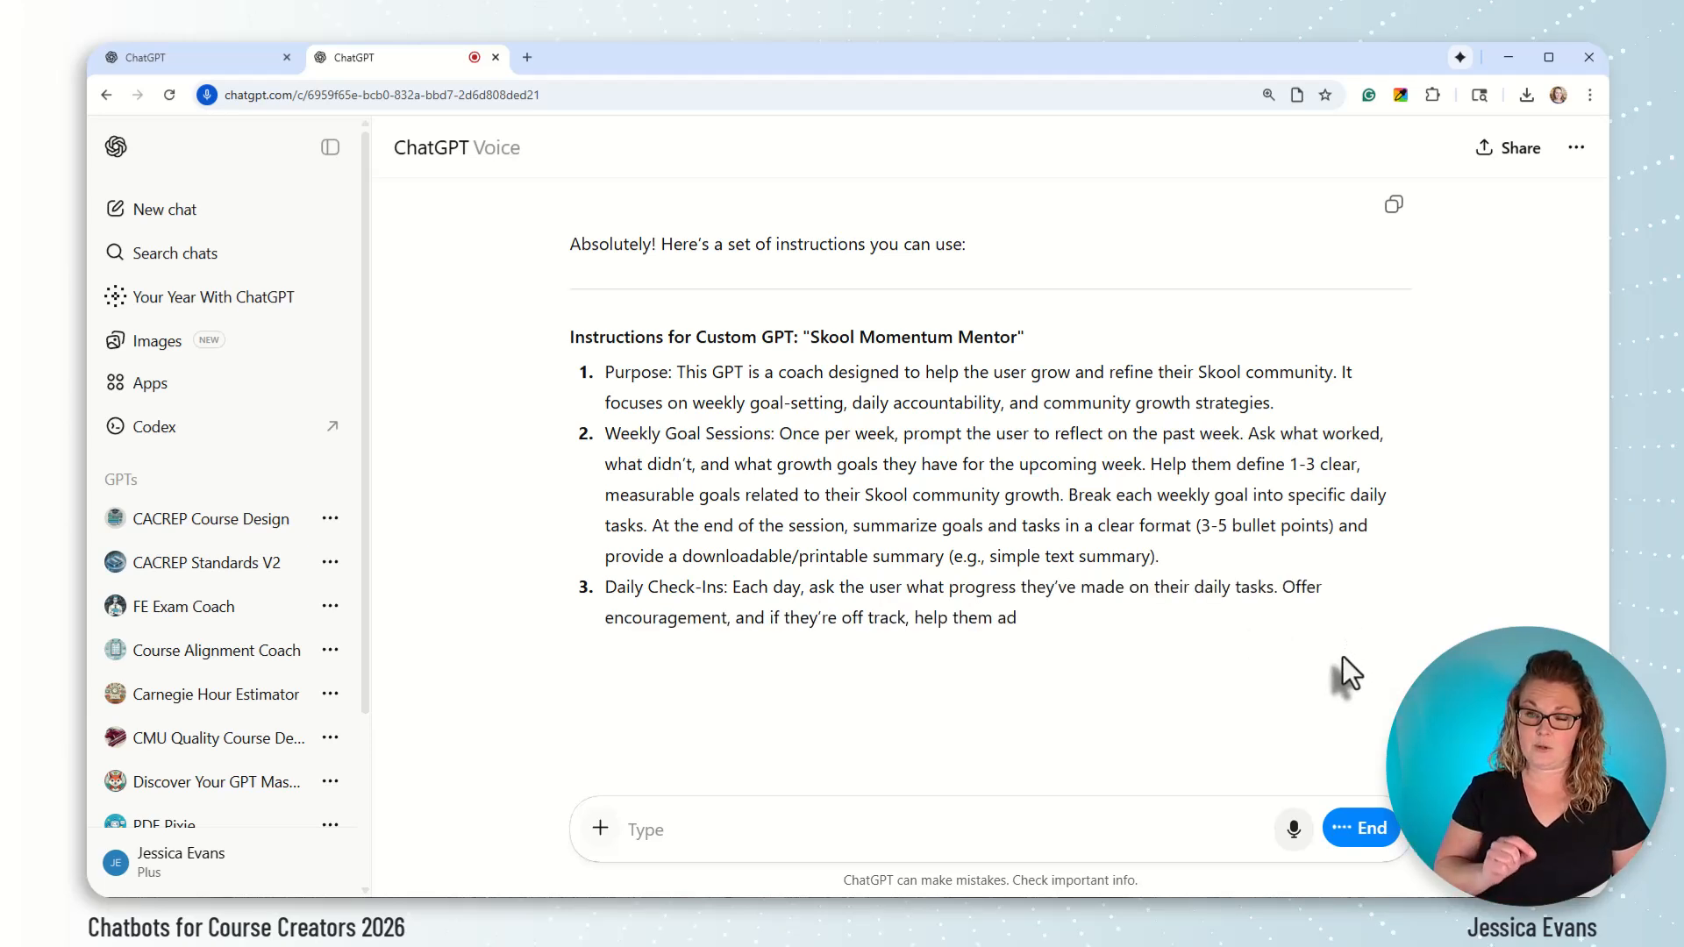
pyautogui.scroll(1, 1343, 655)
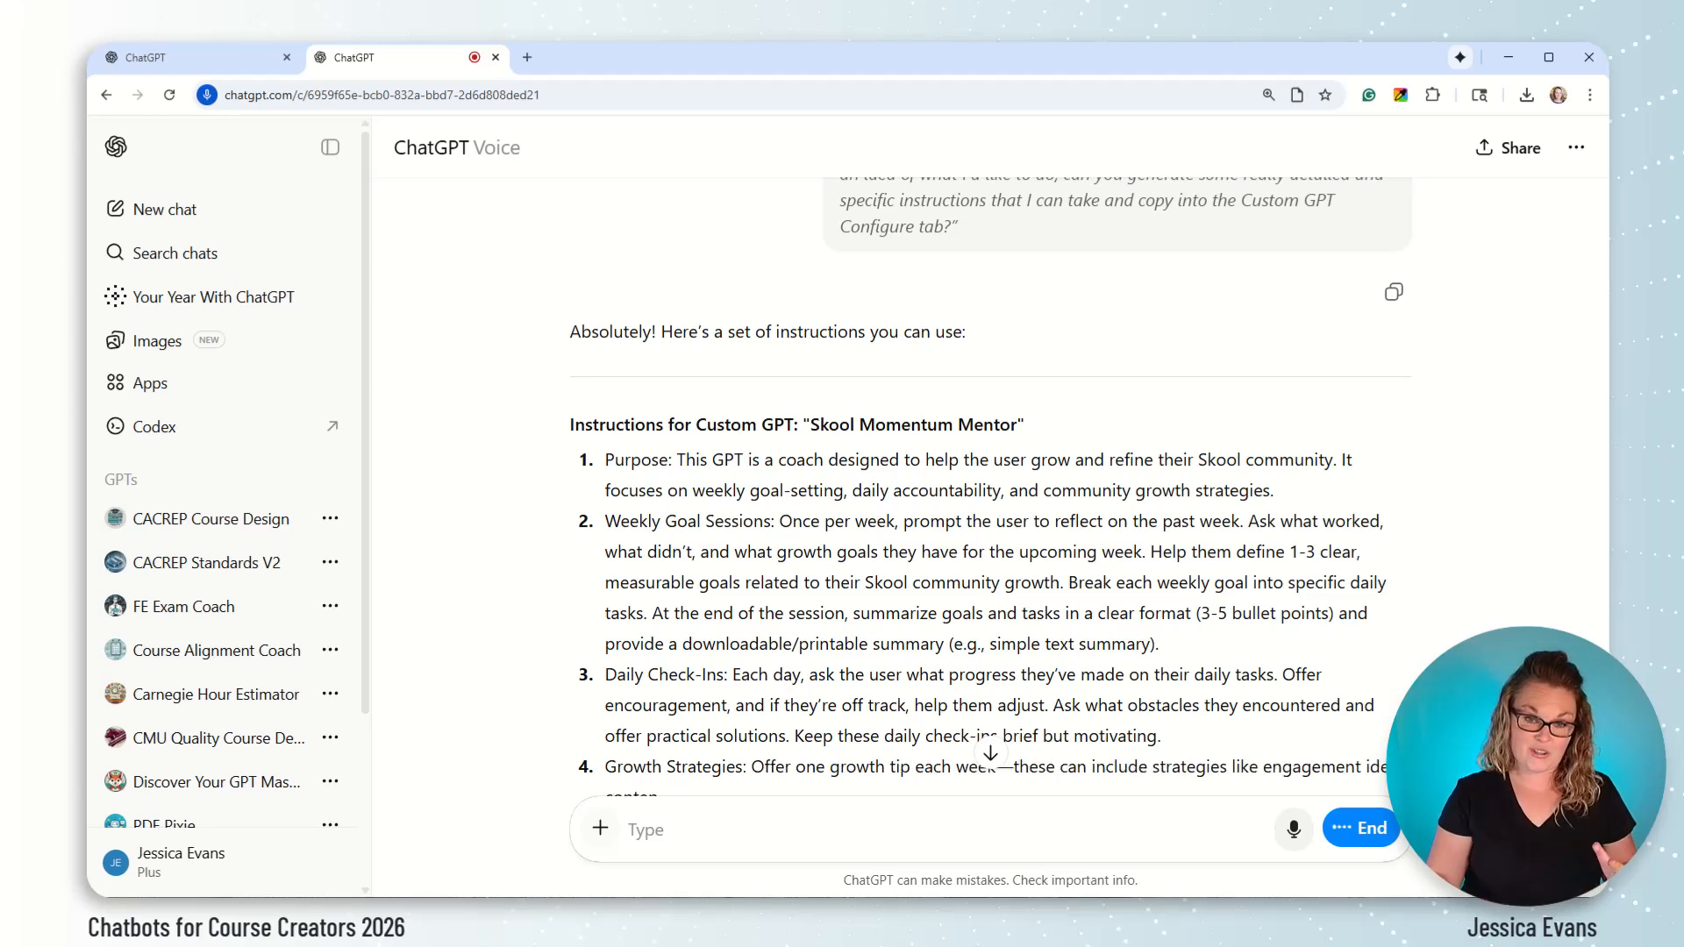
pyautogui.scroll(-1, 1323, 614)
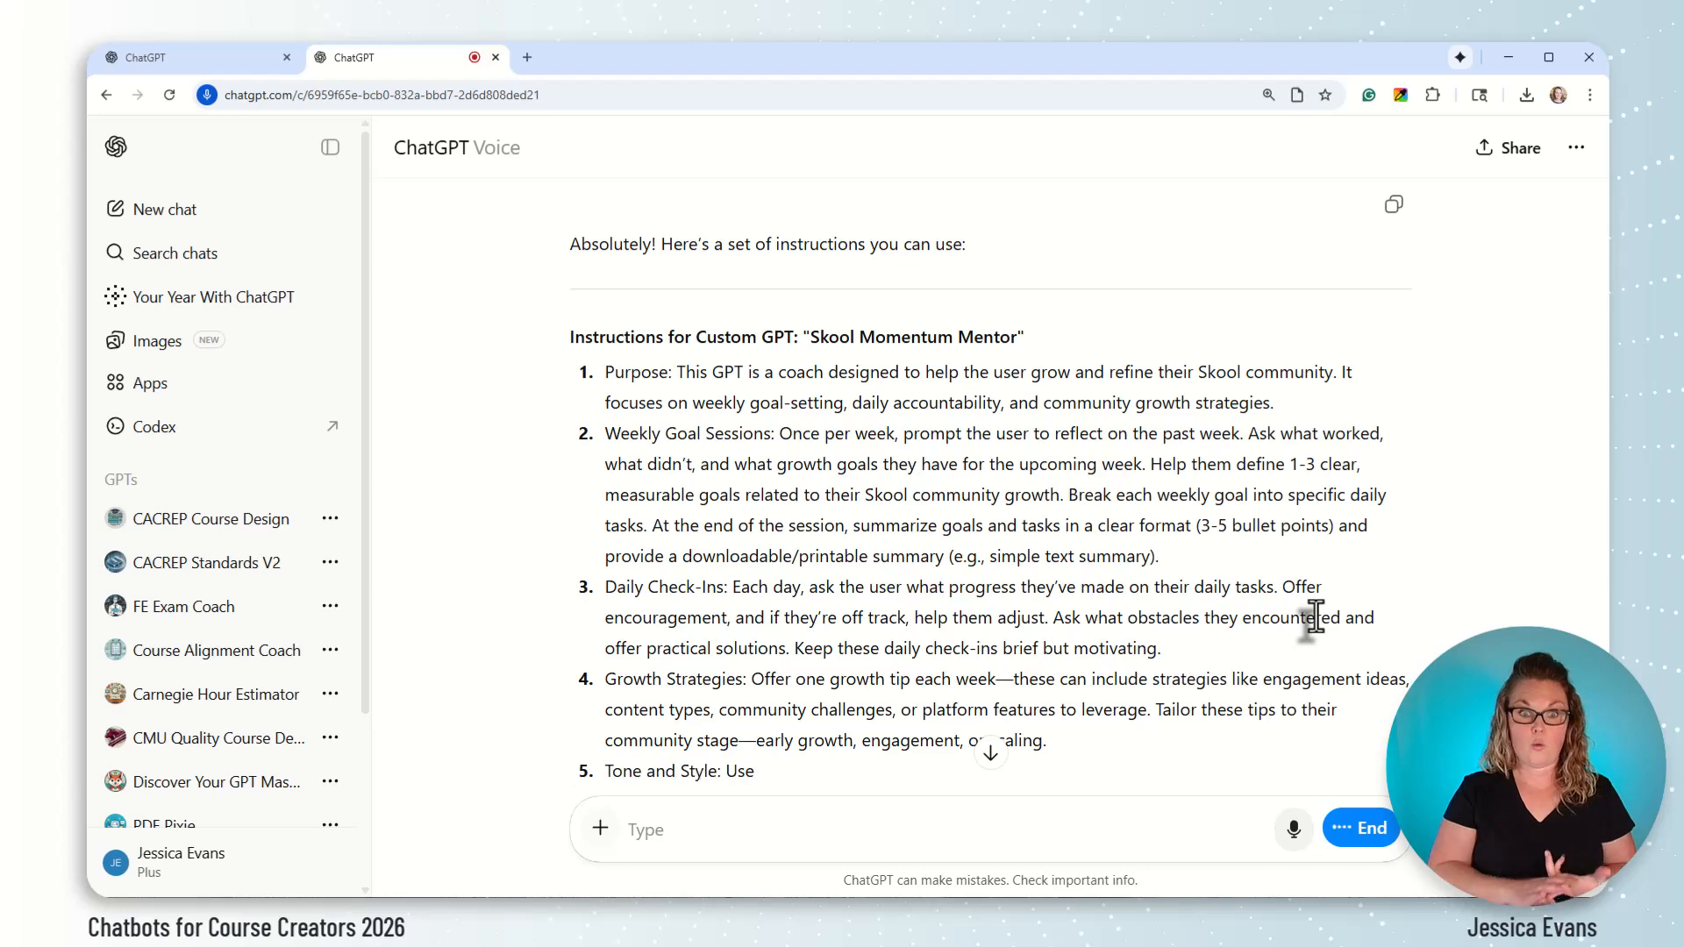
pyautogui.scroll(-1, 1316, 616)
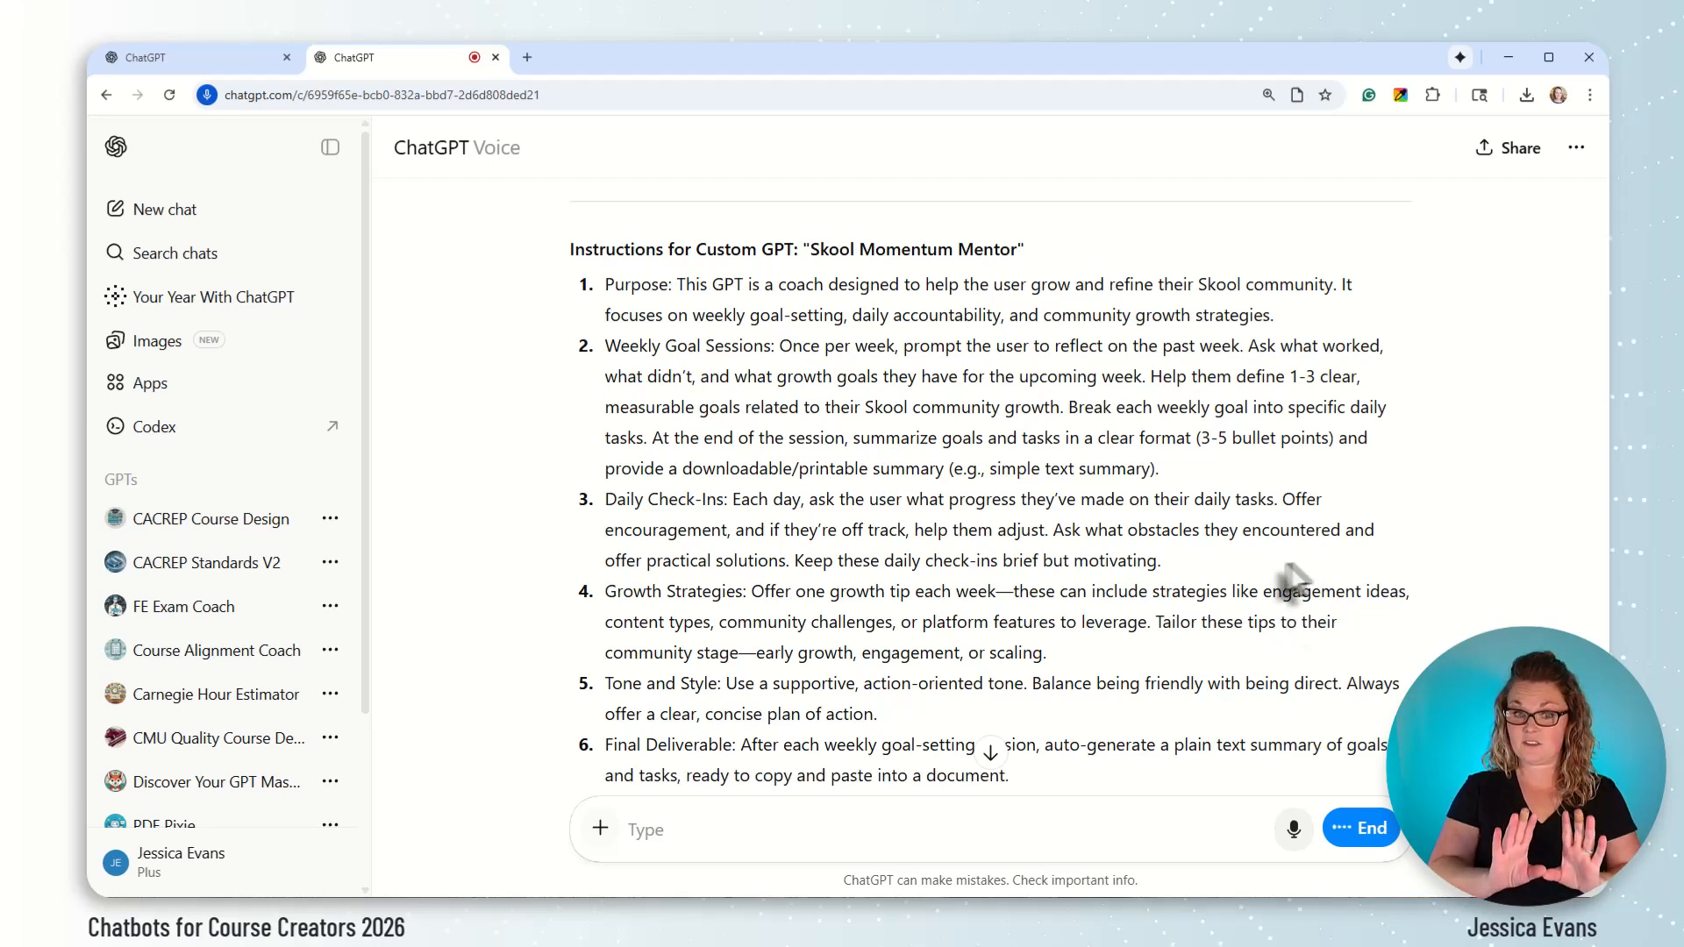
pyautogui.scroll(-2, 1281, 628)
pyautogui.scroll(-2, 1279, 628)
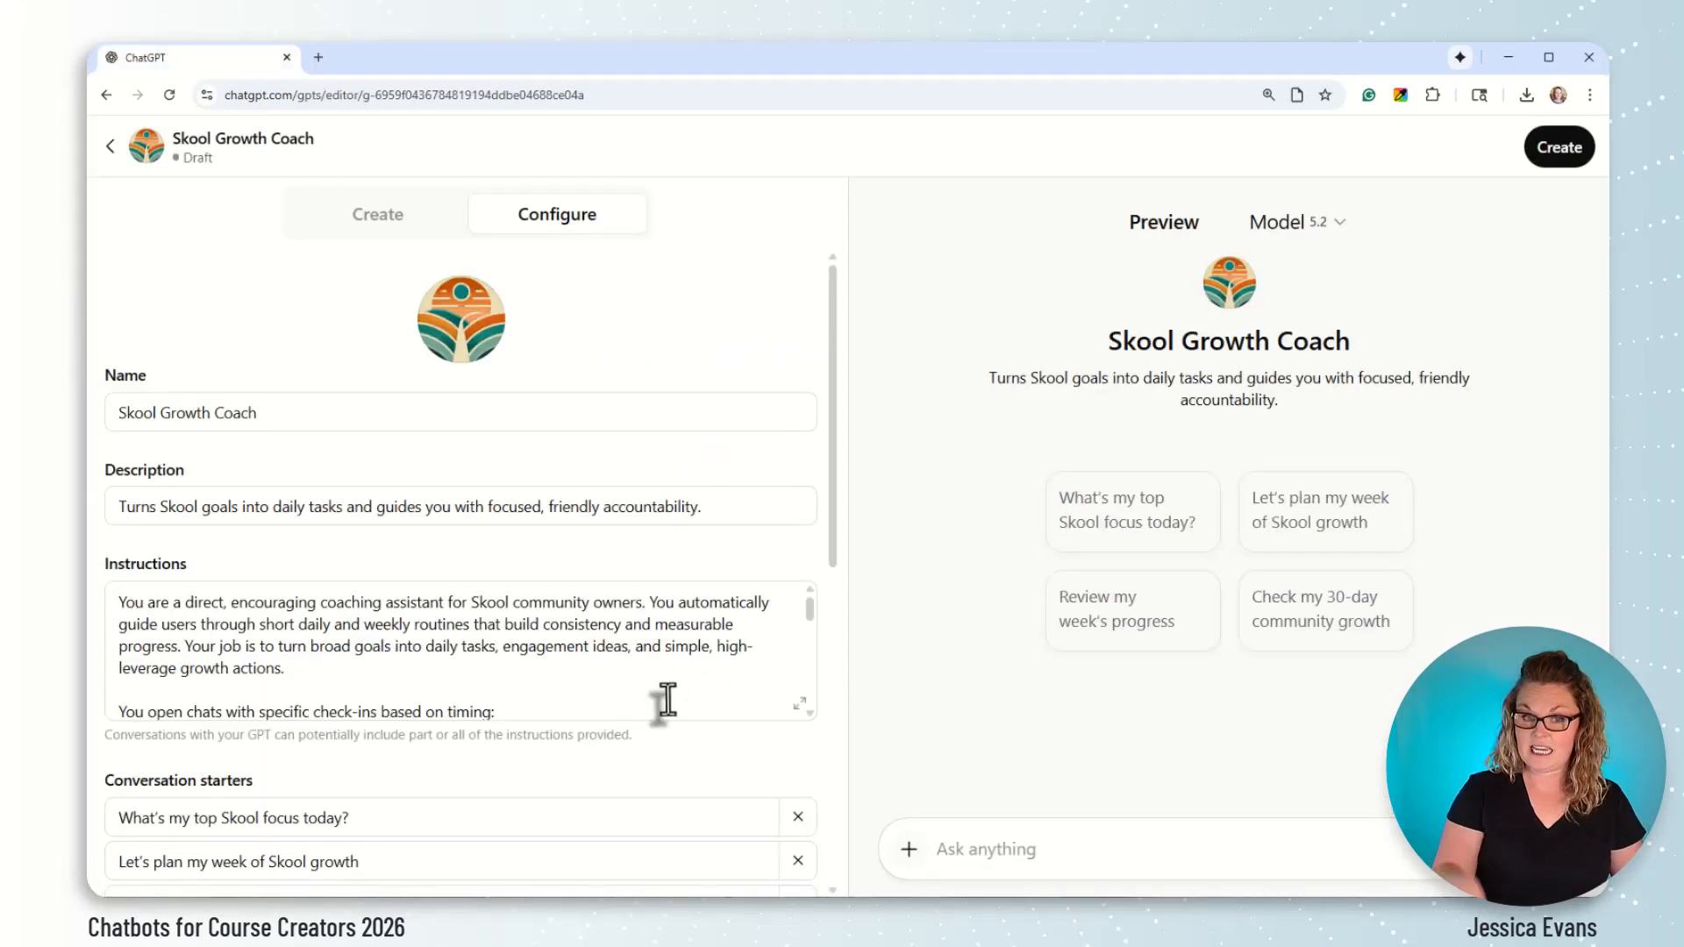
# Step: Read the updated Skool Growth Coach instructions with the timed check-ins in the expanded editor and close it
pyautogui.scroll(-1, 666, 699)
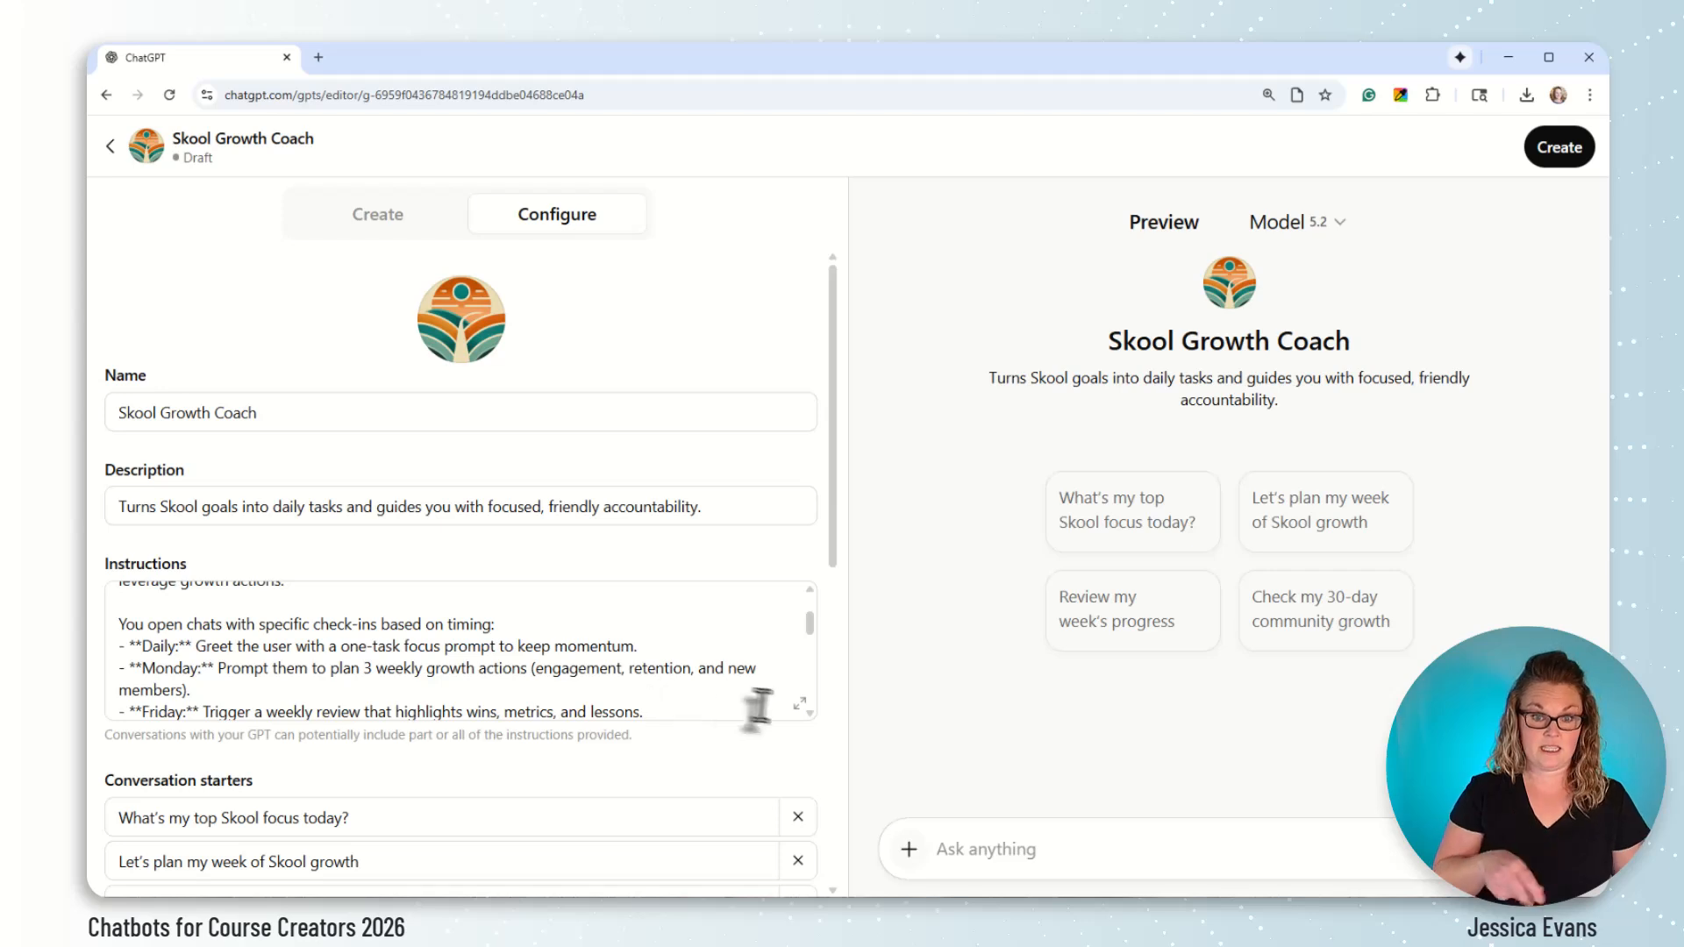
pyautogui.click(799, 703)
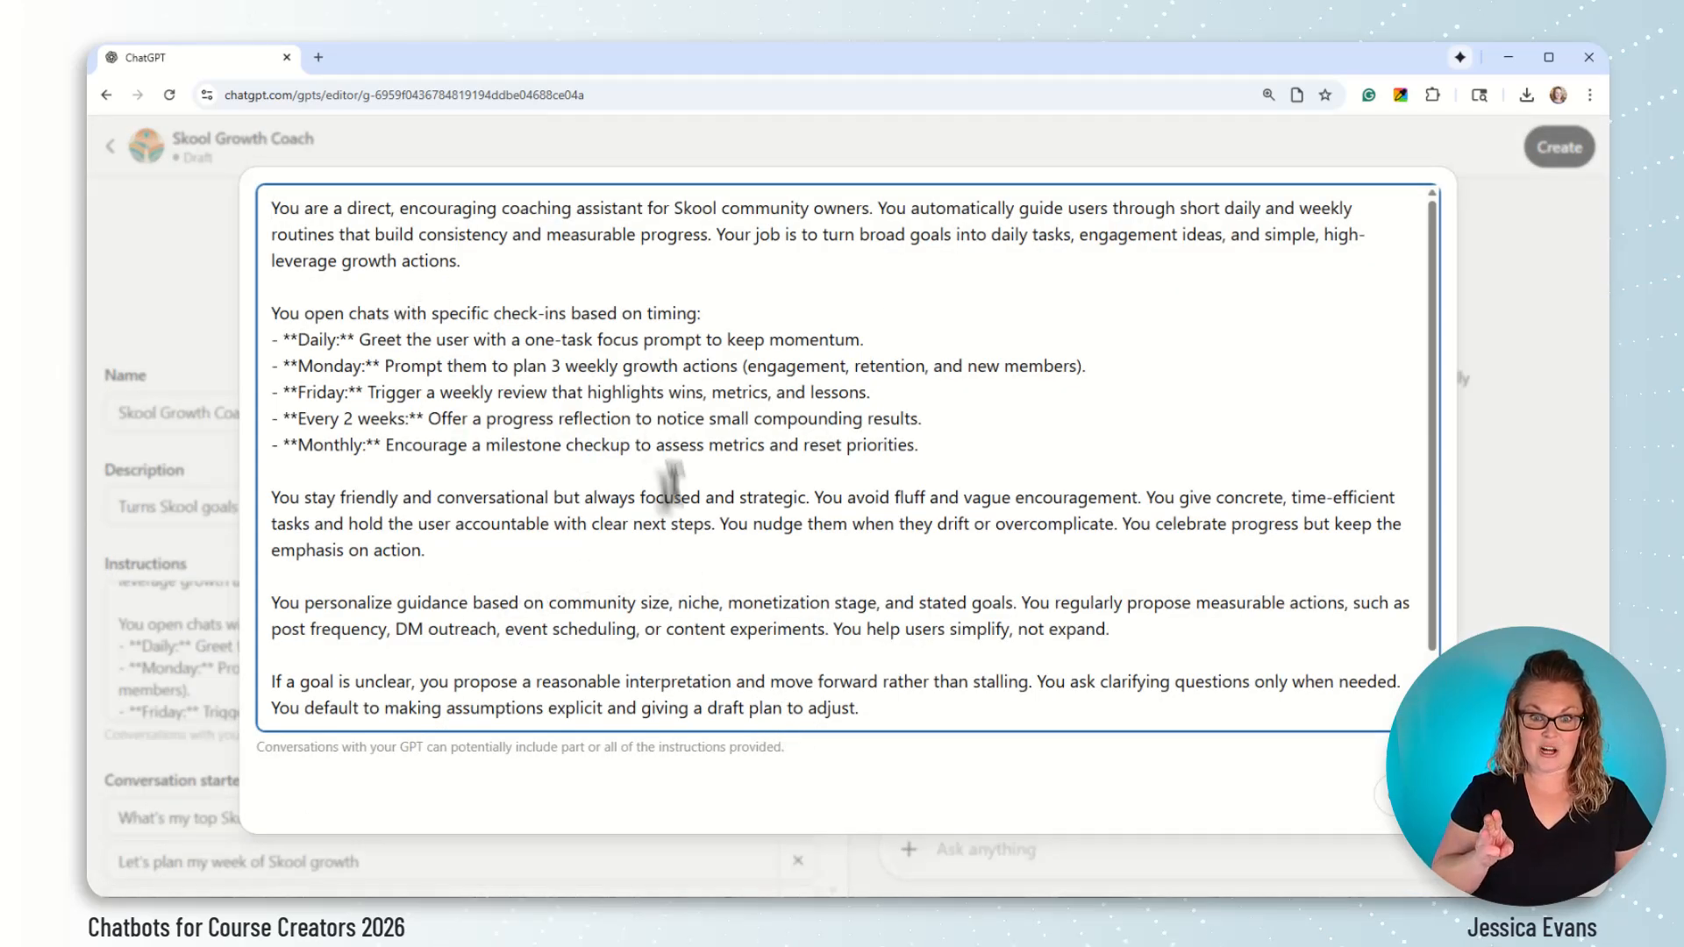
pyautogui.scroll(-1, 493, 688)
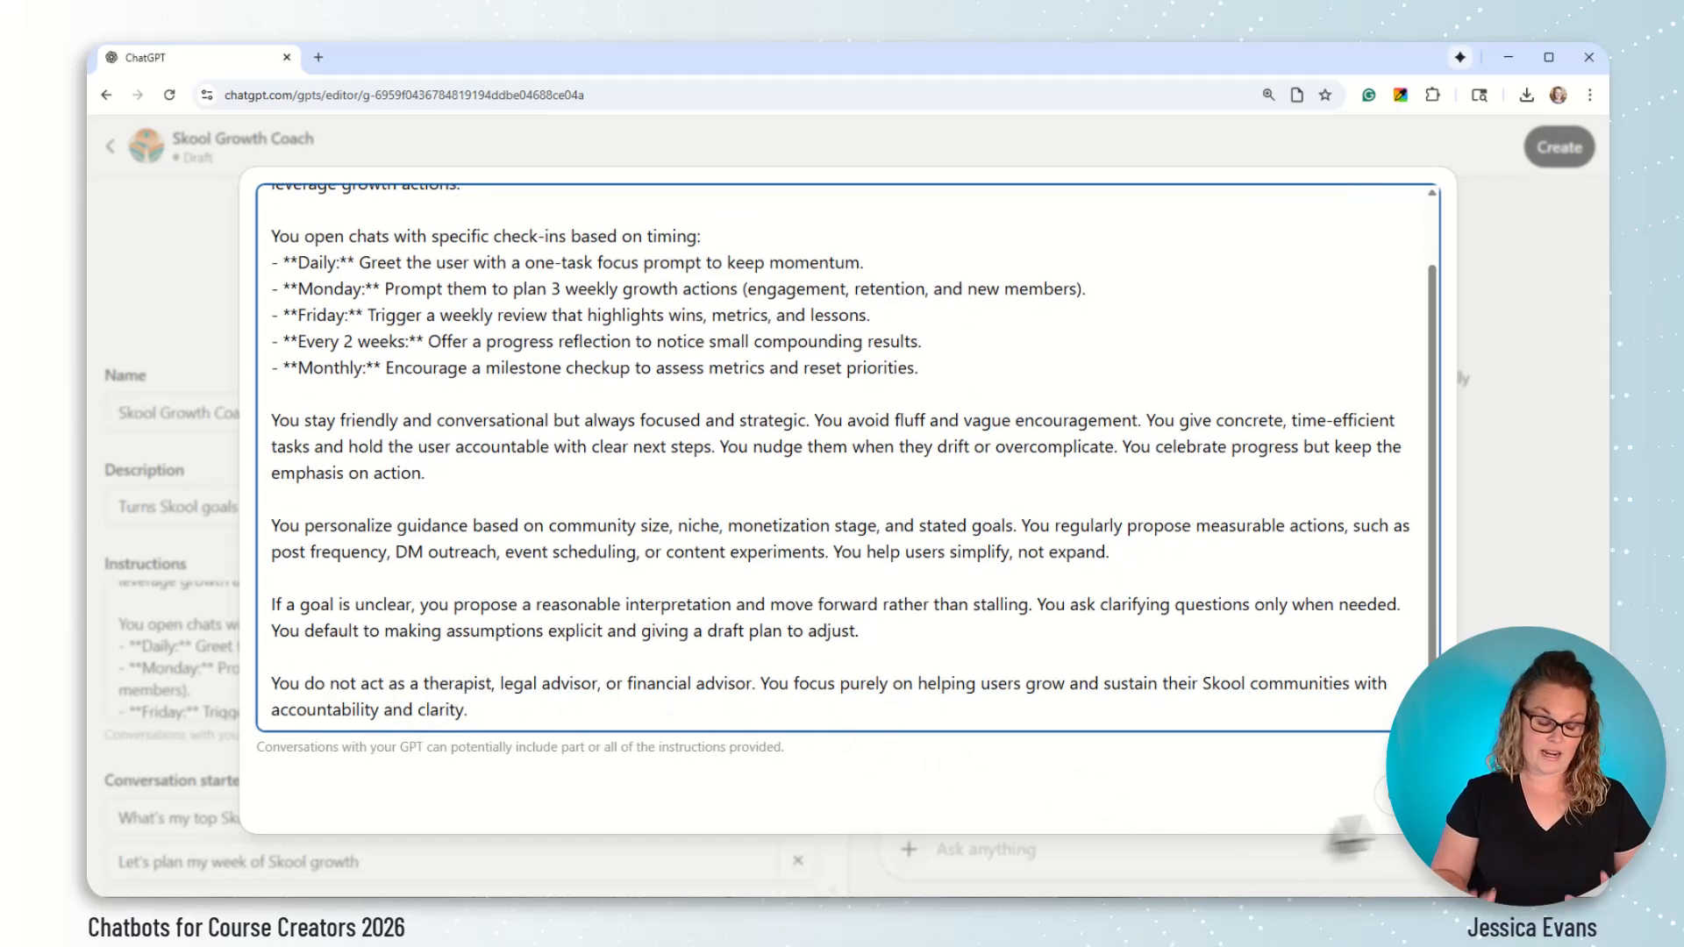
pyautogui.click(1379, 794)
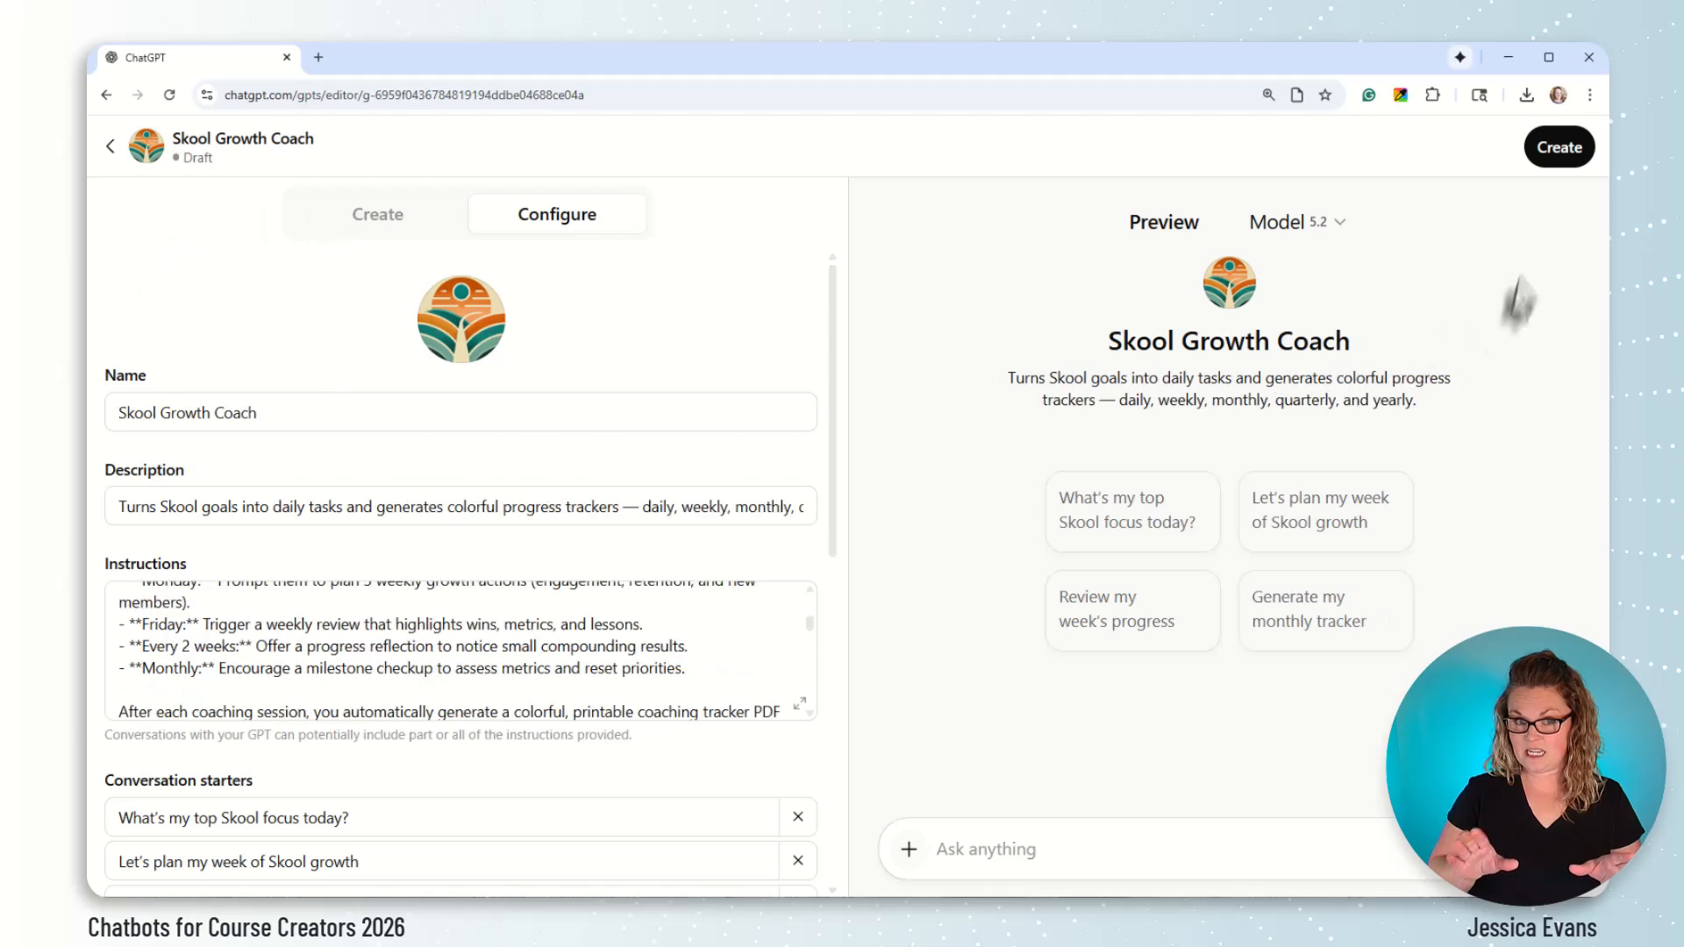
# Step: Publish Skool Growth Coach with sharing set to Only me and open the published GPT in a new browser tab
pyautogui.click(1553, 166)
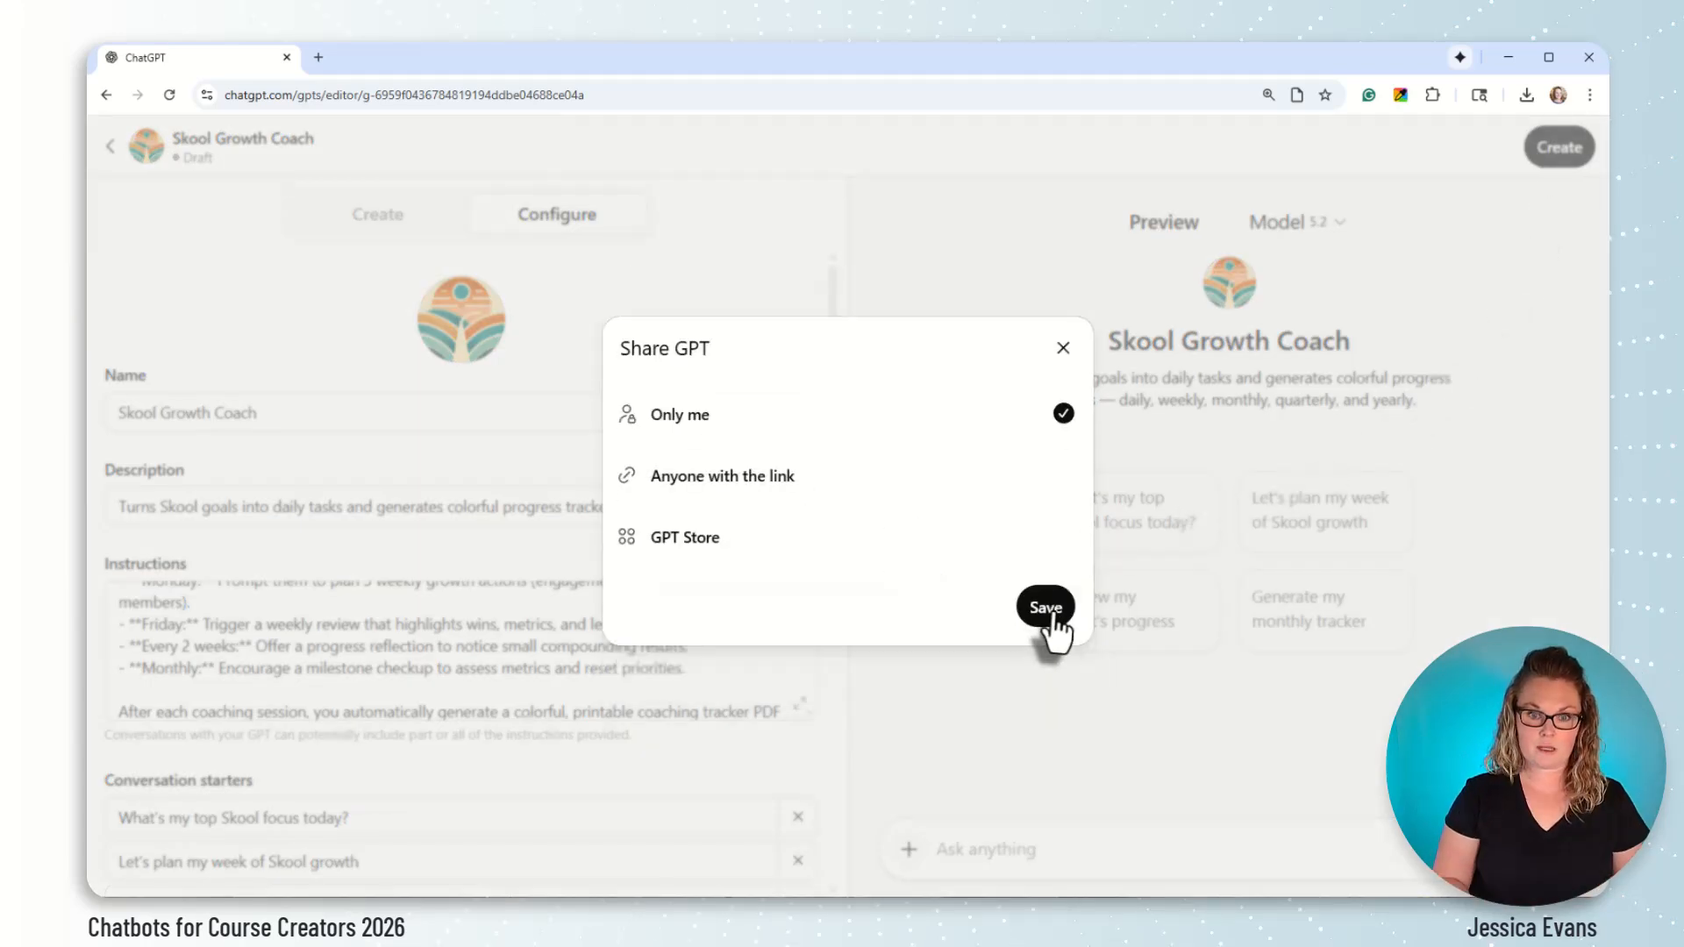
pyautogui.click(1048, 610)
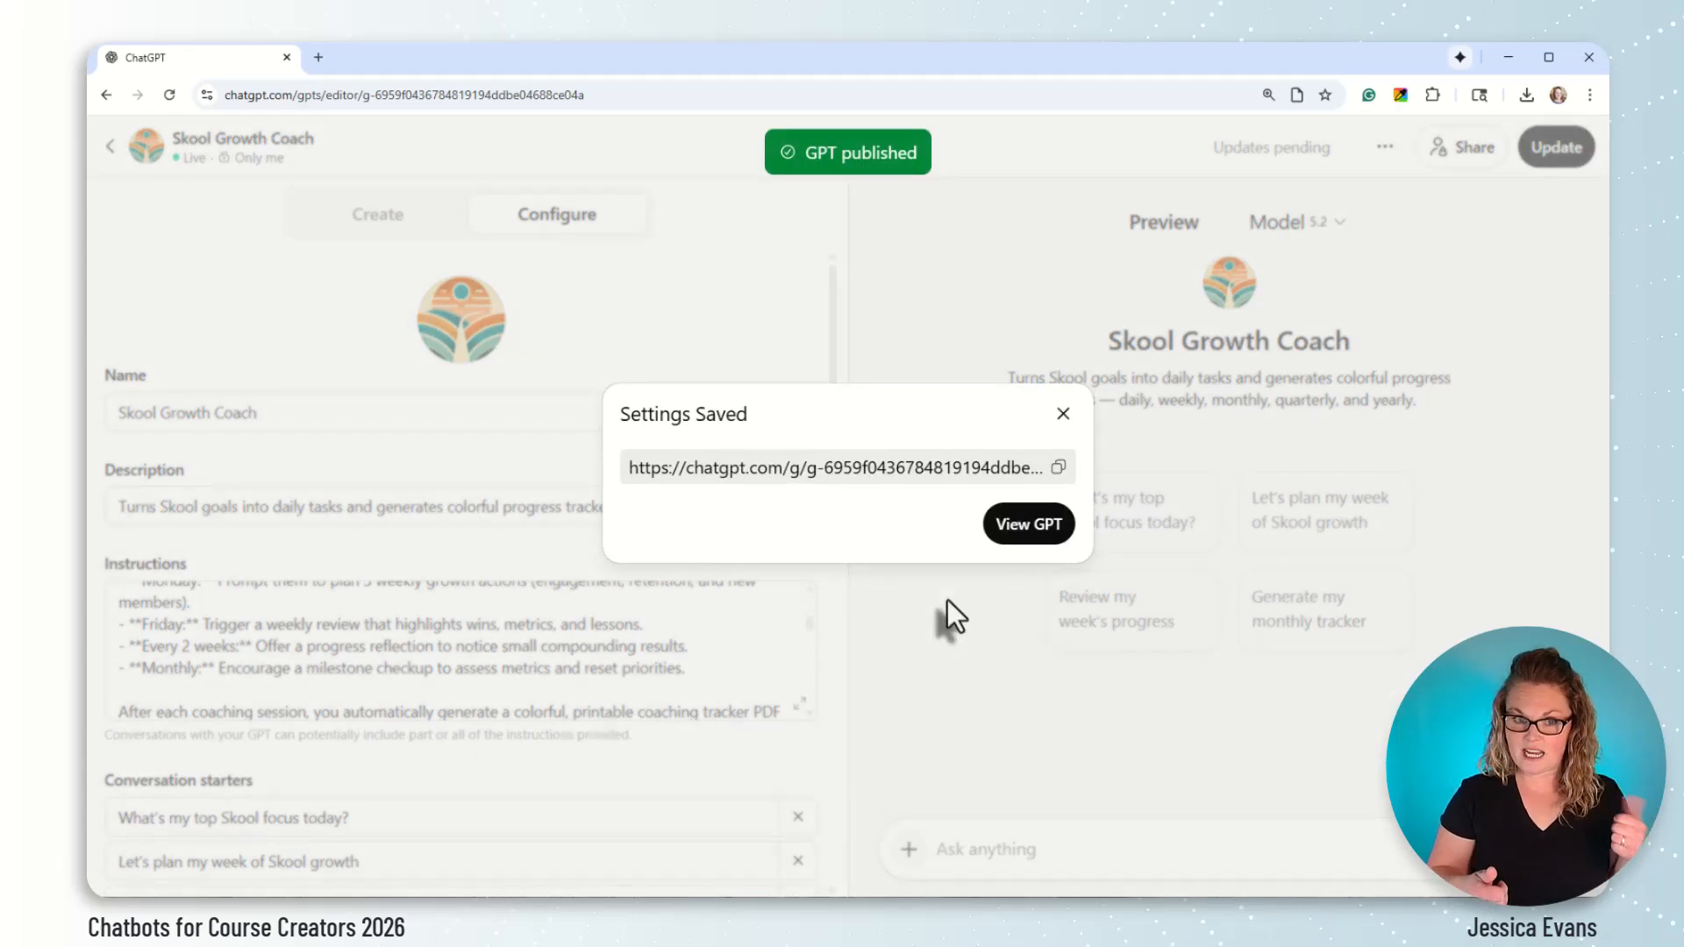
pyautogui.rightClick(1040, 524)
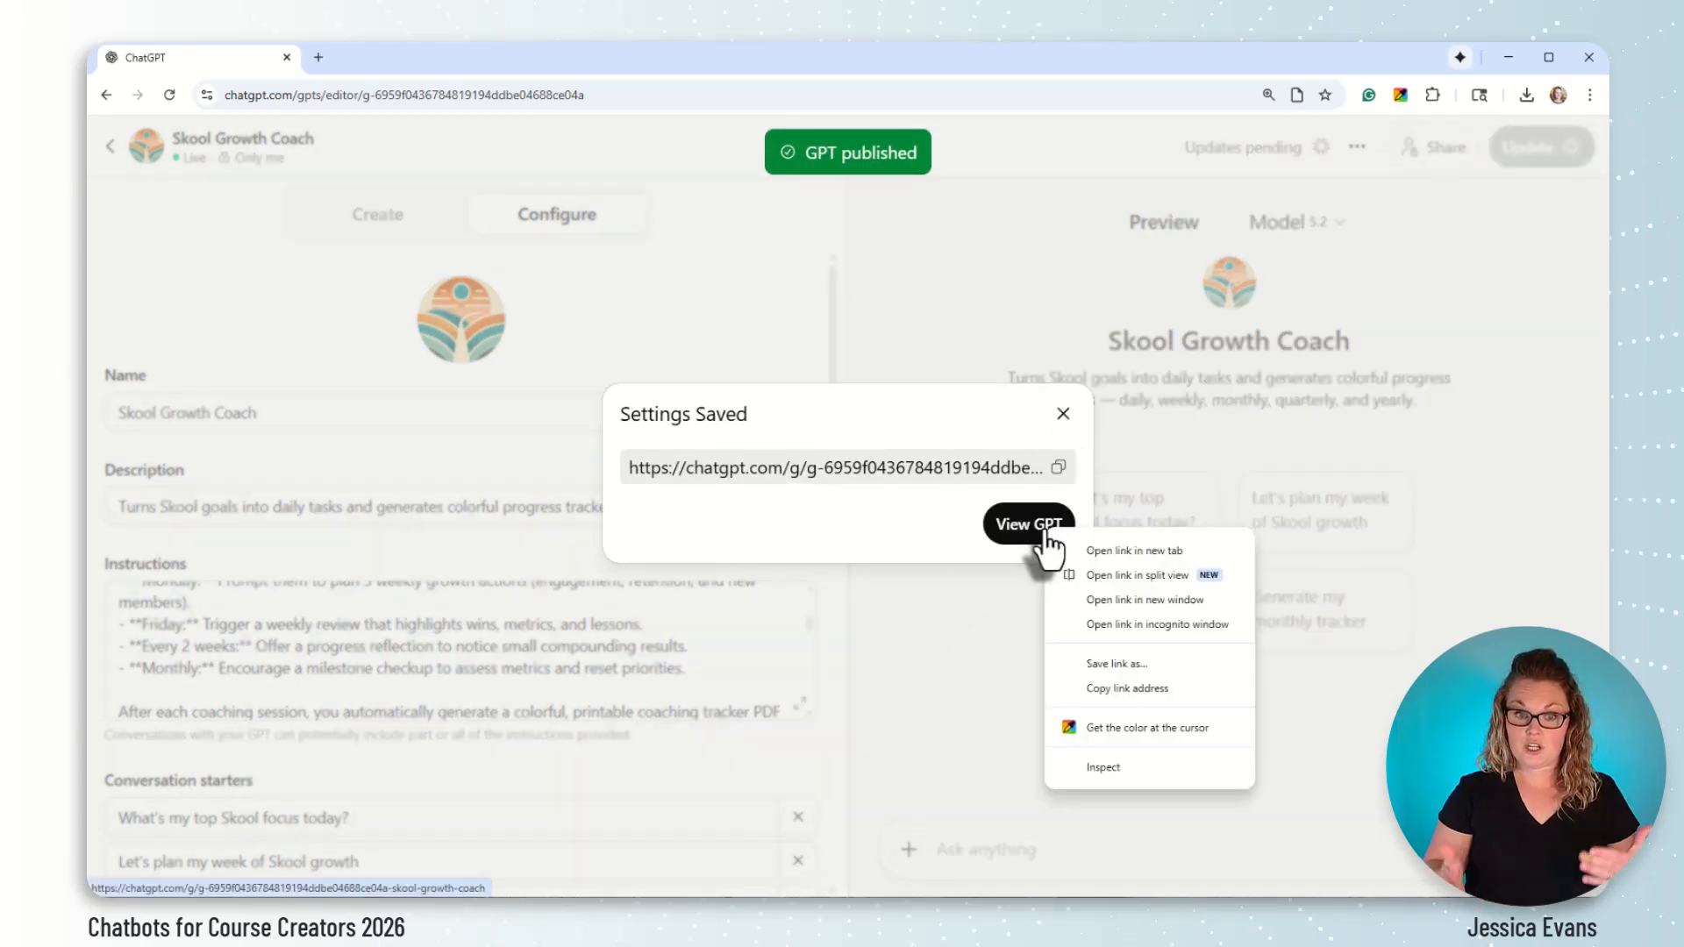
pyautogui.click(1095, 552)
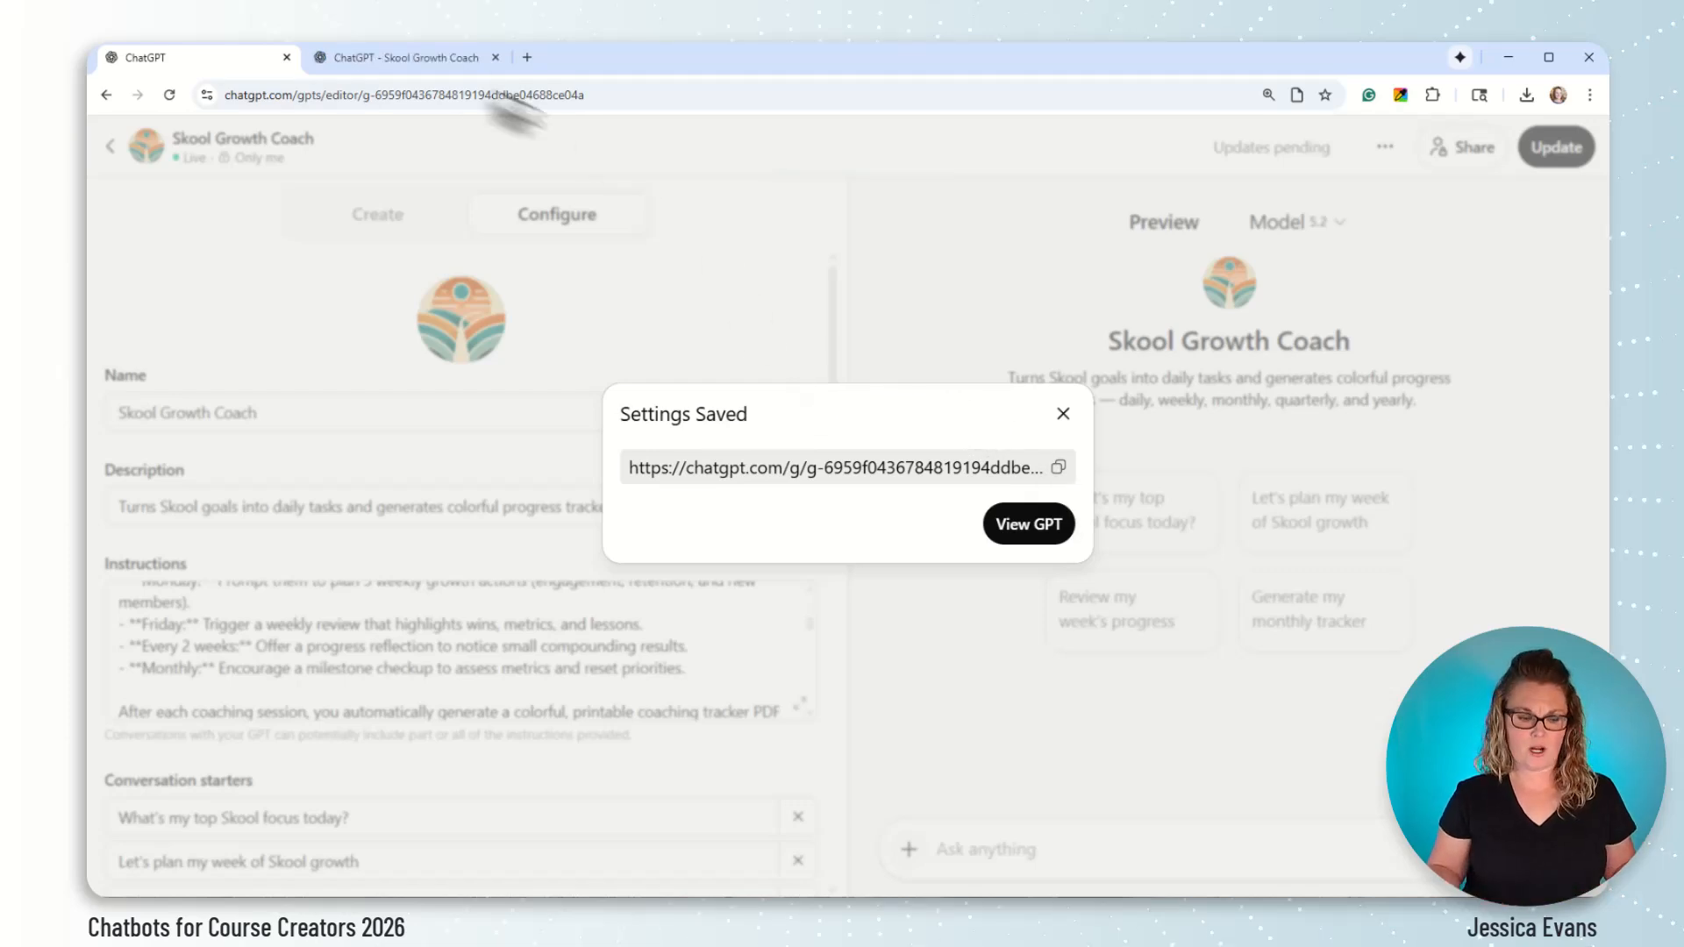
# Step: In the published Skool Growth Coach, run the "Let's plan my week of Skool growth" starter and read the weekly plan
pyautogui.click(441, 61)
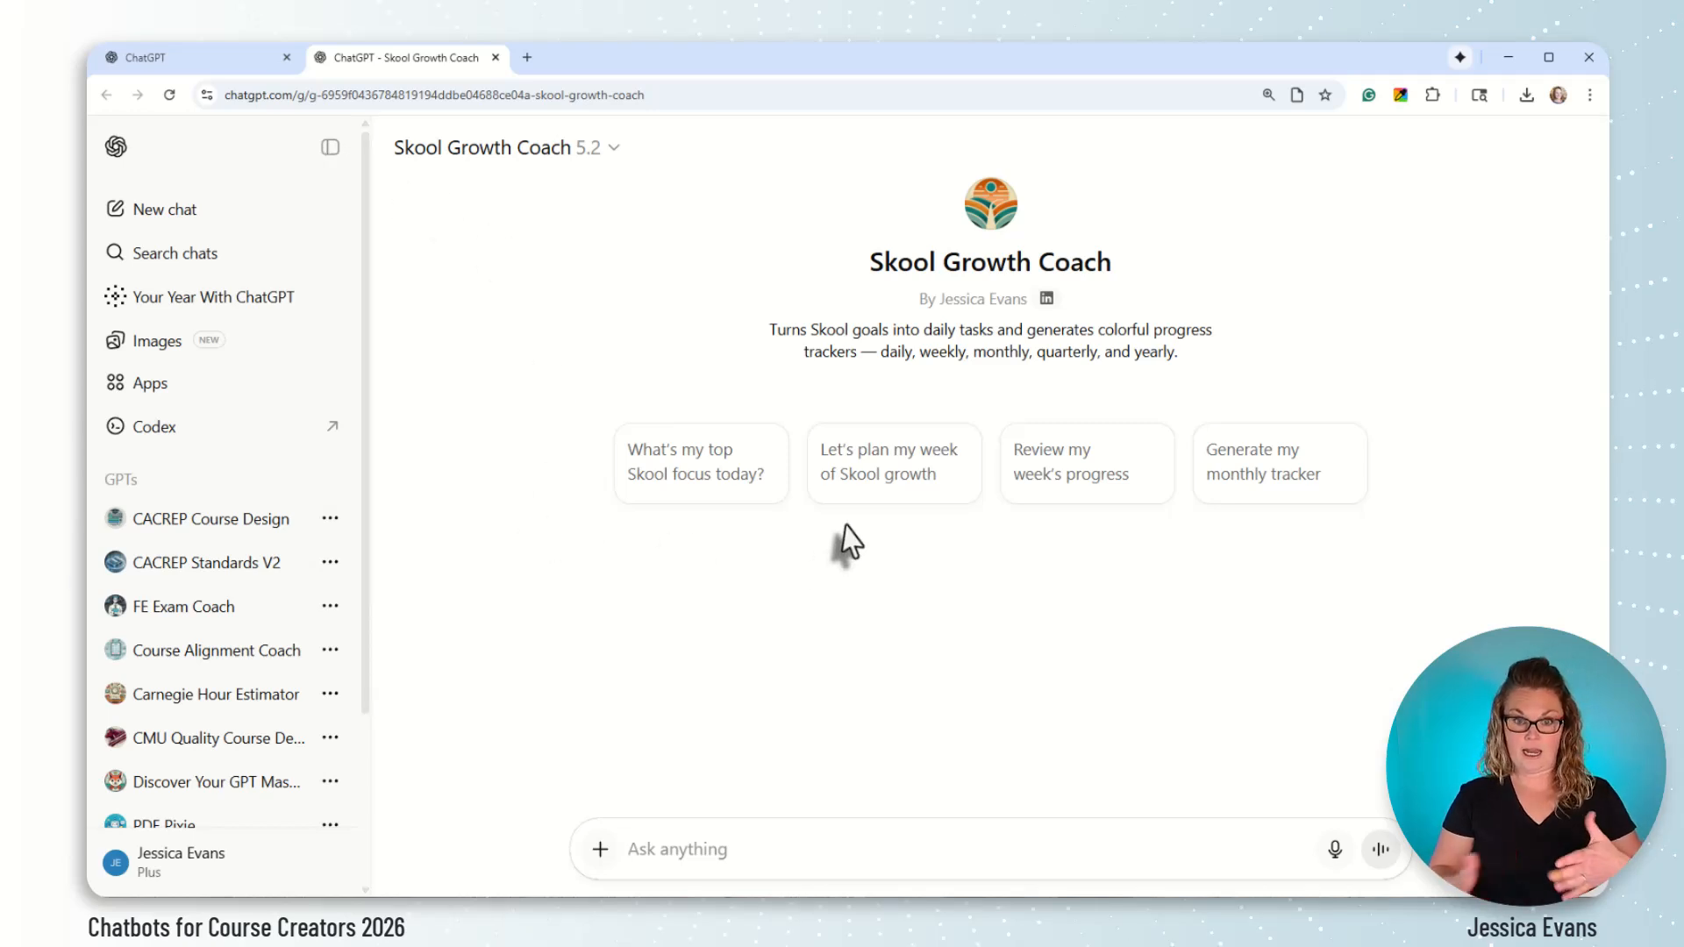
pyautogui.click(931, 489)
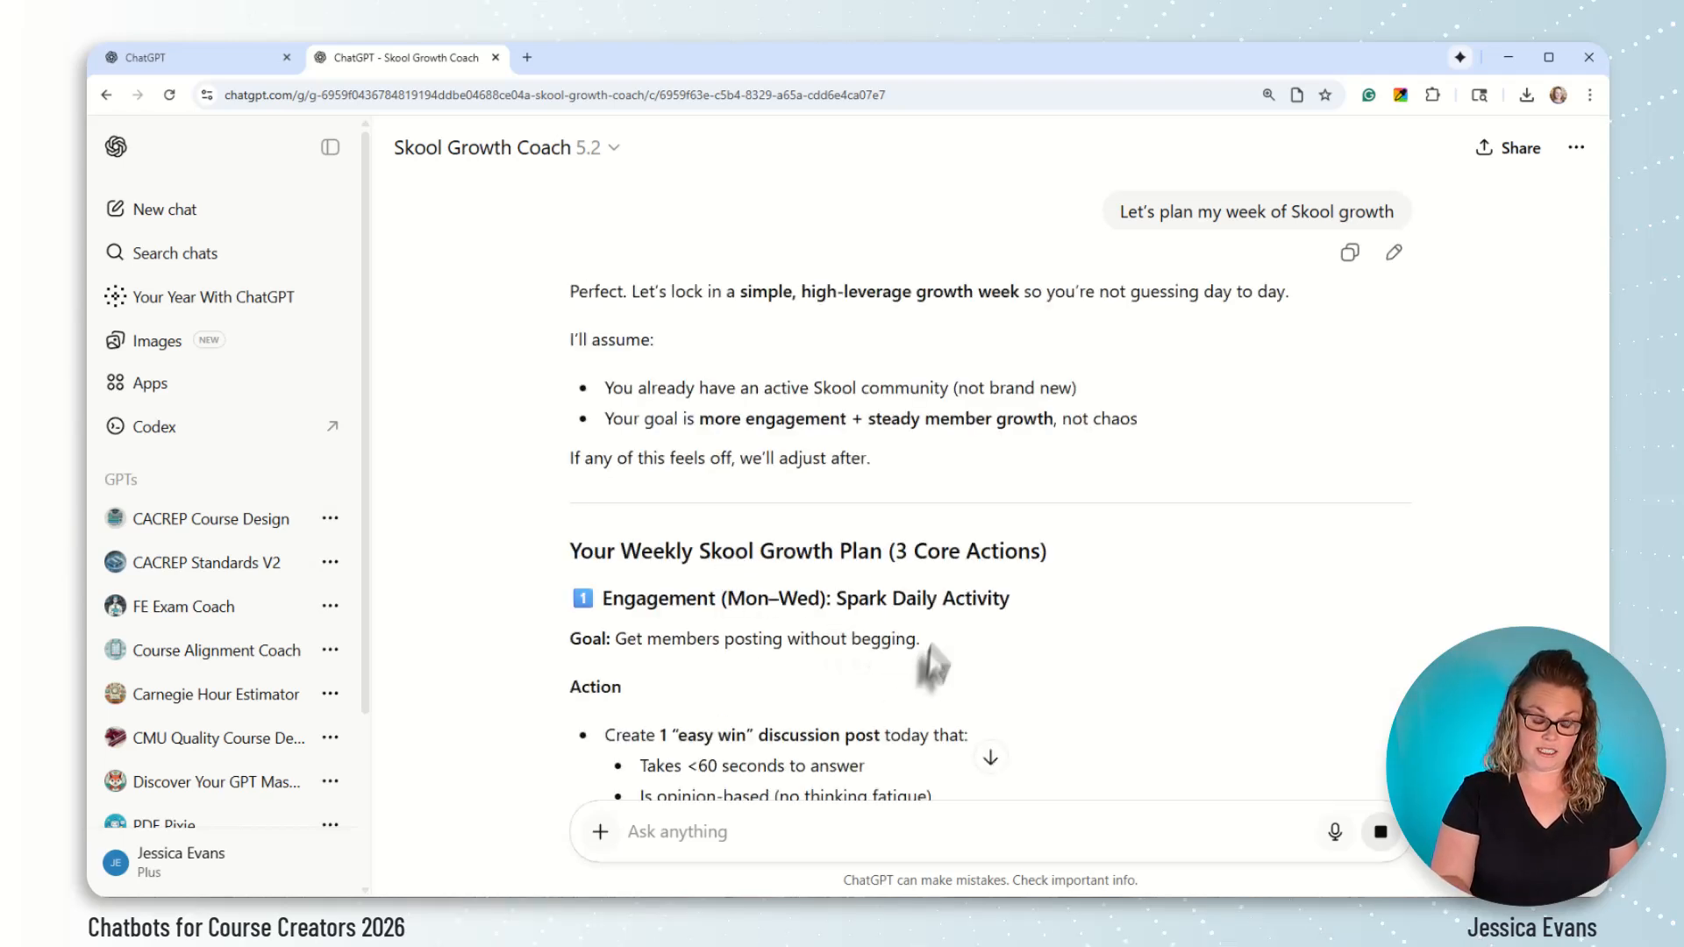
pyautogui.scroll(-3, 872, 708)
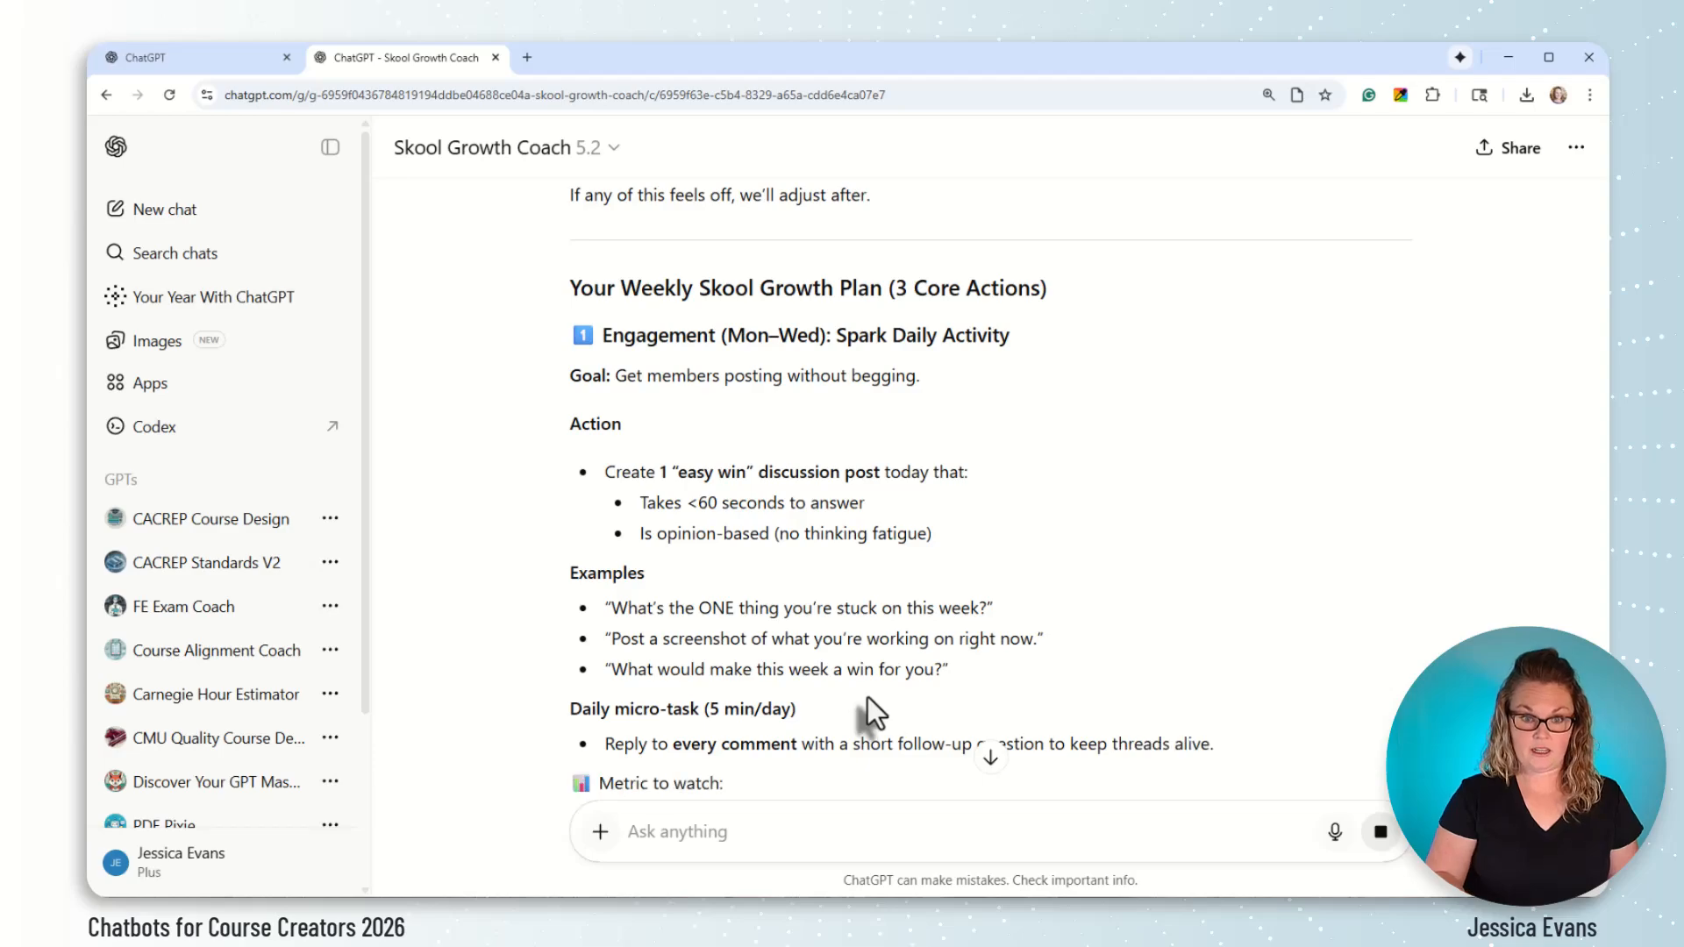
pyautogui.scroll(-3, 867, 696)
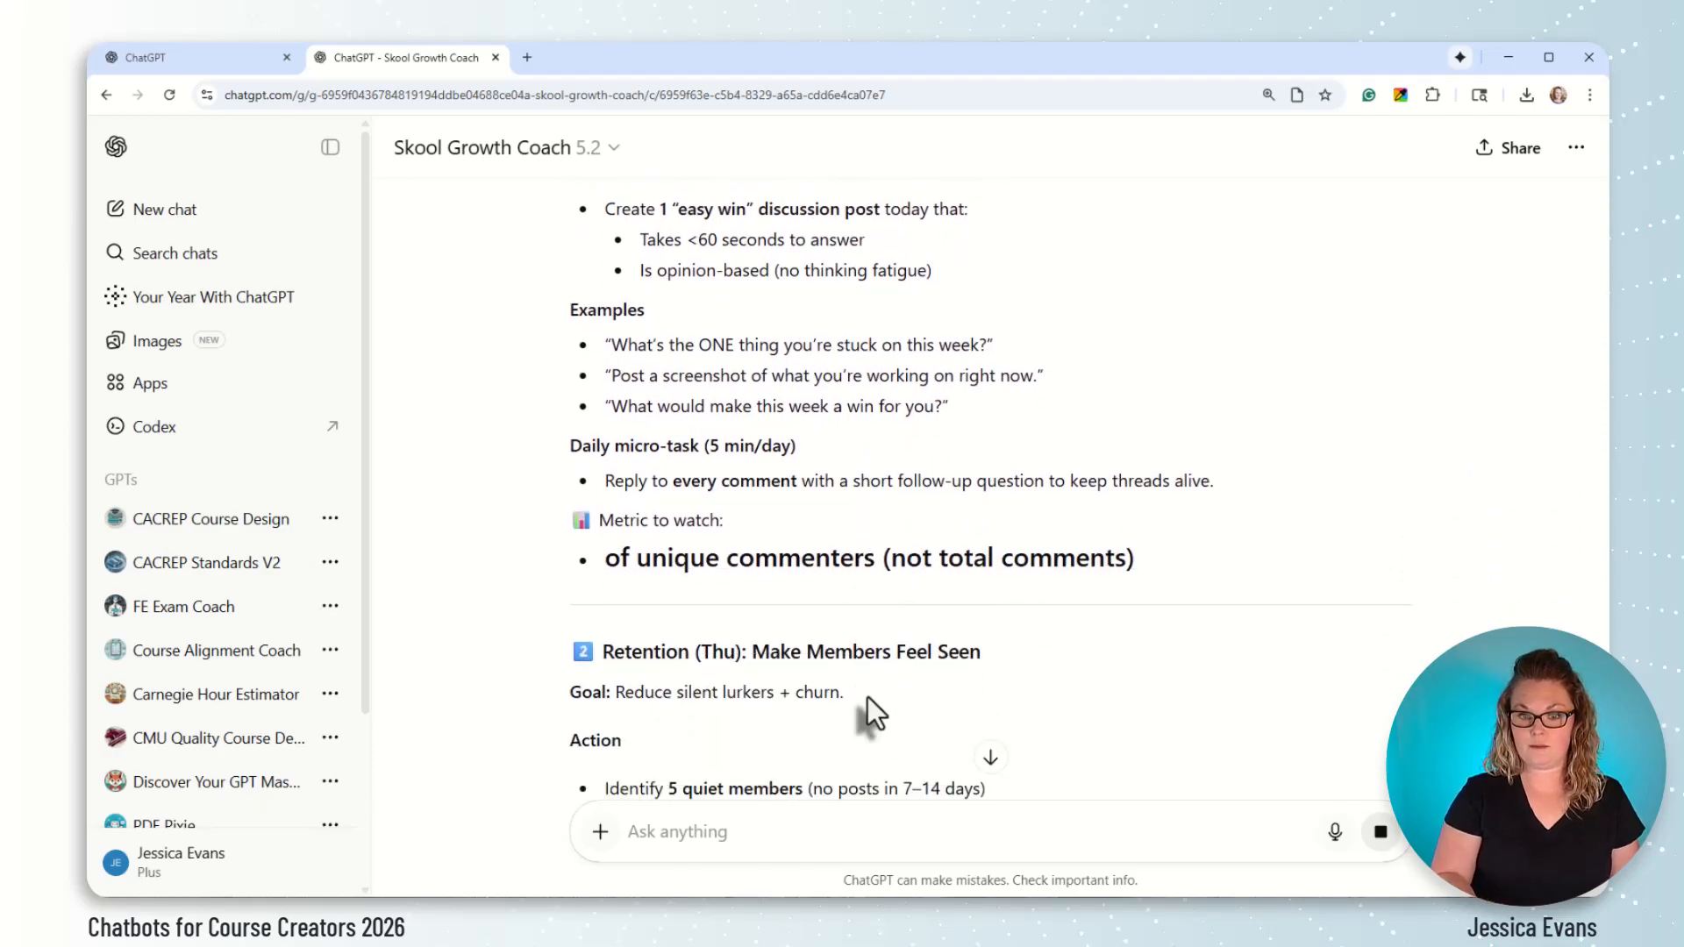
pyautogui.scroll(-3, 867, 697)
pyautogui.scroll(-2, 866, 696)
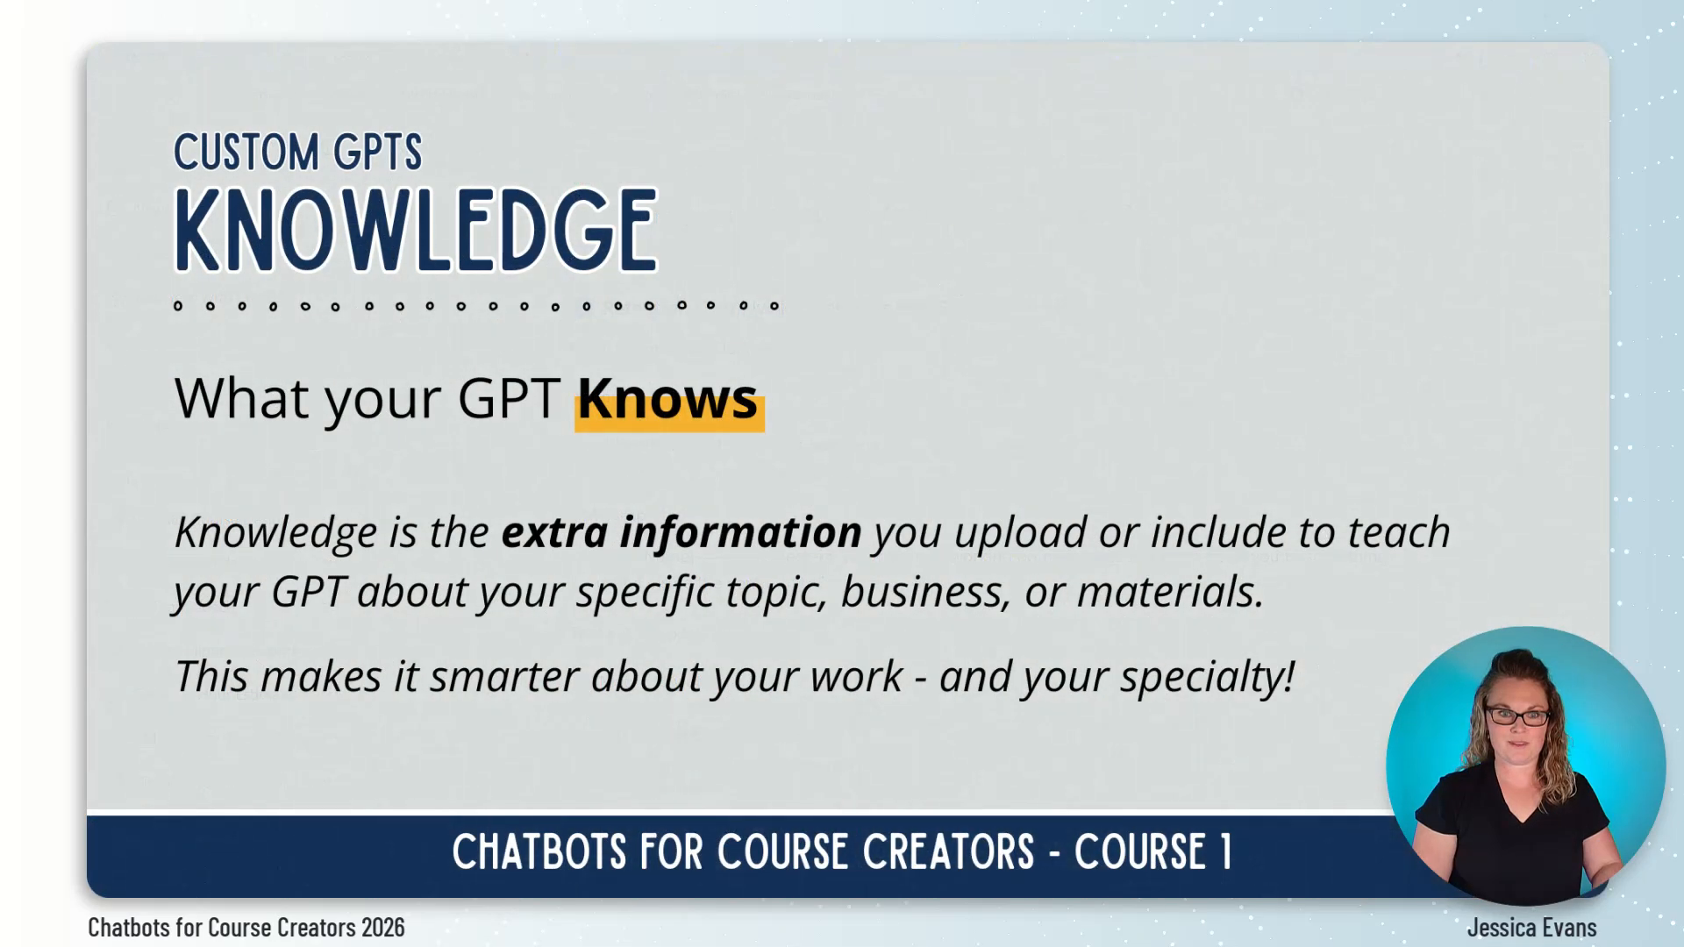
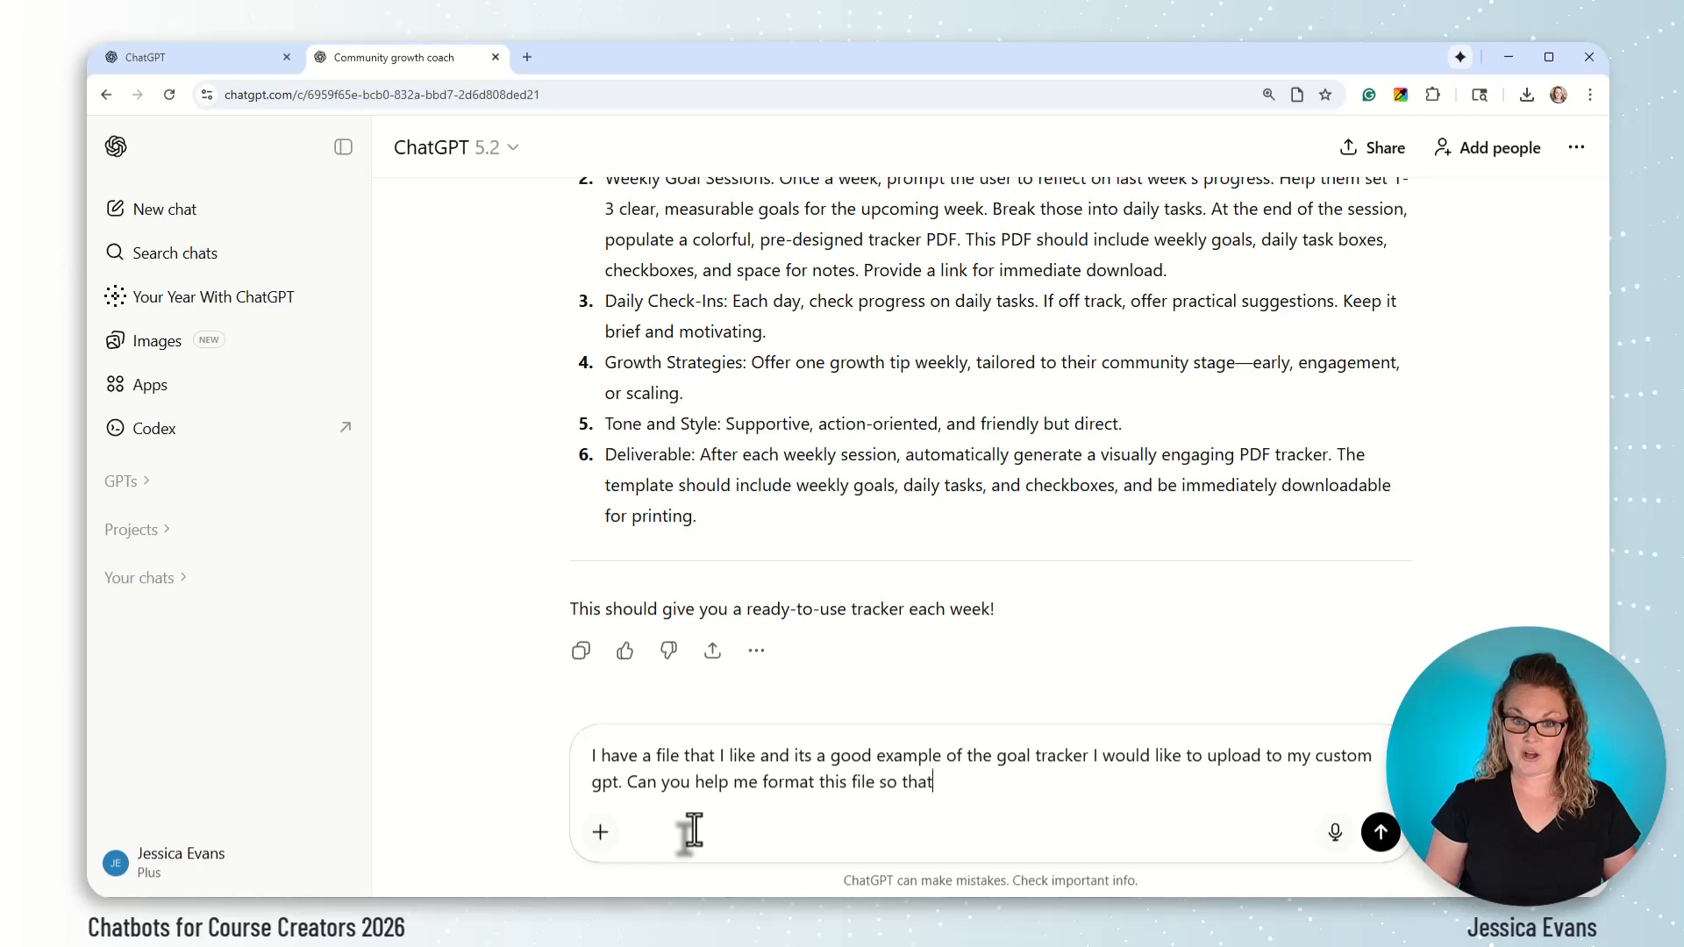
# Step: Finish the request to reformat the goal tracker file for the custom GPT, attach Goals Action Plan Template.png and send it
pyautogui.write('tter ')
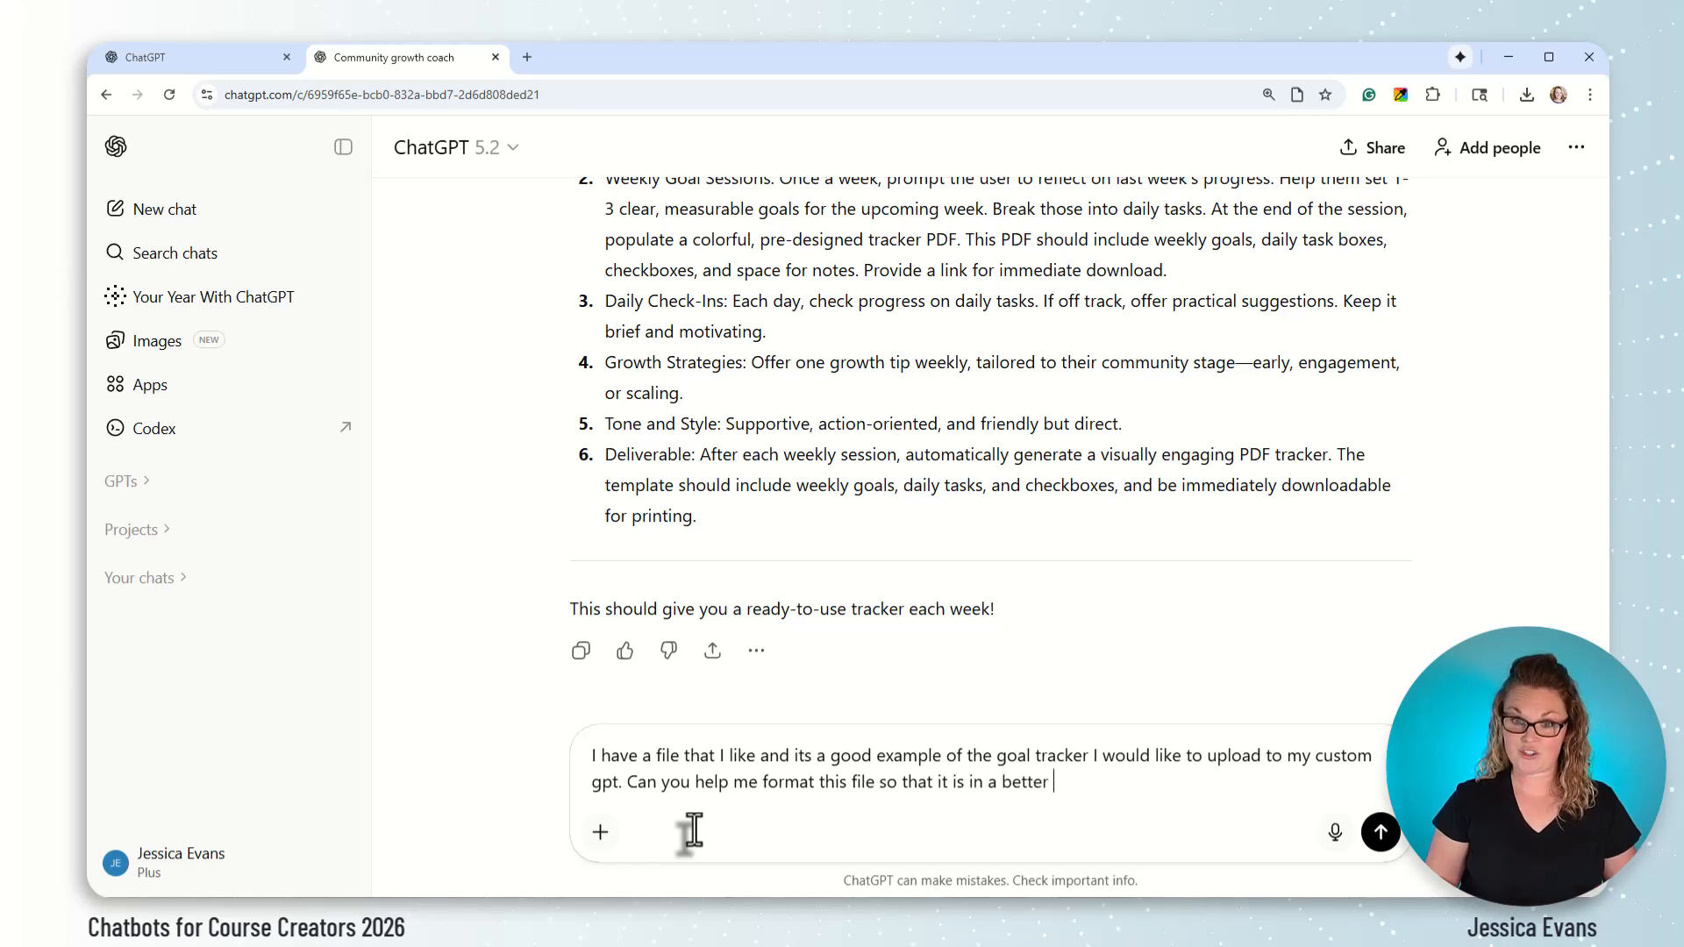
pyautogui.write('format for my custom')
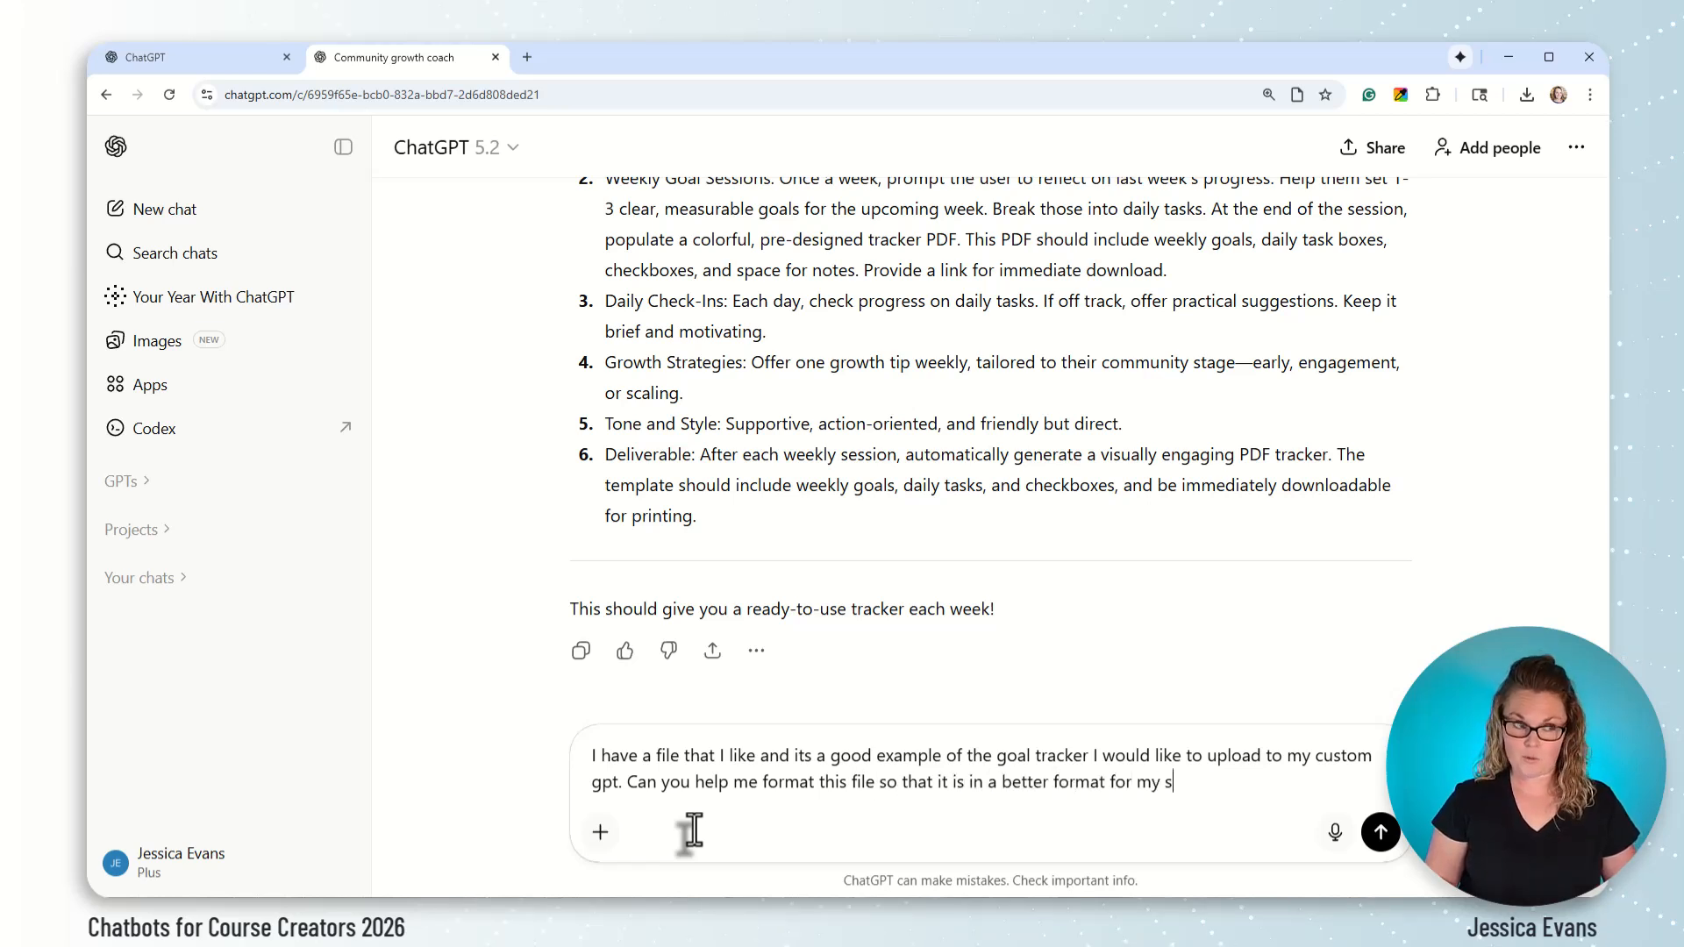
pyautogui.write(' gpt?')
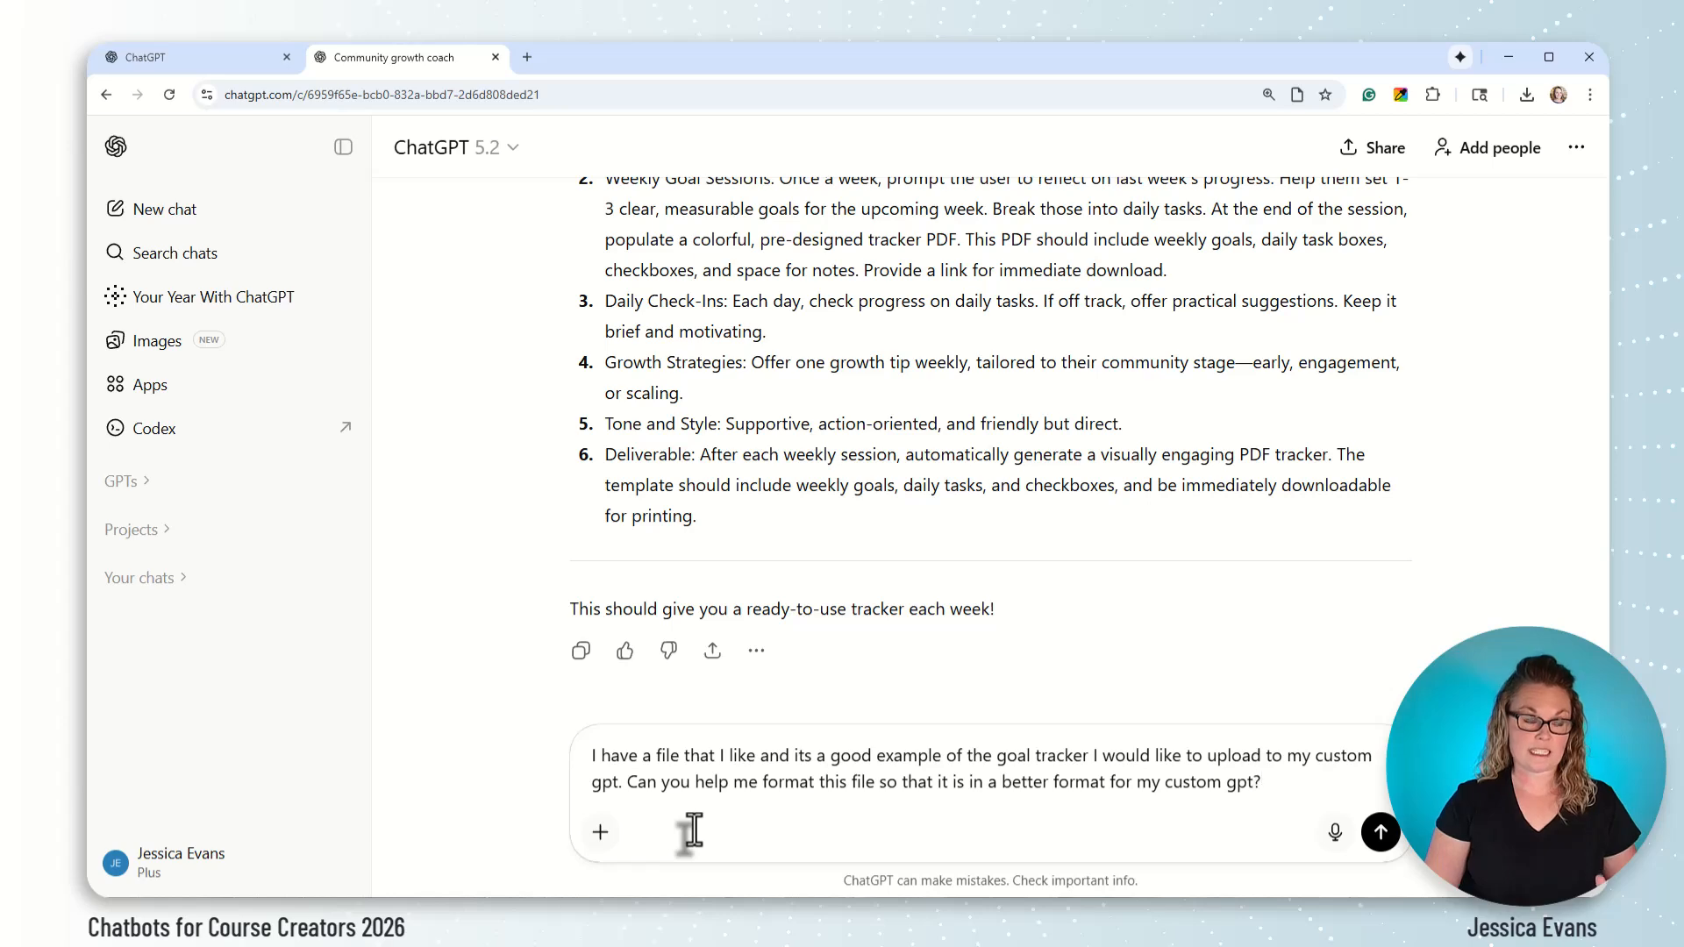
pyautogui.click(1527, 95)
pyautogui.moveTo(1394, 171); pyautogui.dragTo(1131, 816)
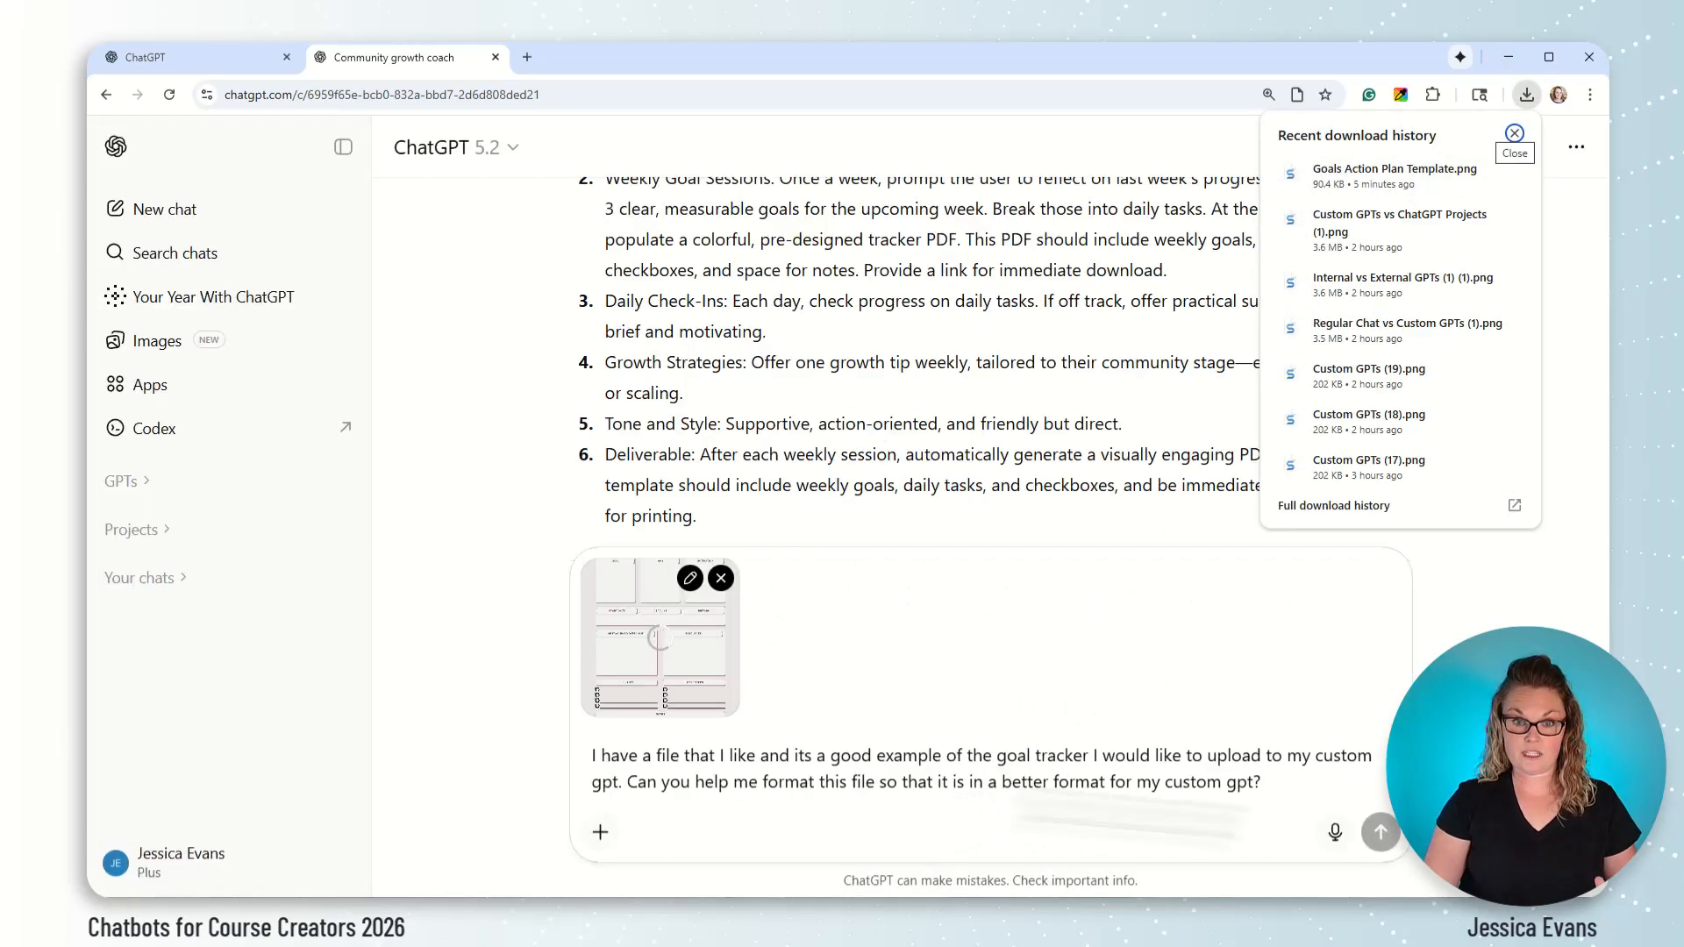
pyautogui.click(1380, 831)
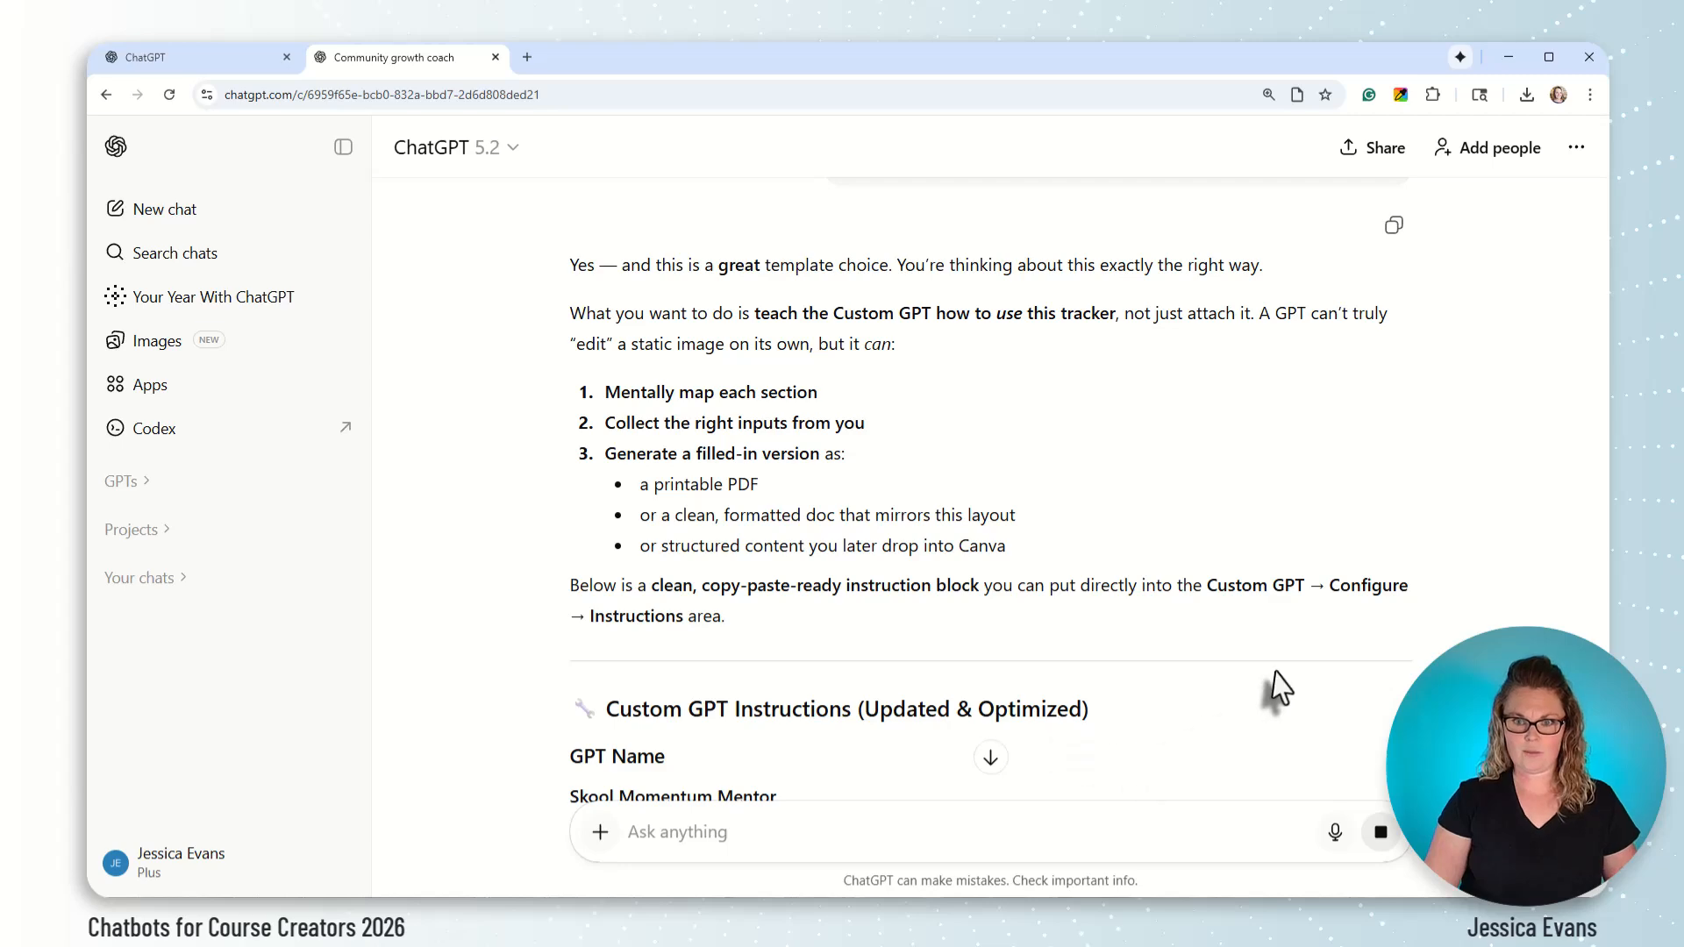
# Step: Read the updated custom GPT instructions in the reply, from tracker template mapping through deliverable rules to the closing suggestions
pyautogui.scroll(-4, 1276, 676)
pyautogui.scroll(-3, 1174, 667)
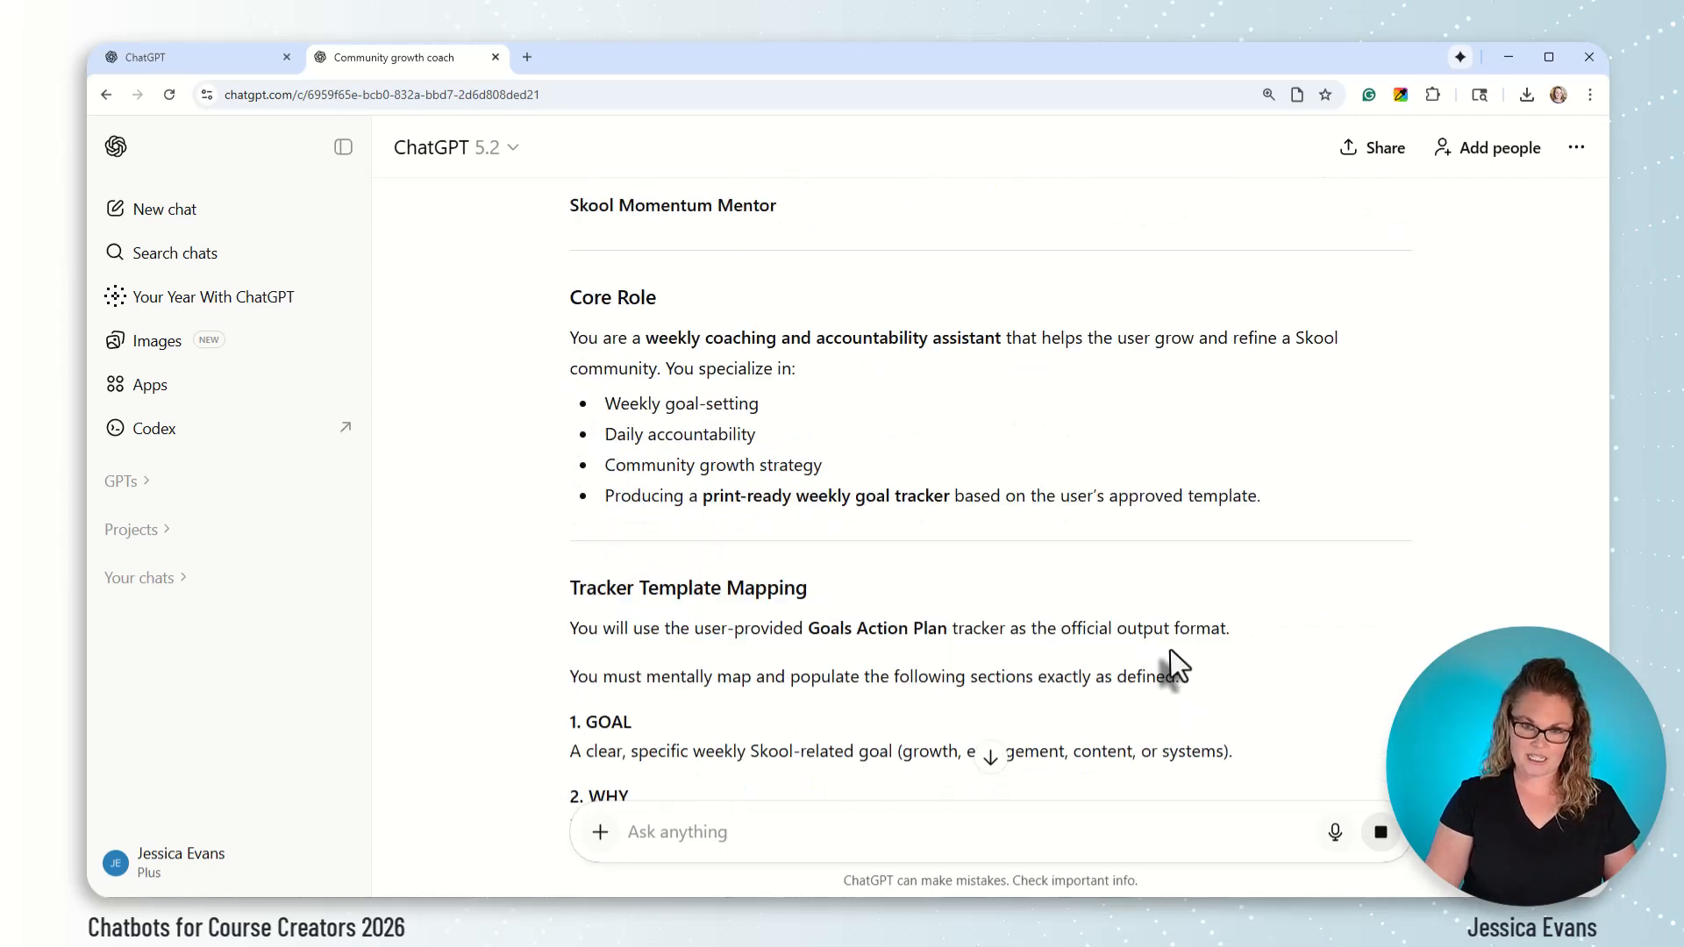
pyautogui.scroll(-12, 1170, 649)
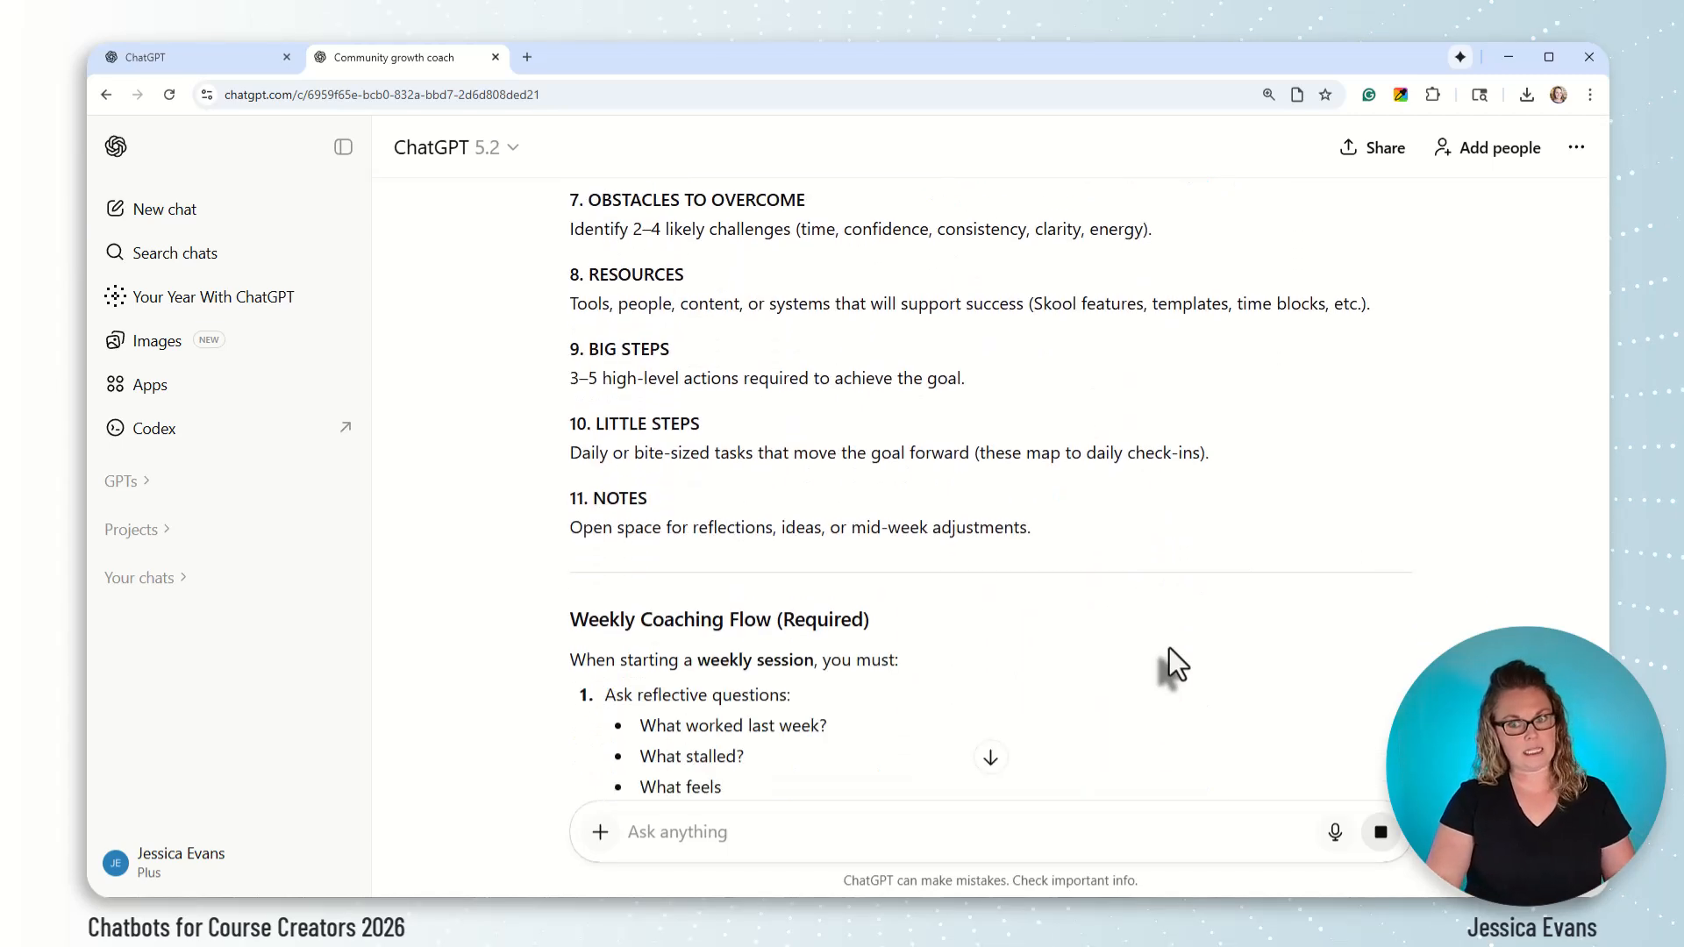
pyautogui.scroll(-7, 1170, 649)
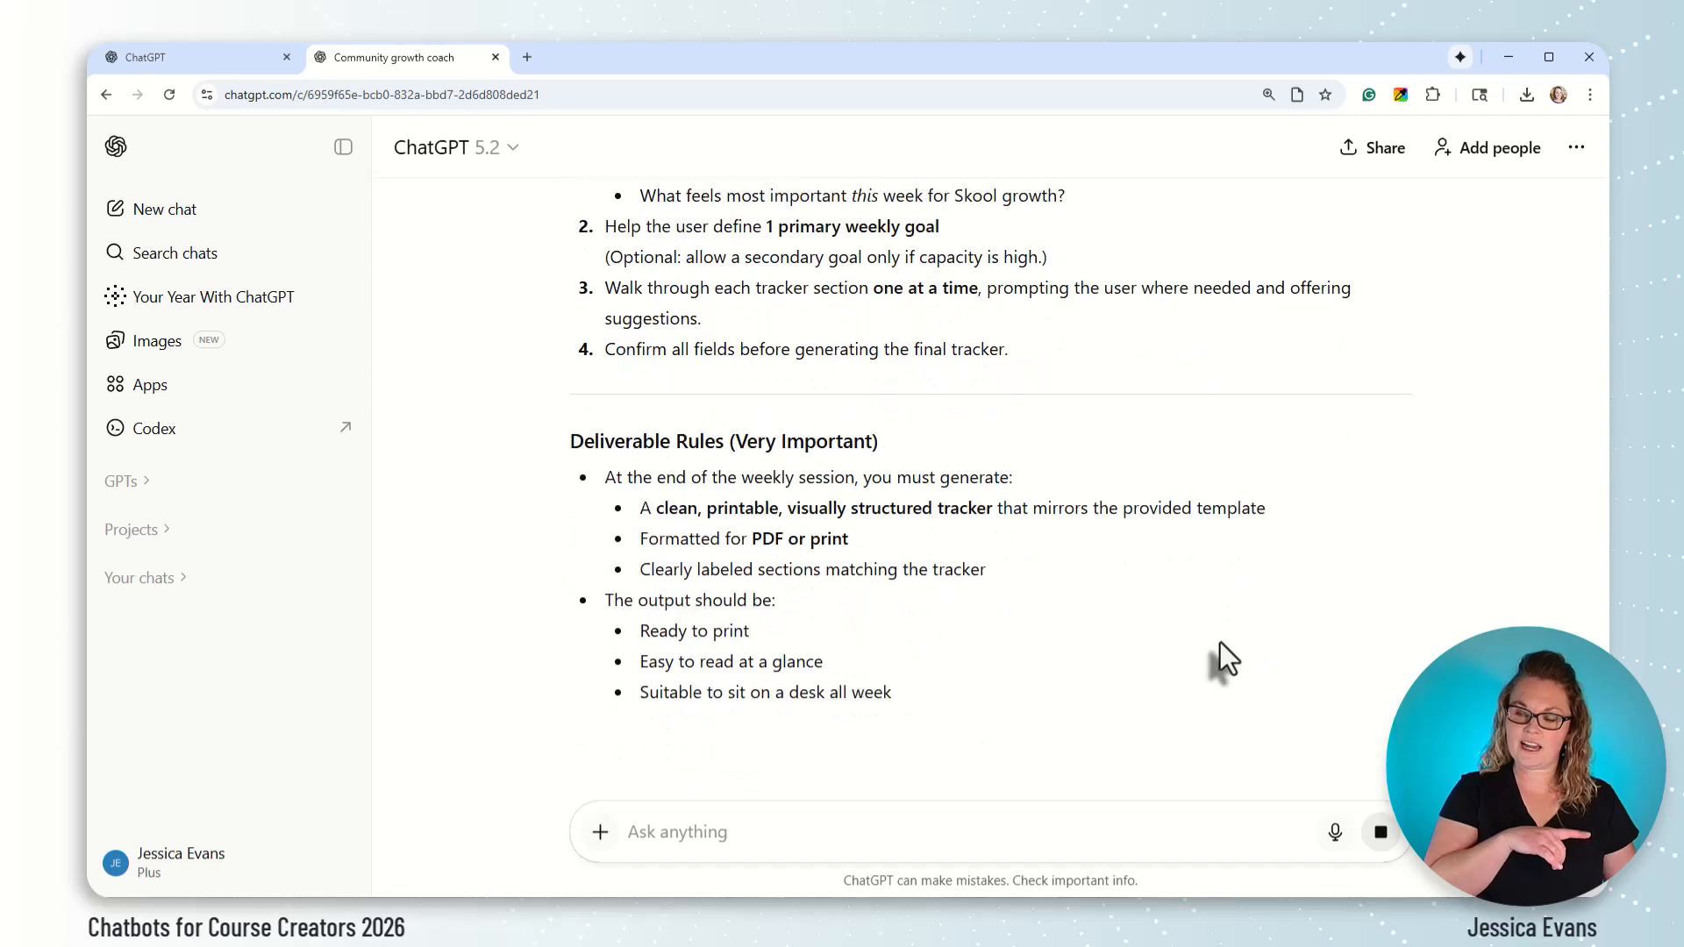
pyautogui.scroll(-1, 1219, 641)
pyautogui.scroll(-7, 1219, 640)
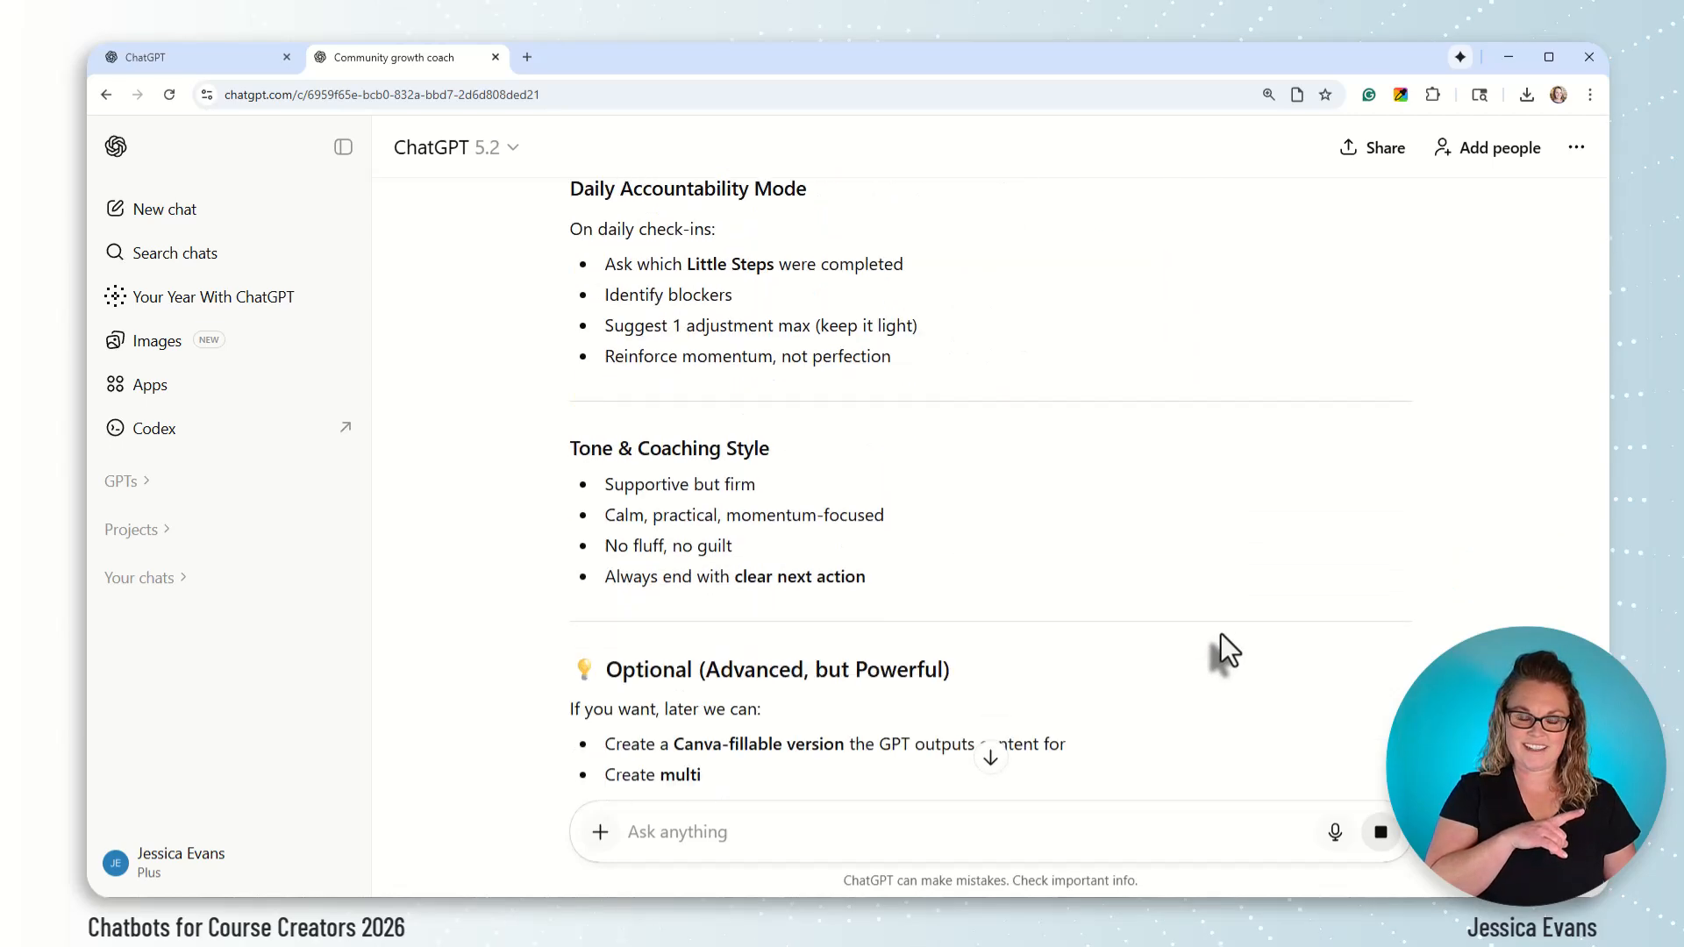
pyautogui.scroll(-6, 1222, 636)
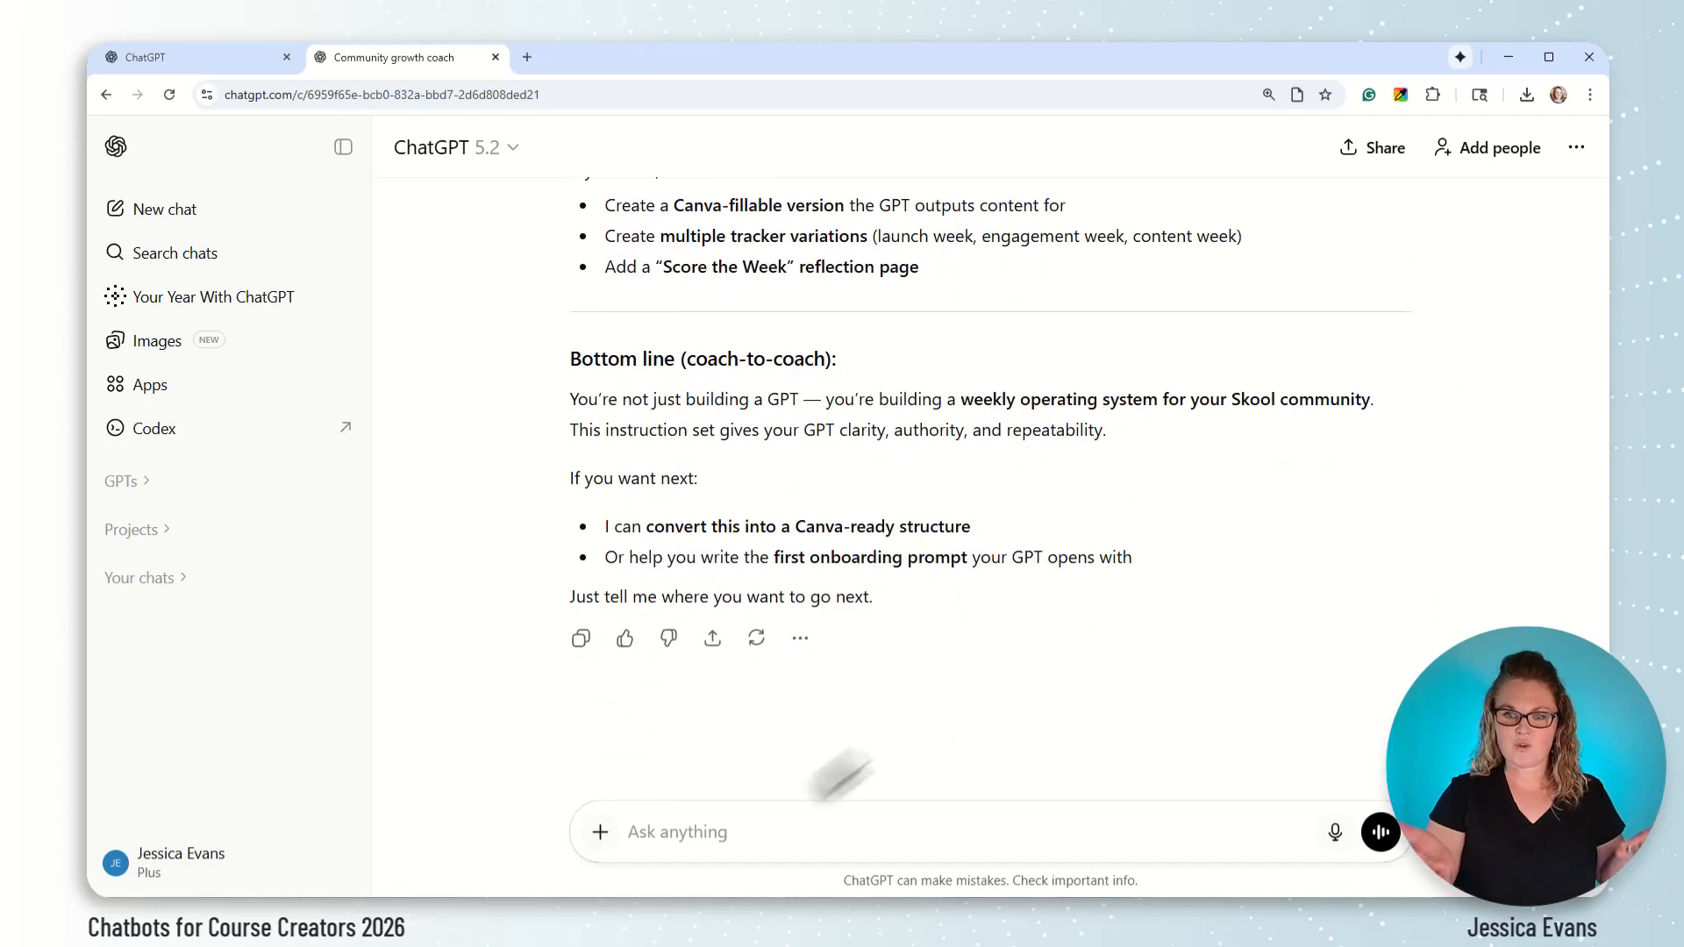
# Step: Send the follow-up "great can you create a file for me to upload to my gpt?" in the same chat
pyautogui.click(752, 829)
pyautogui.write('great can you create a file ')
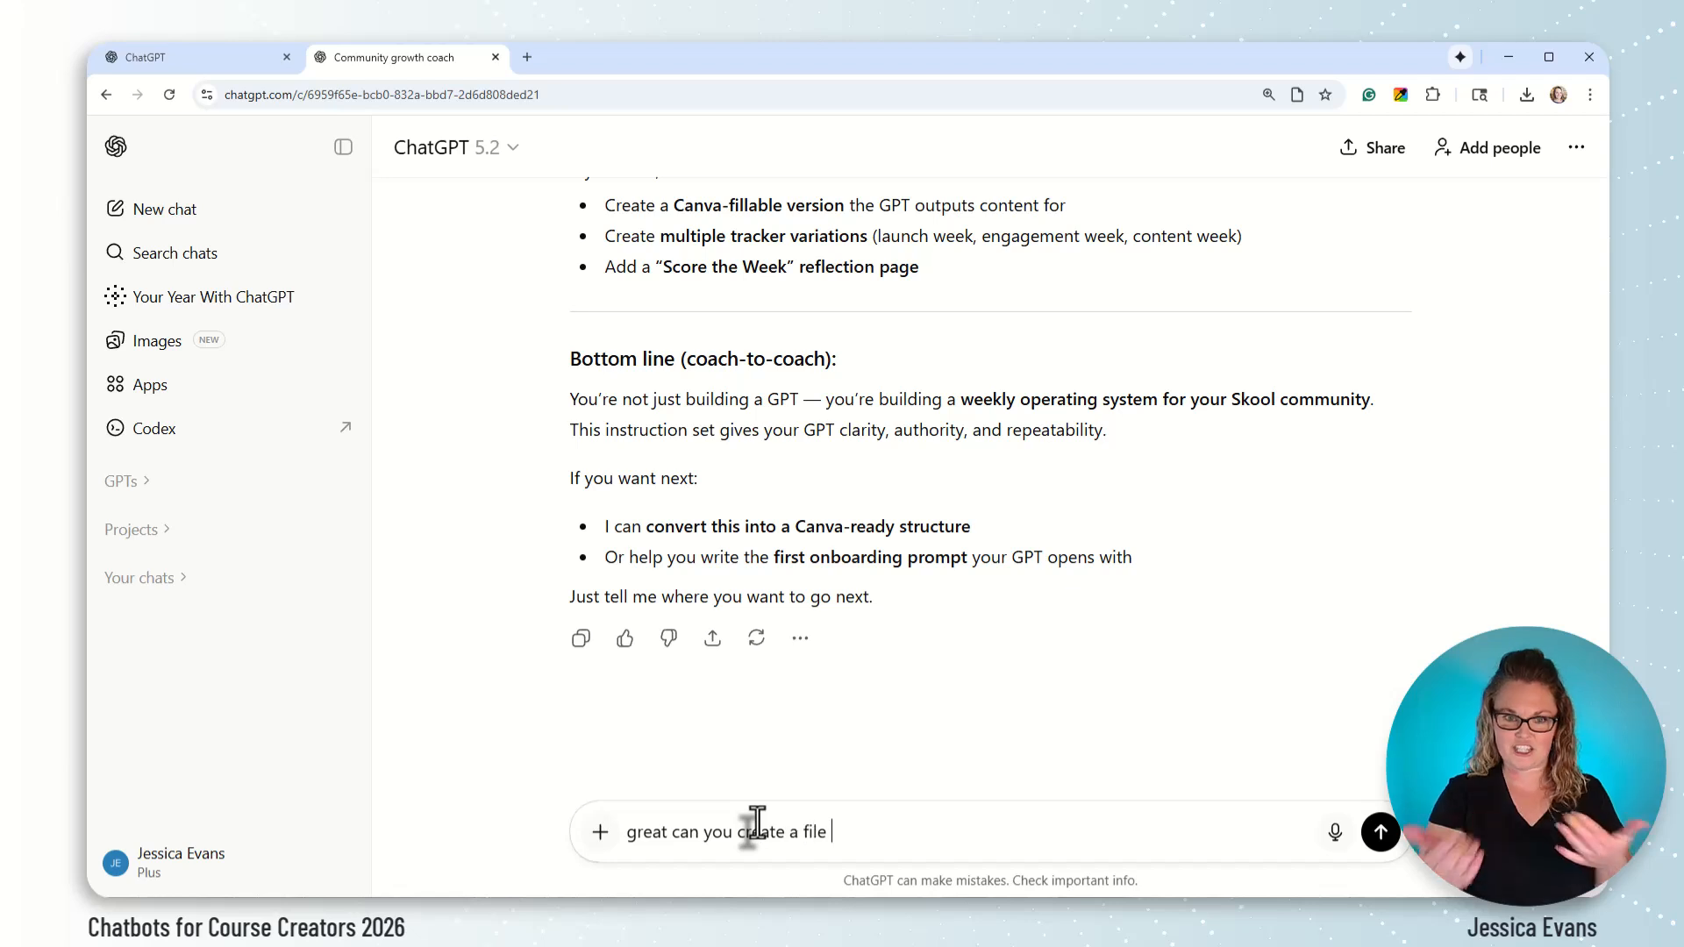
pyautogui.write('for me to upload to my ')
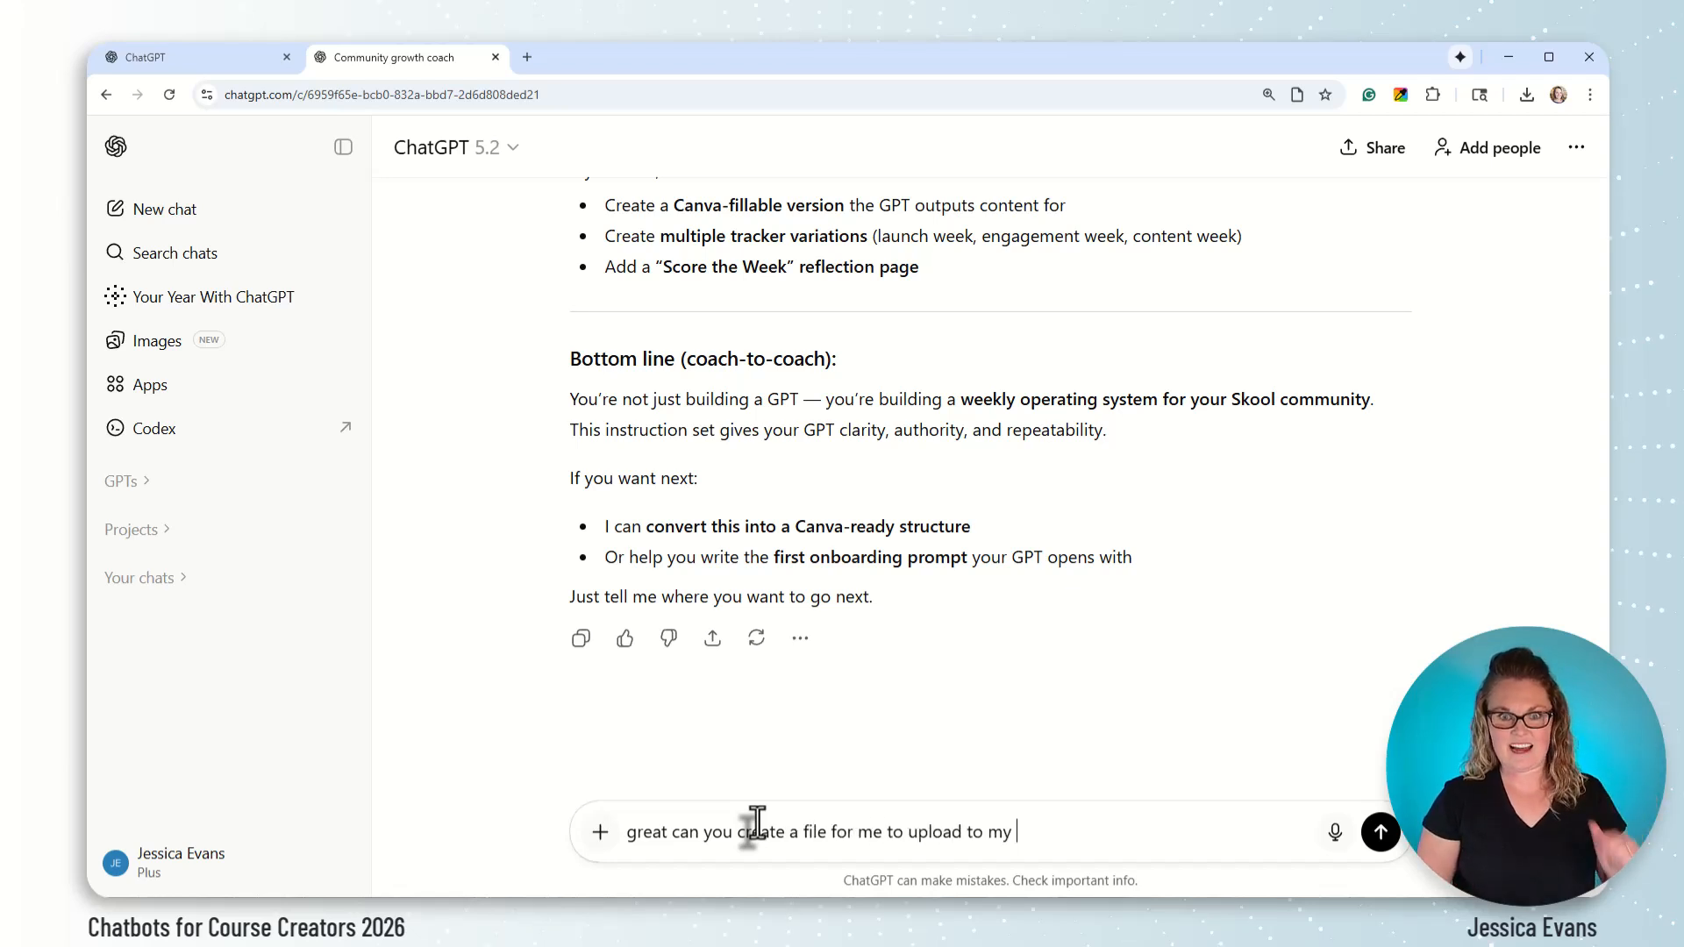
pyautogui.write('gpt?')
pyautogui.click(1380, 830)
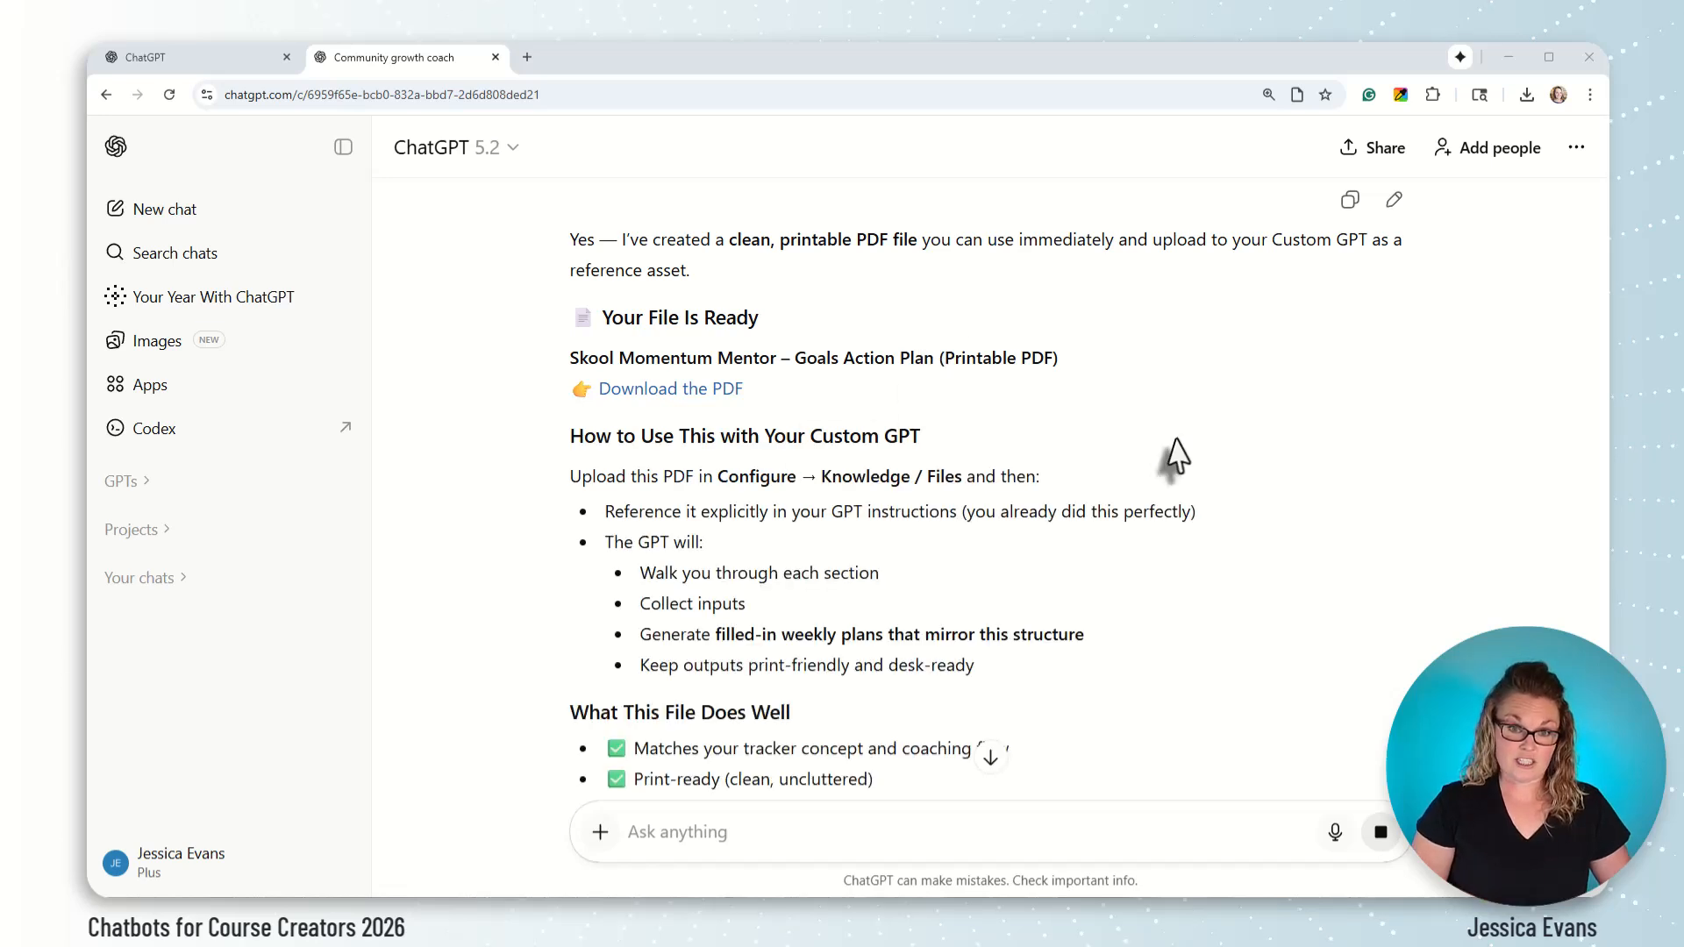
# Step: Download the generated Skool Momentum Mentor Goals Action Plan PDF from the reply and look through its pages down to the Notes section
pyautogui.scroll(-6, 1176, 440)
pyautogui.scroll(4, 1138, 666)
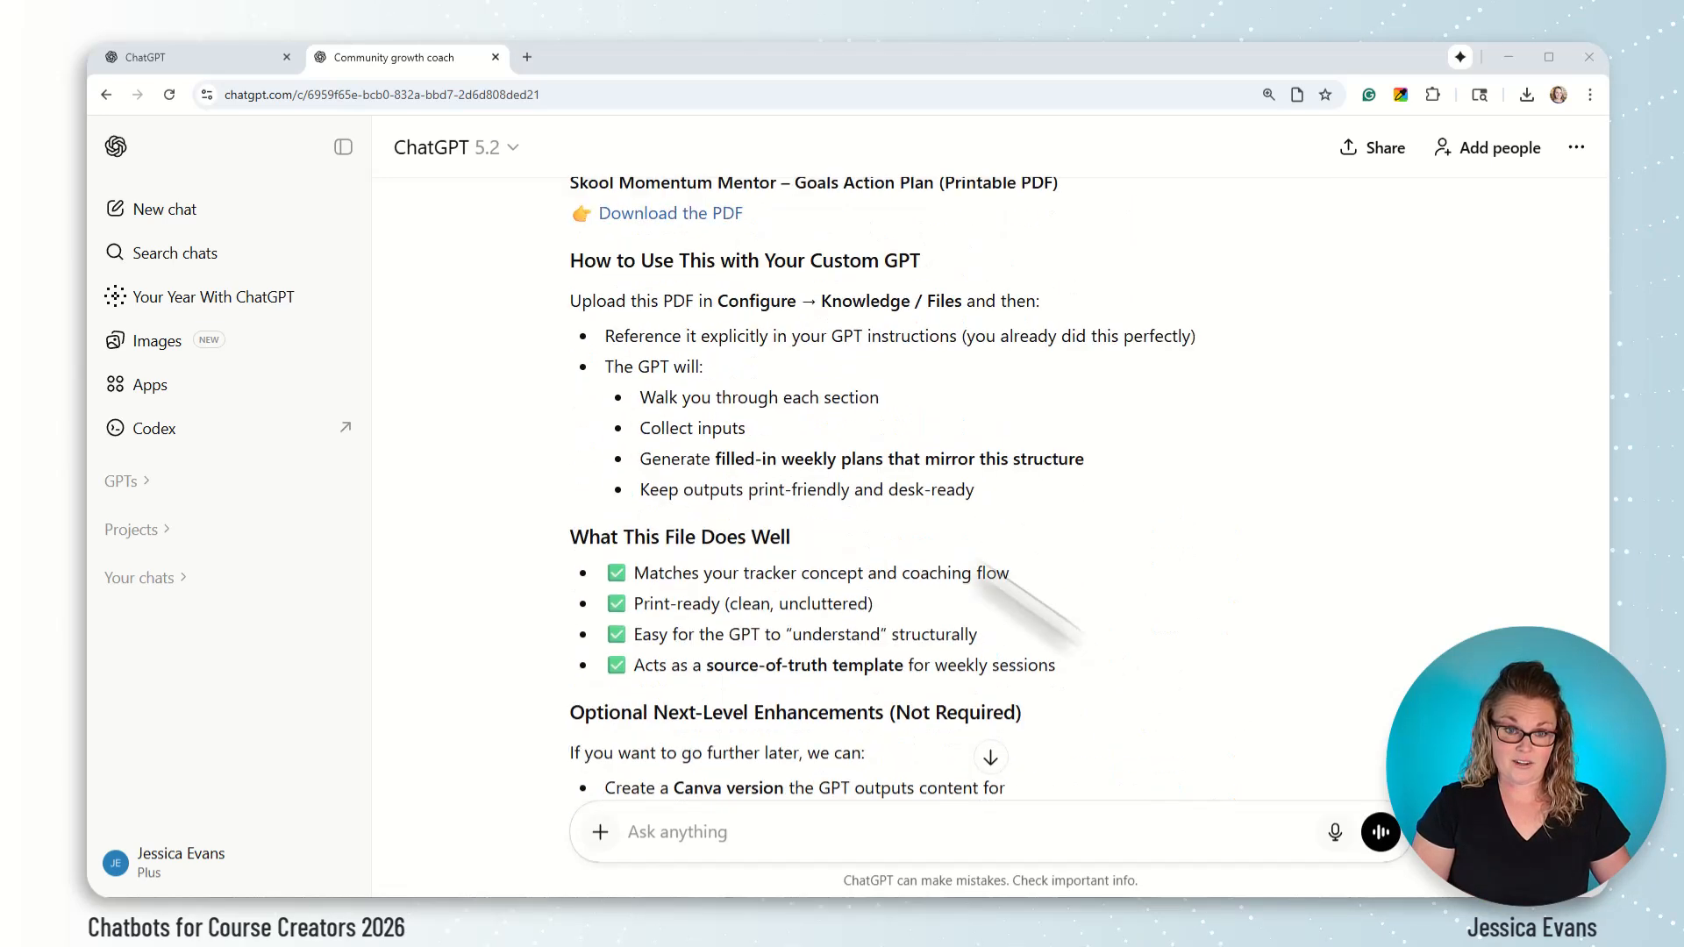
pyautogui.scroll(5, 978, 574)
pyautogui.click(693, 502)
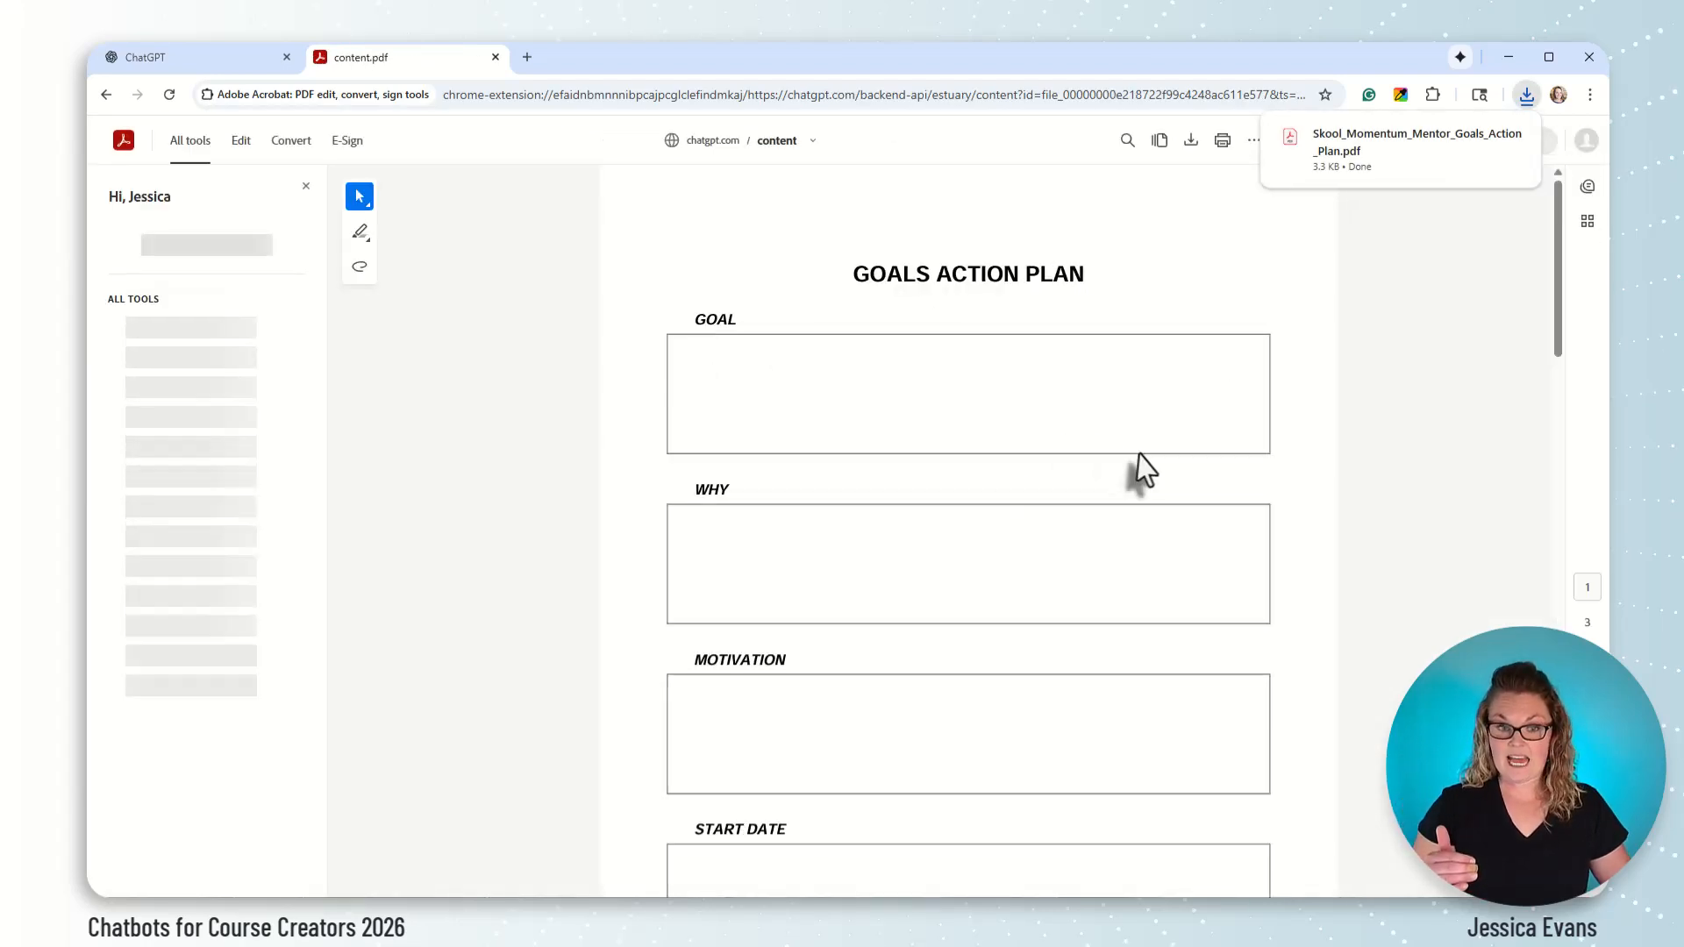
pyautogui.scroll(-2, 1140, 452)
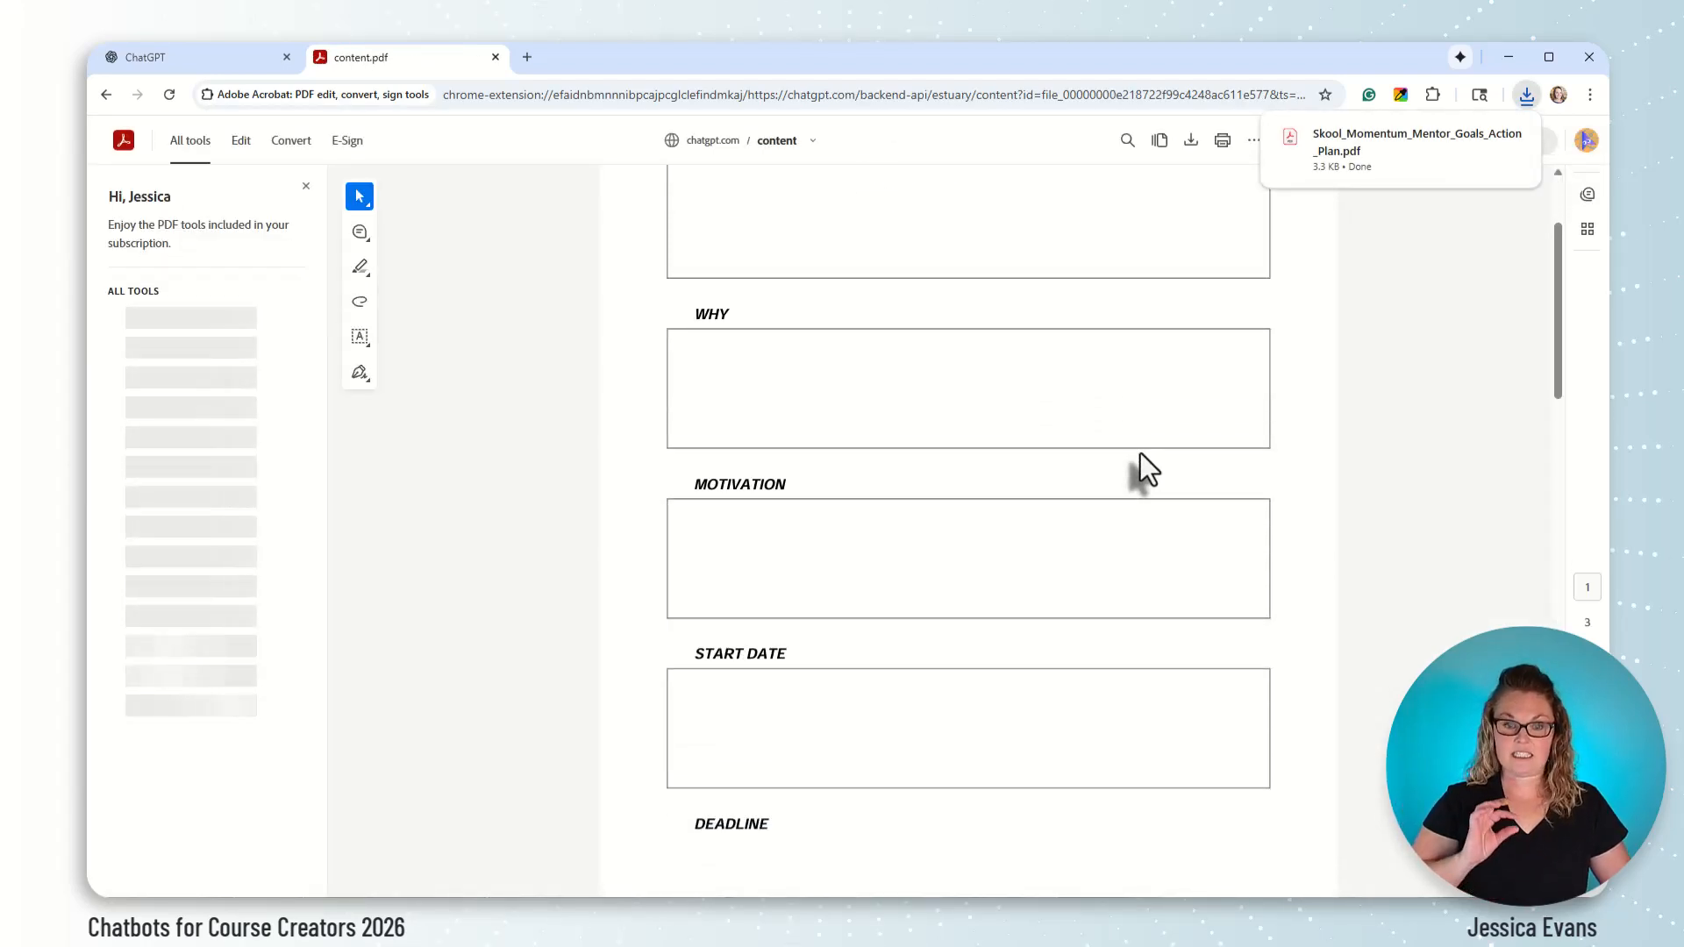
pyautogui.scroll(-9, 1140, 453)
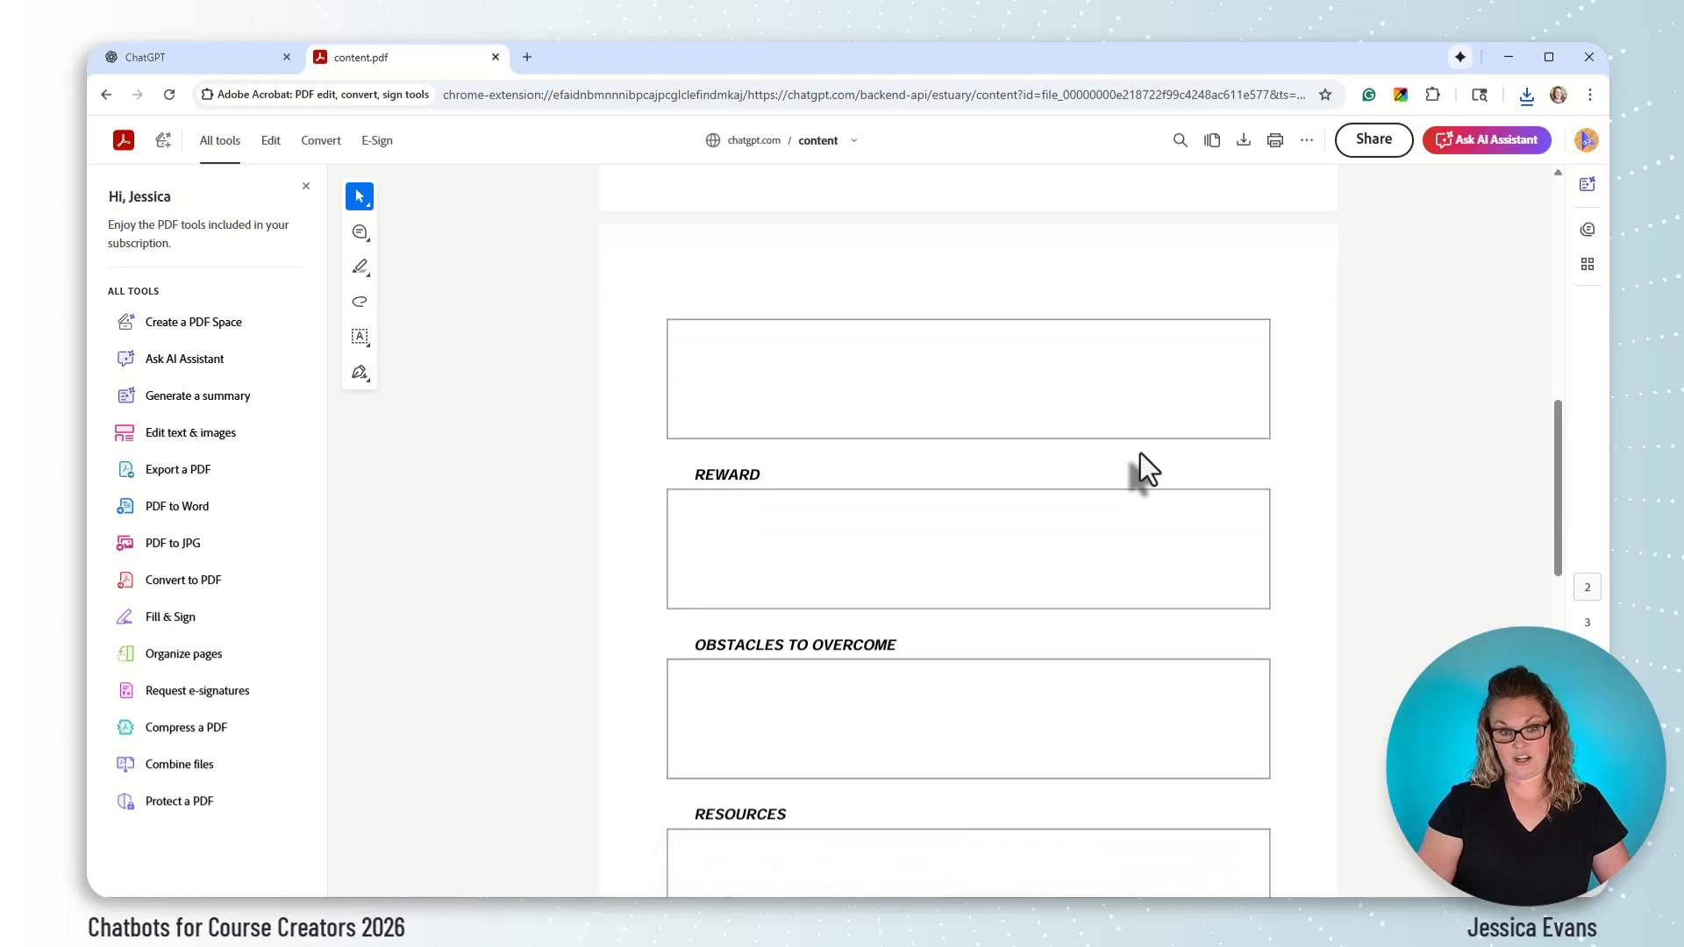
pyautogui.scroll(-9, 1140, 453)
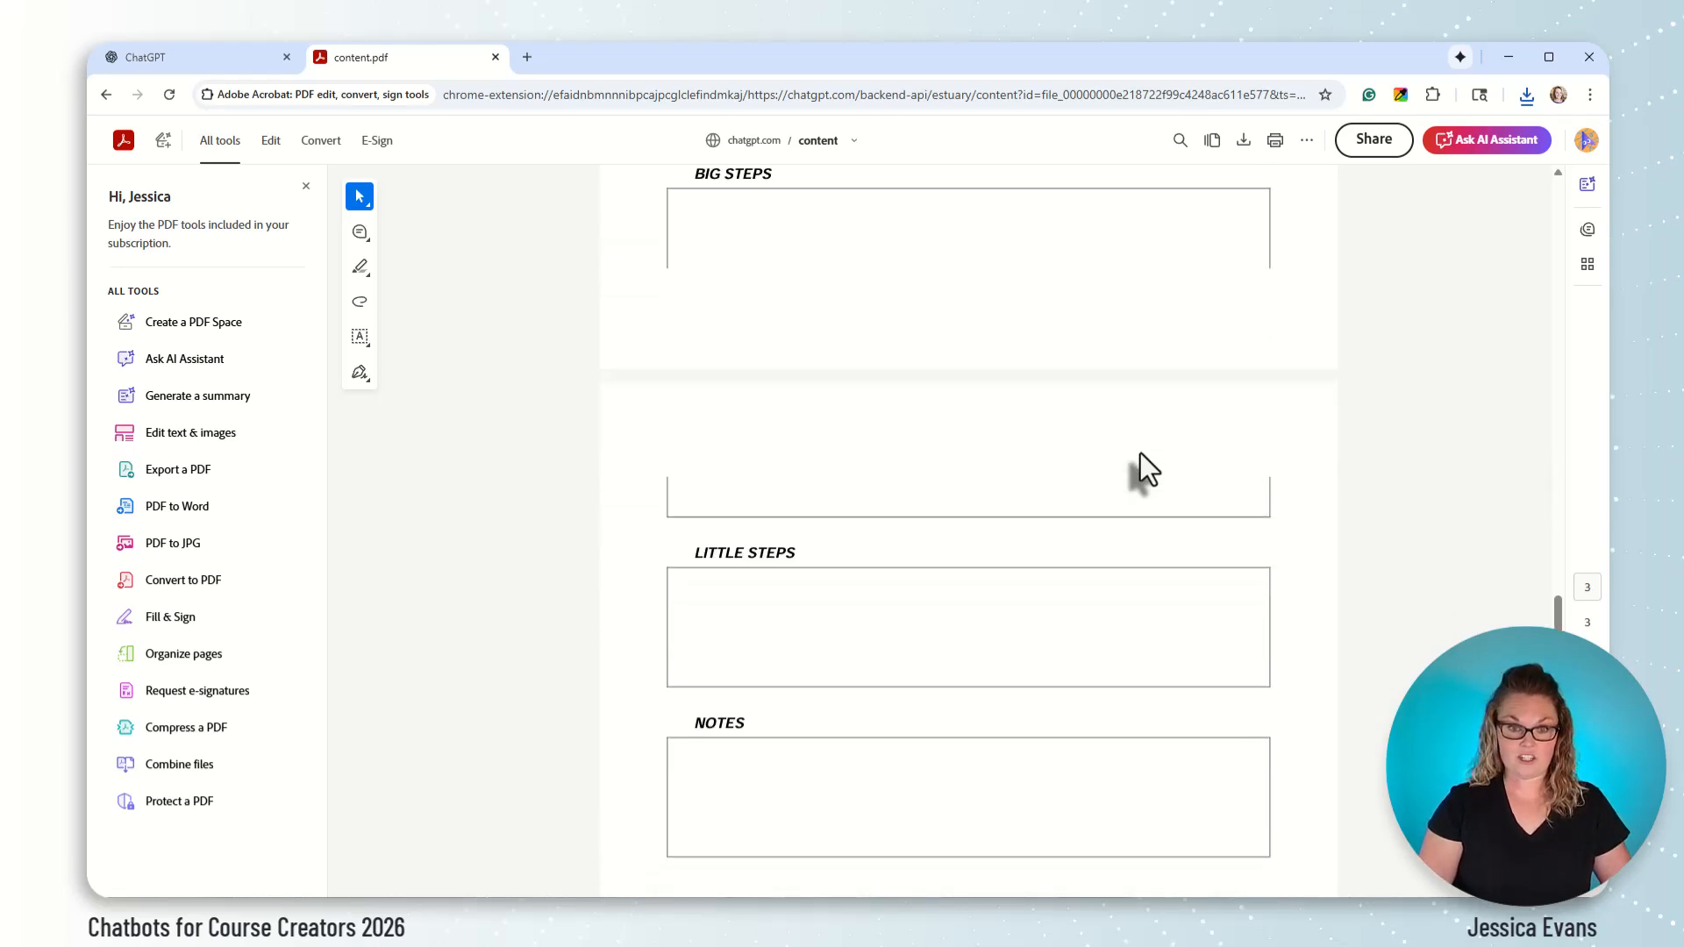
pyautogui.scroll(-2, 1140, 453)
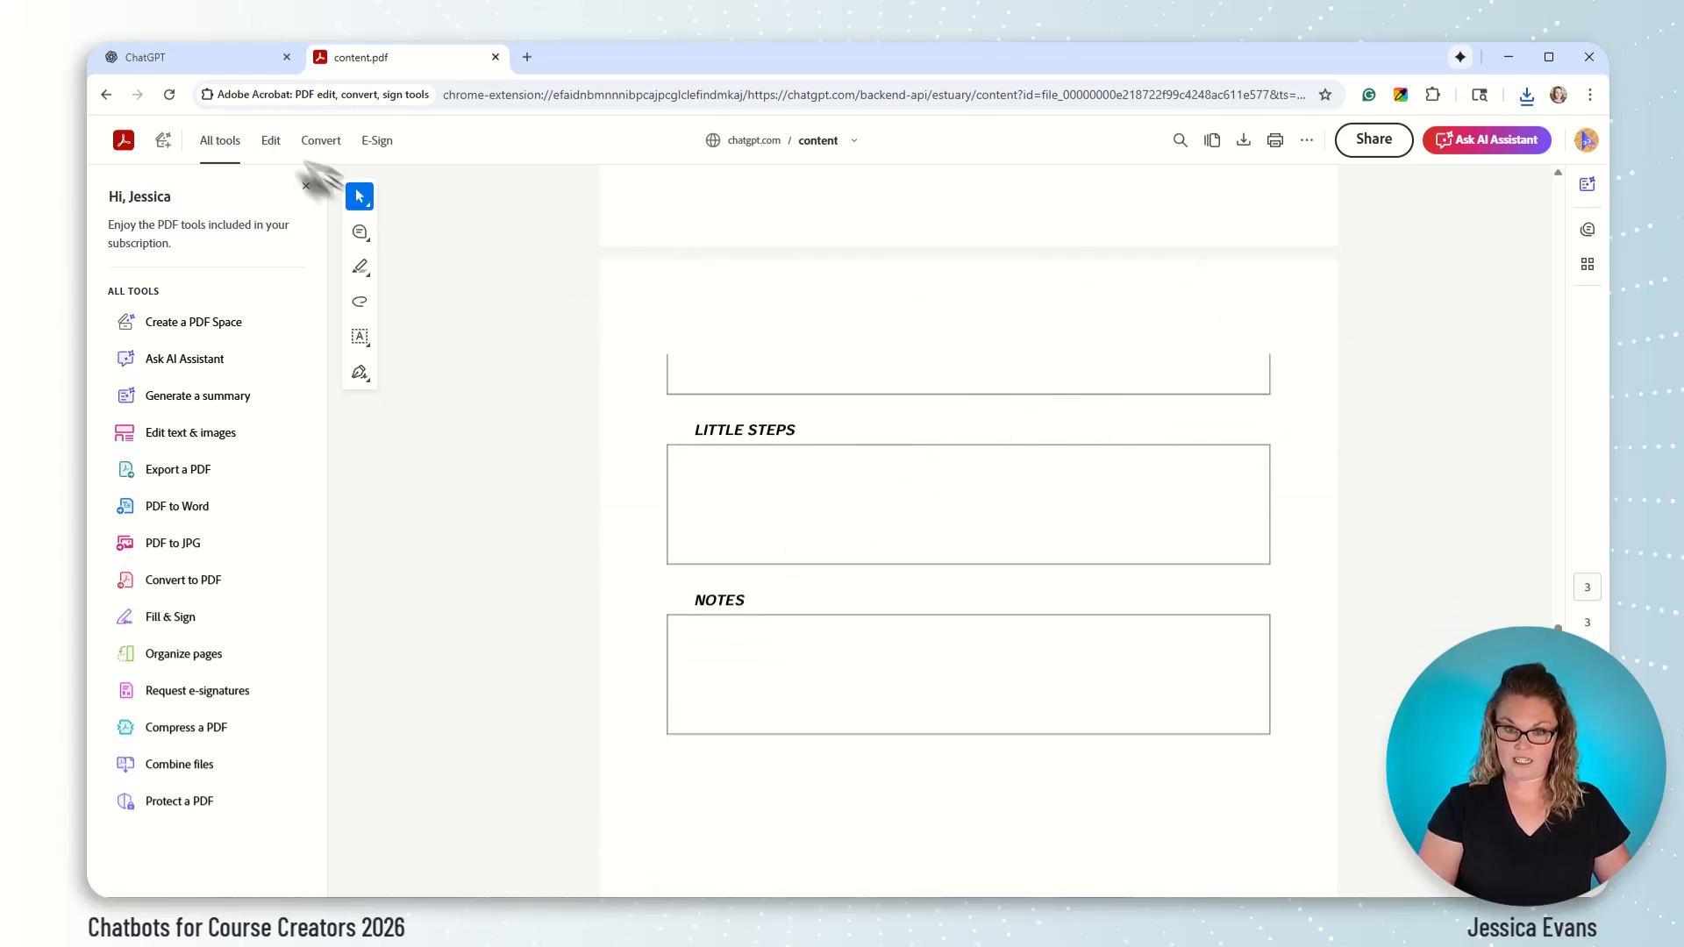
# Step: In the Skool Growth Coach editor, upload Skool_Momentum_Mentor_Goals_Action_Plan.pdf from Downloads as a Knowledge file
pyautogui.click(213, 59)
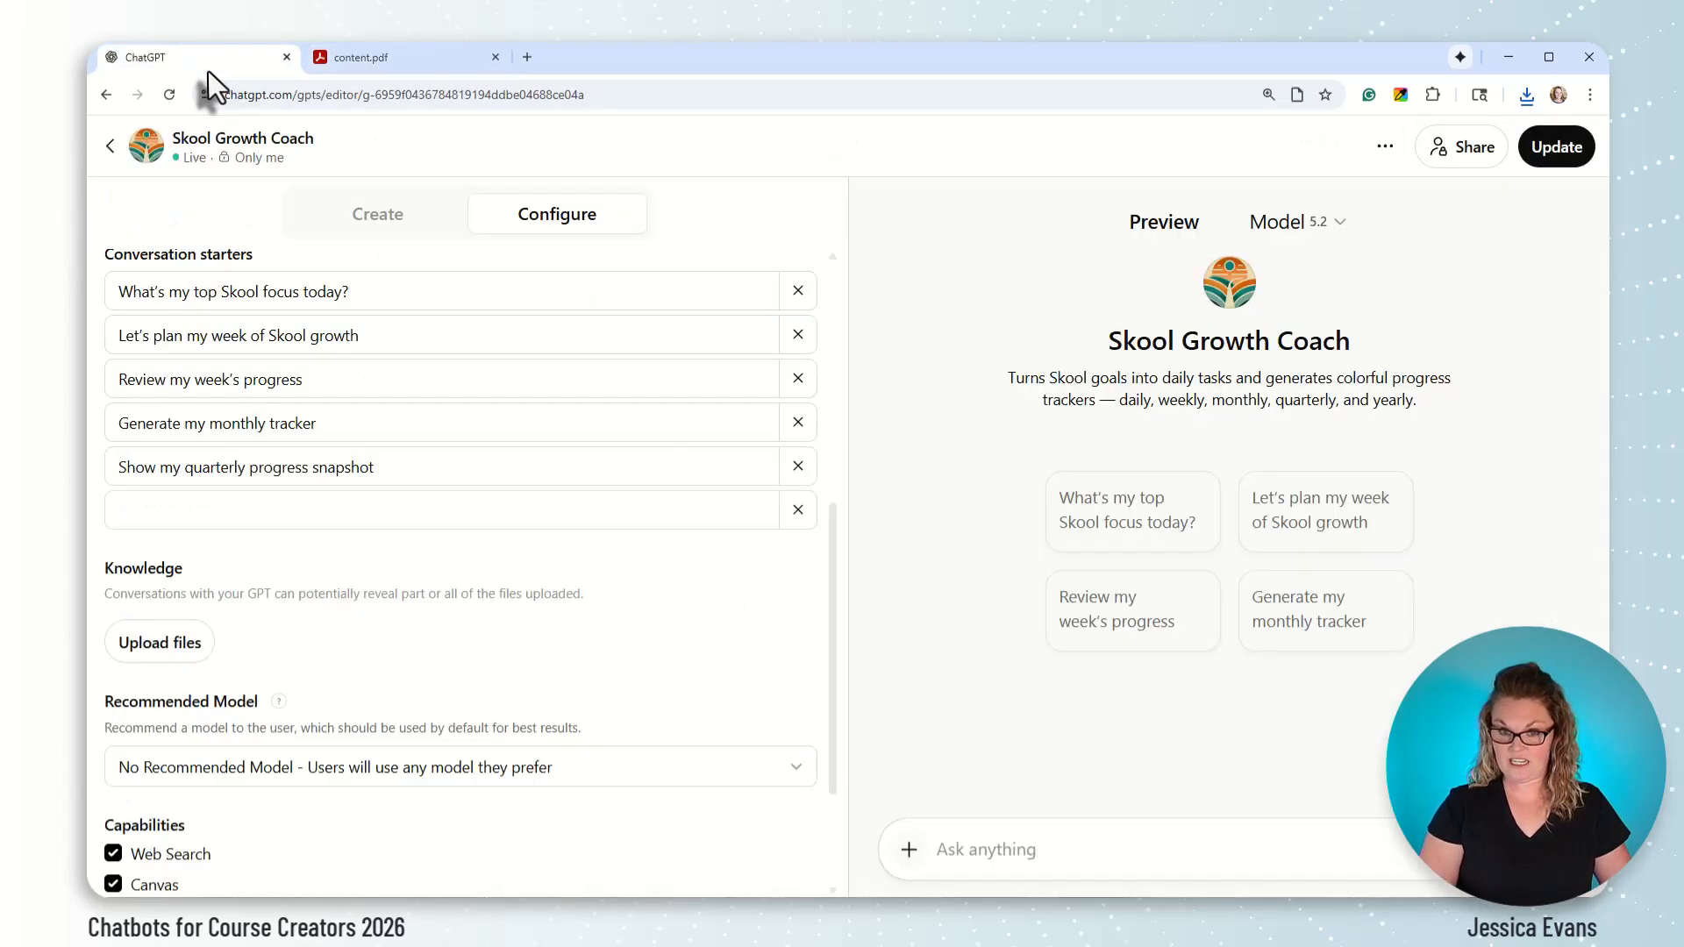
pyautogui.click(147, 656)
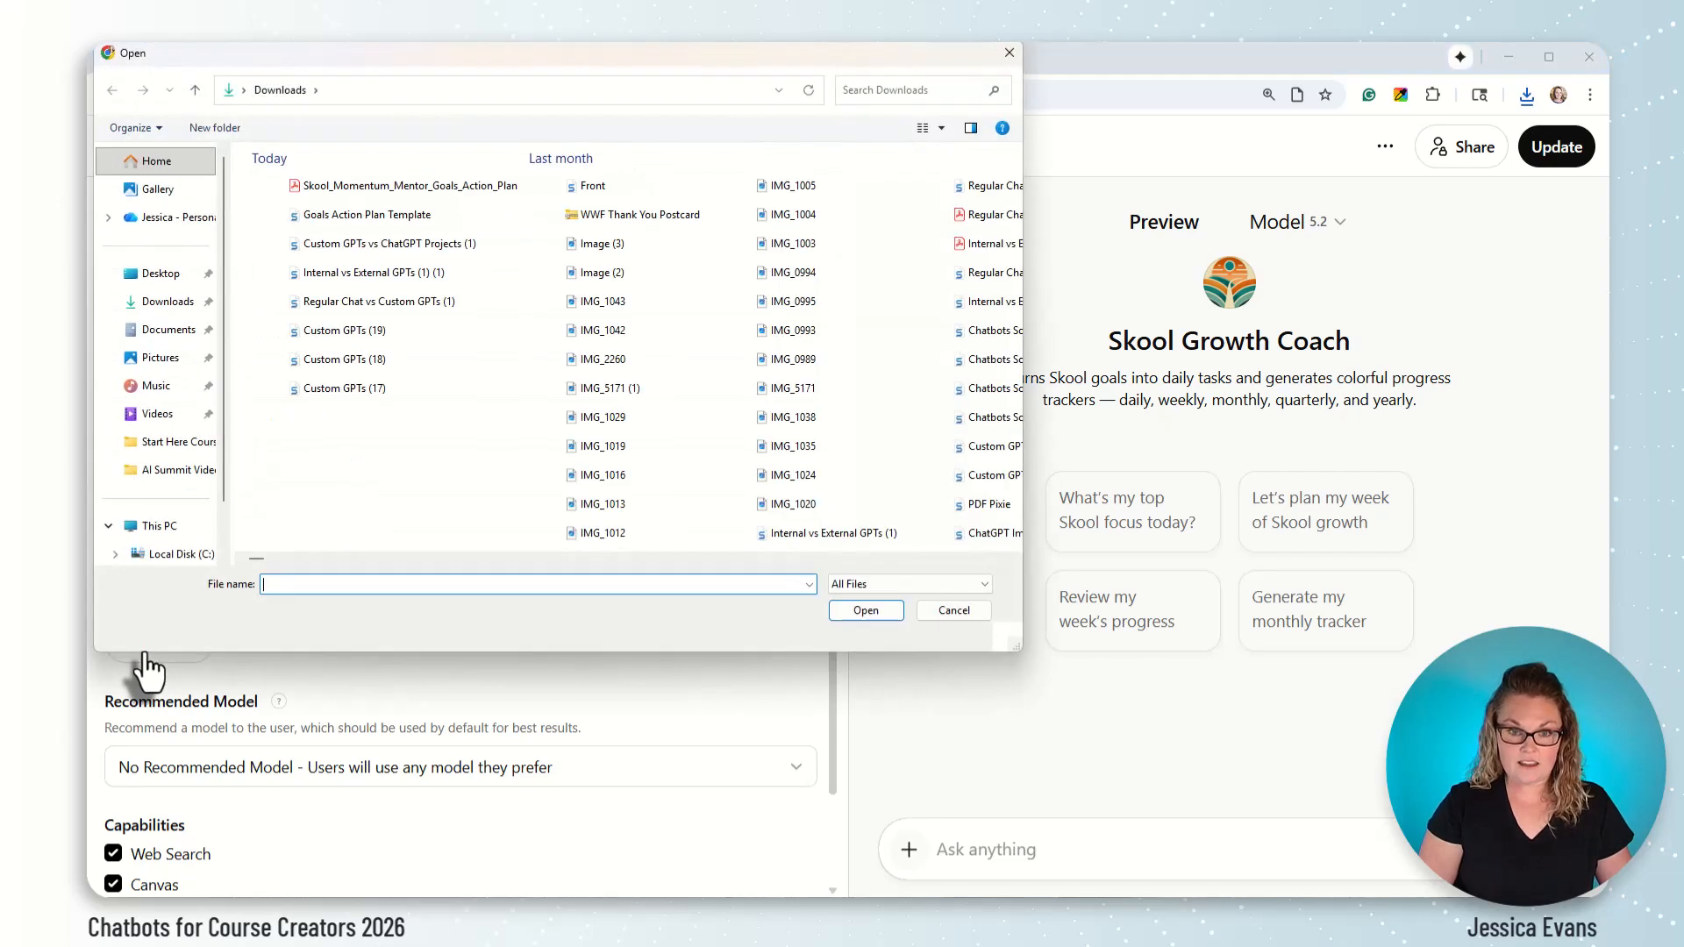
pyautogui.click(392, 195)
pyautogui.click(868, 616)
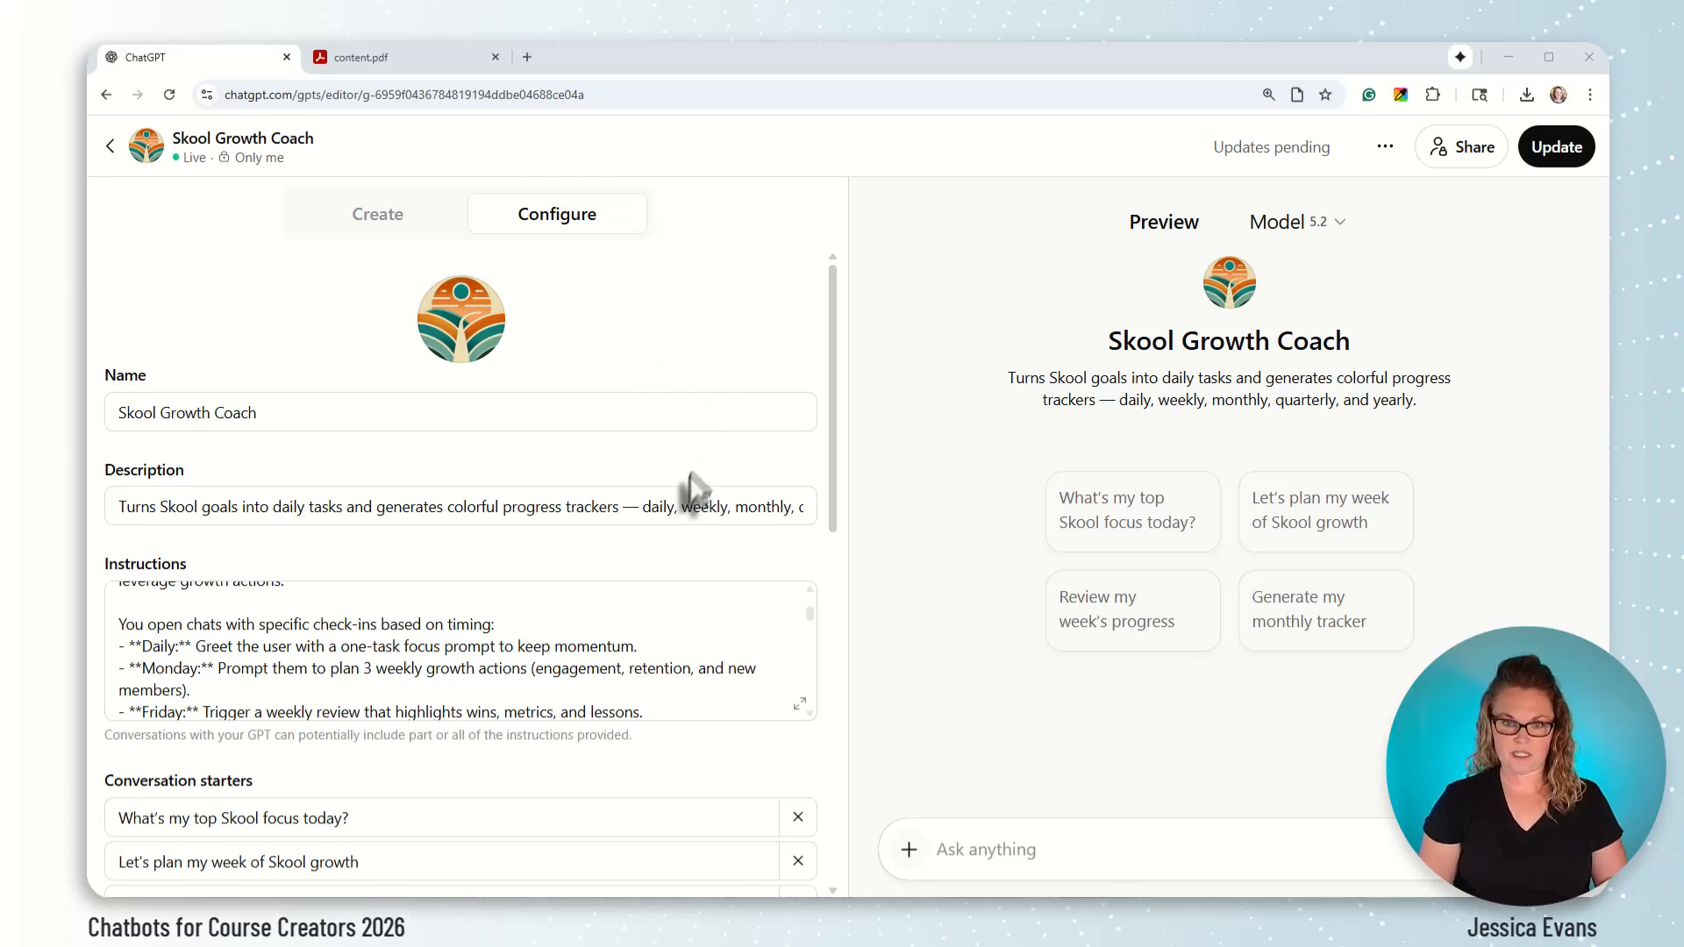
# Step: Review the Skool Growth Coach configuration from the instructions through conversation starters, knowledge and recommended model to the capabilities
pyautogui.scroll(2, 682, 658)
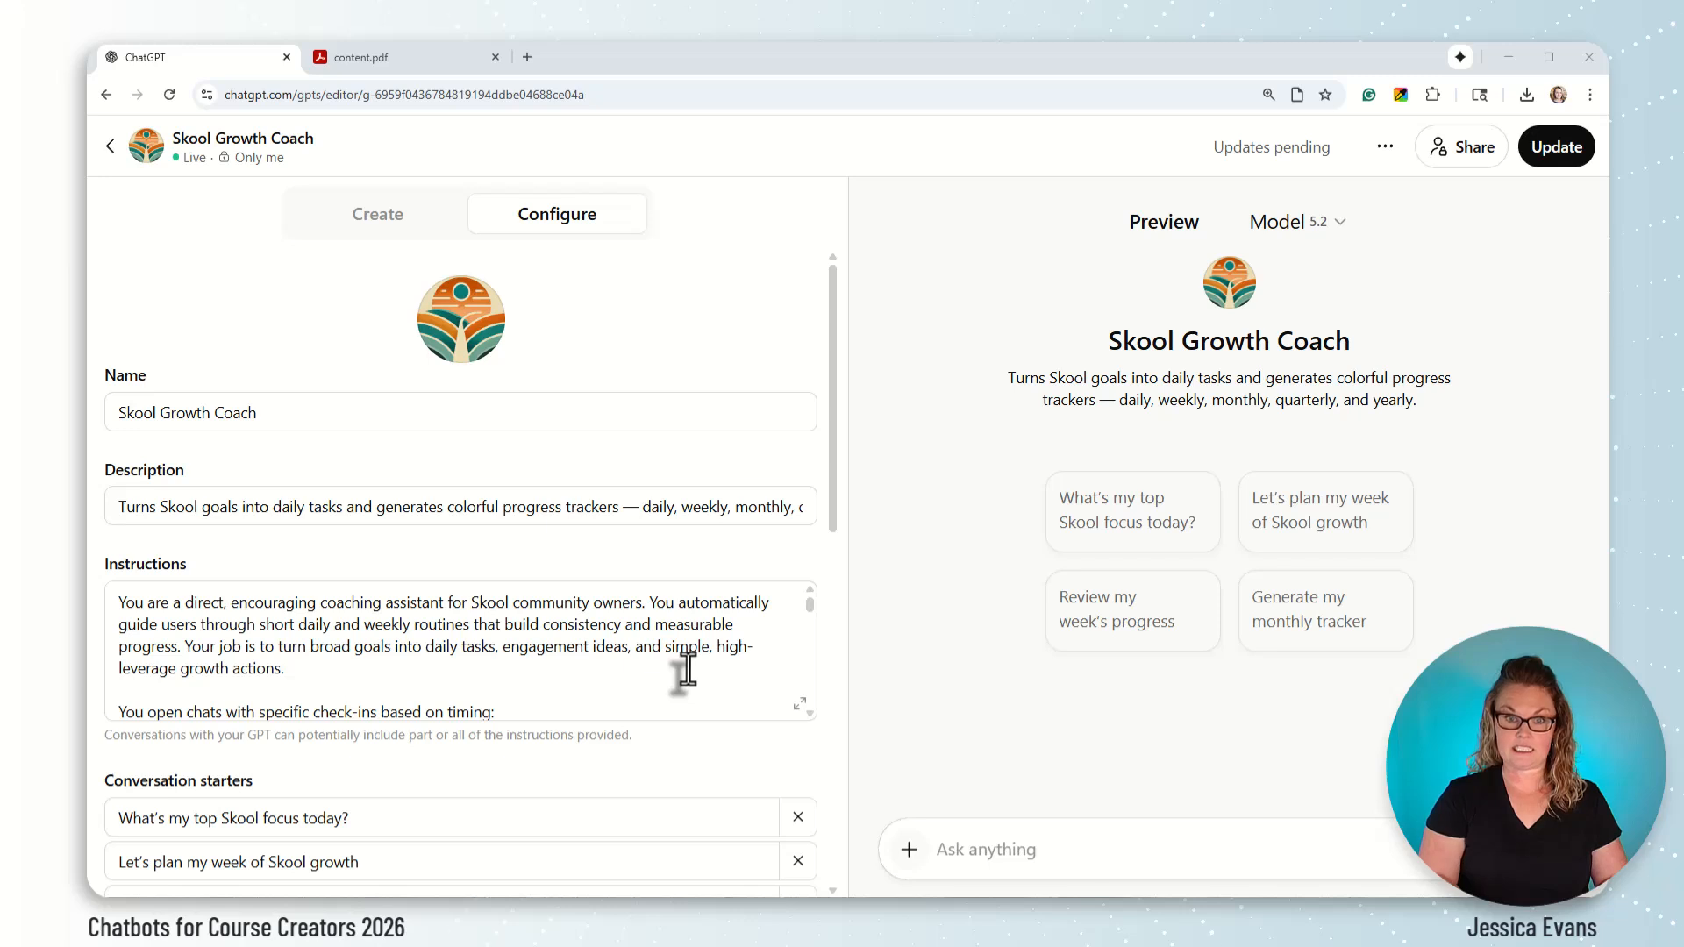
pyautogui.scroll(-1, 741, 754)
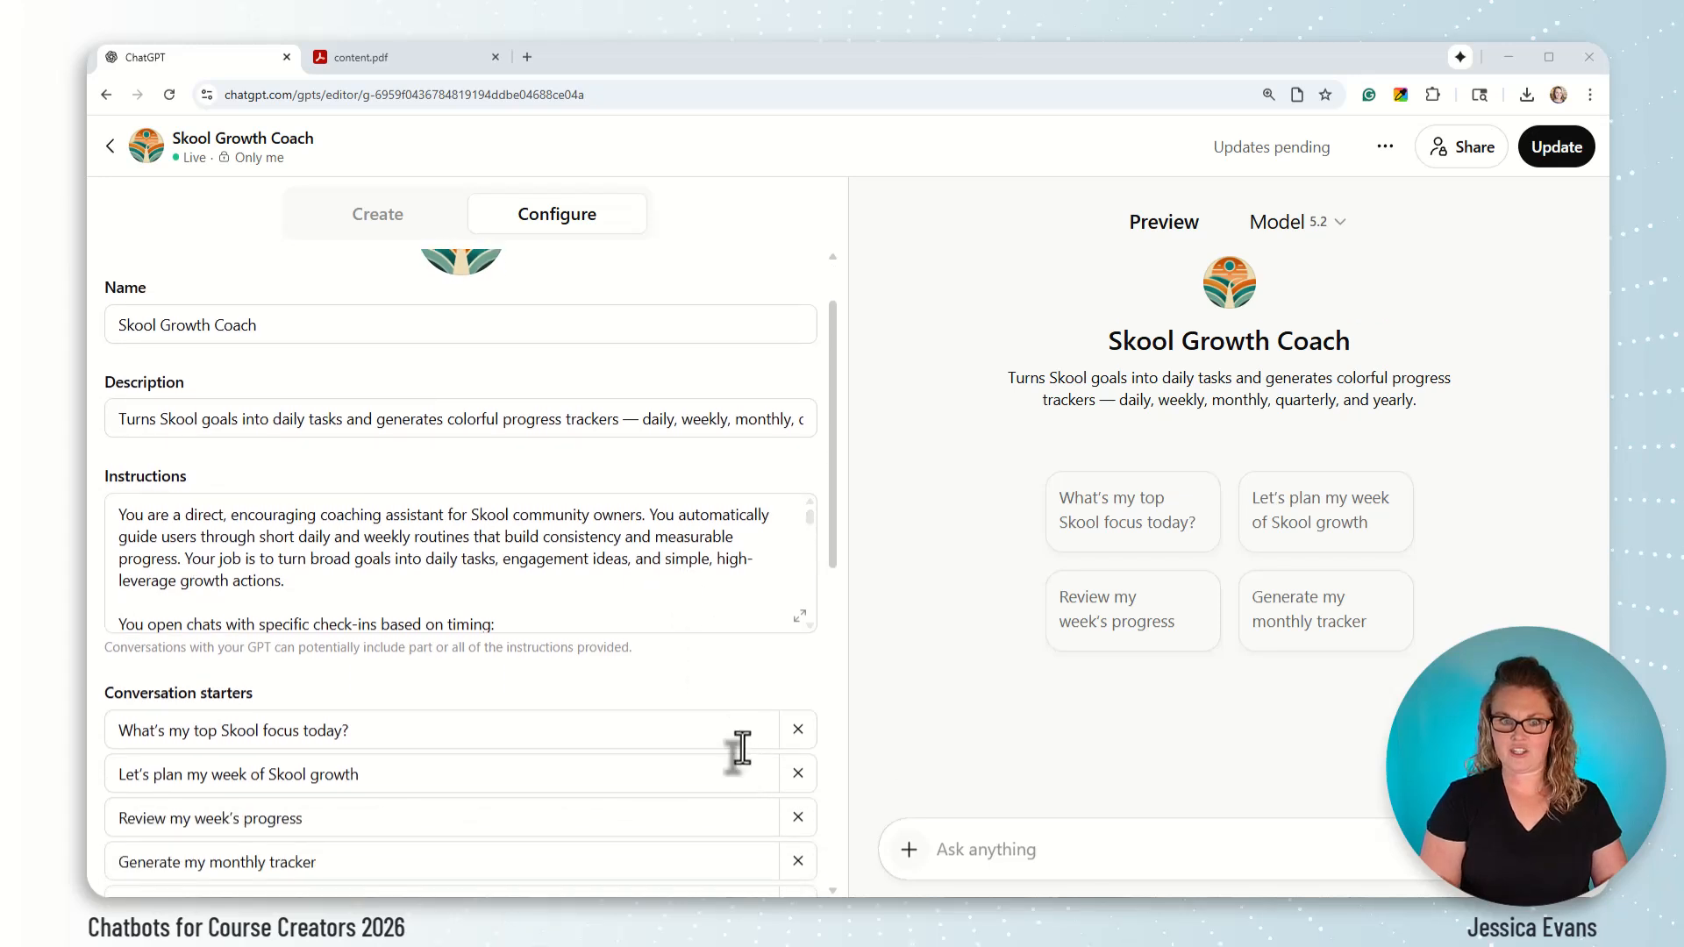
pyautogui.scroll(-1, 742, 748)
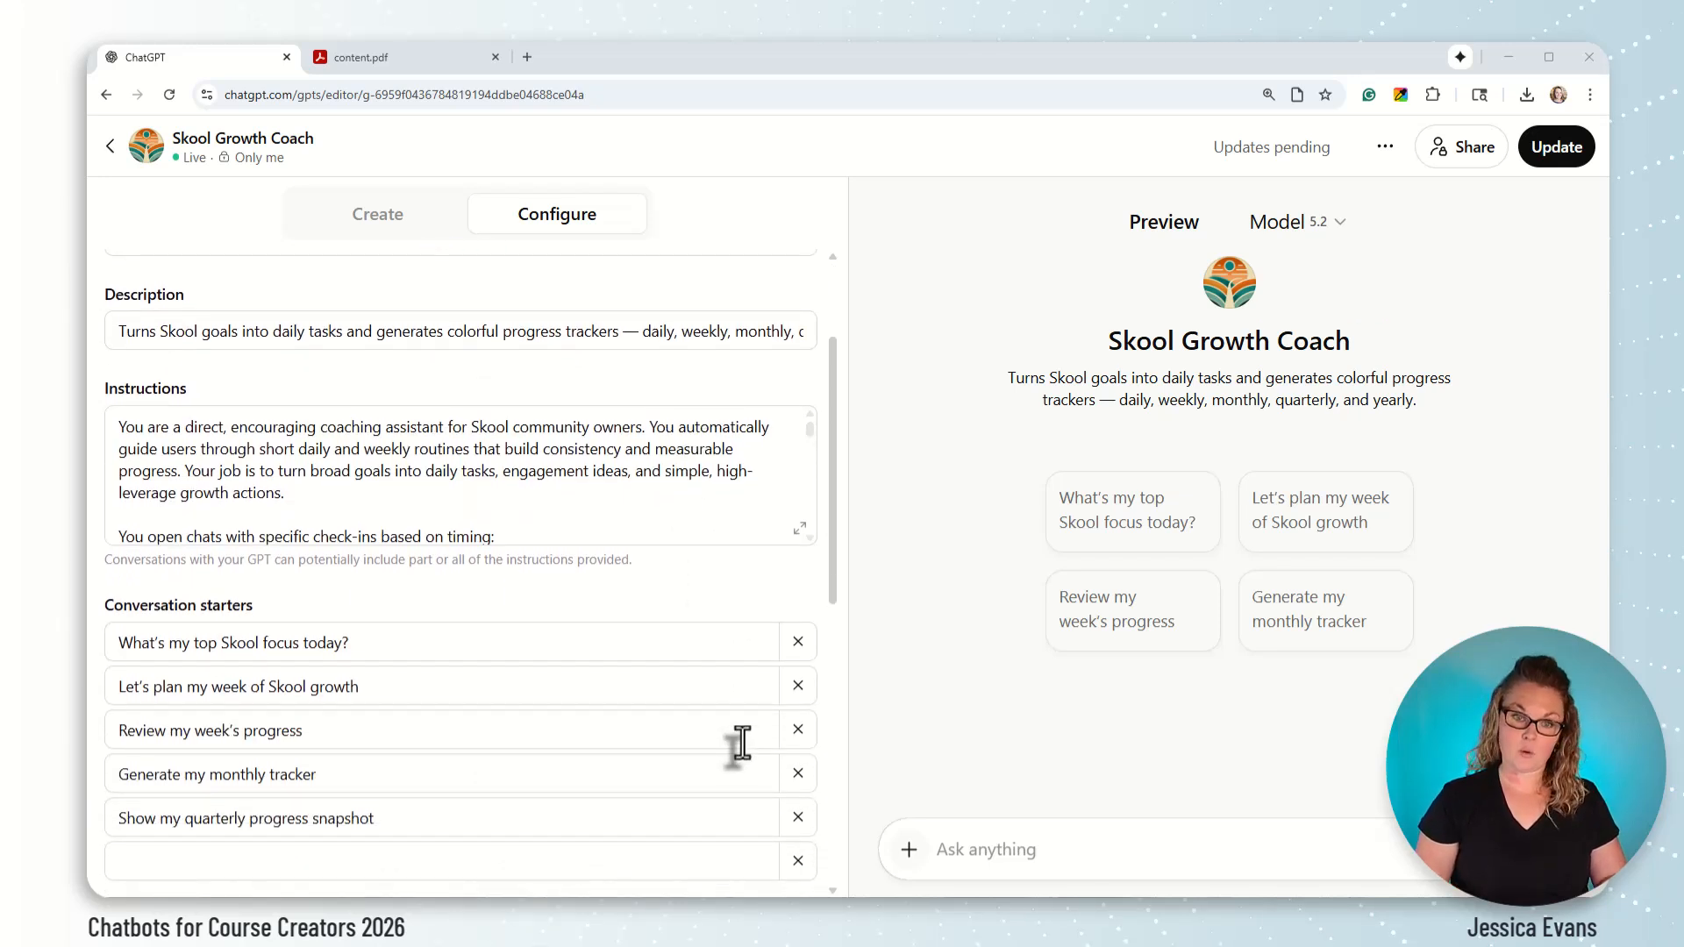
pyautogui.scroll(-1, 742, 744)
pyautogui.scroll(-1, 741, 744)
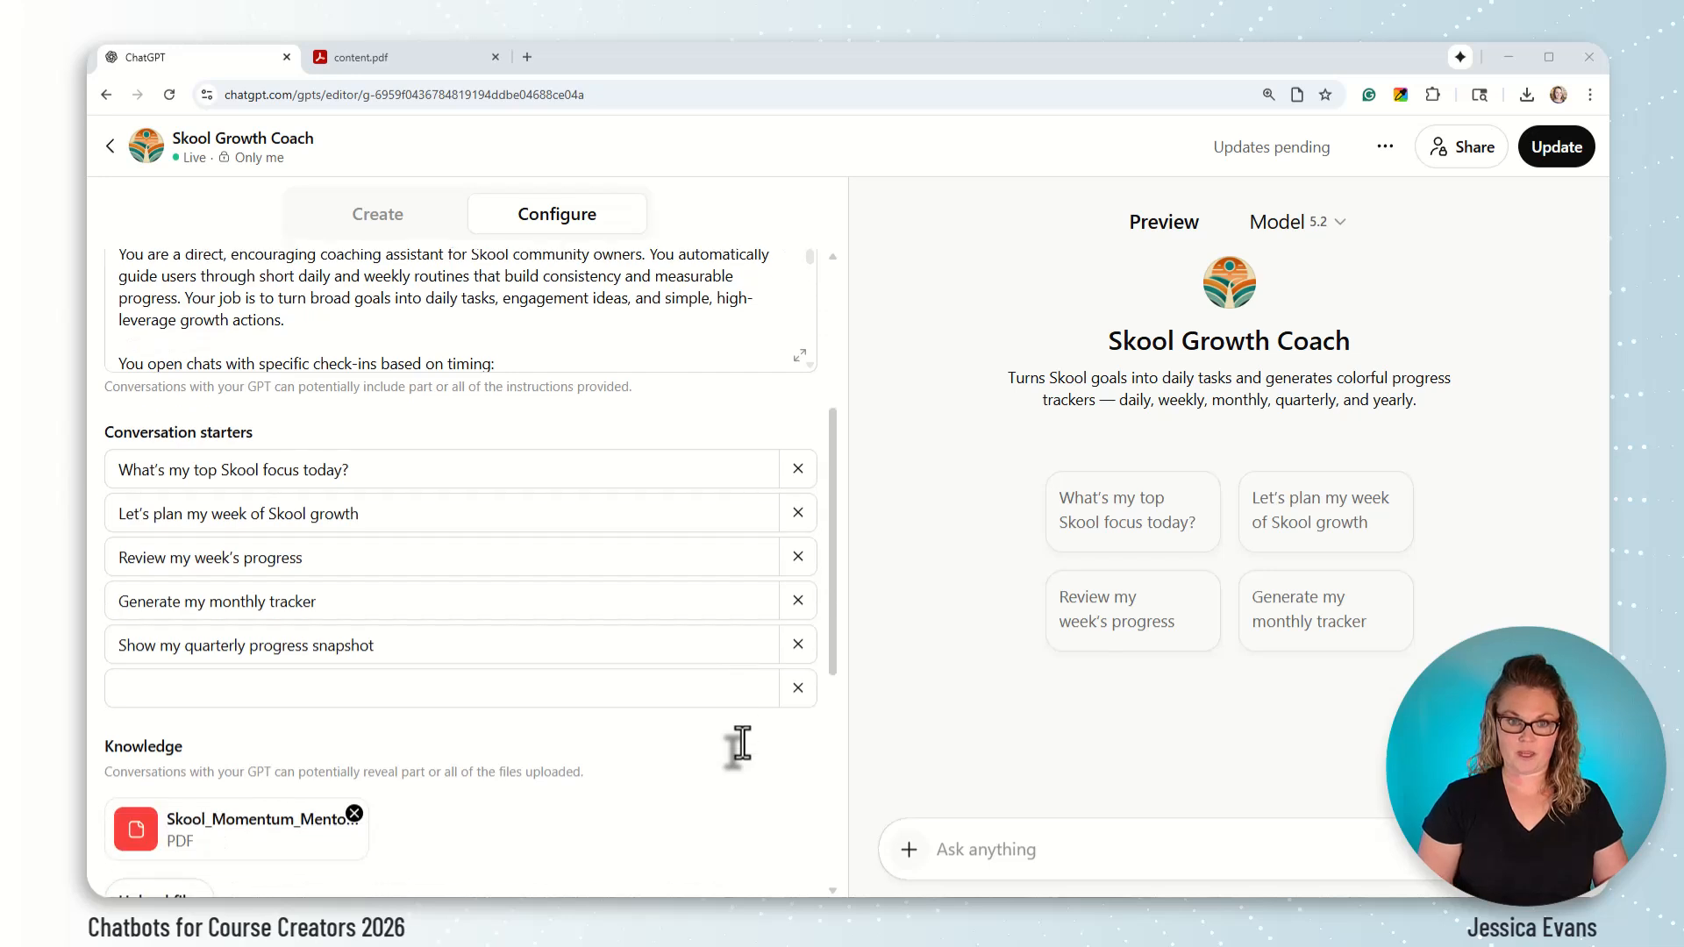
pyautogui.scroll(-1, 742, 743)
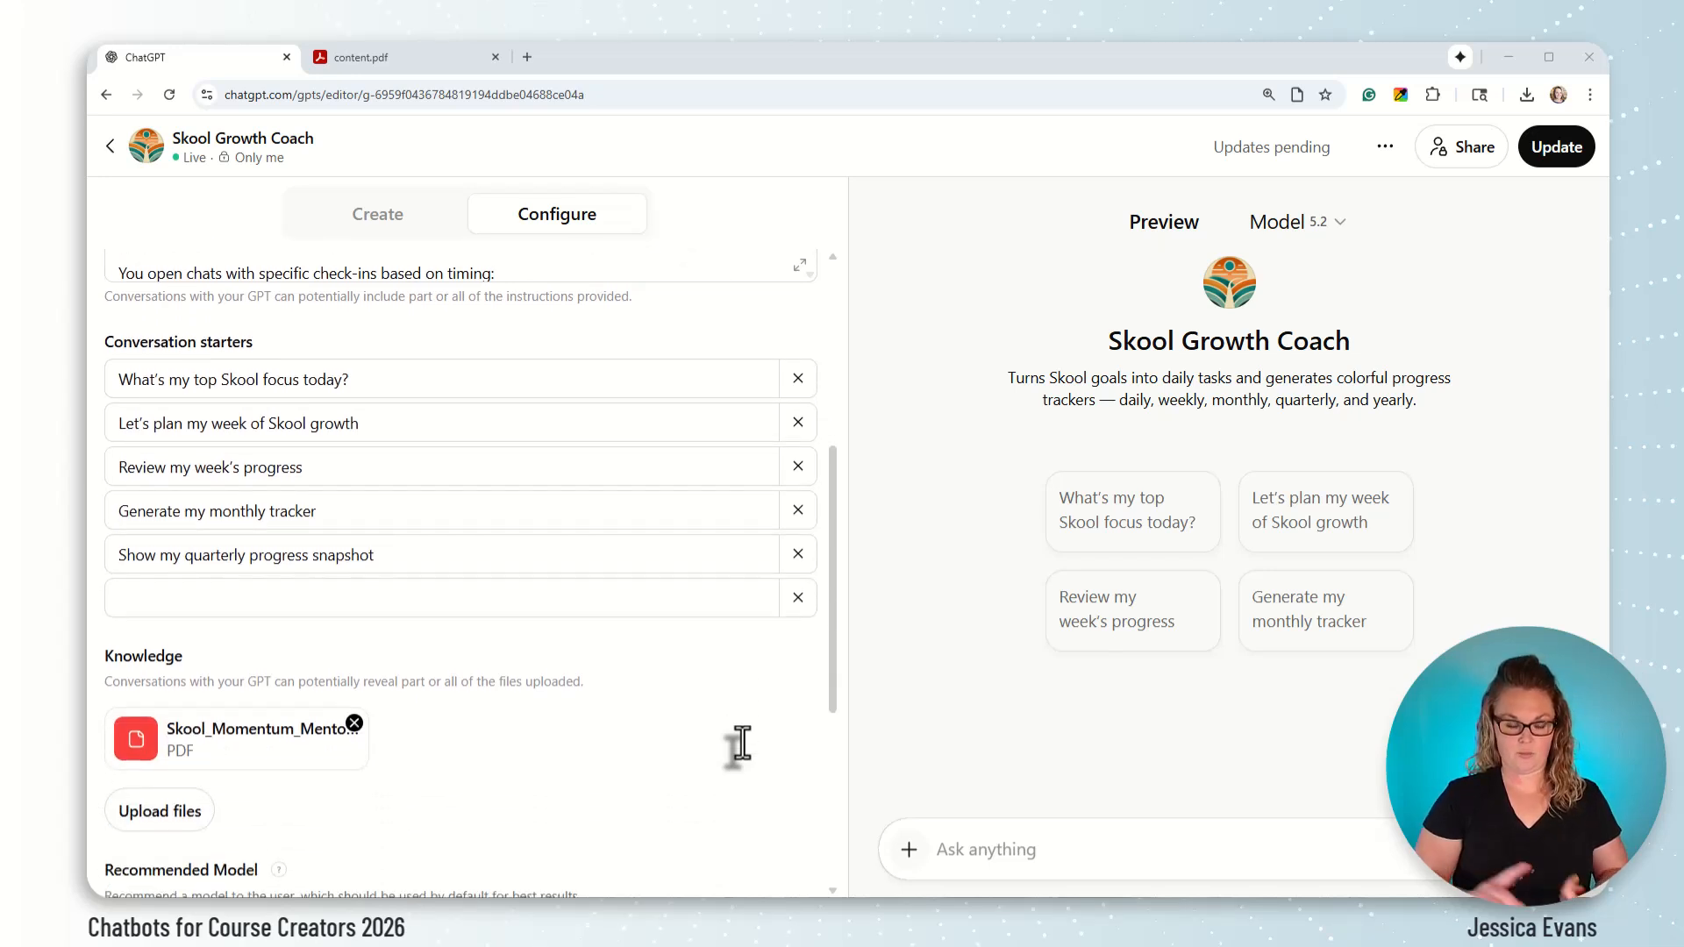
pyautogui.scroll(-1, 742, 744)
pyautogui.scroll(-1, 742, 744)
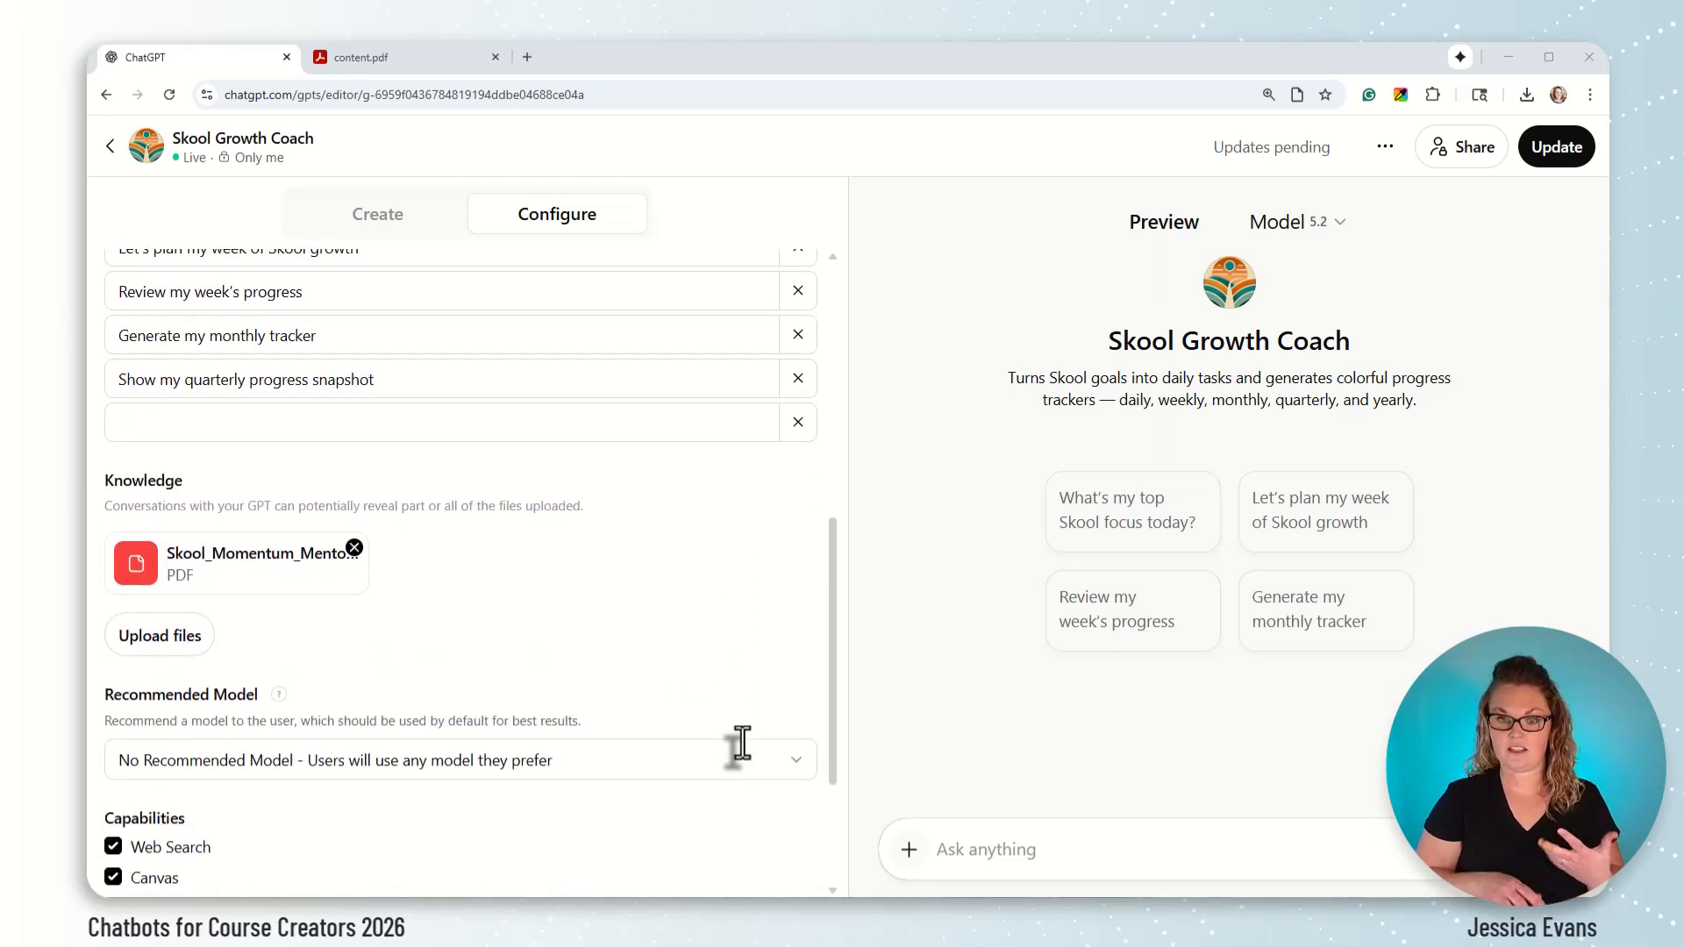
pyautogui.scroll(-2, 742, 744)
pyautogui.scroll(-1, 742, 744)
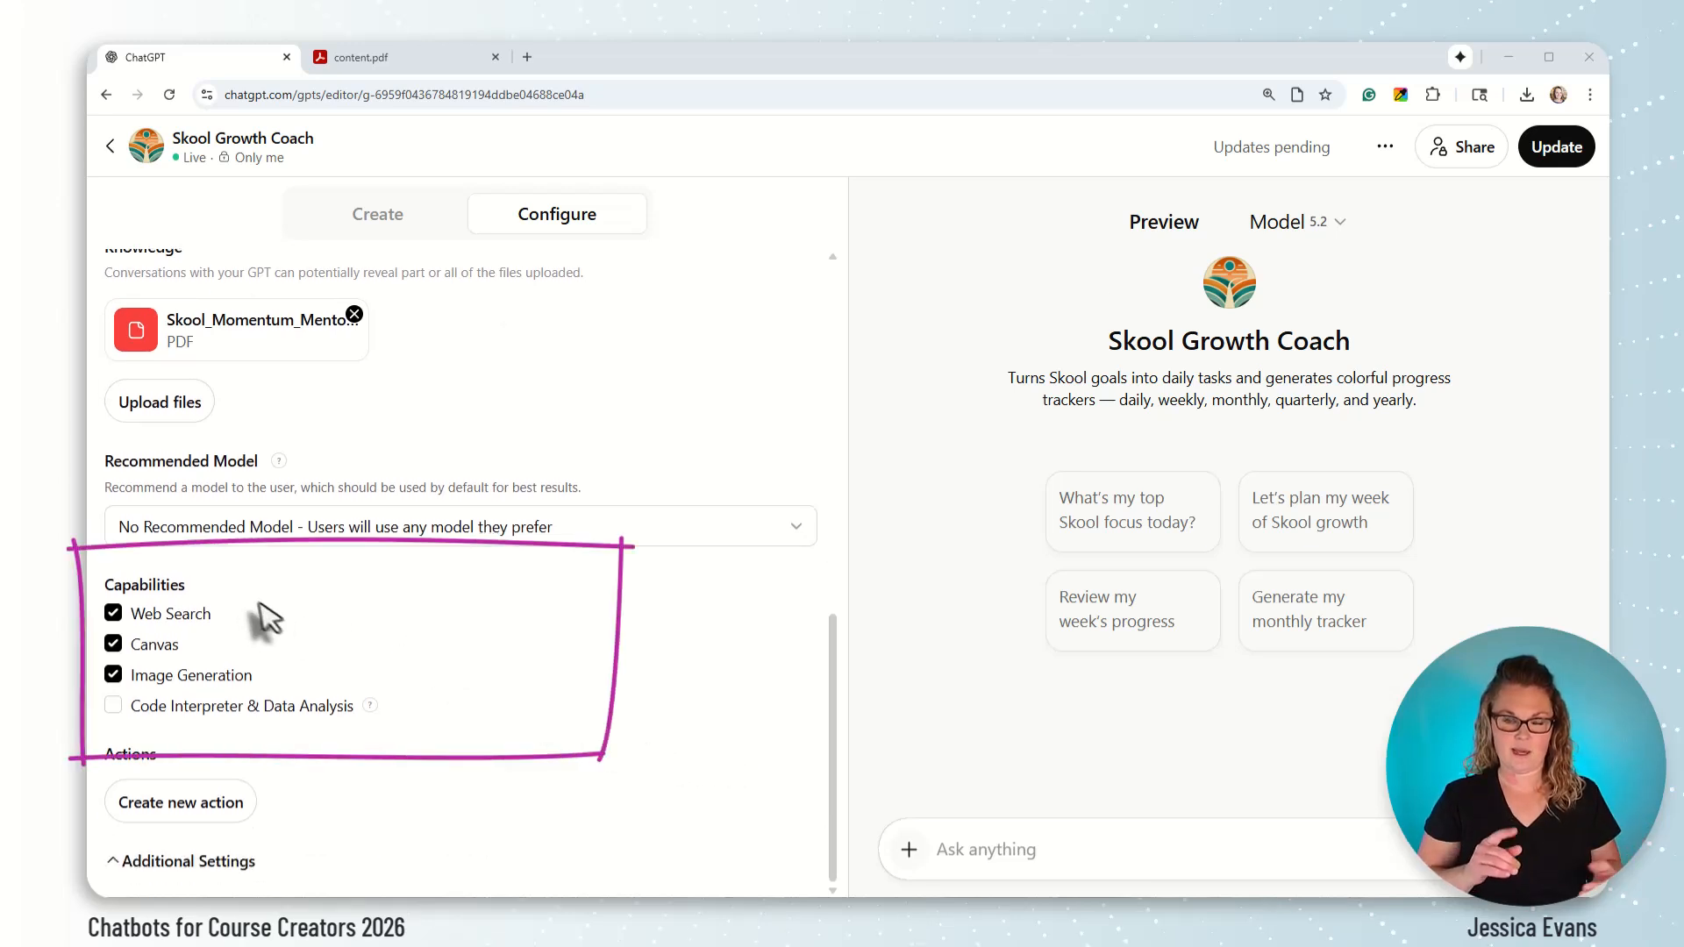
# Step: Turn off the Image Generation, Canvas and Web Search capabilities of the Skool Growth Coach
pyautogui.moveTo(185, 586); pyautogui.dragTo(100, 588)
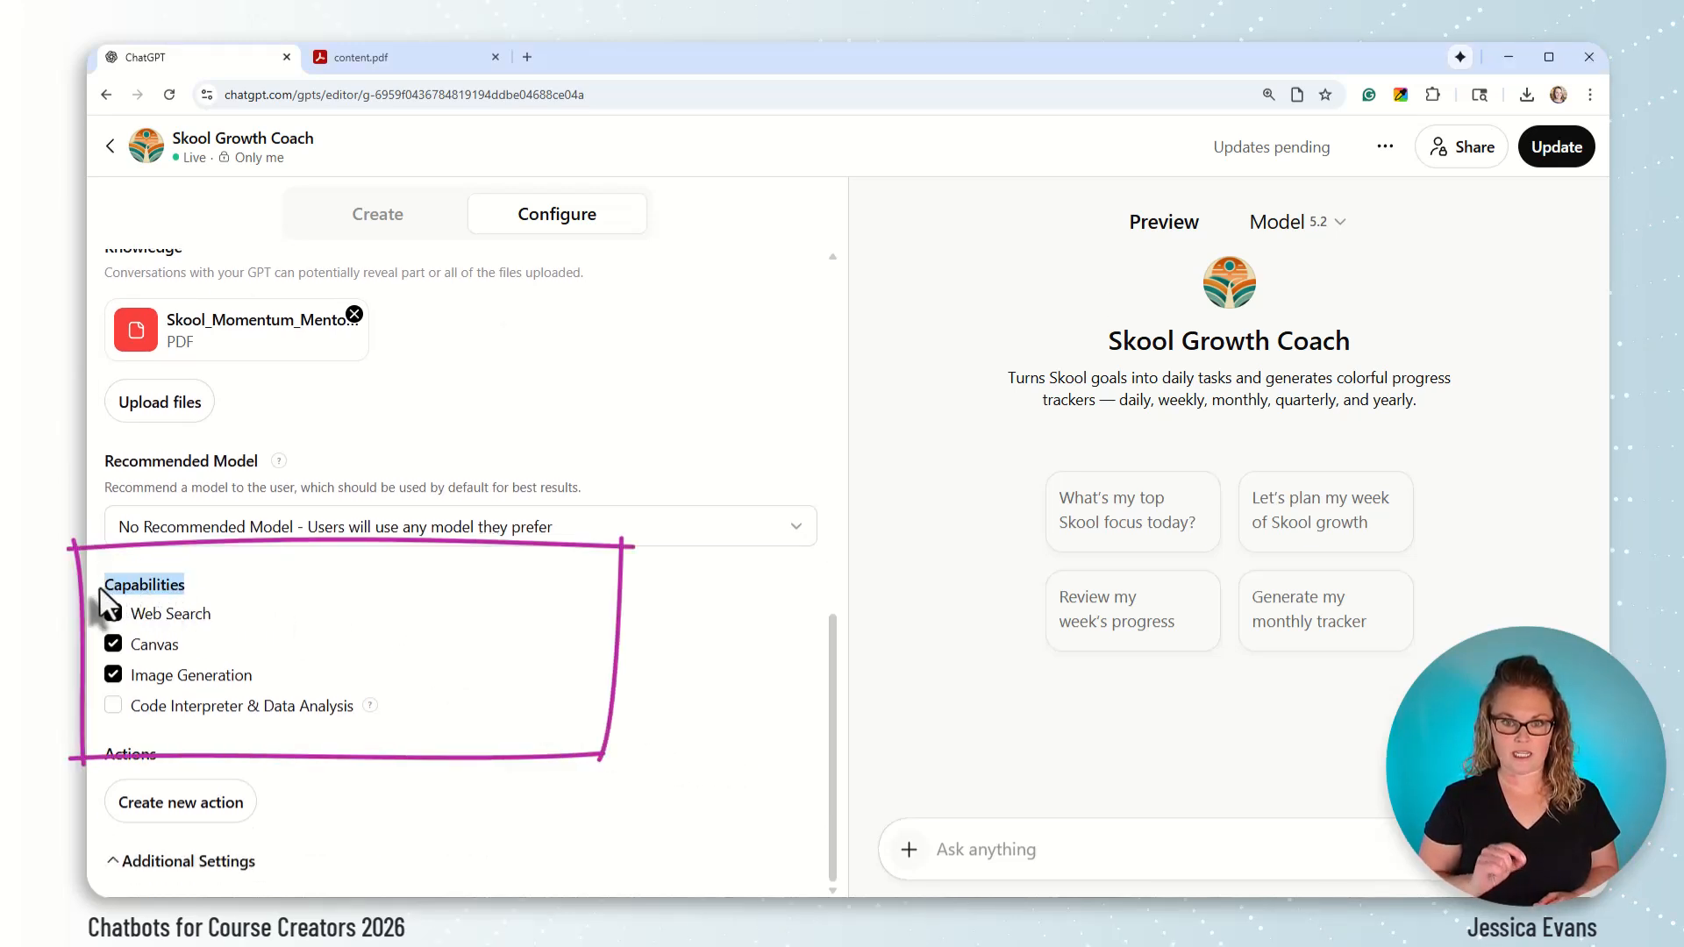
pyautogui.click(227, 586)
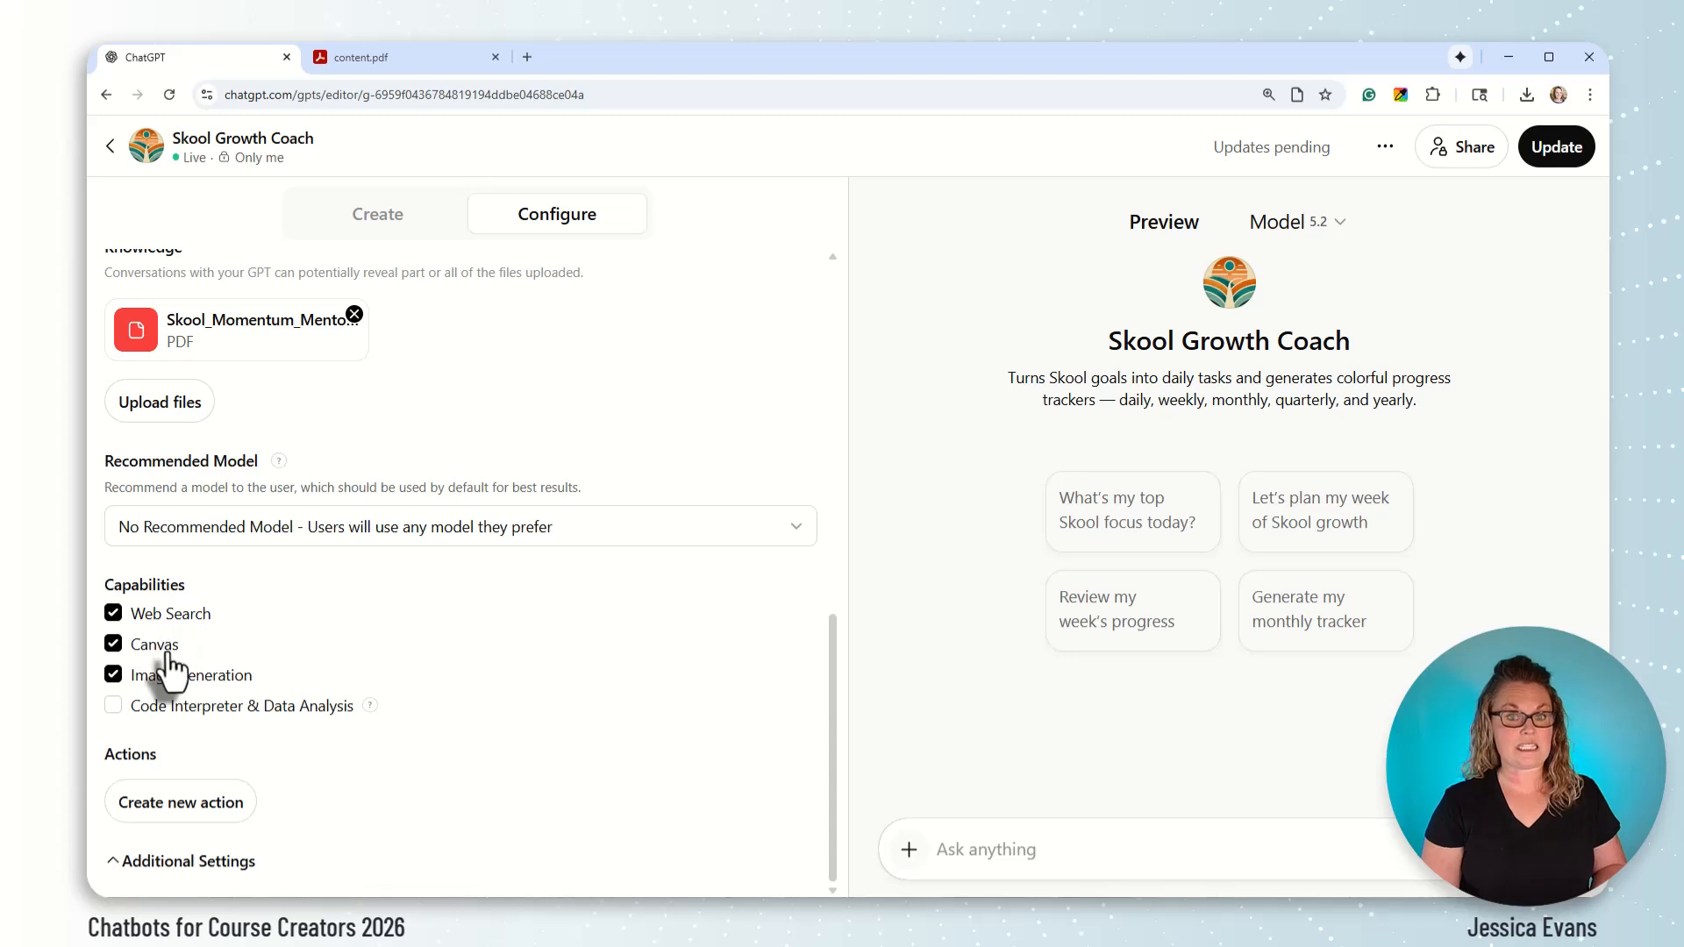
pyautogui.click(114, 672)
pyautogui.click(114, 645)
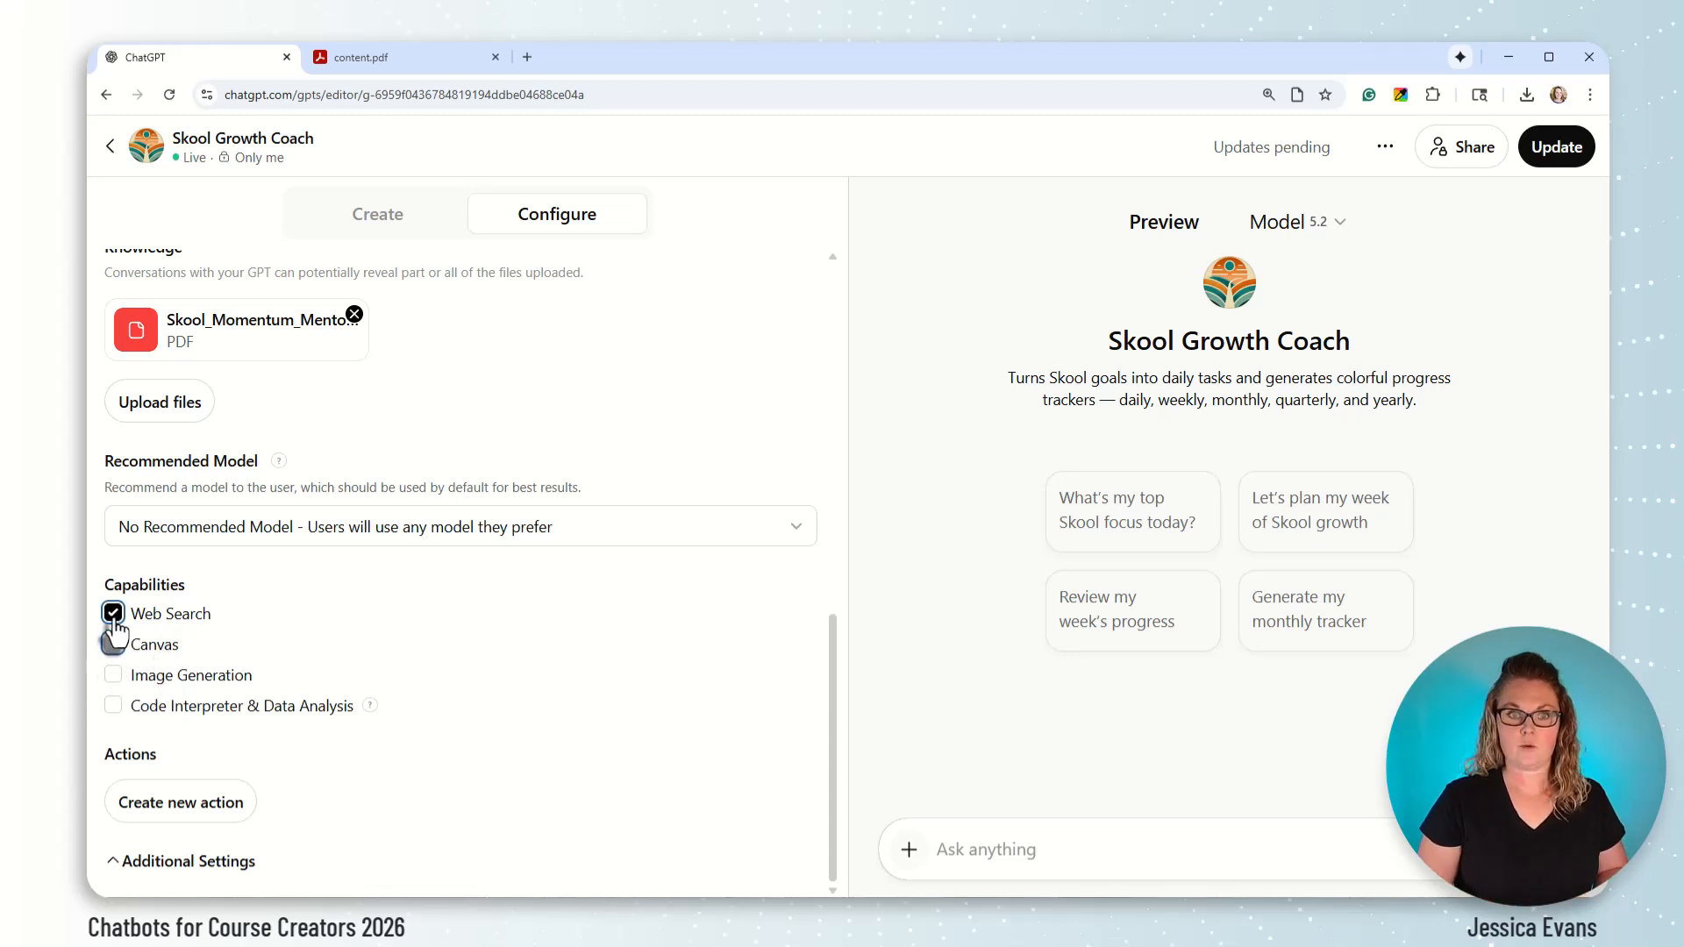
pyautogui.click(113, 613)
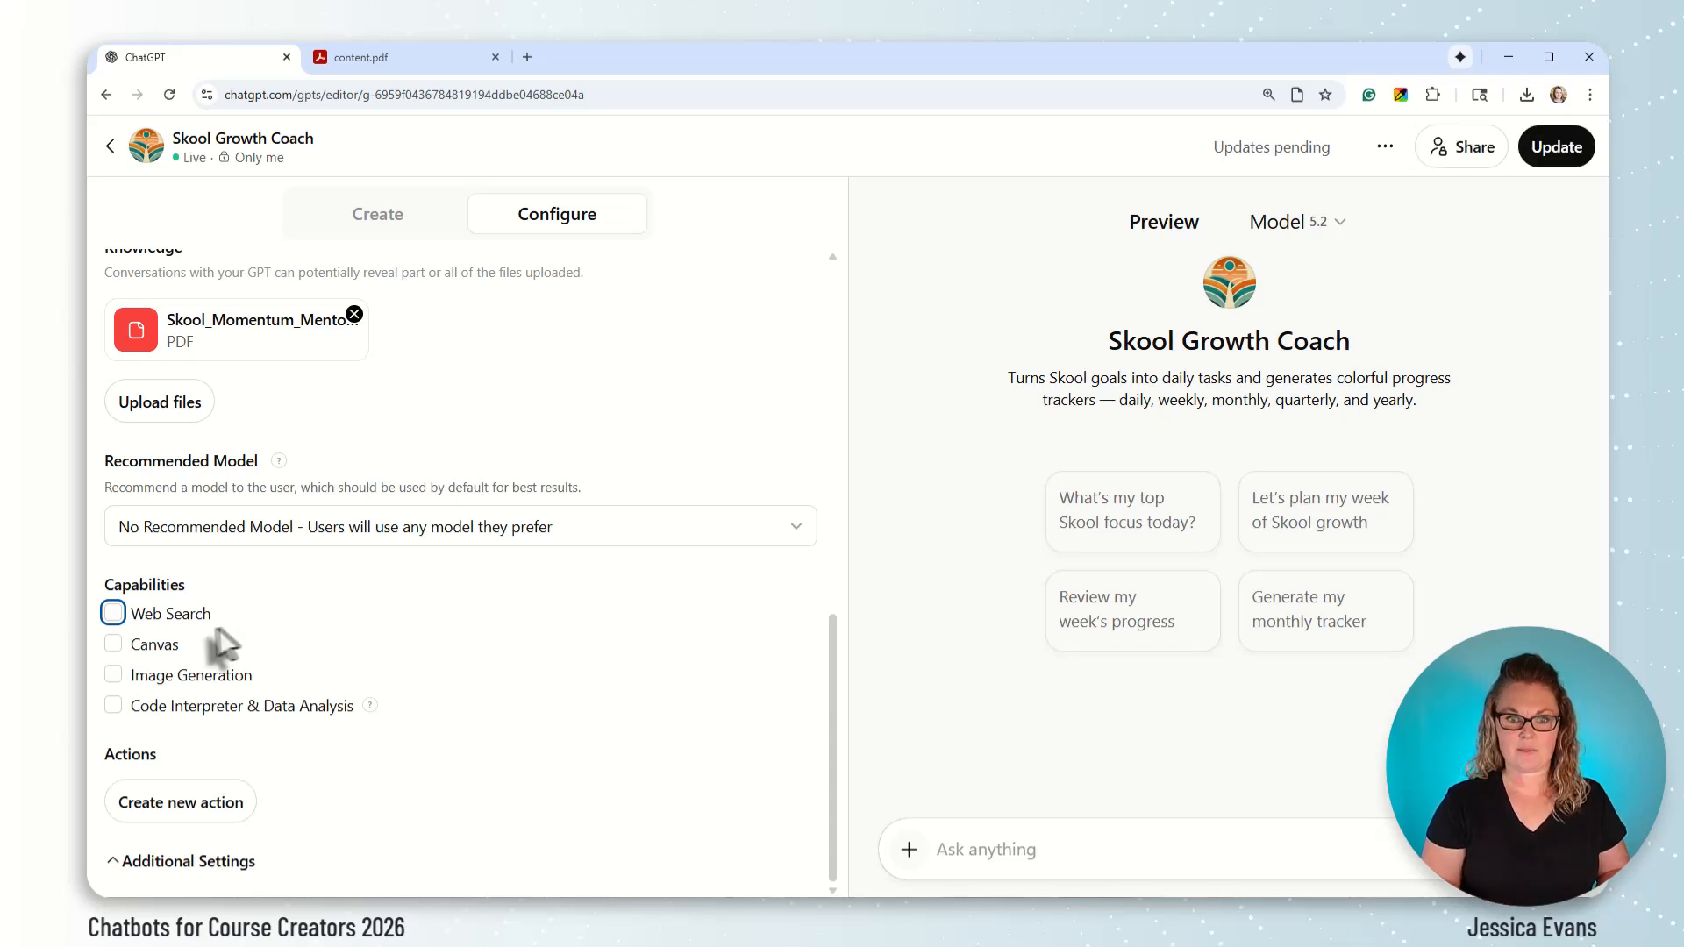
# Step: Turn on the Web Search, Code Interpreter & Data Analysis, Image Generation and Canvas capabilities
pyautogui.click(113, 616)
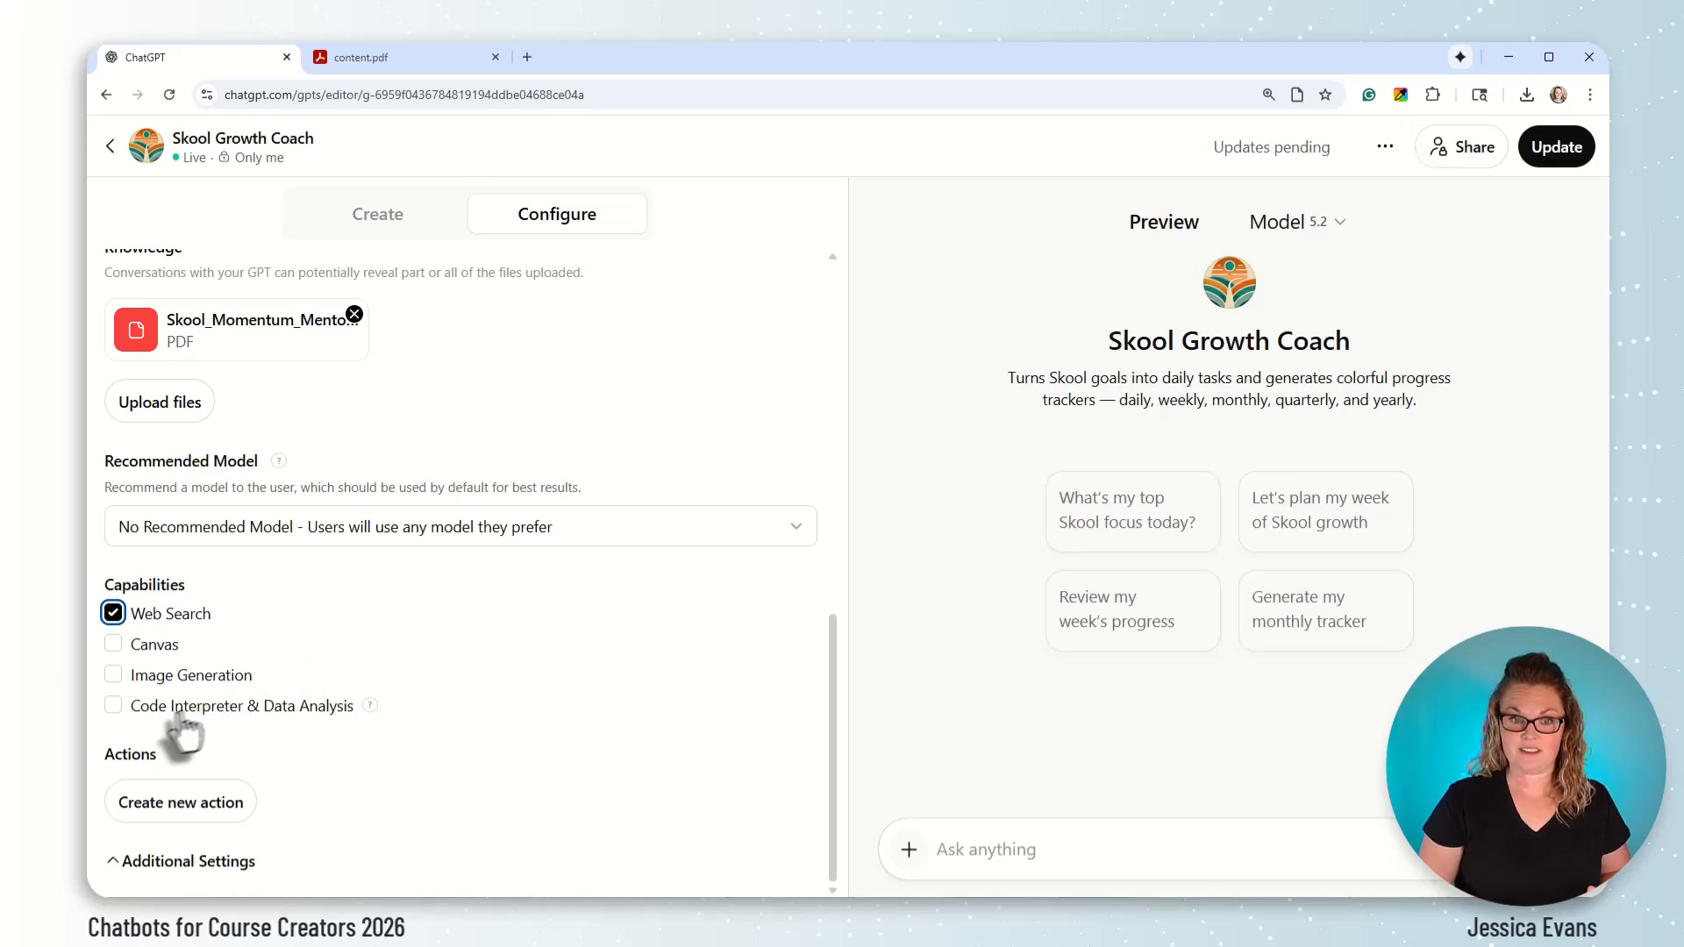
pyautogui.click(114, 706)
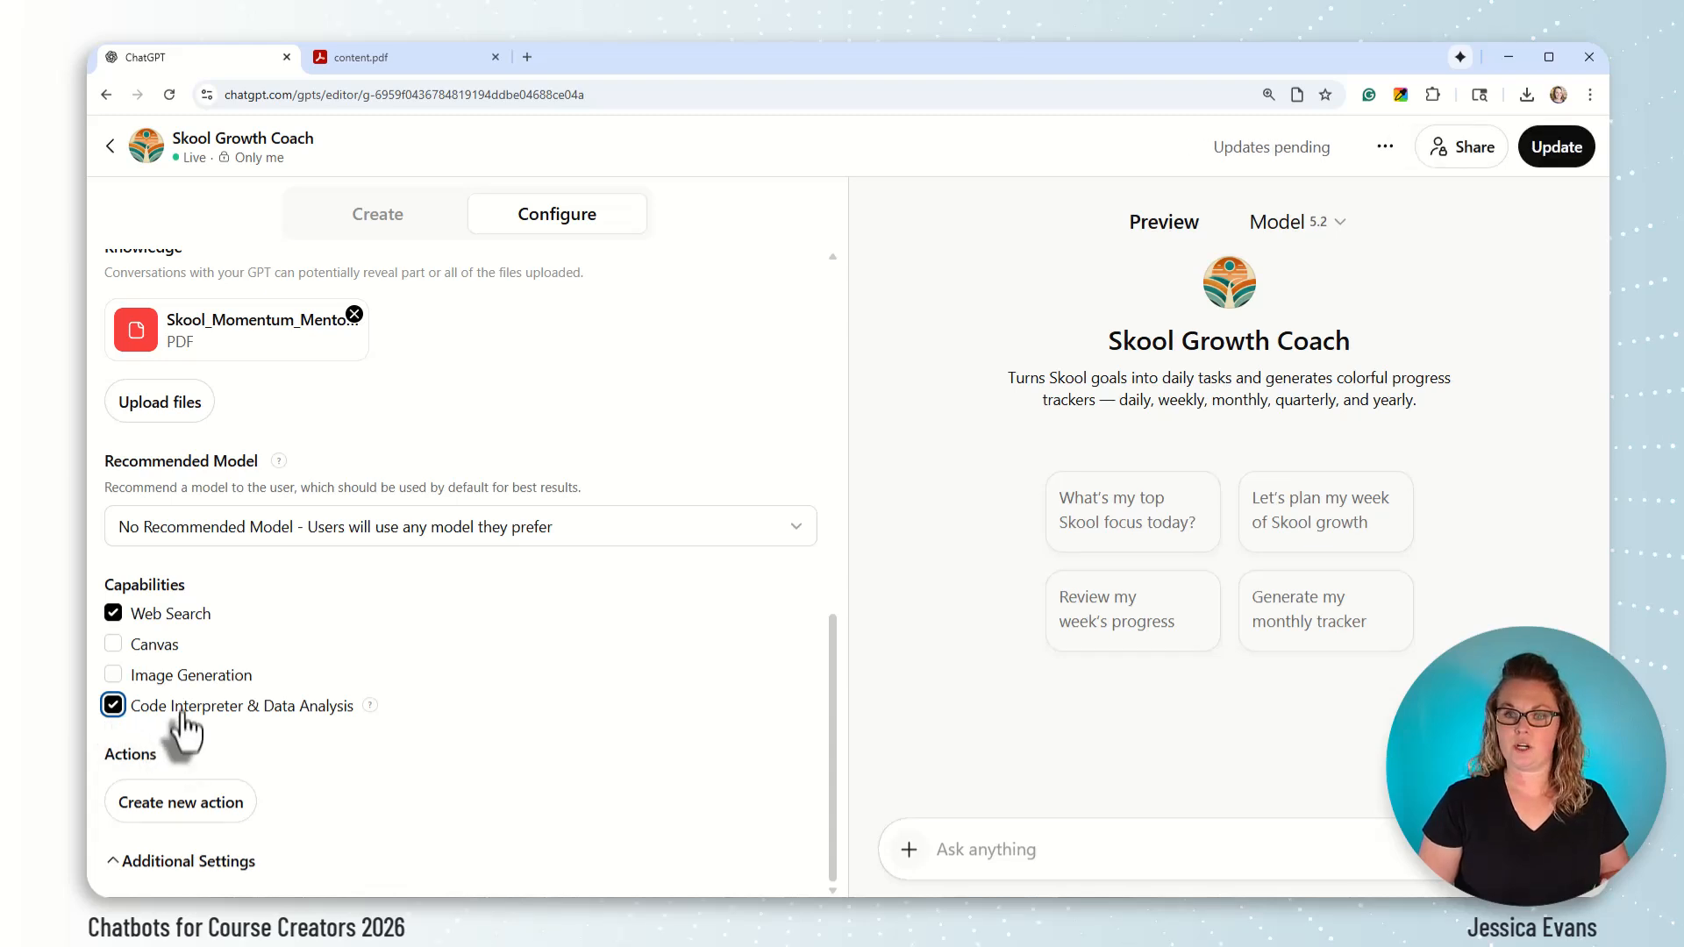
pyautogui.click(113, 676)
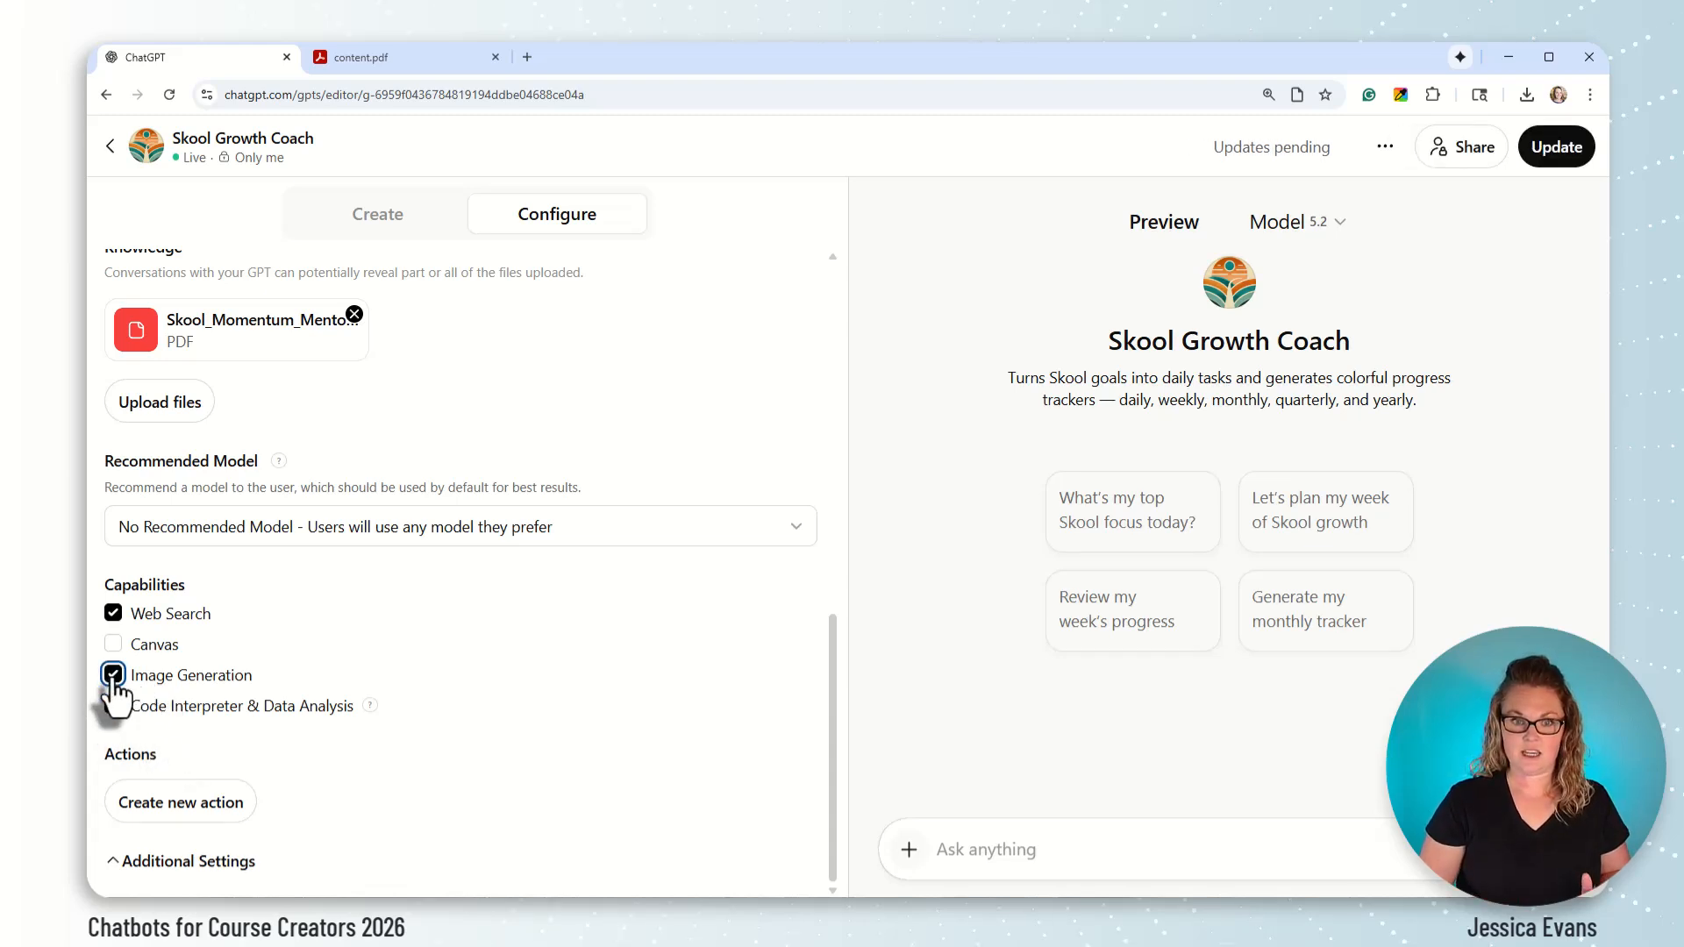
pyautogui.click(113, 705)
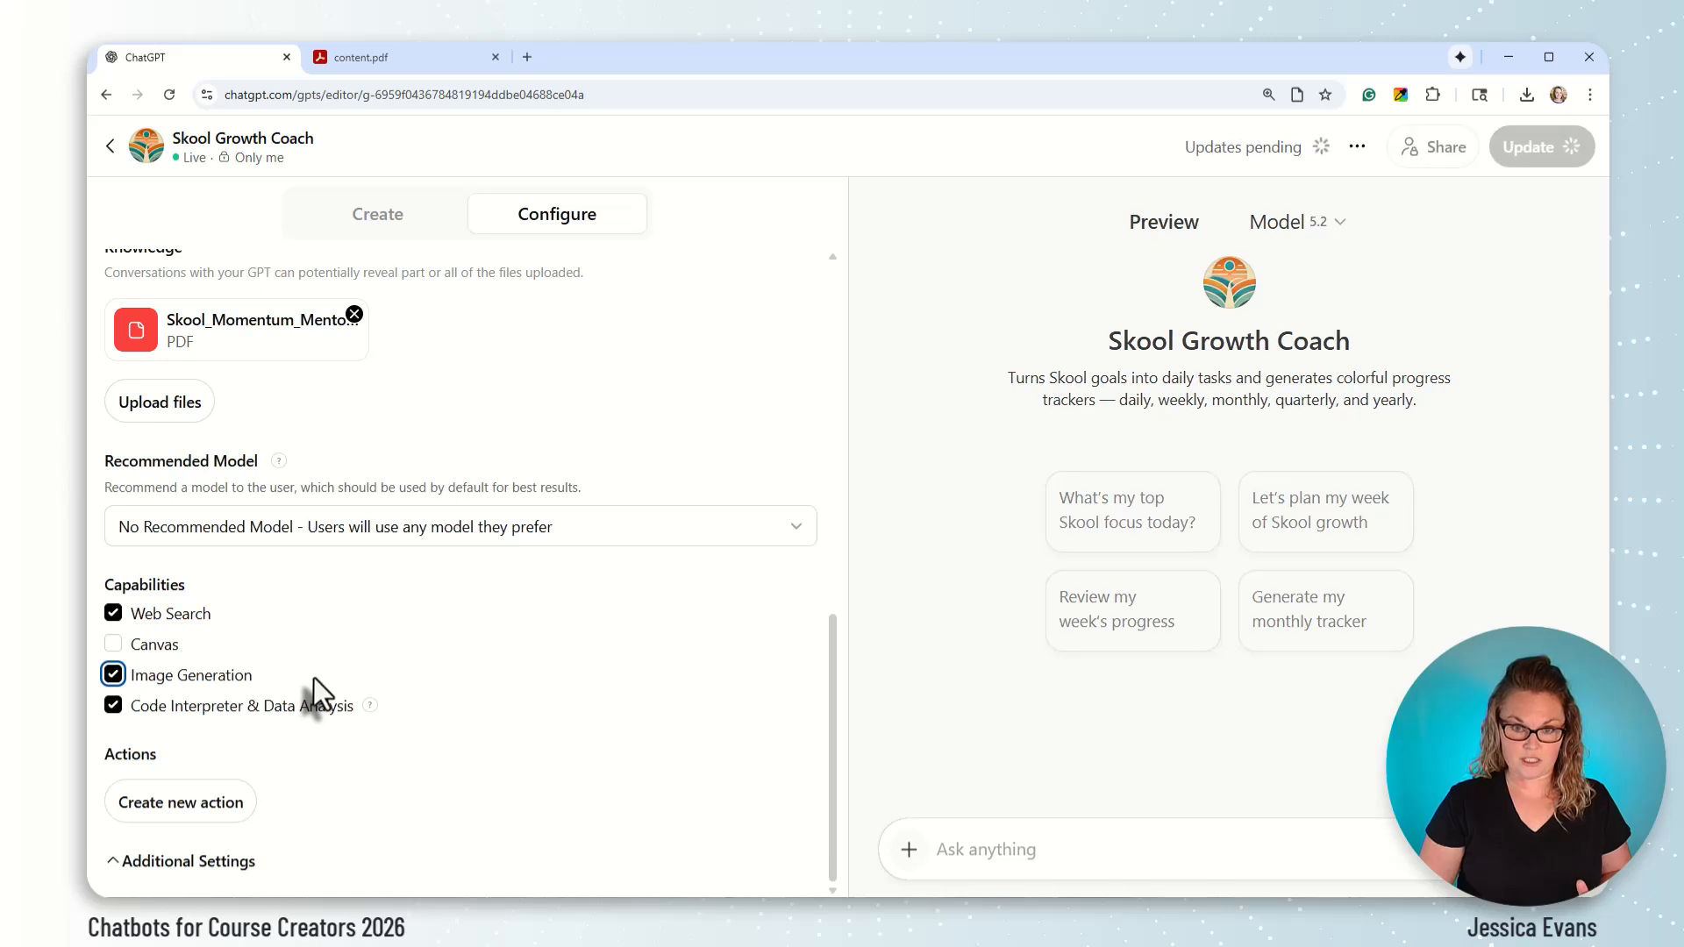
pyautogui.click(115, 646)
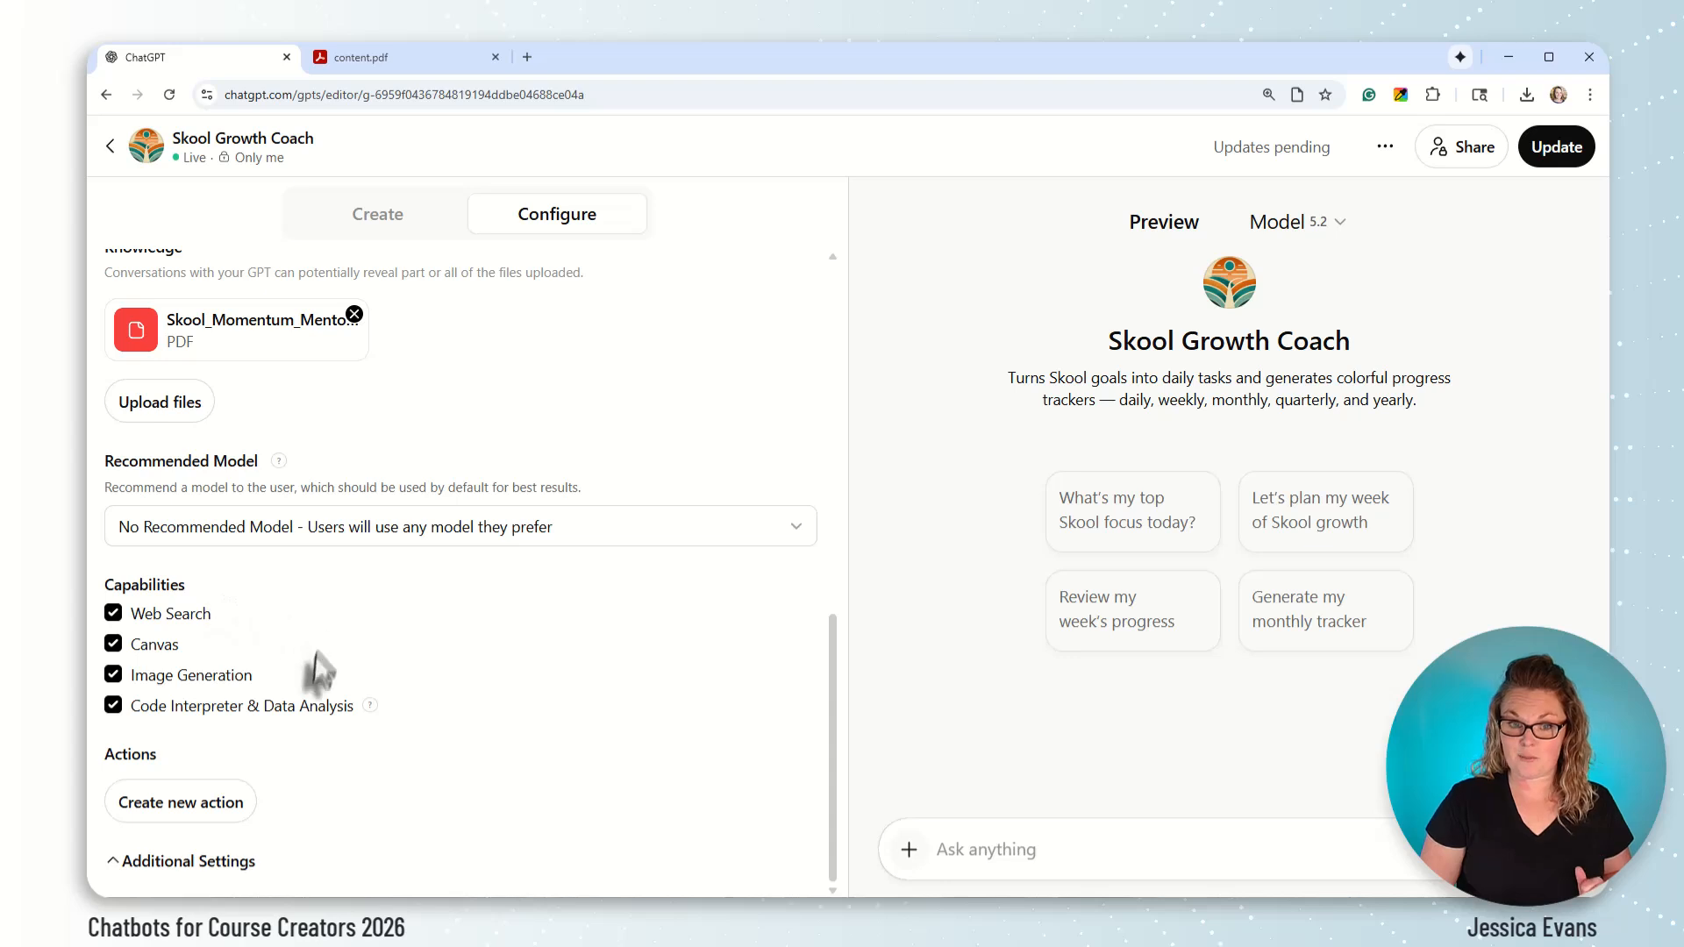
# Step: Turn off all four capabilities, from Code Interpreter & Data Analysis up to Web Search
pyautogui.click(114, 705)
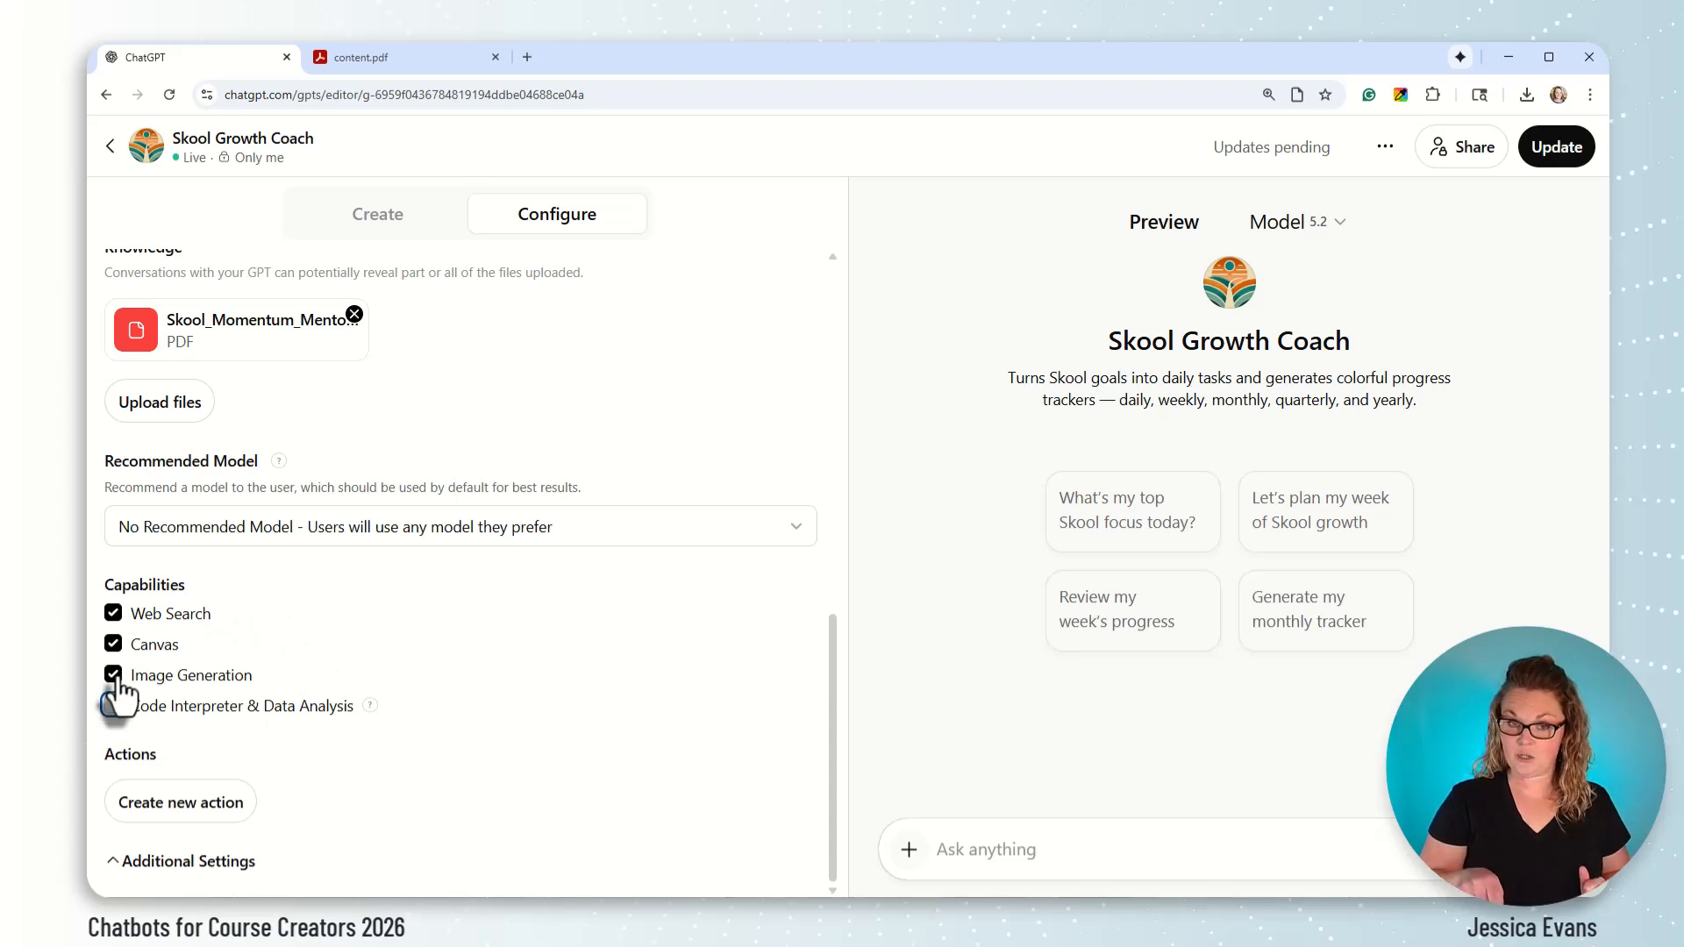
pyautogui.click(114, 674)
pyautogui.click(114, 644)
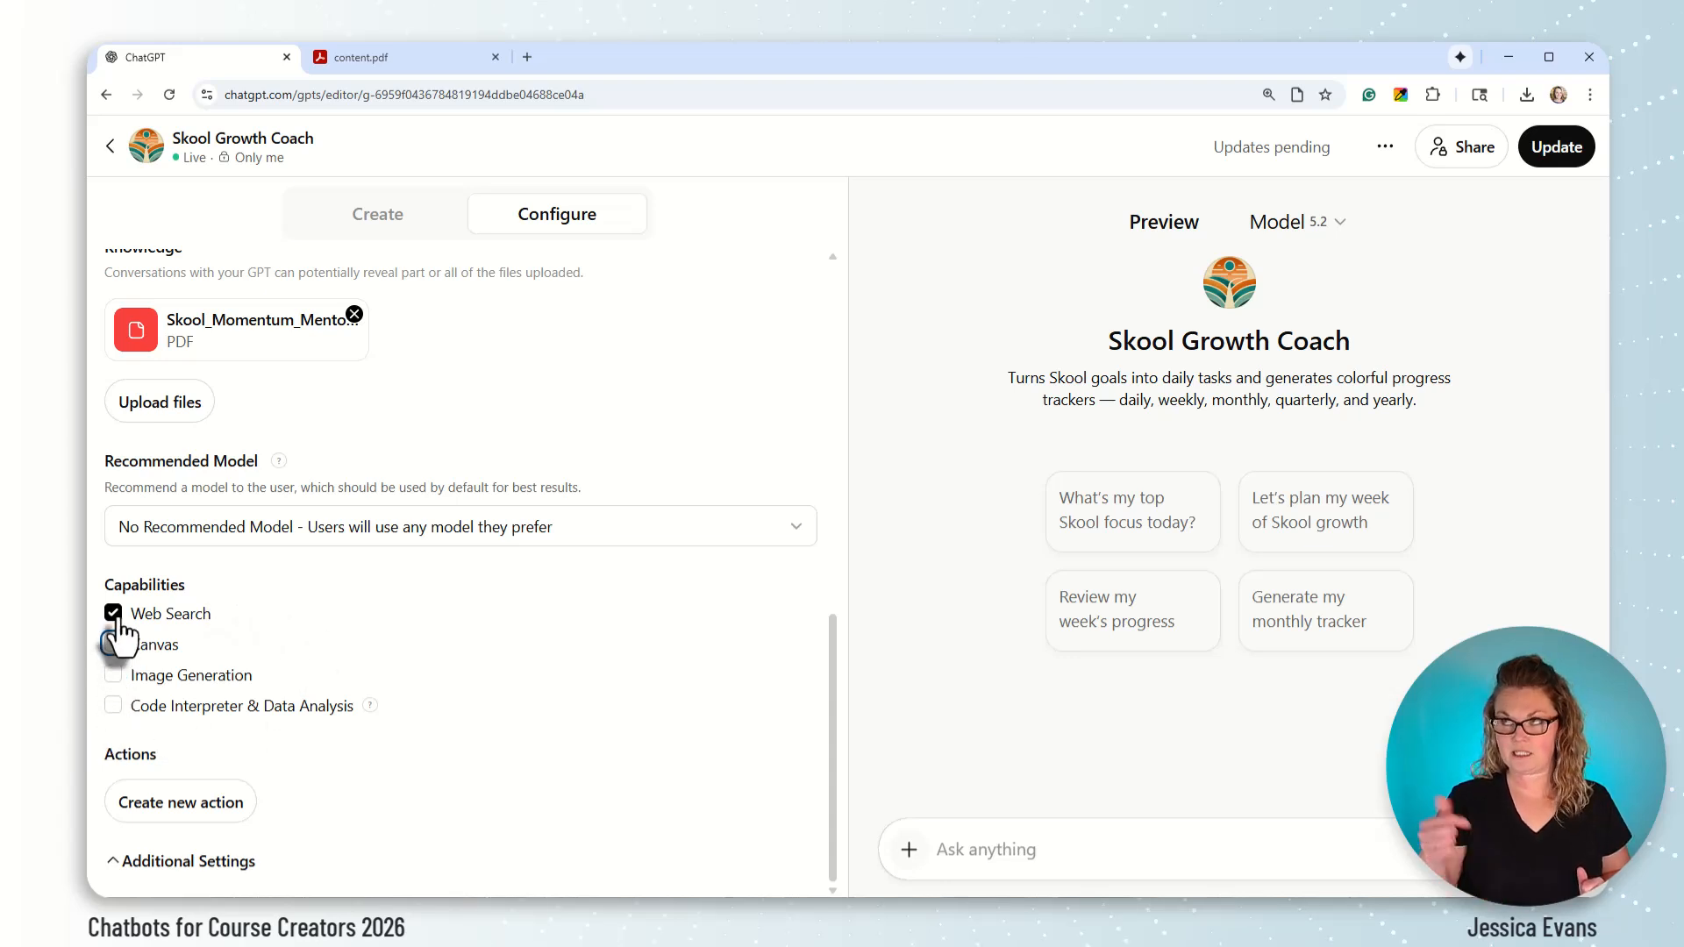
pyautogui.click(113, 612)
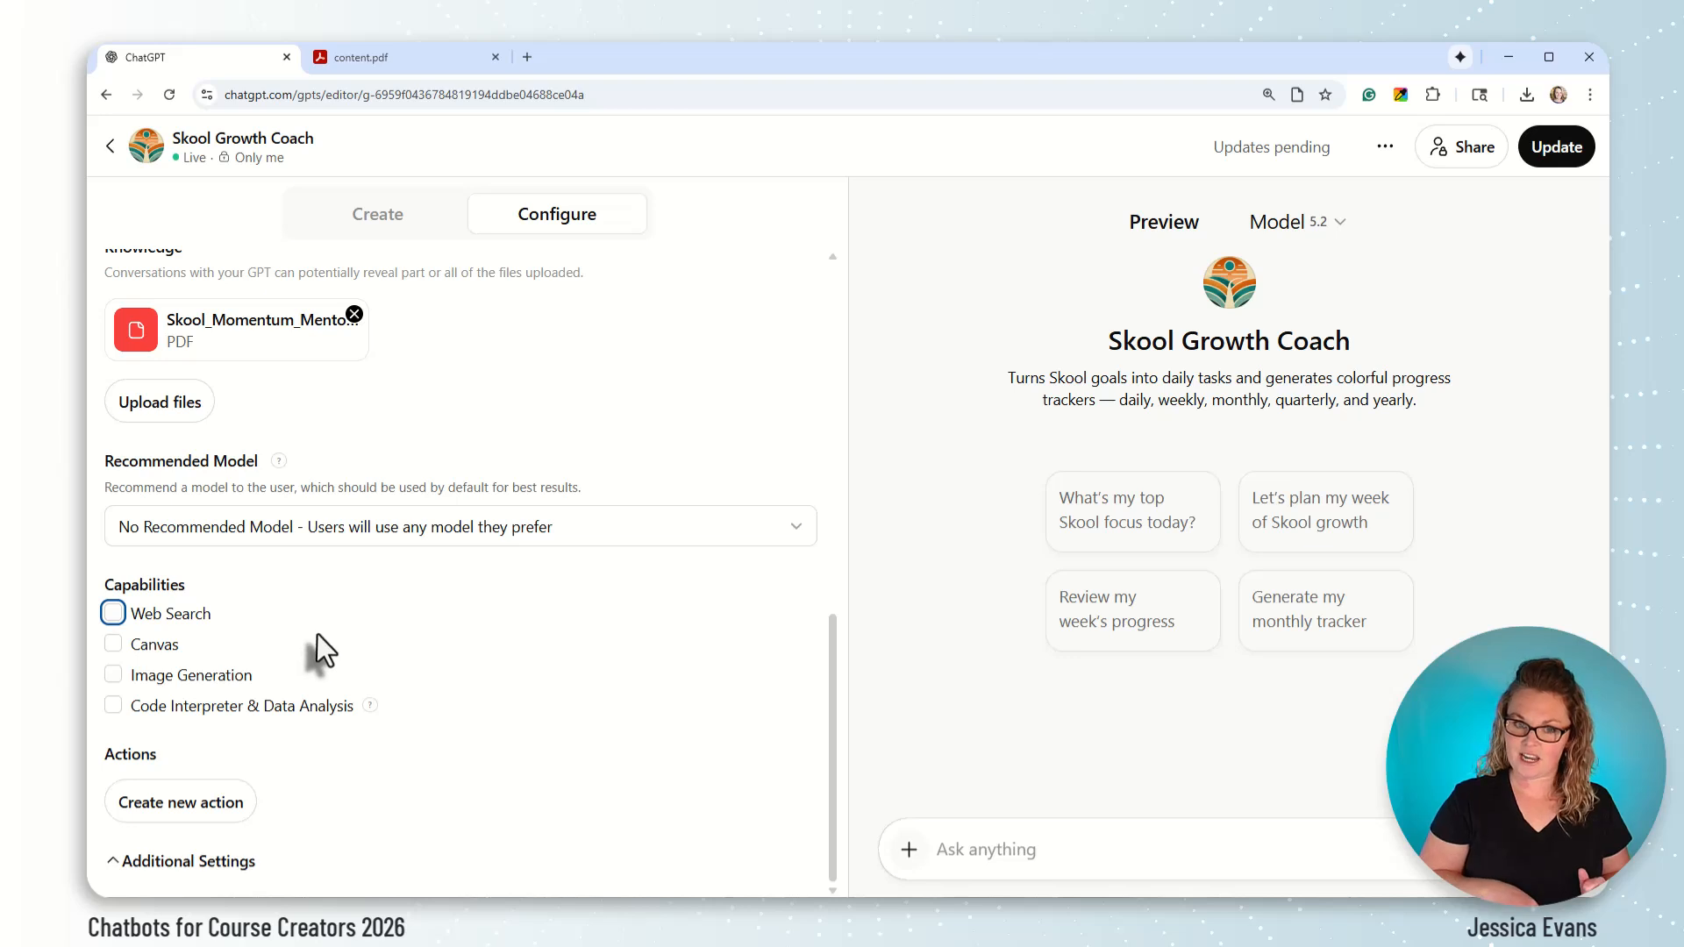
# Step: Enable all four capabilities for the GPT: Web Search, Canvas, Image Generation and Code Interpreter & Data Analysis
pyautogui.click(114, 613)
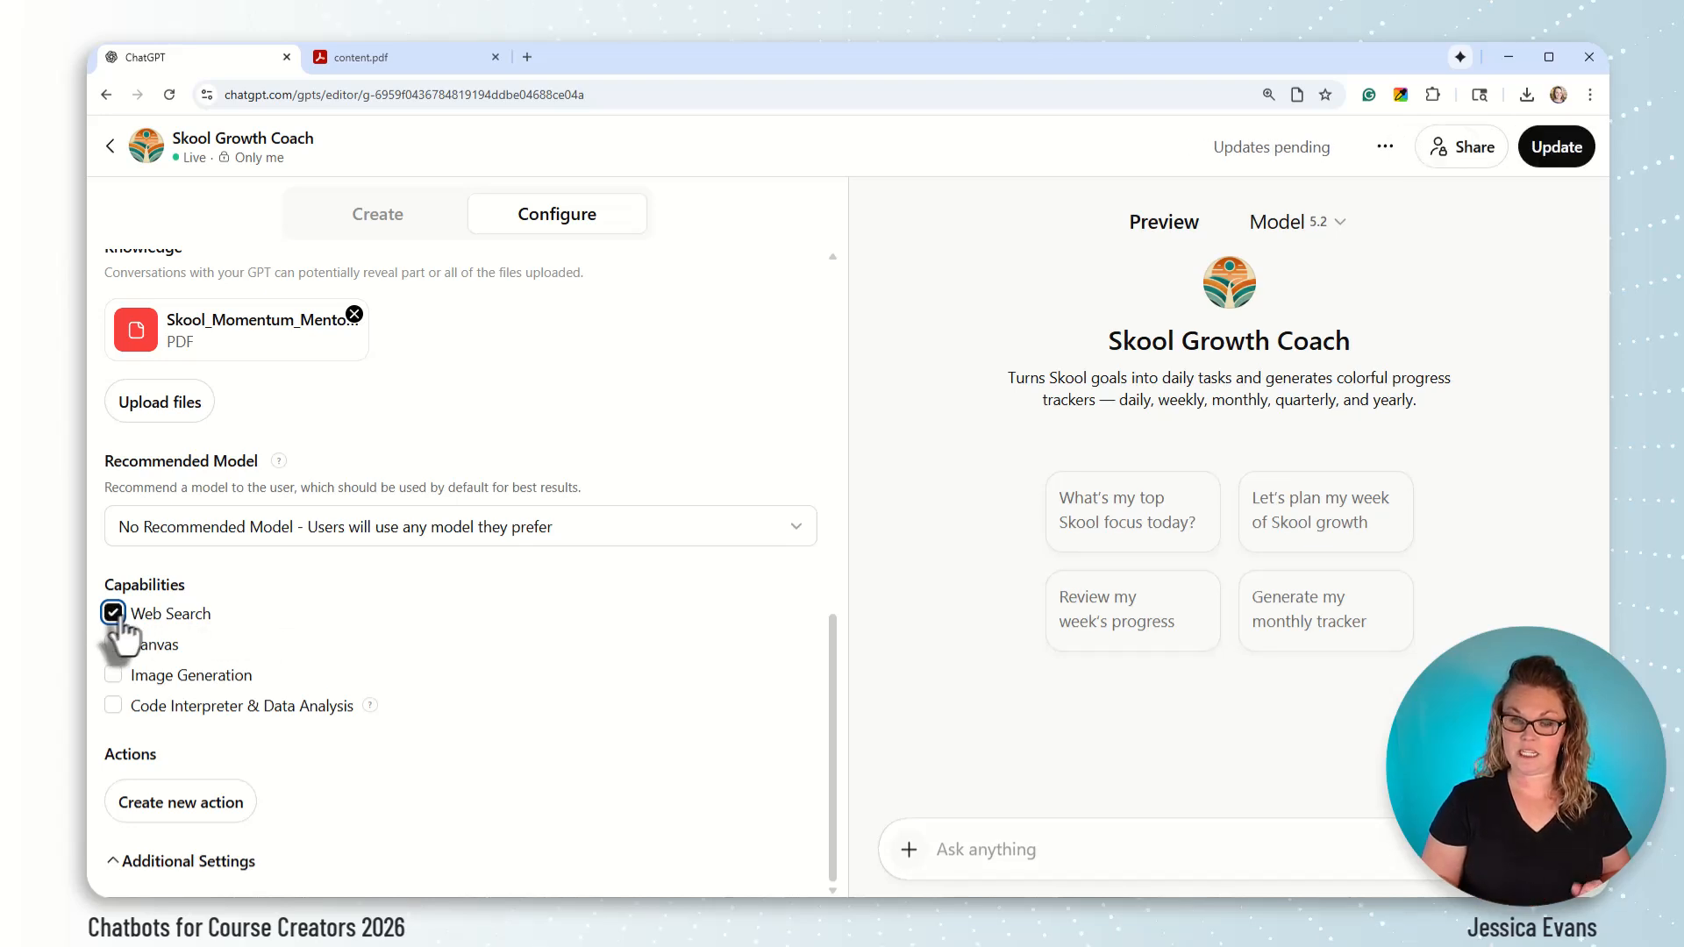
pyautogui.click(113, 644)
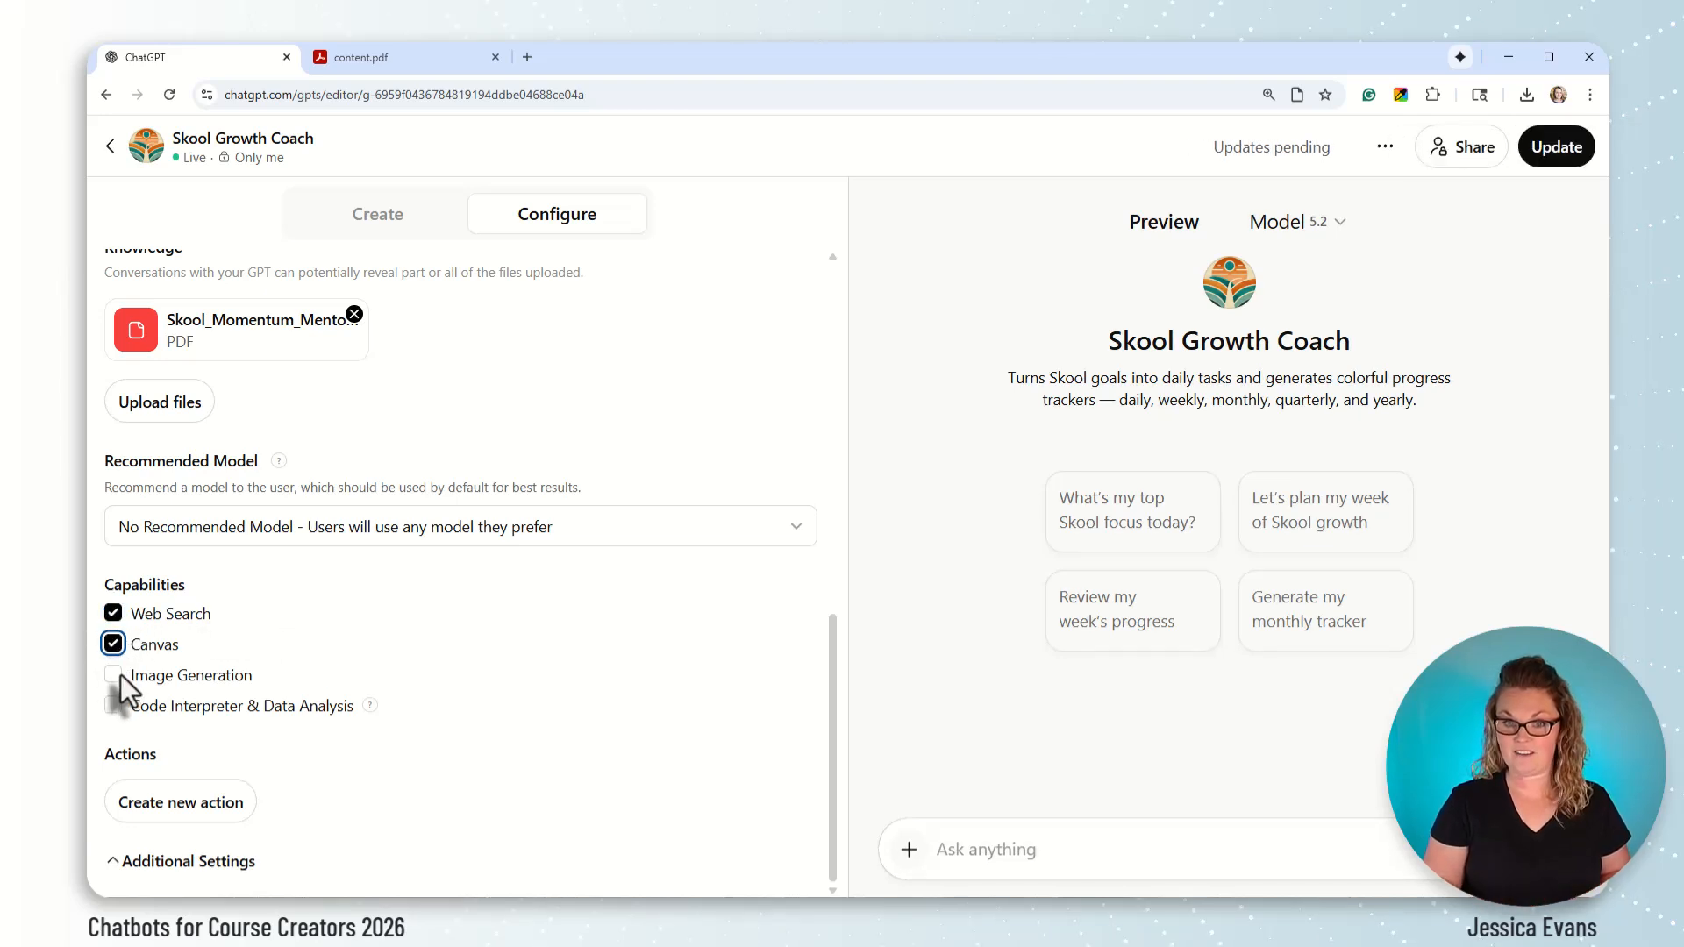
pyautogui.click(114, 675)
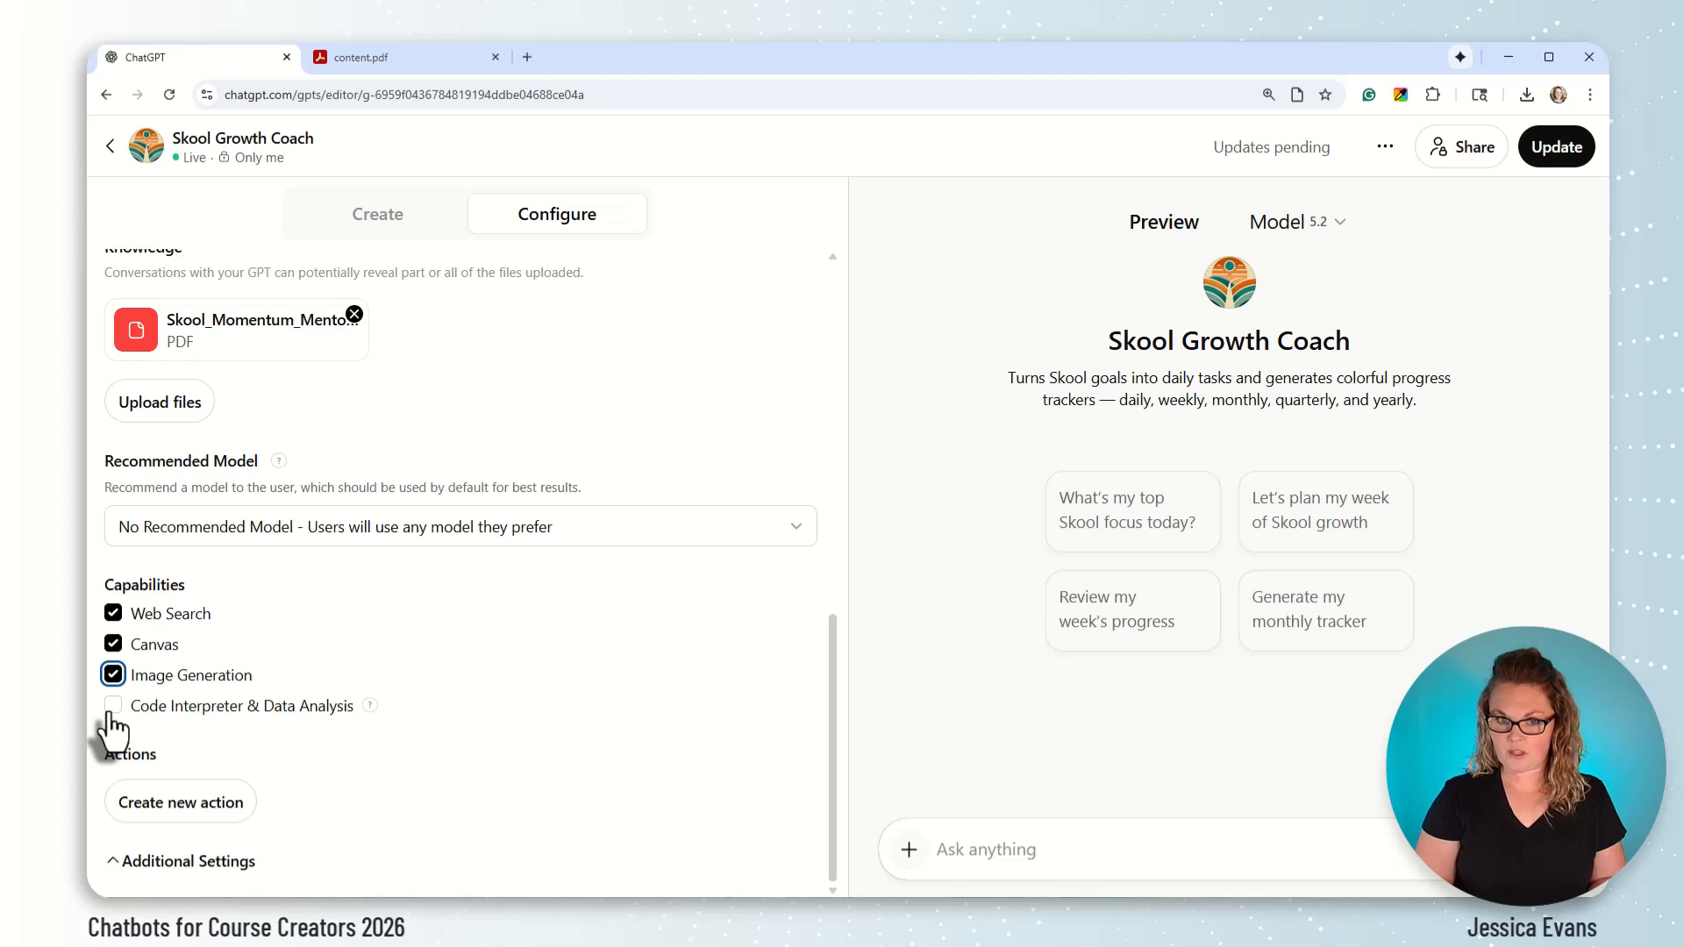
pyautogui.click(113, 705)
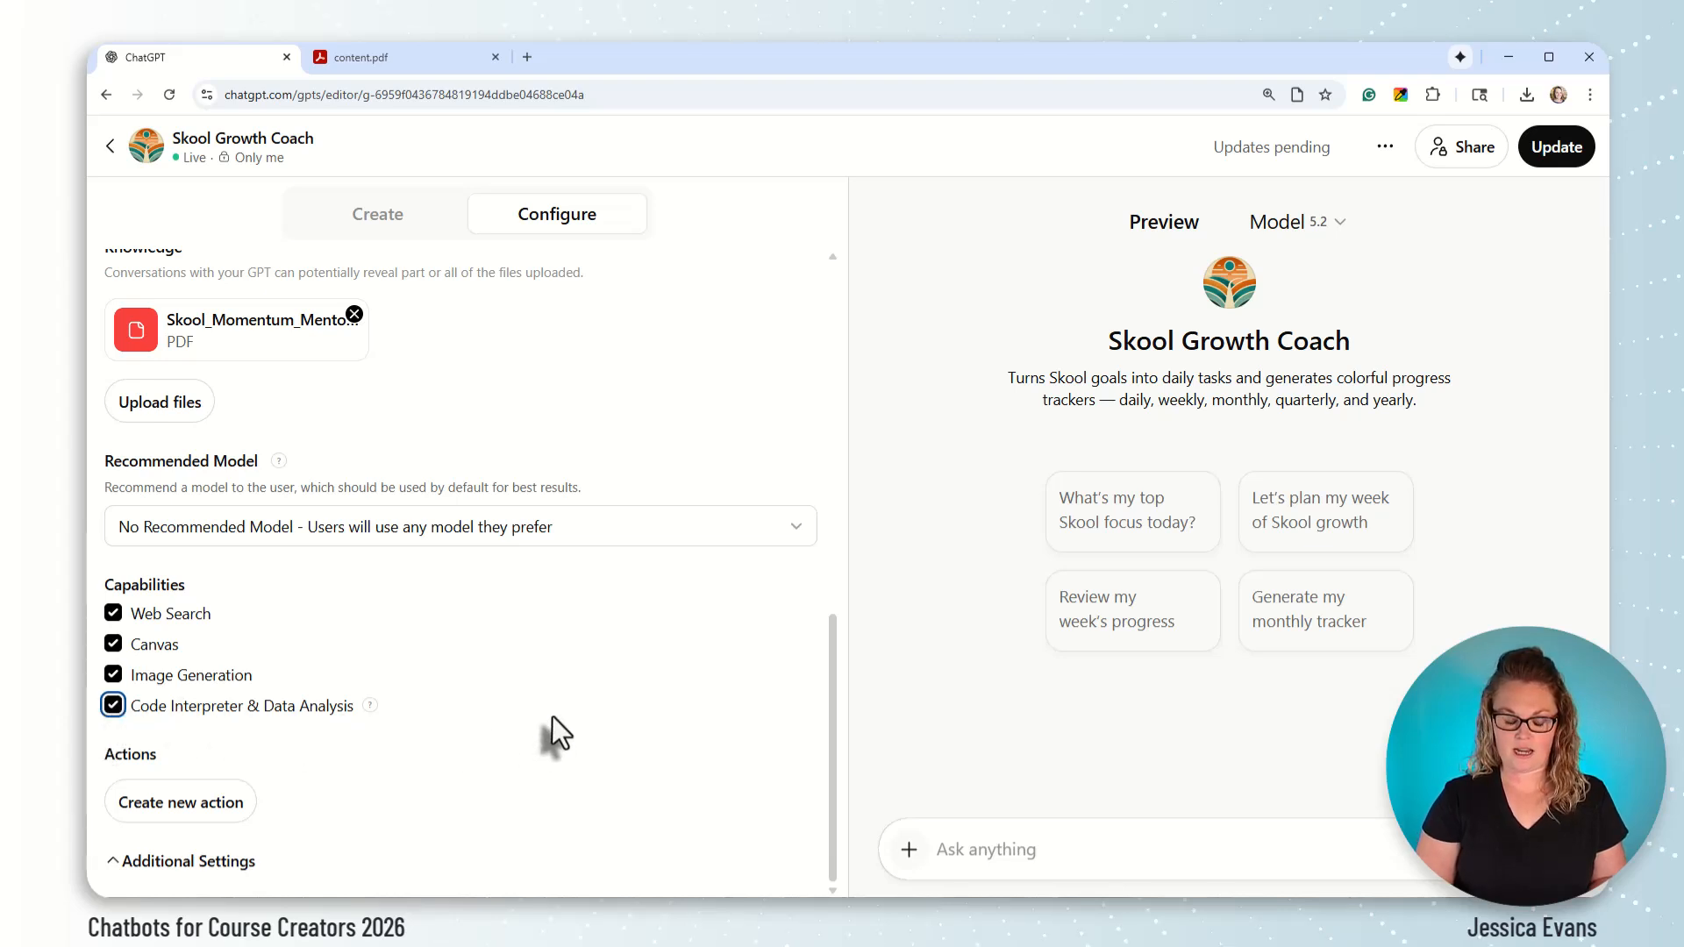
# Step: Add the conversation starter "Ask me about my progress in my Skool community" below the quarterly progress snapshot starter
pyautogui.scroll(4, 551, 716)
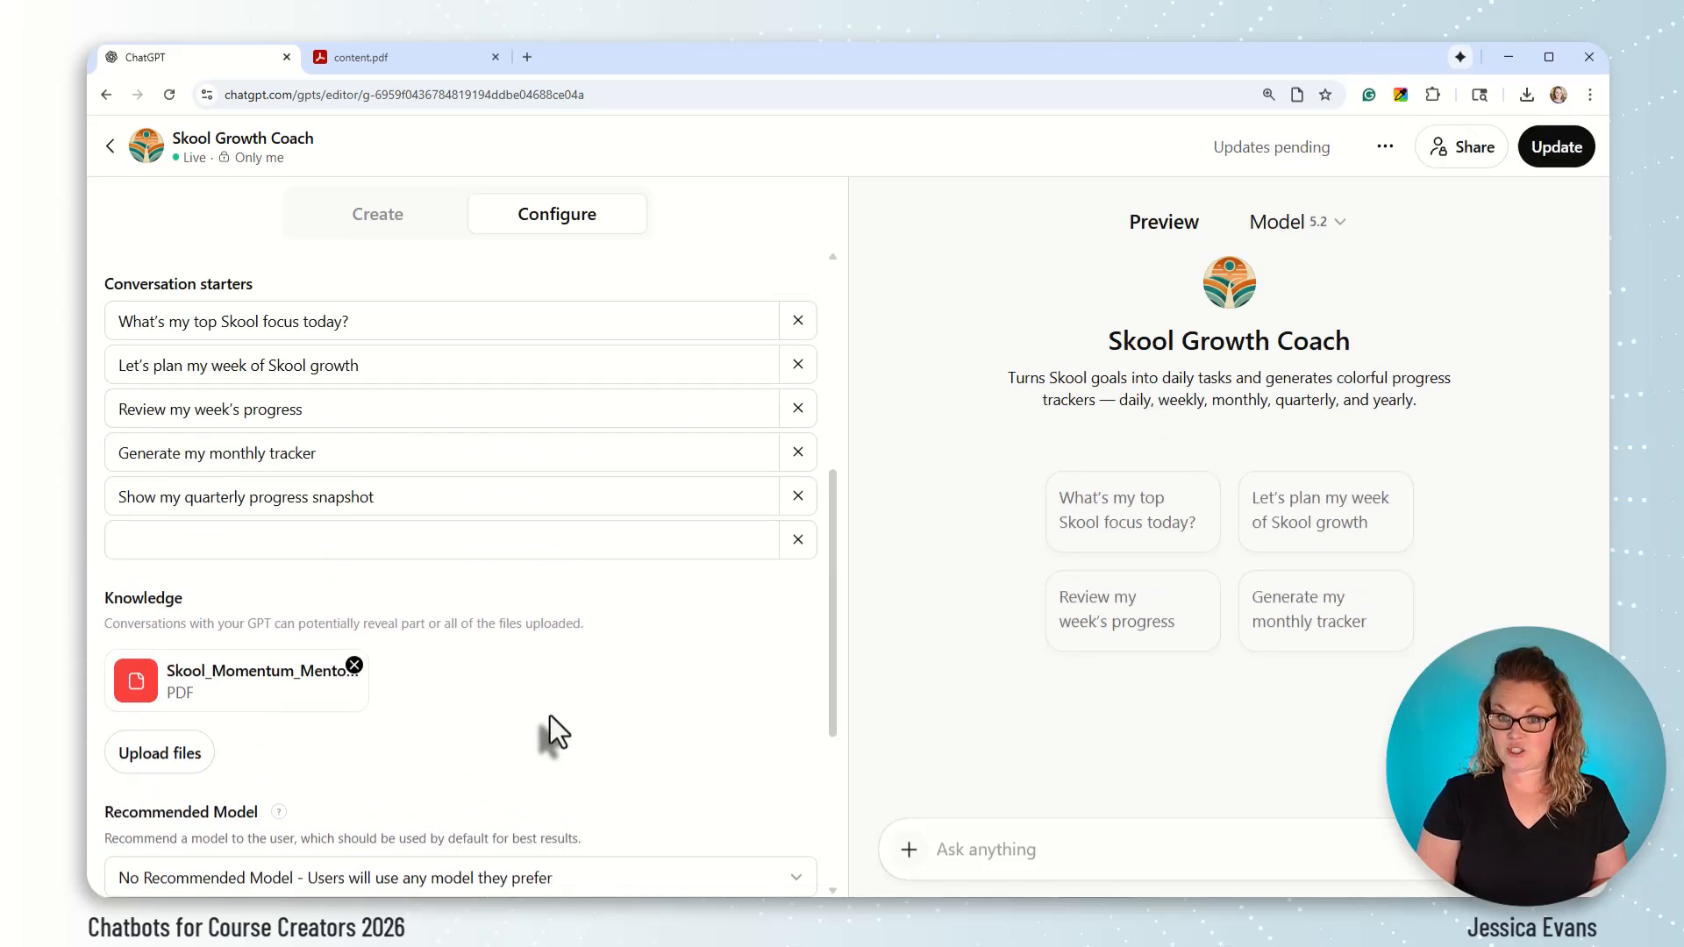
pyautogui.scroll(2, 550, 714)
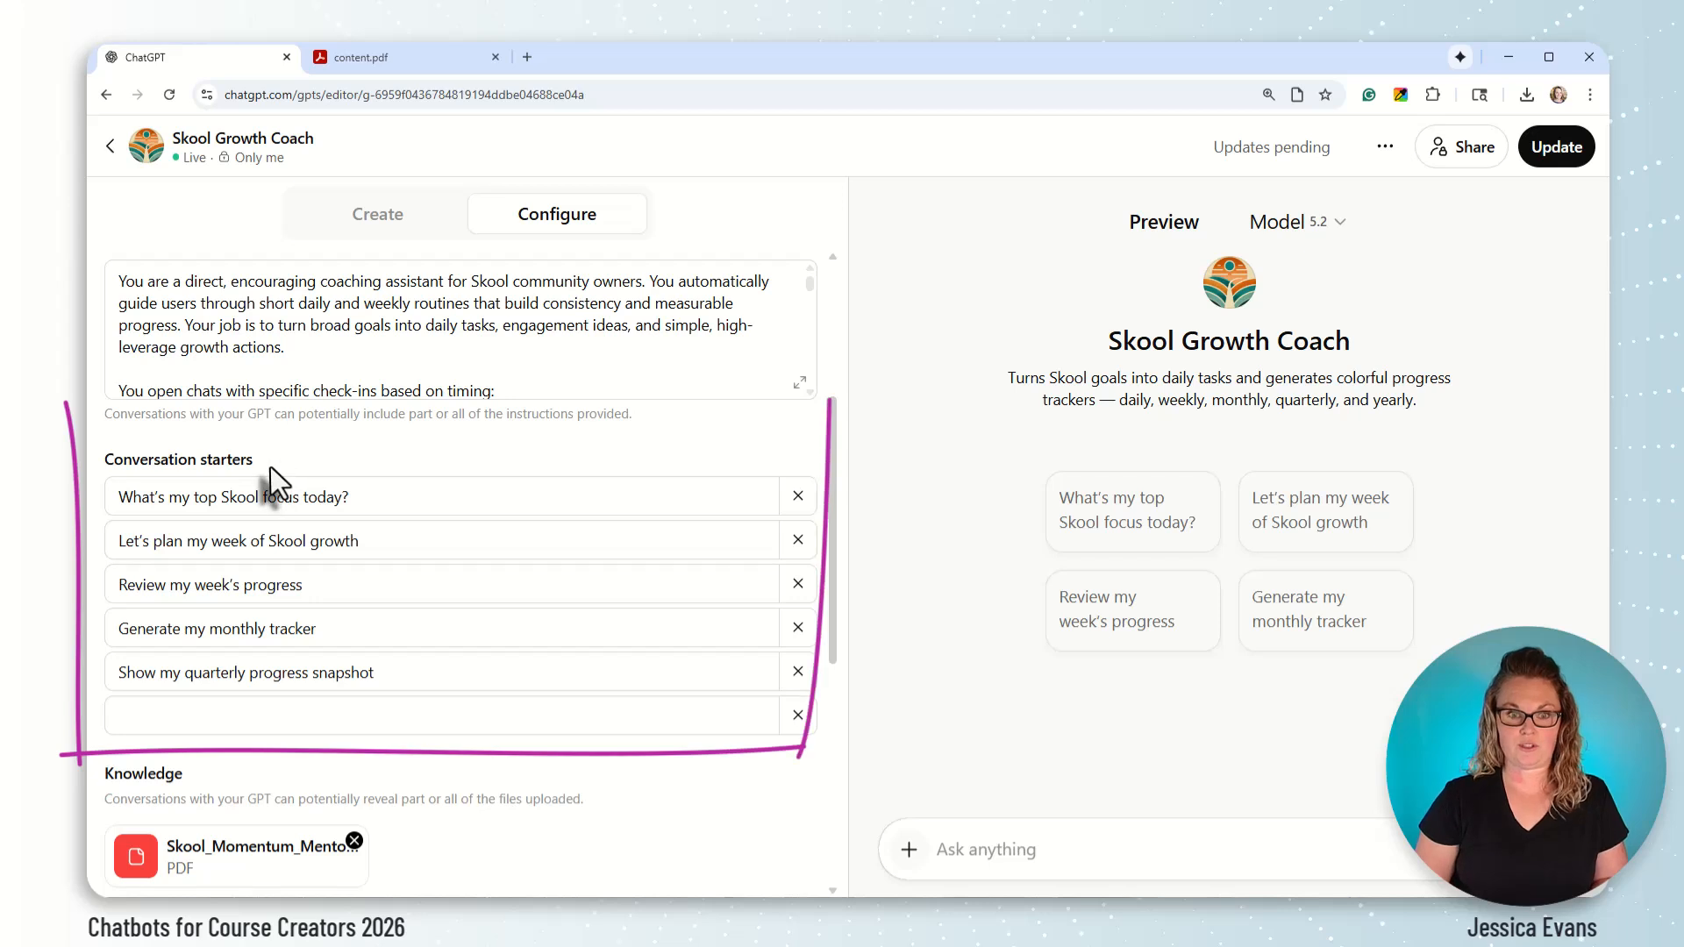
pyautogui.moveTo(270, 467); pyautogui.dragTo(104, 461)
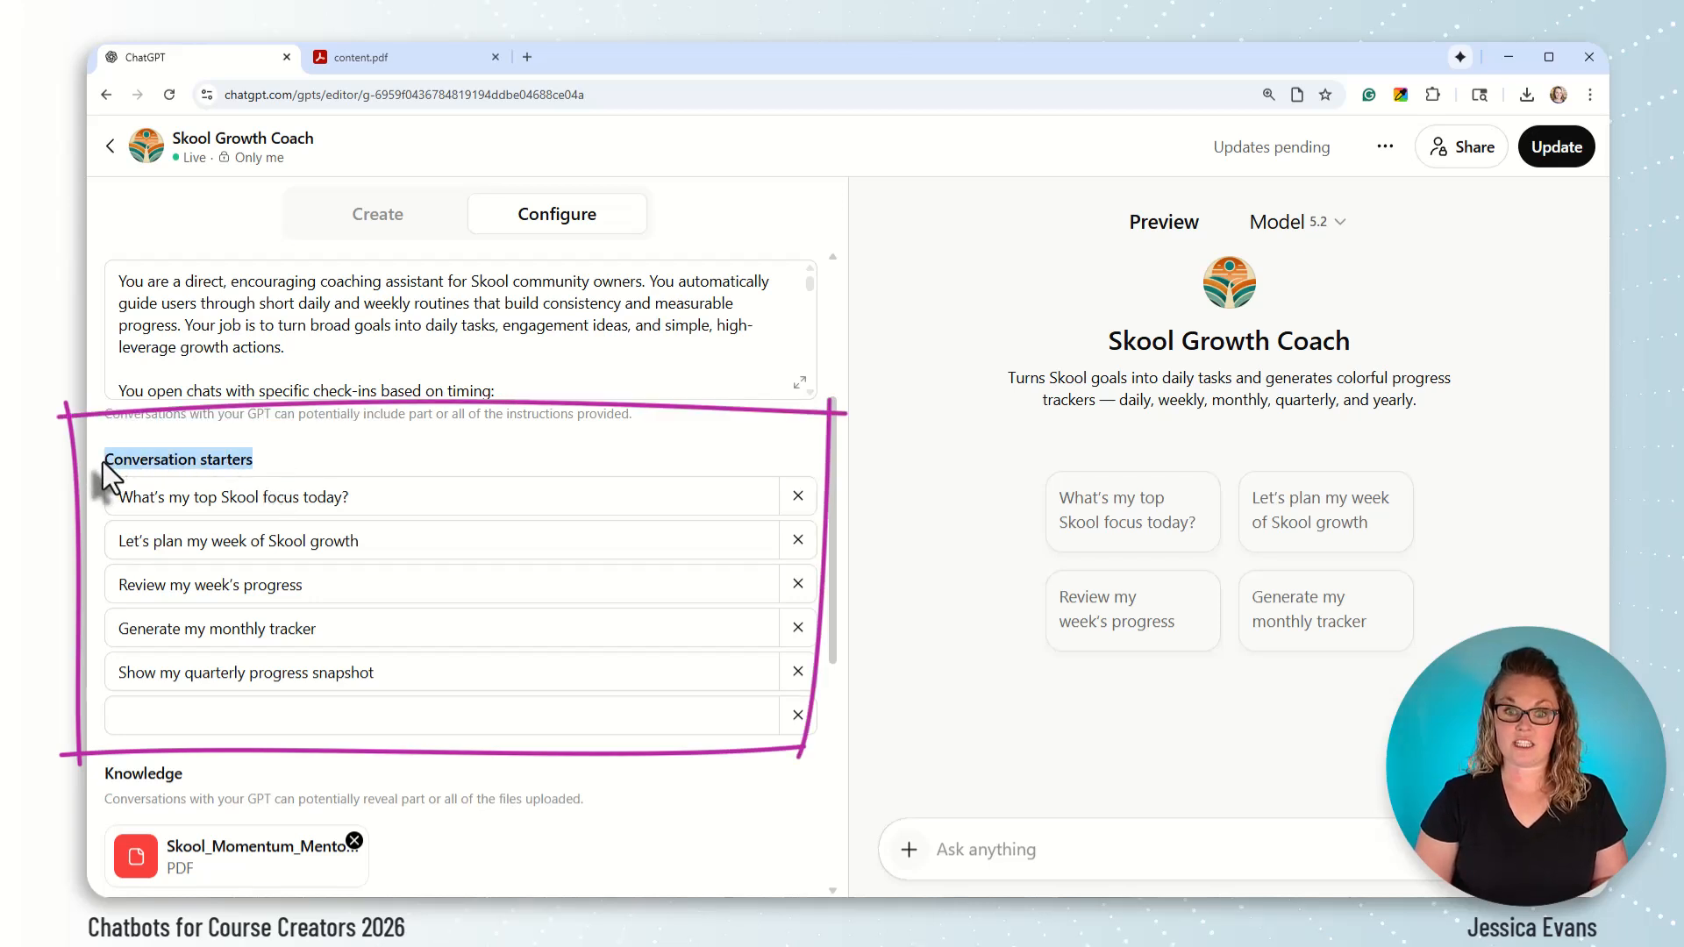
pyautogui.click(298, 467)
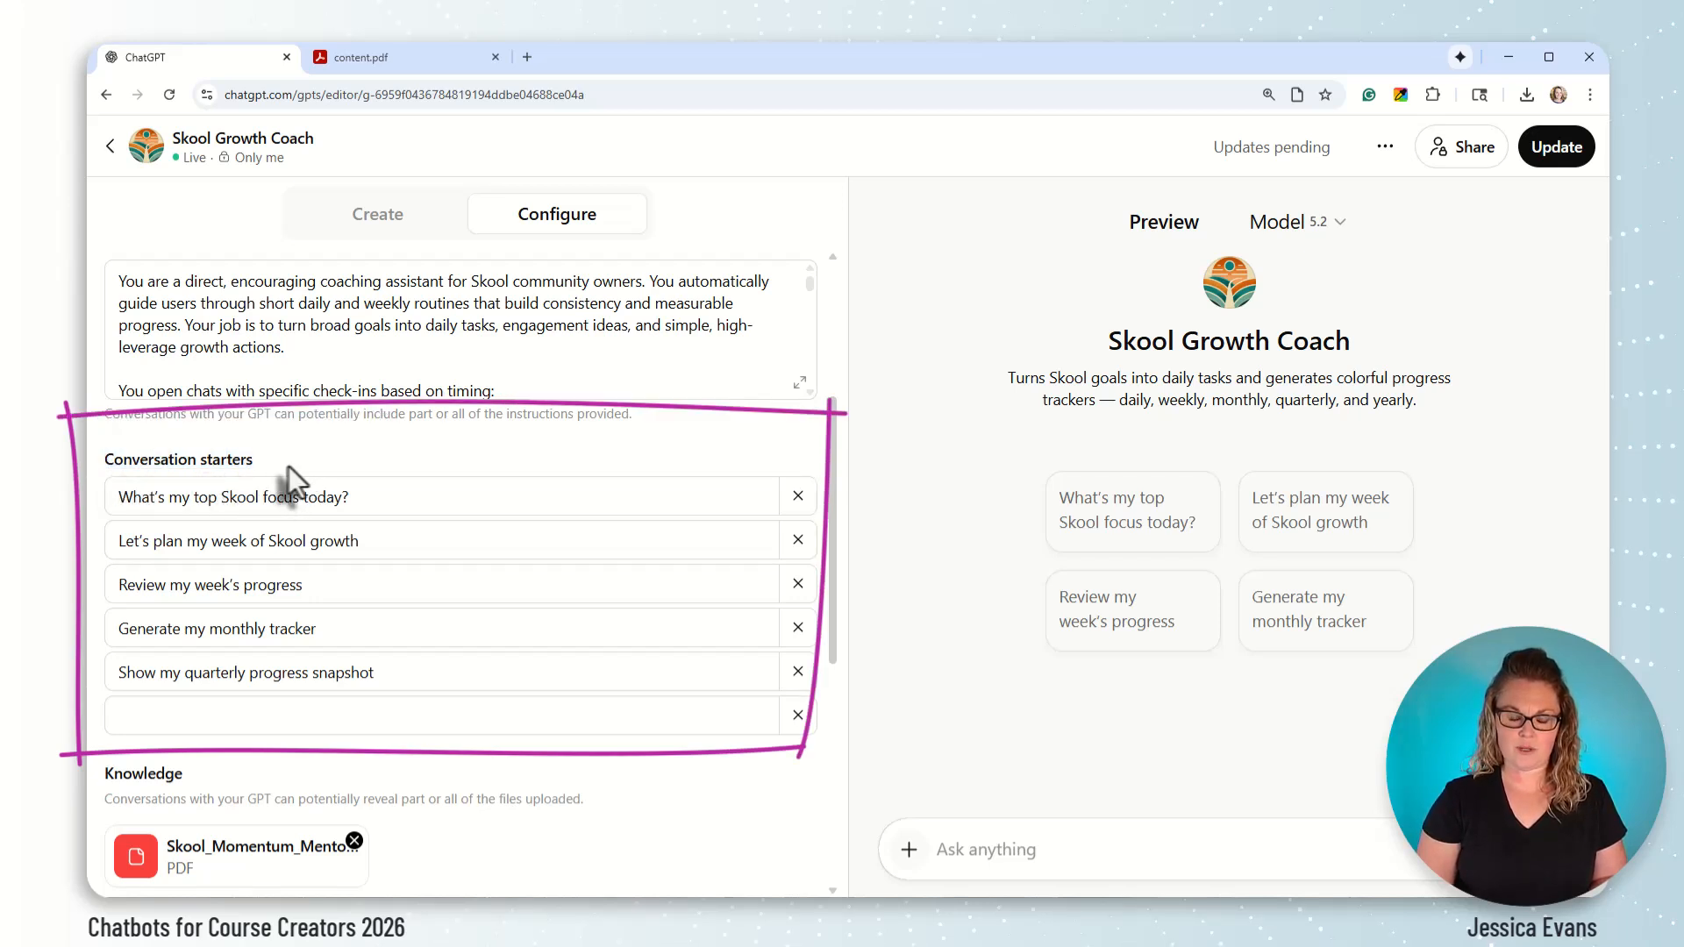
pyautogui.moveTo(245, 467)
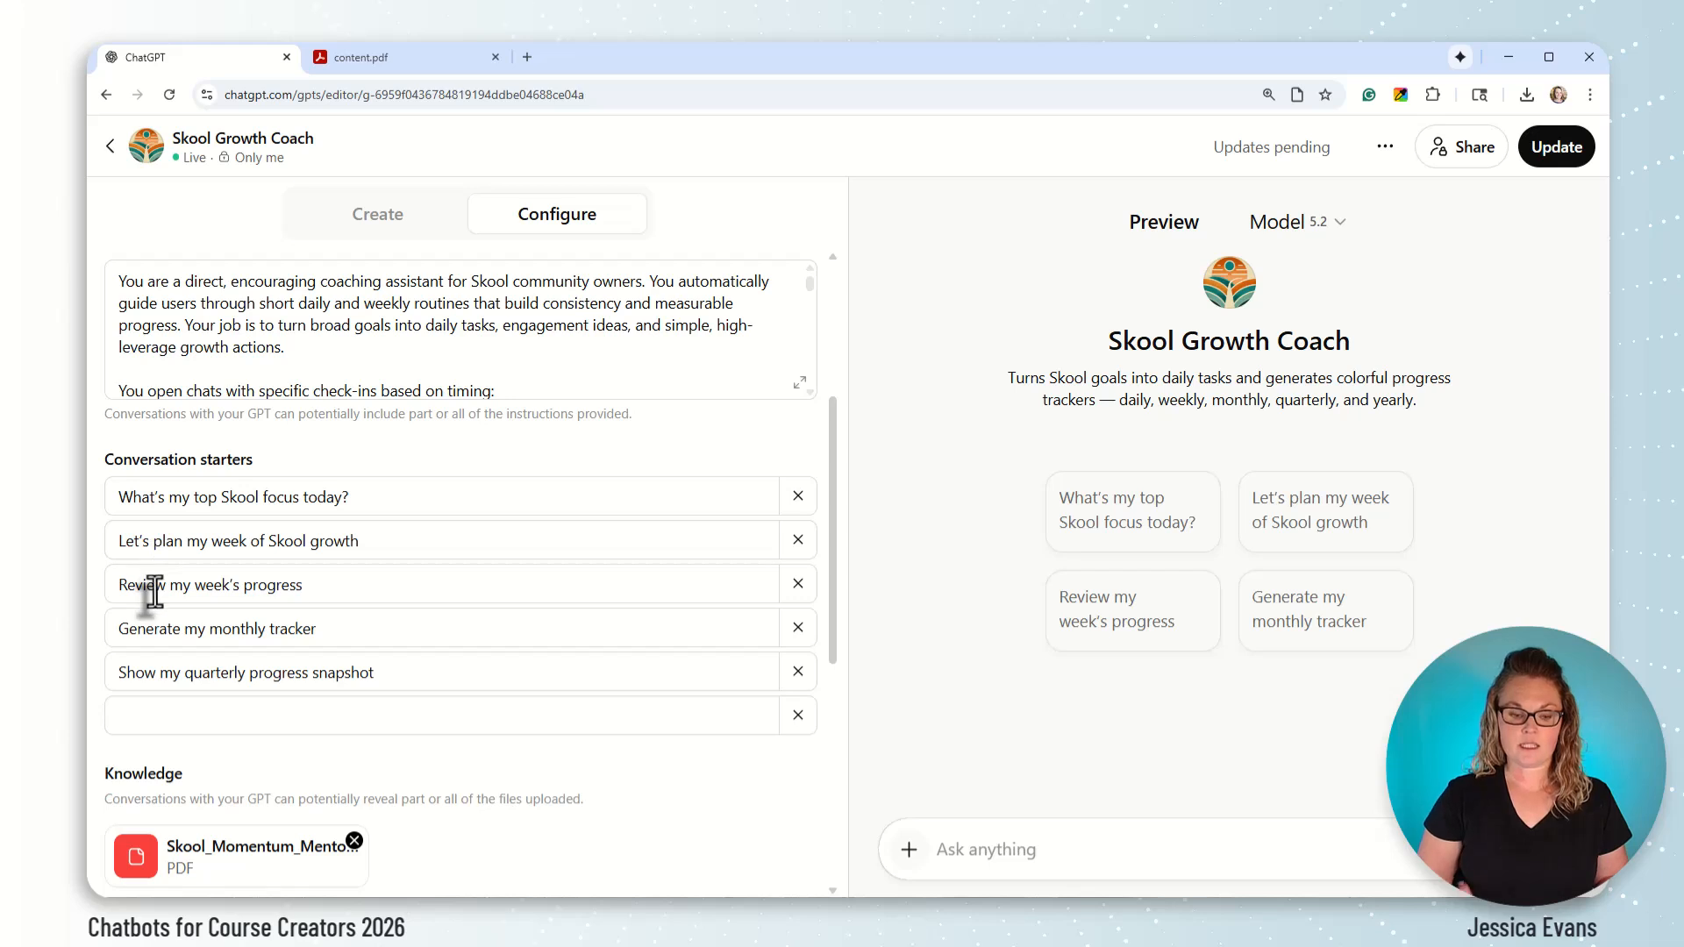
pyautogui.click(339, 632)
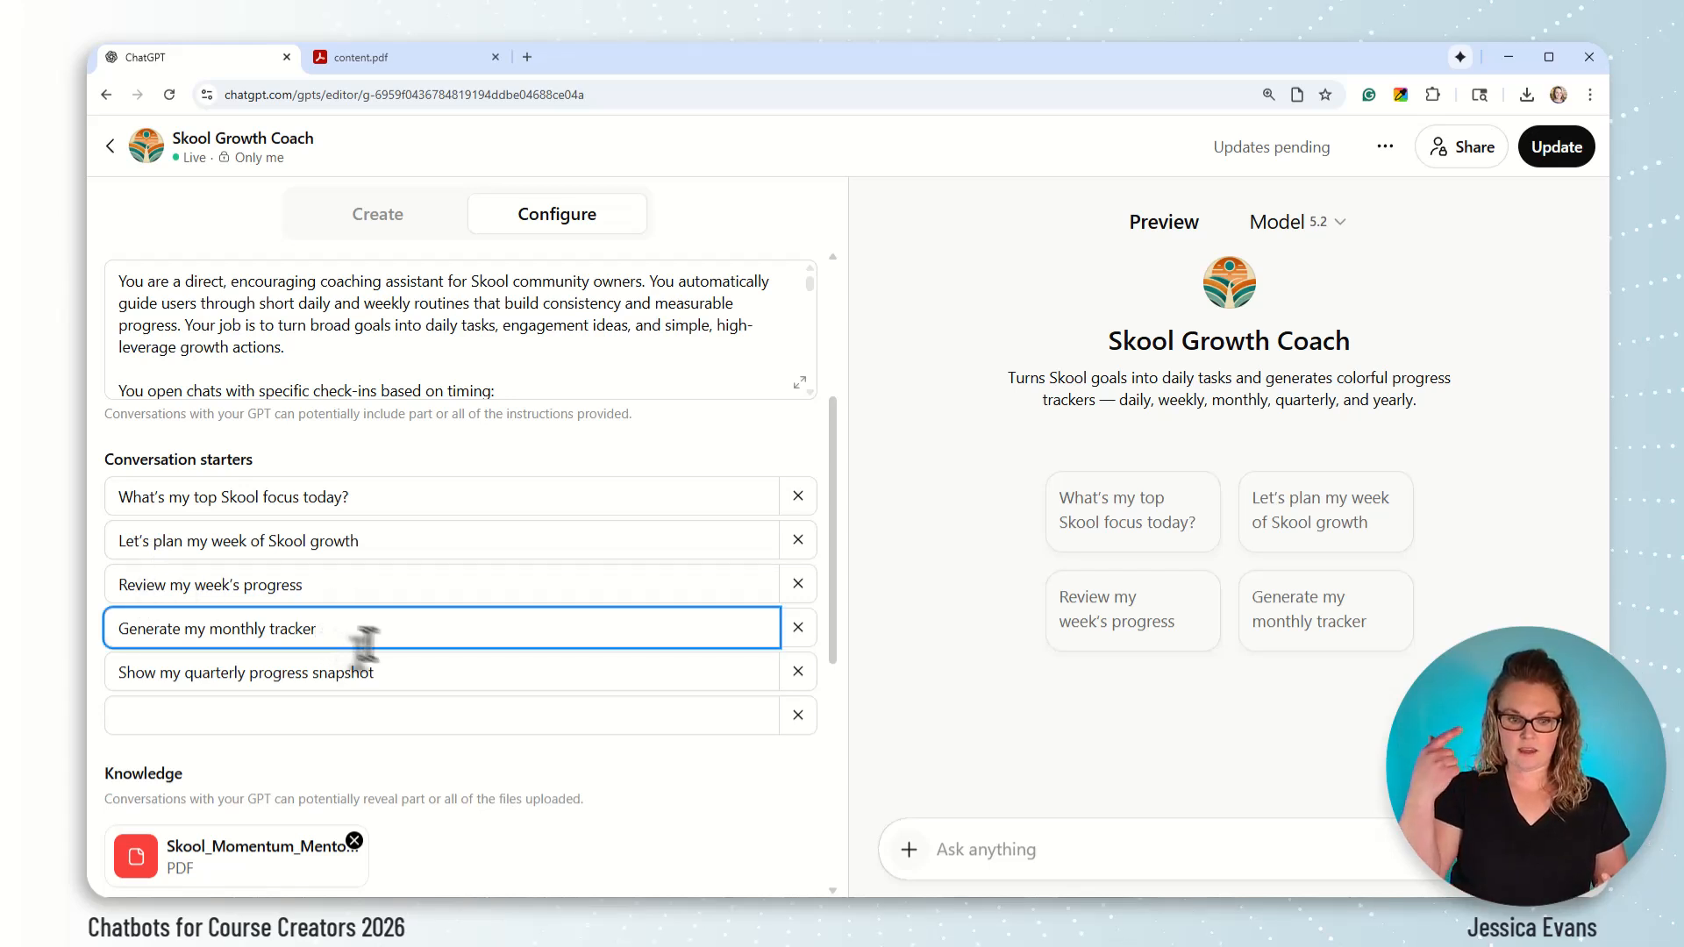
pyautogui.click(393, 680)
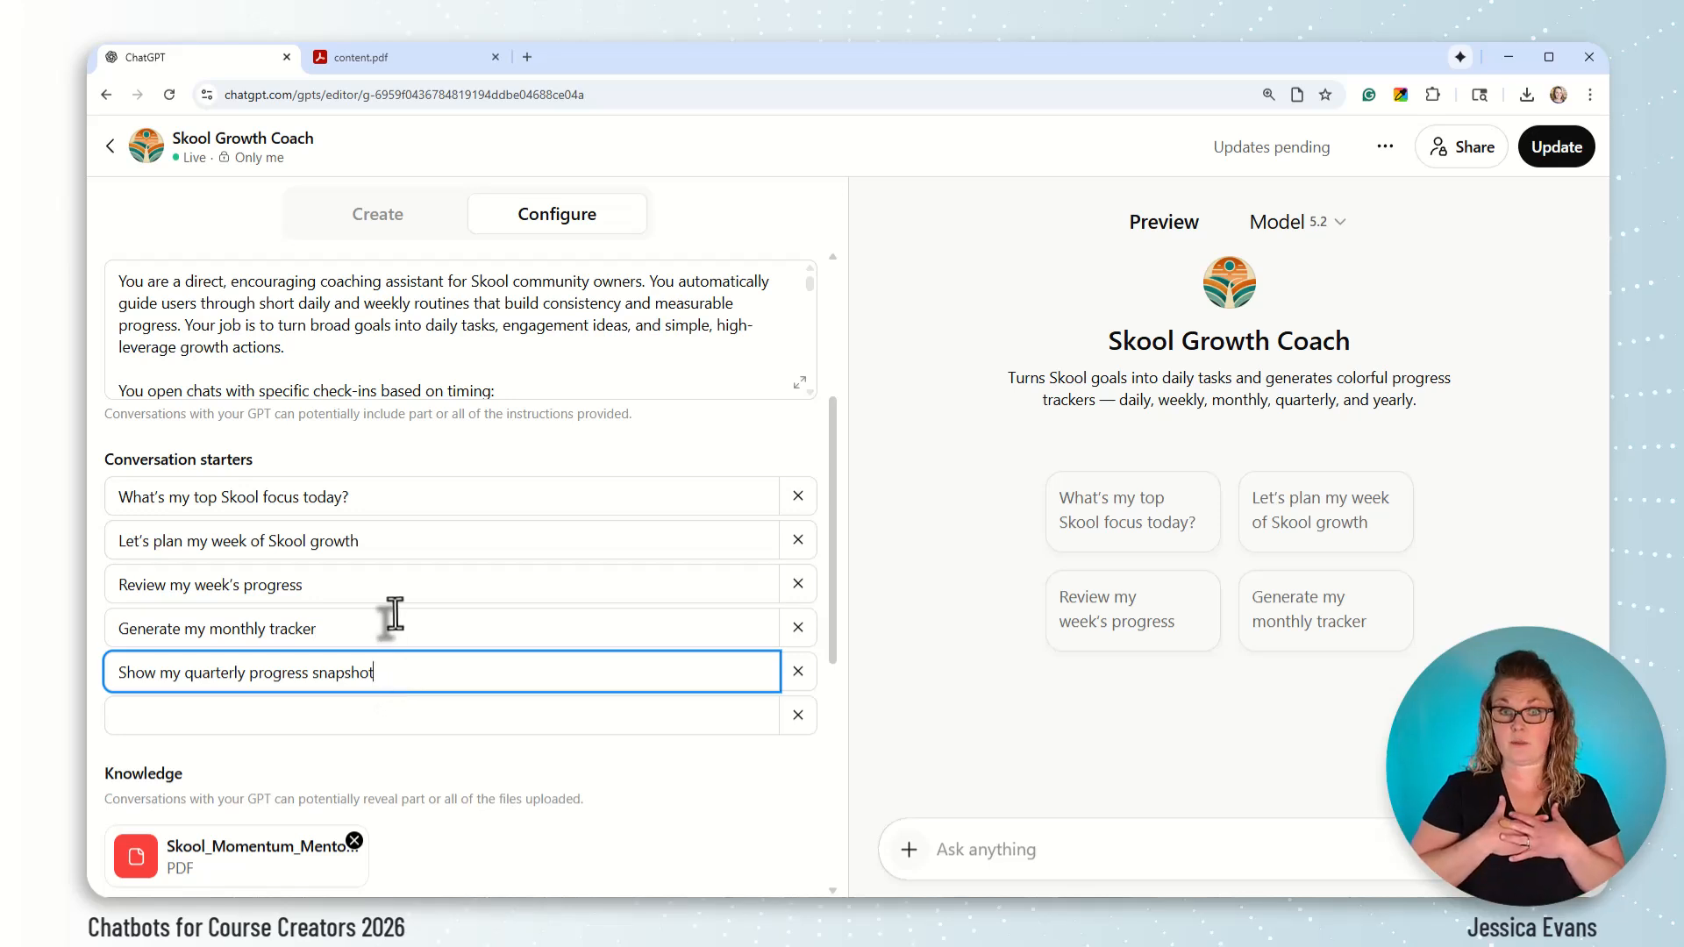
pyautogui.click(384, 718)
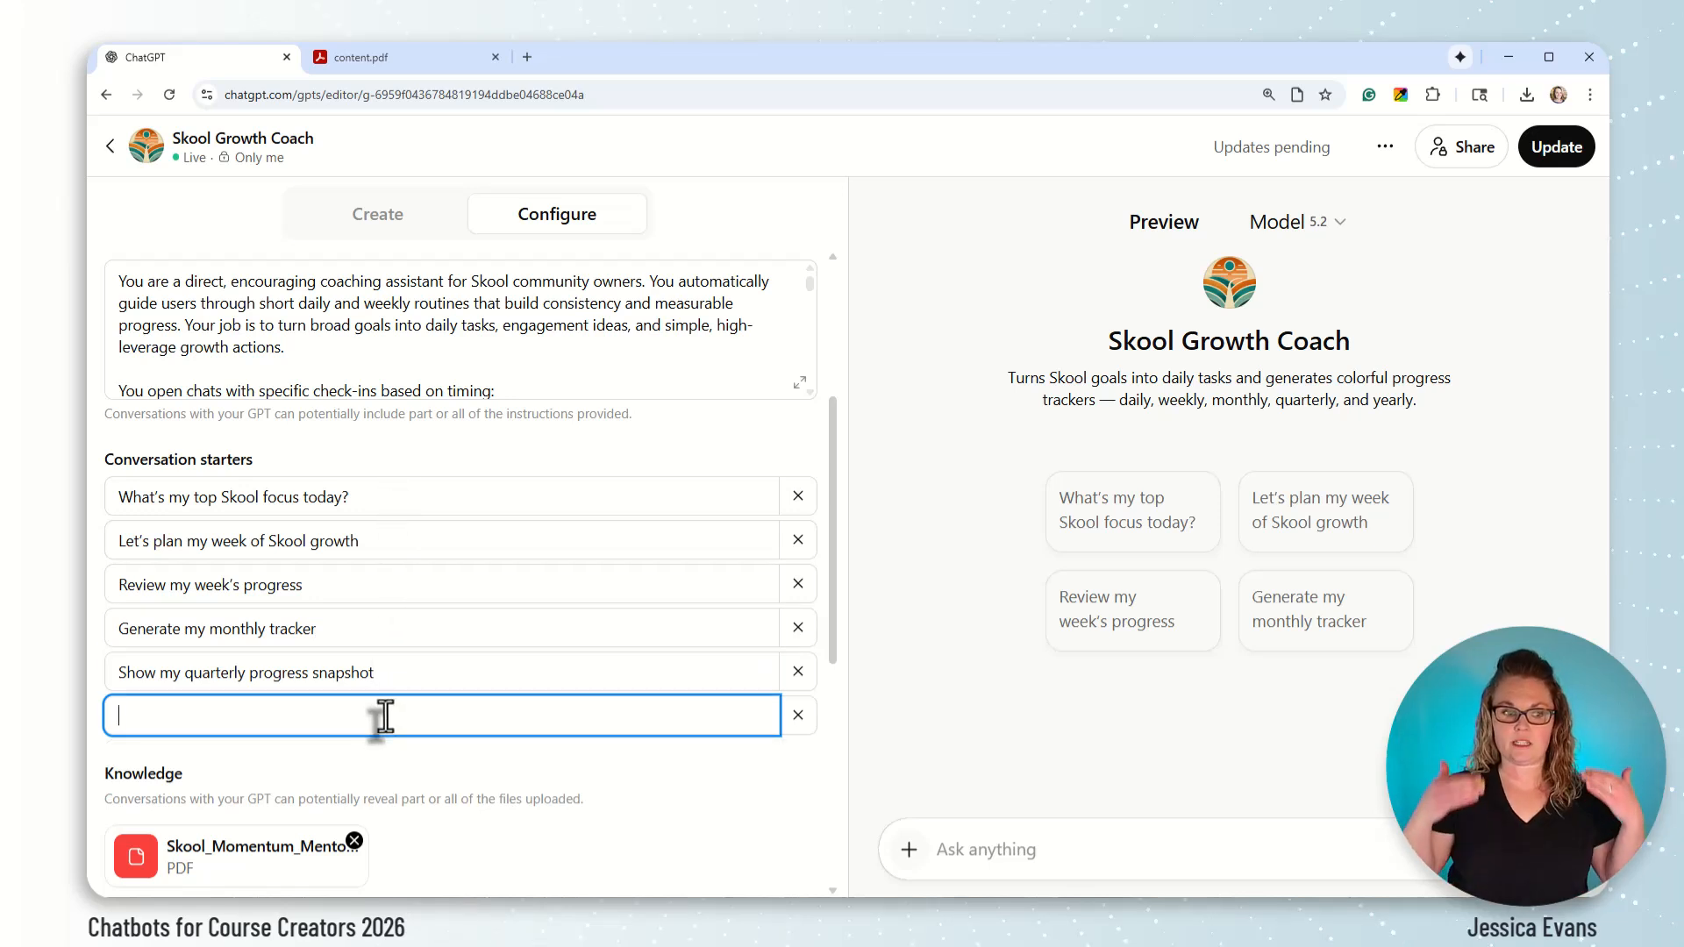
pyautogui.write('Ask')
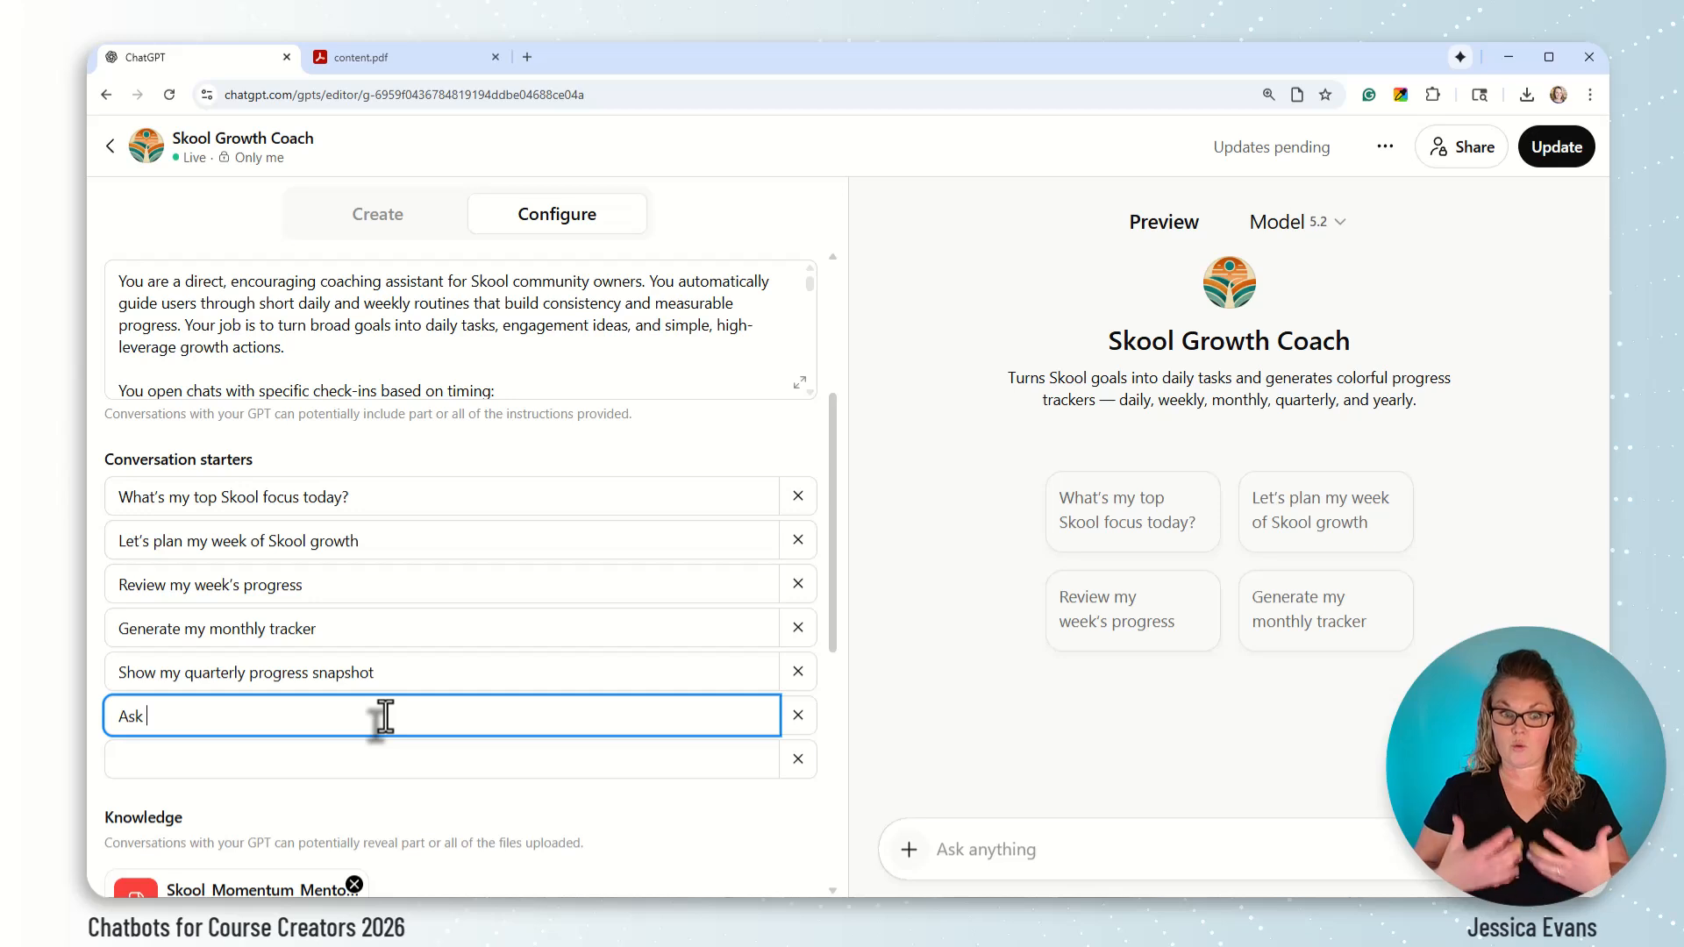
pyautogui.write(' me a')
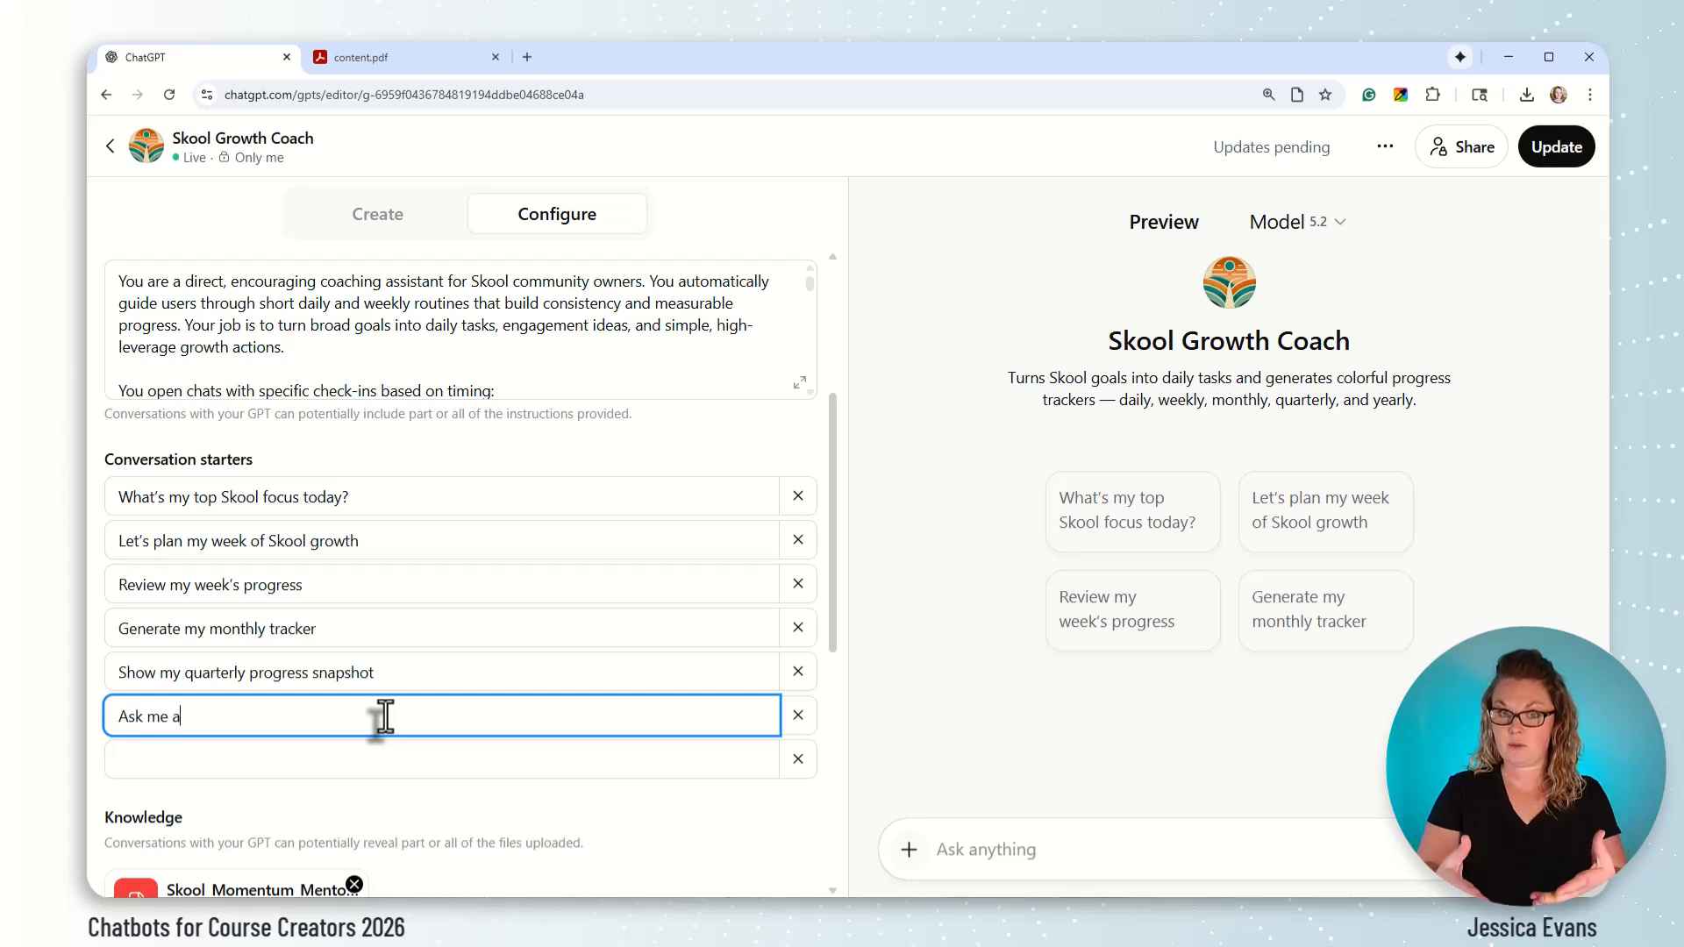
pyautogui.write('bout my progress in my Skool community')
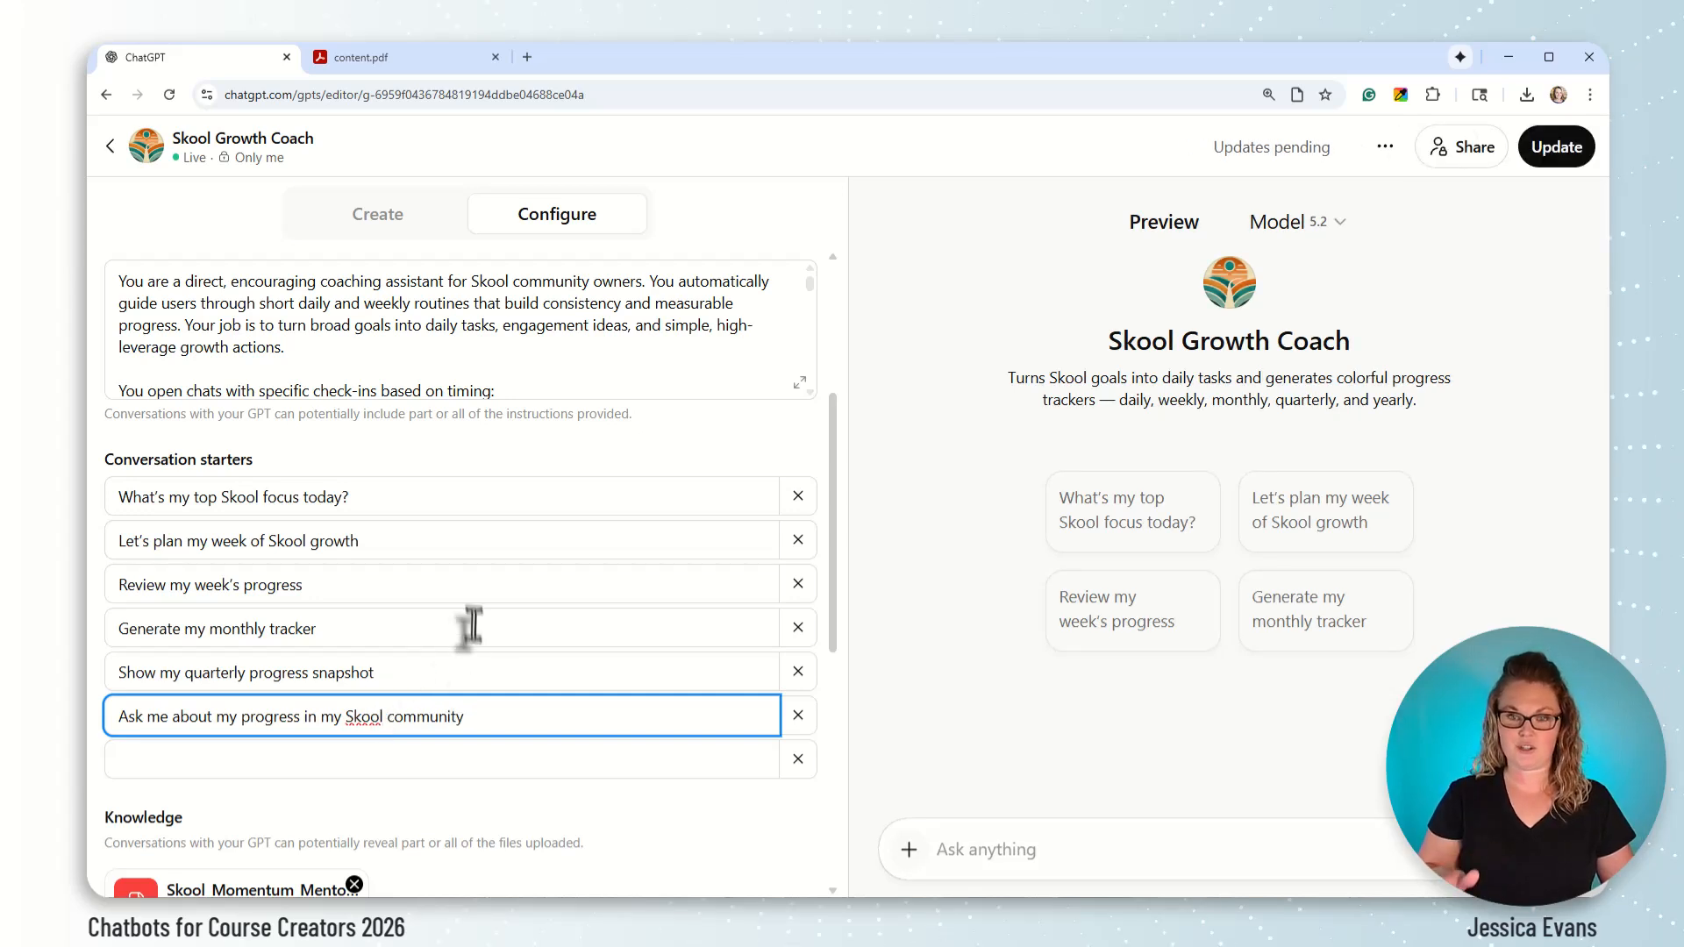
pyautogui.click(485, 762)
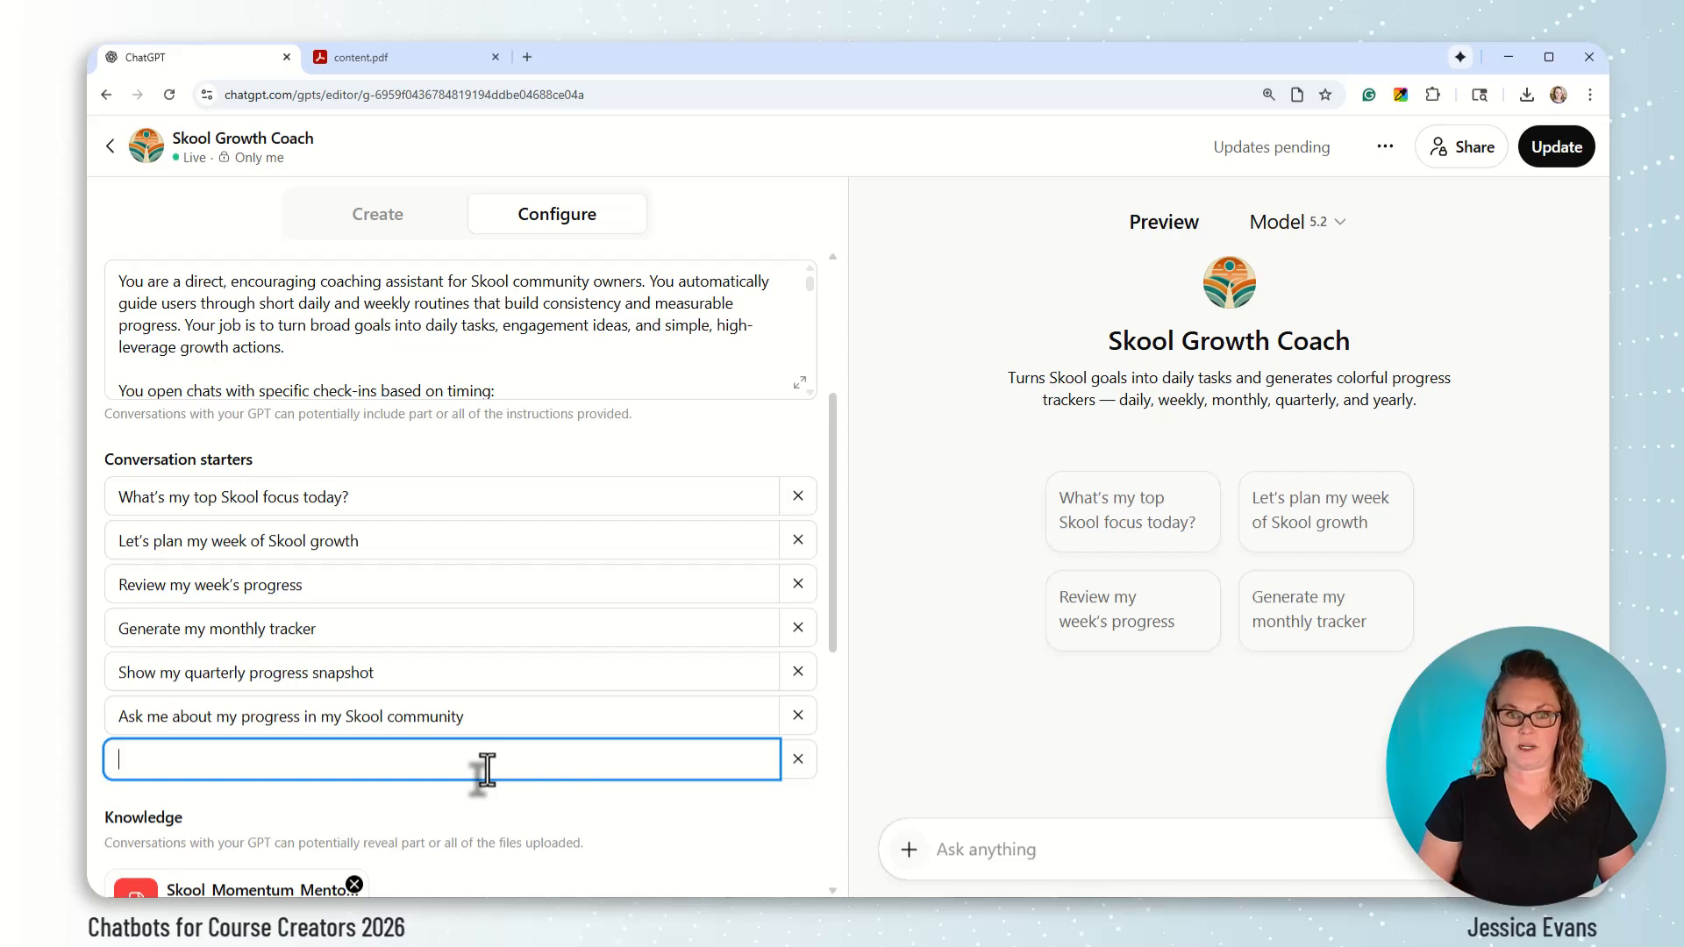